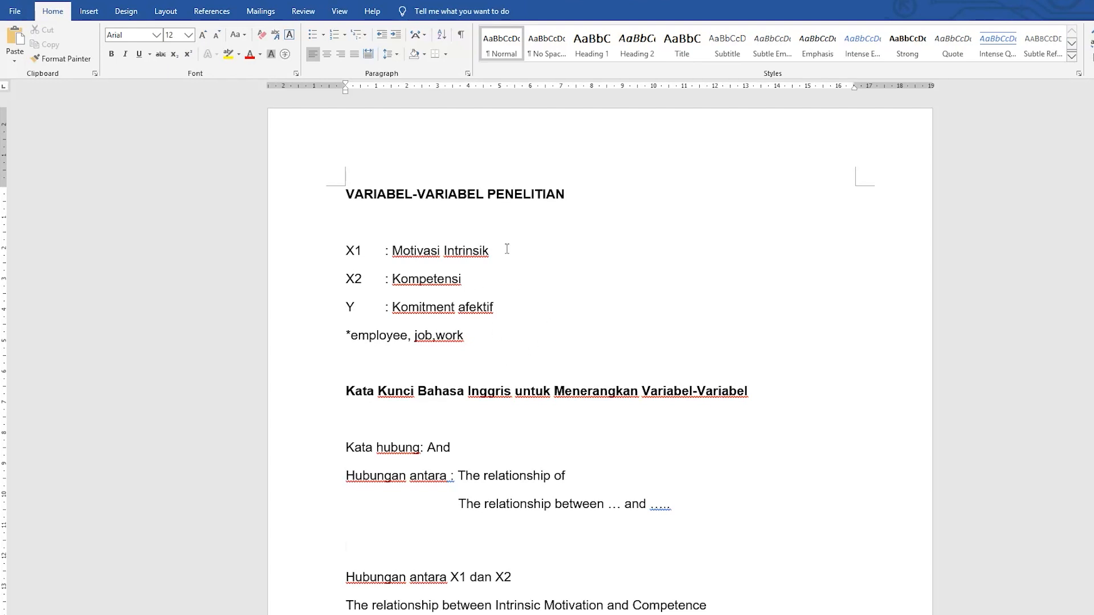
# Step: Copy the X1 variable name "Motivasi Intrinsik" from the research variables list
pyautogui.moveTo(505, 249); pyautogui.dragTo(409, 254)
pyautogui.hotkey('ctrl', 'c')
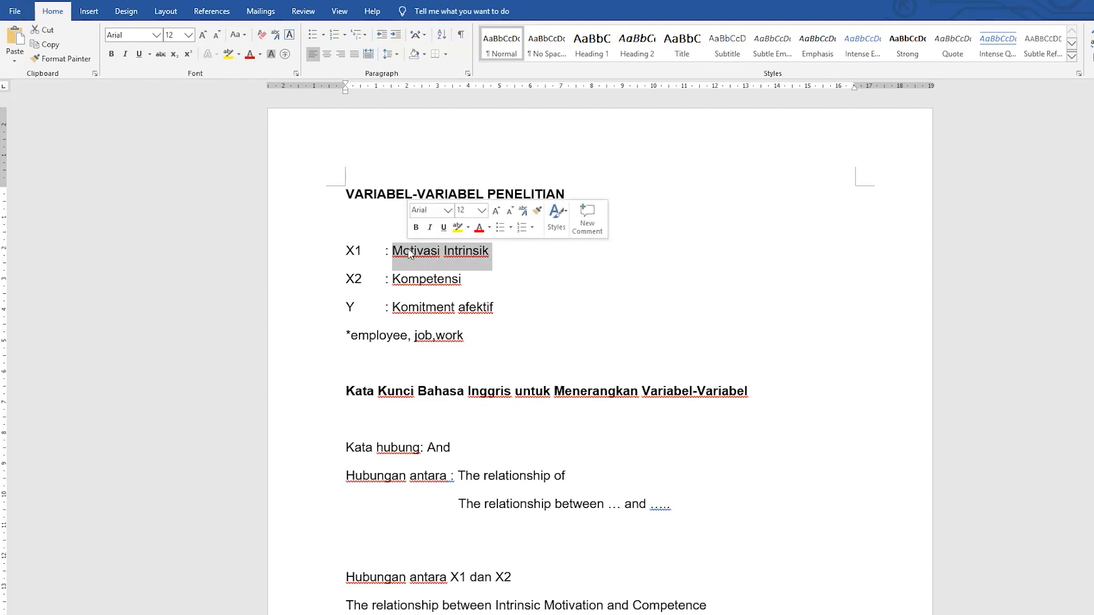
pyautogui.rightClick(408, 254)
pyautogui.click(345, 397)
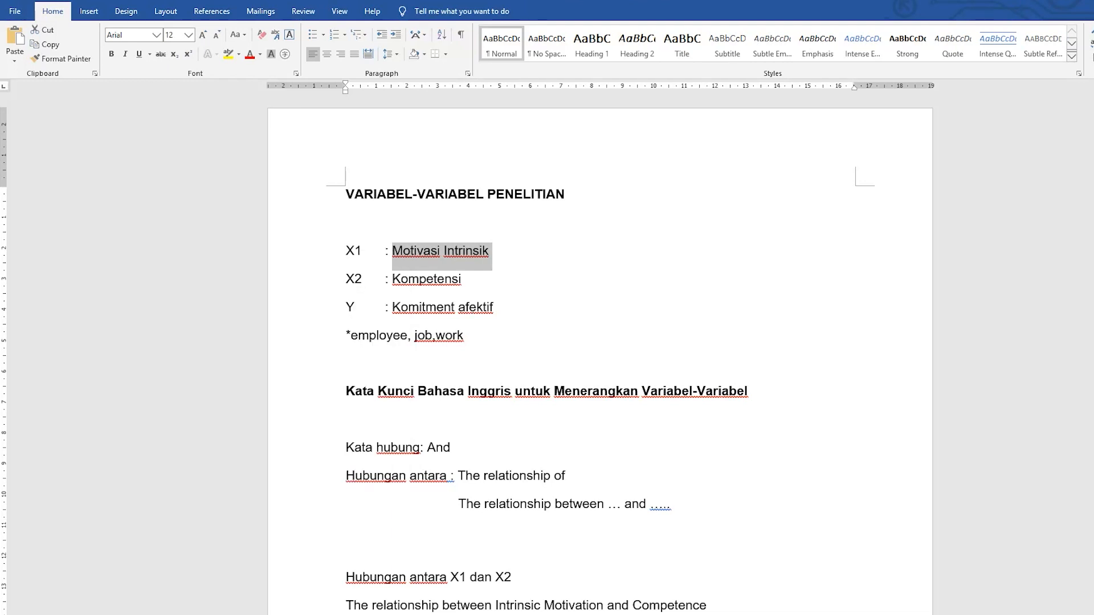
# Step: Switch to Firefox and search the web for "GOOGLE TRANSLATE"
pyautogui.press('super')
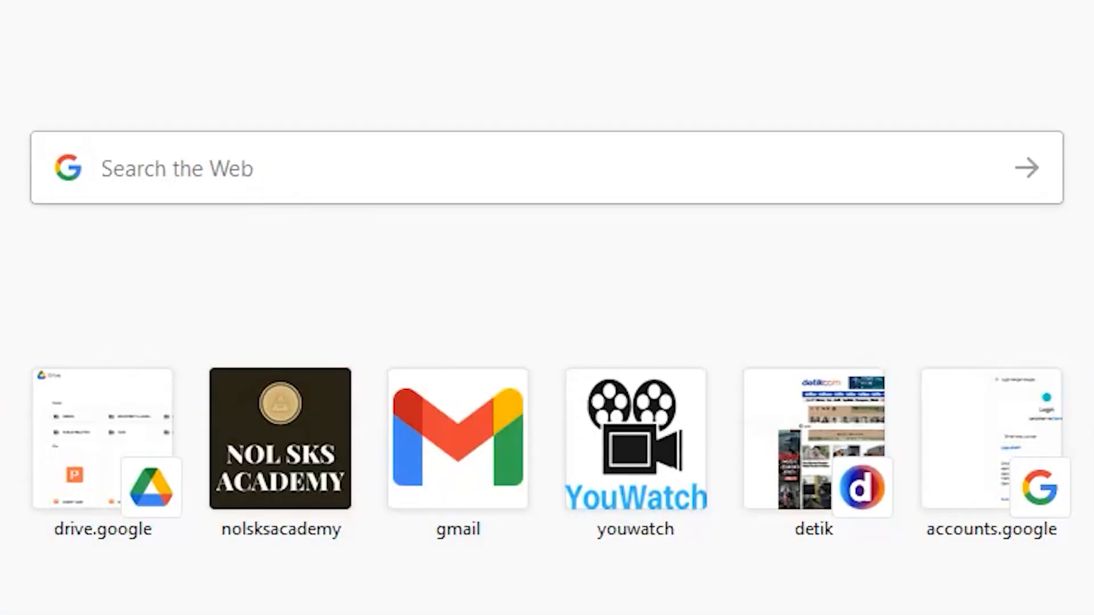
pyautogui.click(333, 191)
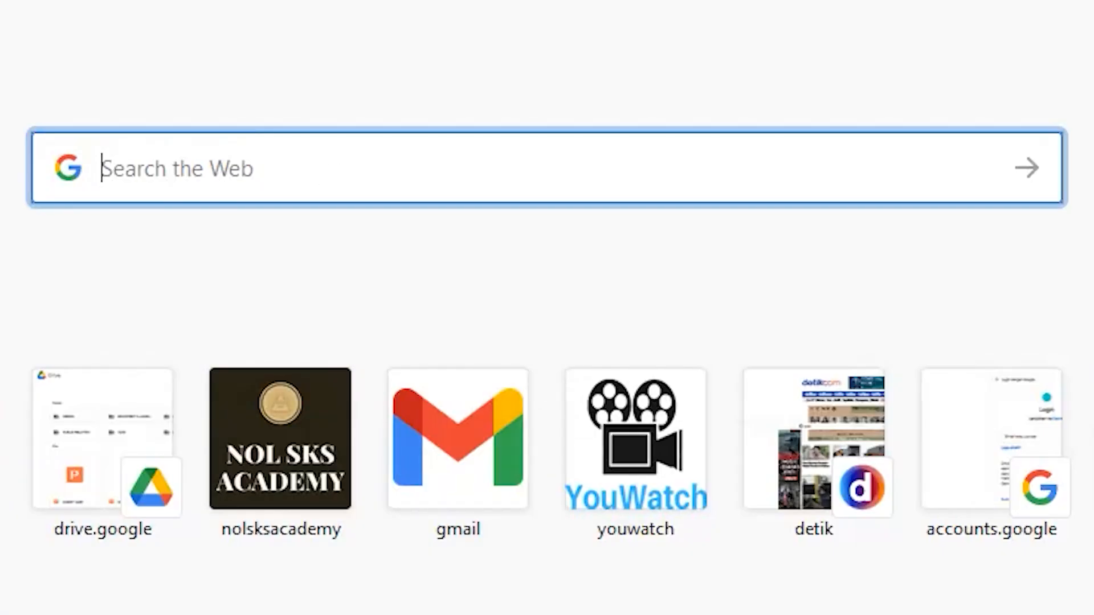
pyautogui.write('GOOGLE T')
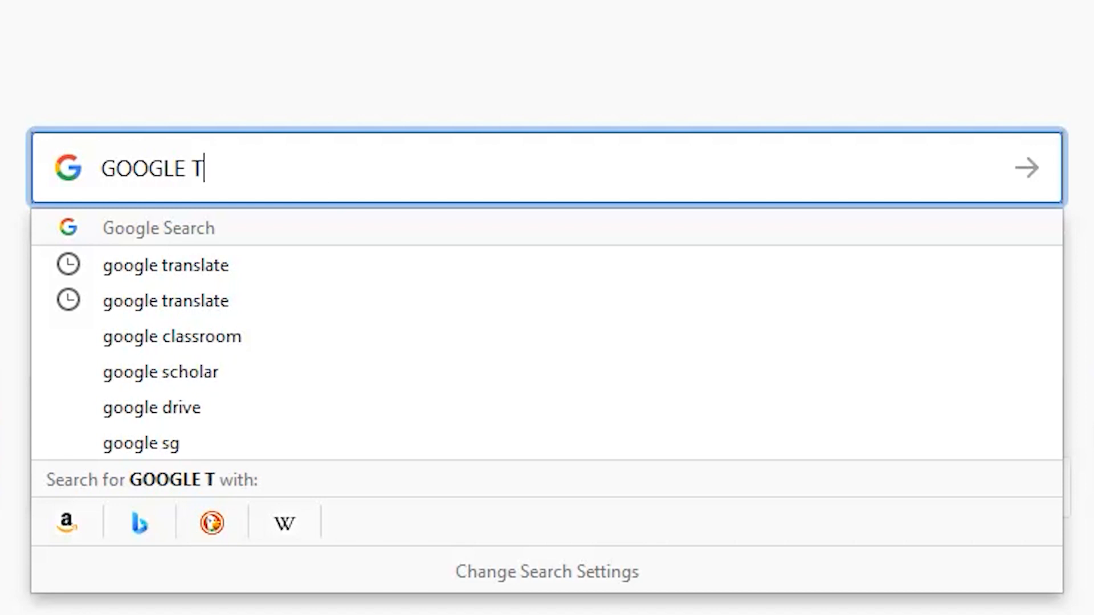
pyautogui.write('RANSLATE')
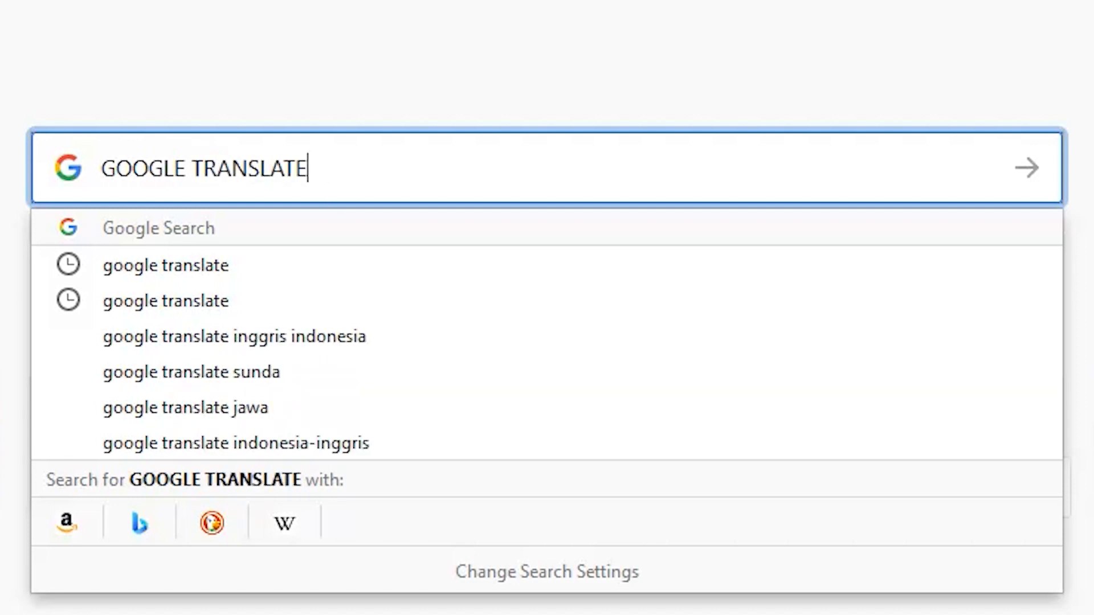
pyautogui.press('Return')
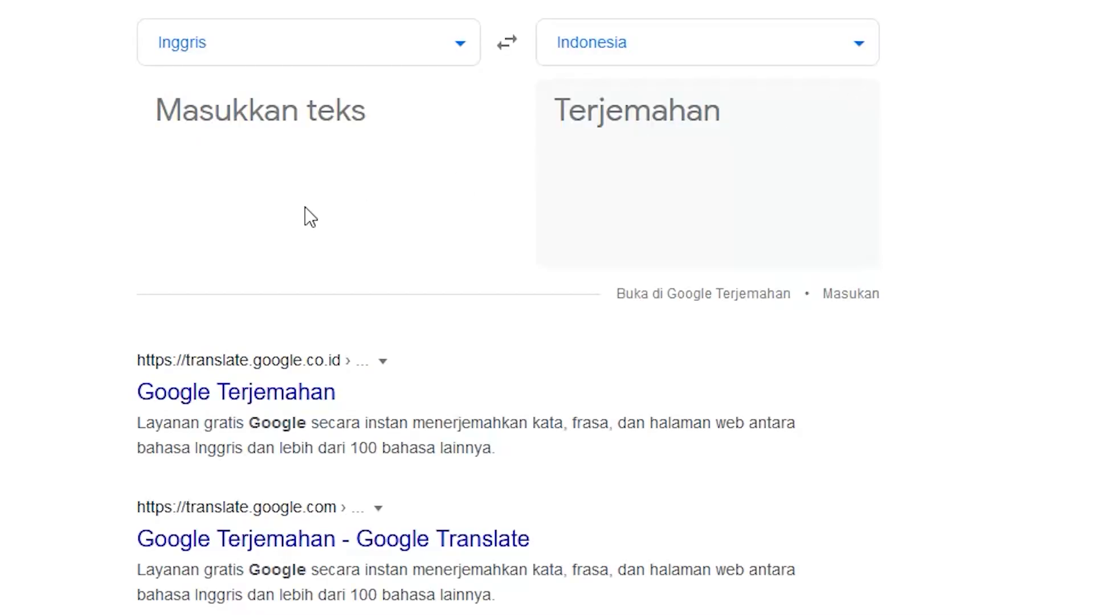
# Step: Set the translator's source language to Indonesia so that it translates into Inggris
pyautogui.click(456, 47)
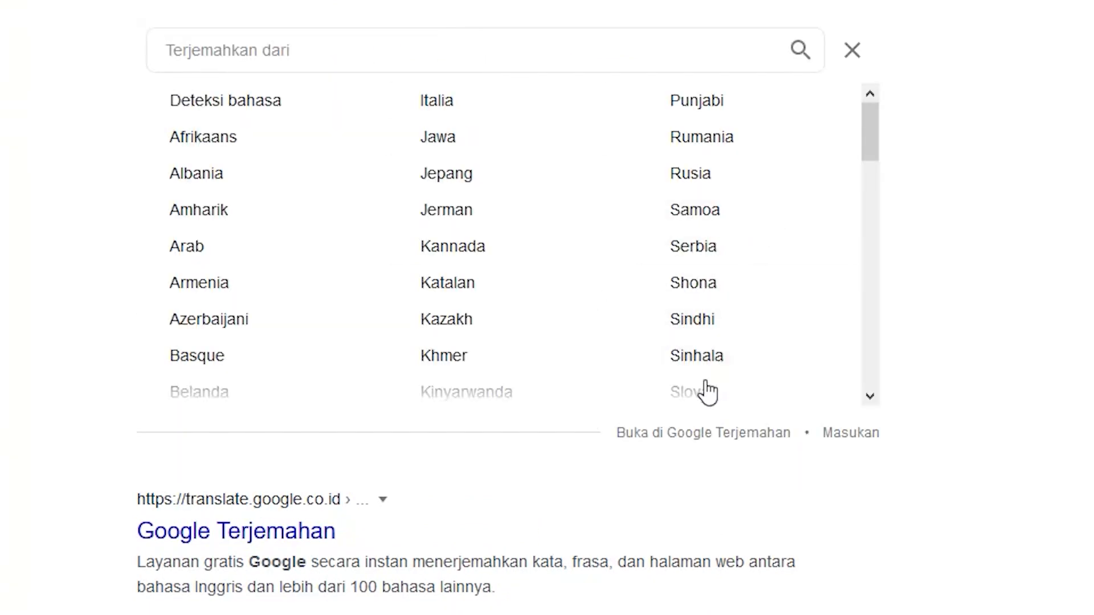
pyautogui.scroll(-10, 624, 365)
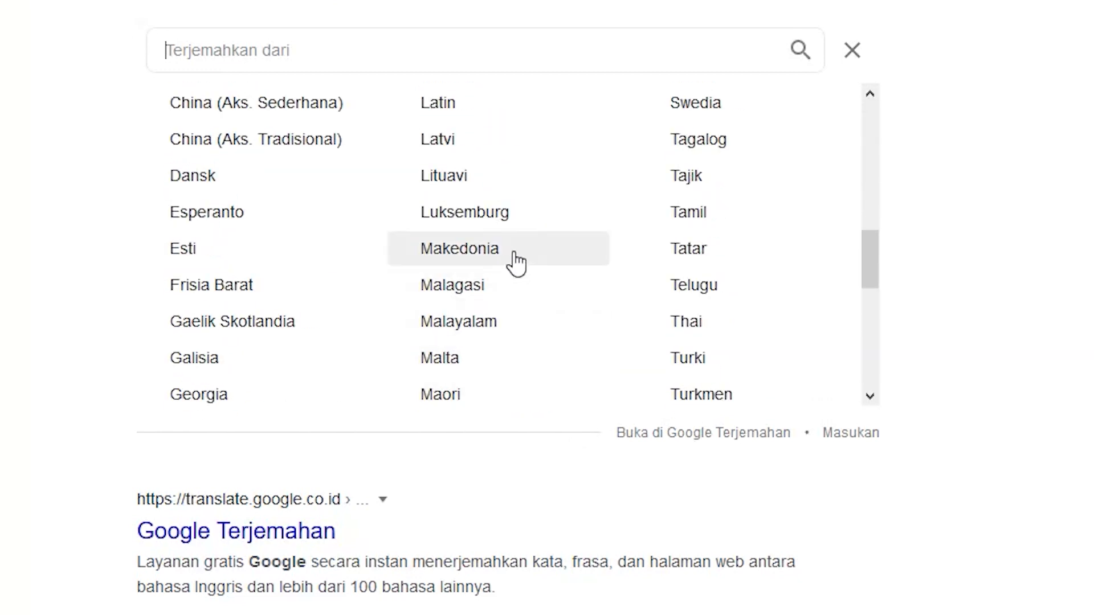
pyautogui.scroll(-8, 442, 349)
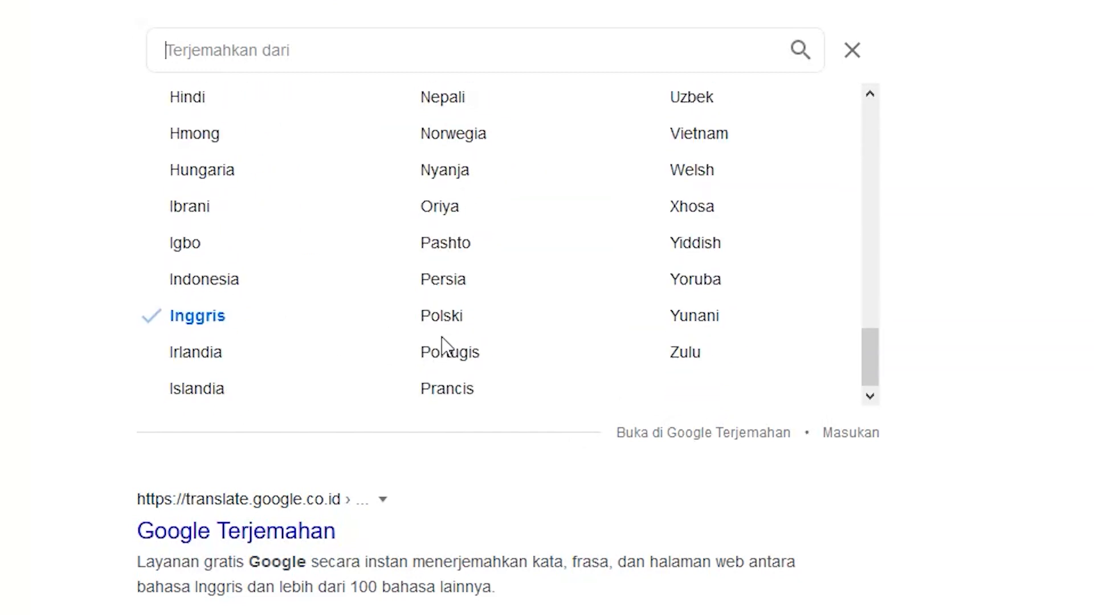
pyautogui.click(259, 285)
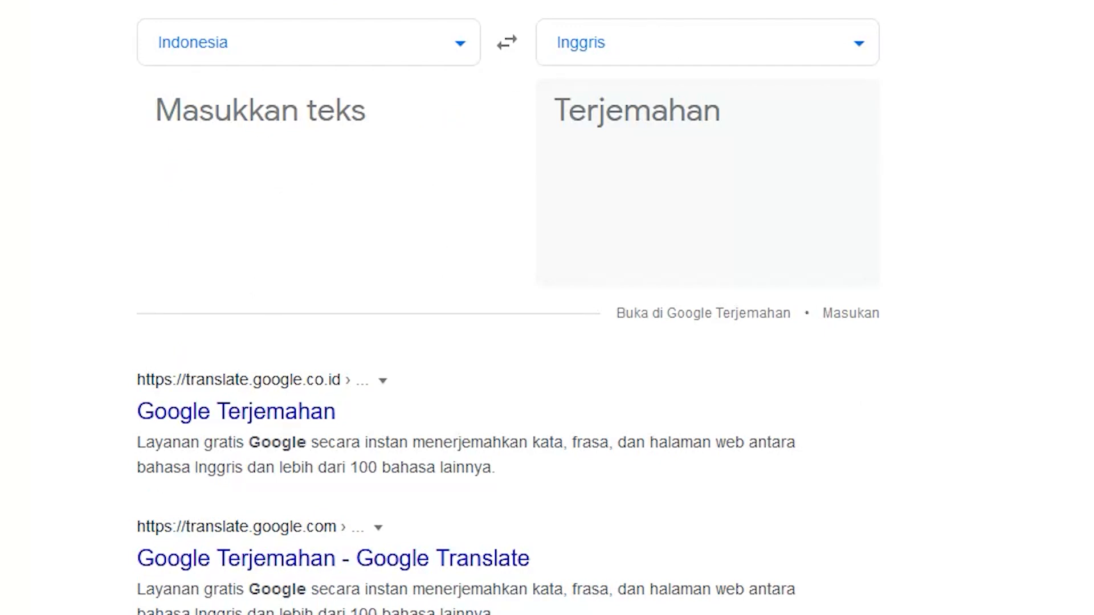
# Step: Paste "Motivasi Intrinsik" as the text to translate and copy its English translation
pyautogui.rightClick(264, 124)
pyautogui.click(341, 251)
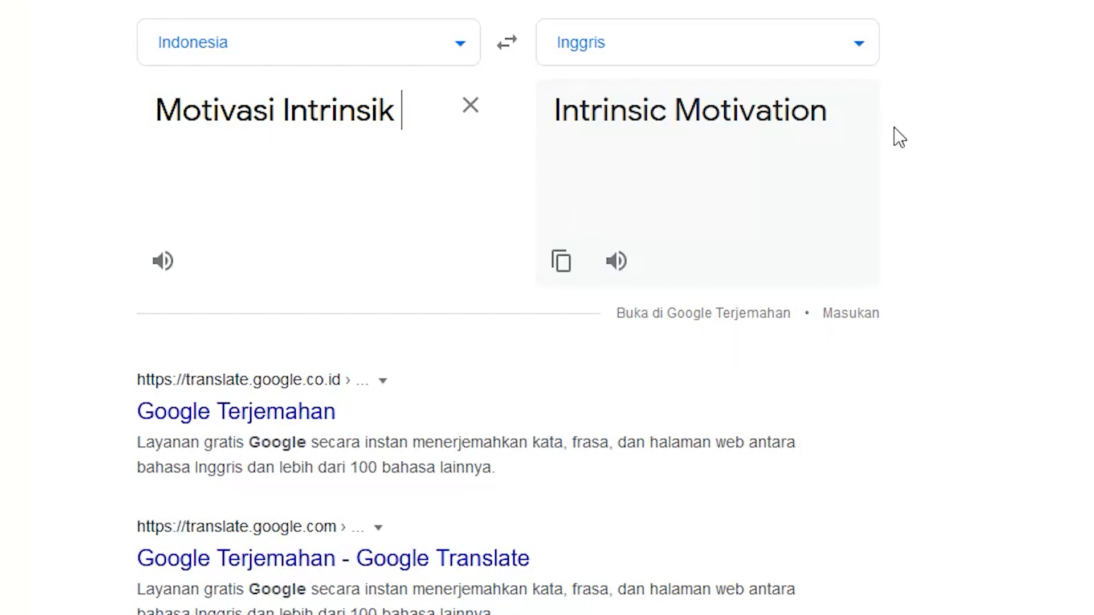
pyautogui.click(562, 275)
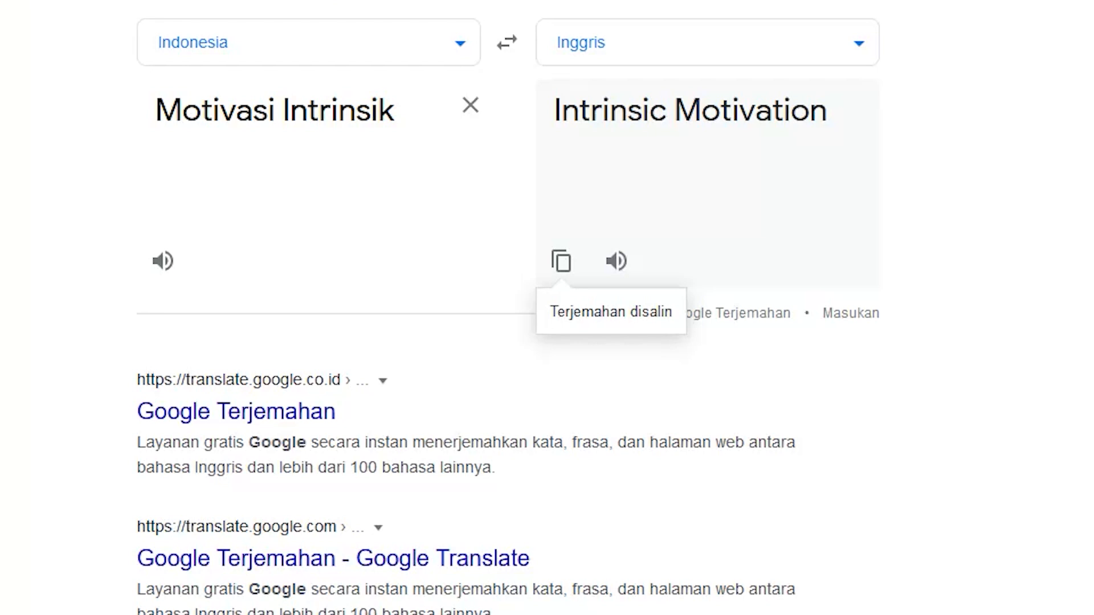
# Step: Search the web for the copied phrase "Intrinsic Motivation" in a separate browser tab and look over the results
pyautogui.hotkey('ctrl', 't')
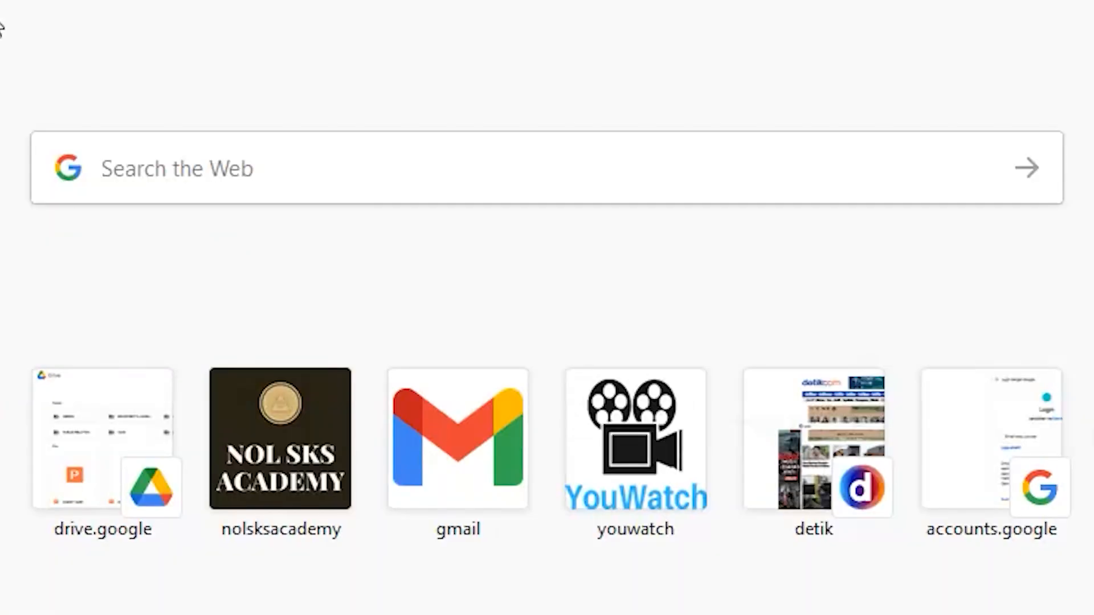
pyautogui.click(222, 155)
pyautogui.rightClick(247, 171)
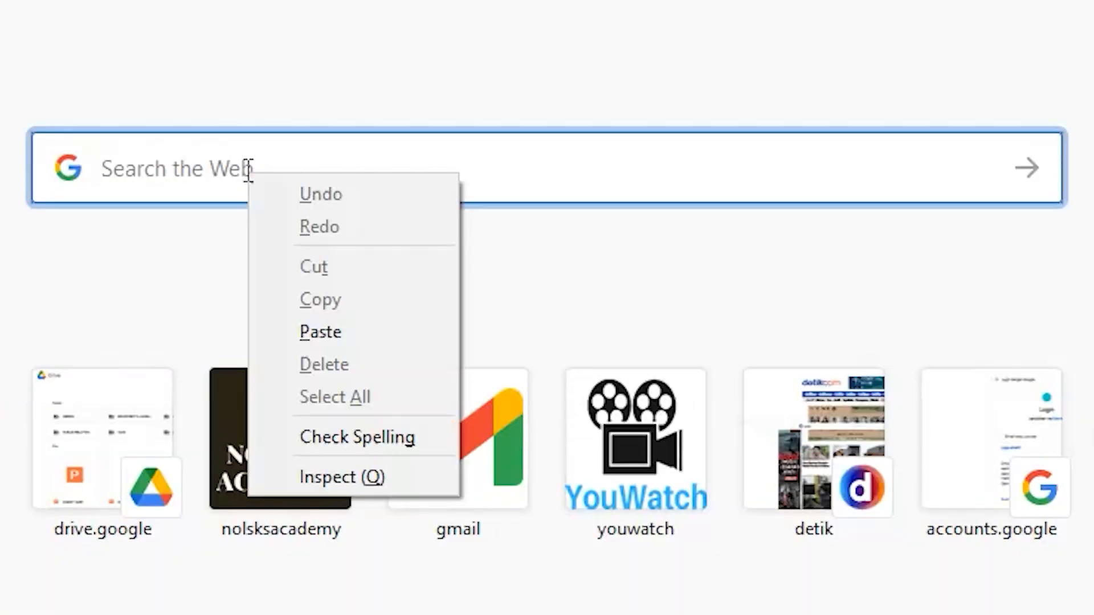
pyautogui.click(357, 336)
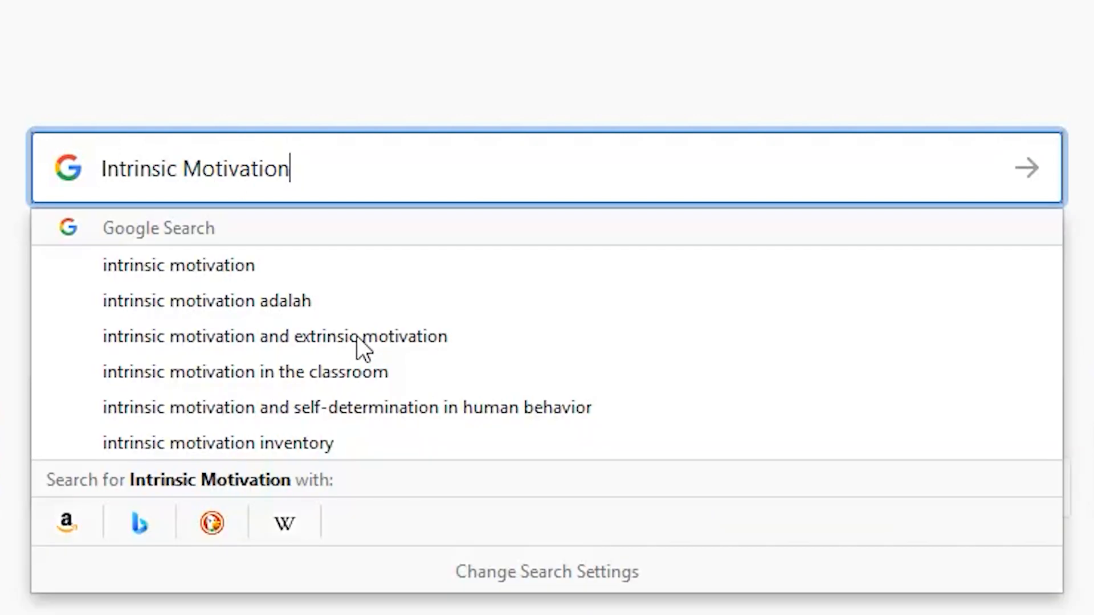
pyautogui.click(1043, 171)
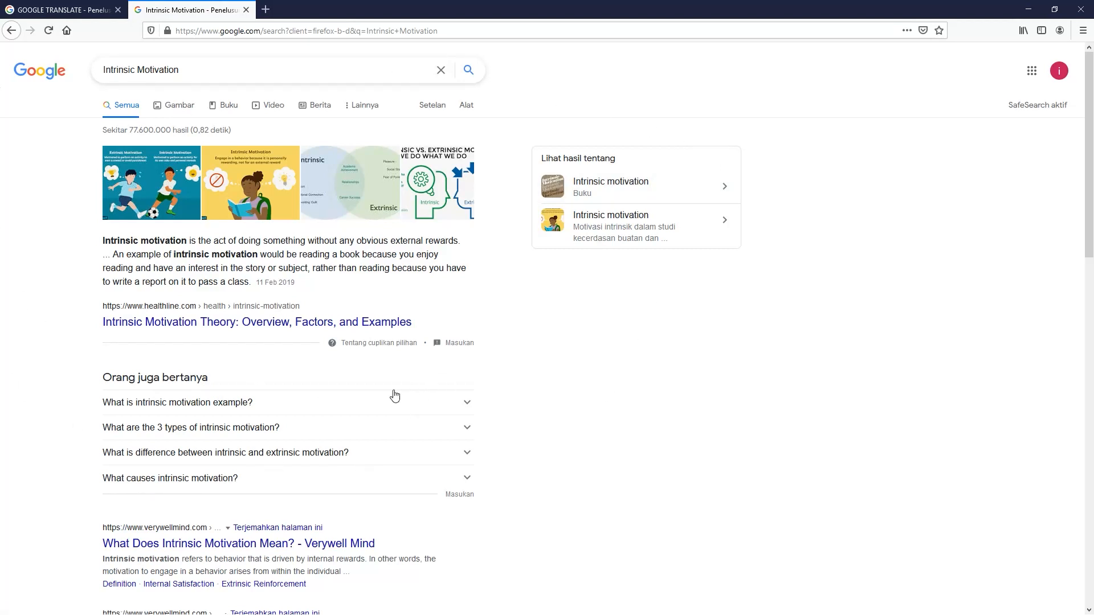
pyautogui.scroll(-1, 499, 389)
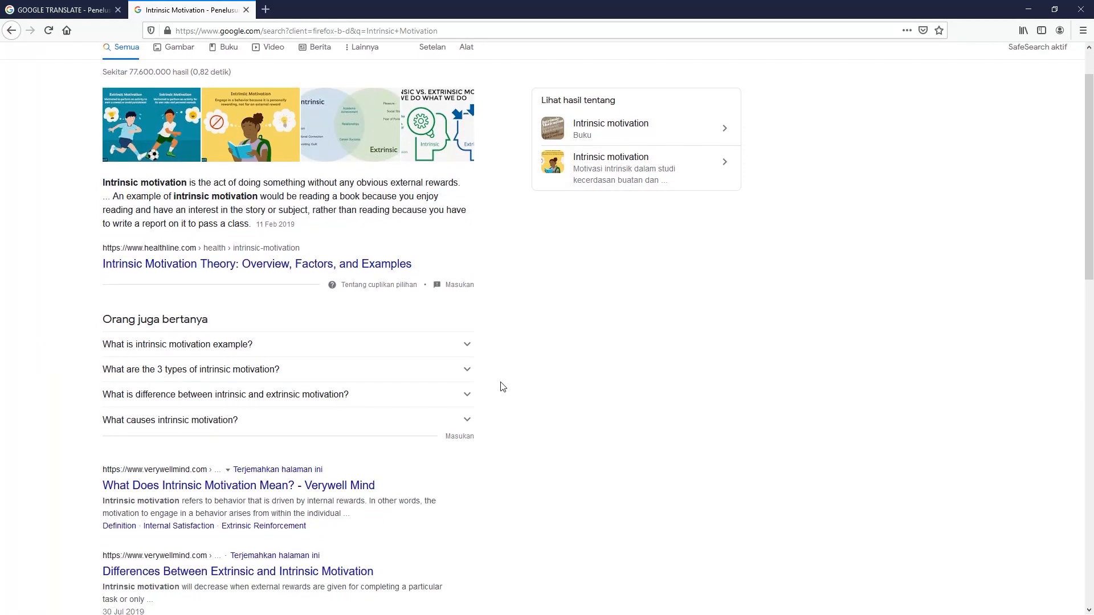
pyautogui.scroll(1, 502, 387)
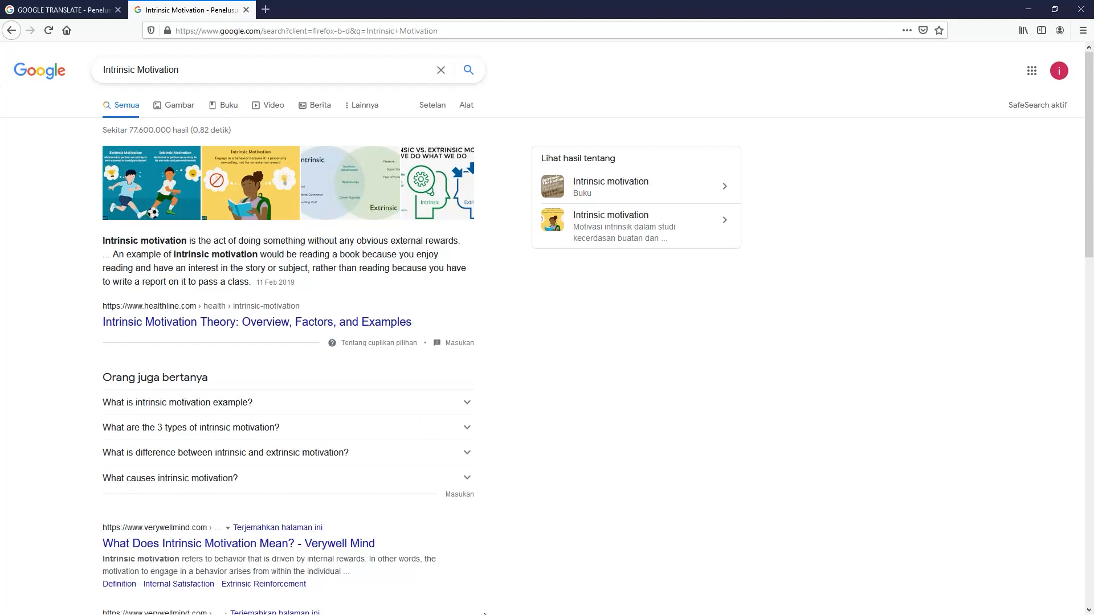
# Step: Switch to Word and copy the X2 variable name "Kompetensi" from the research variables list
pyautogui.press('super')
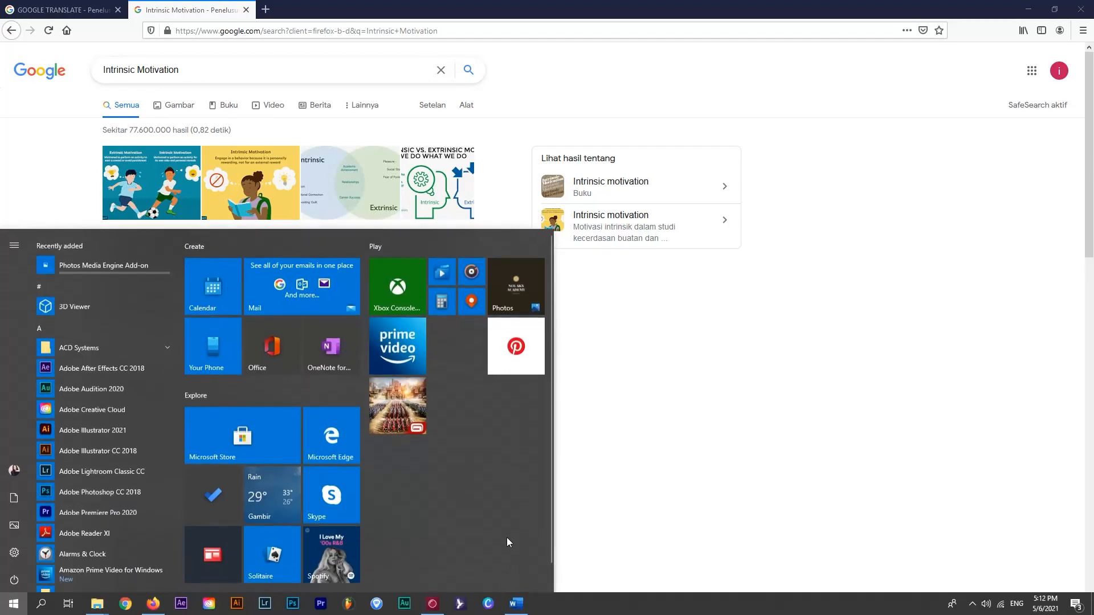
pyautogui.click(516, 604)
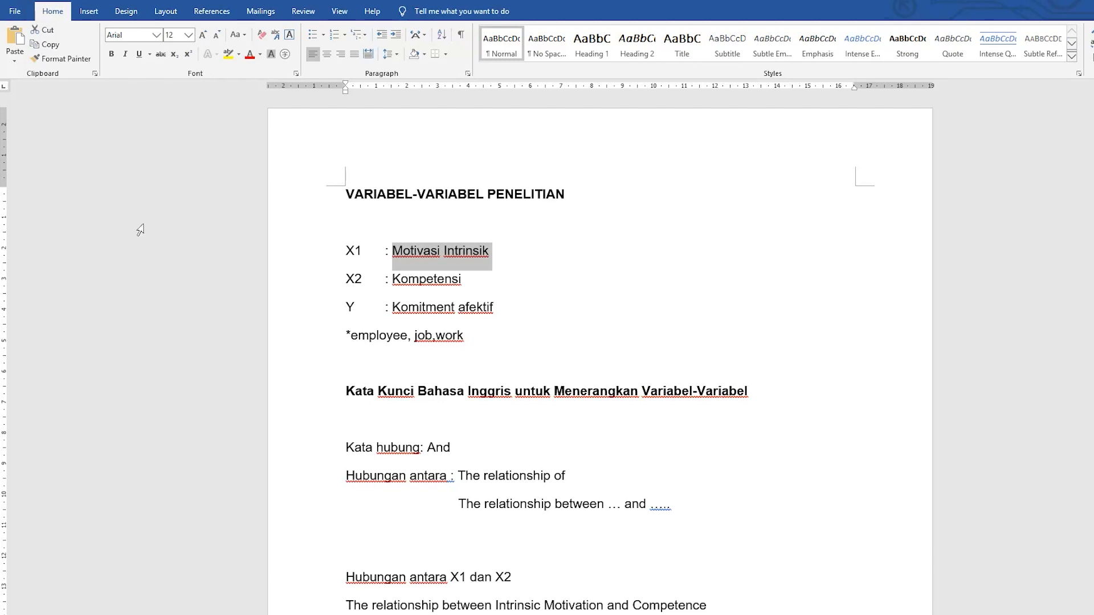
pyautogui.moveTo(463, 279); pyautogui.dragTo(393, 280)
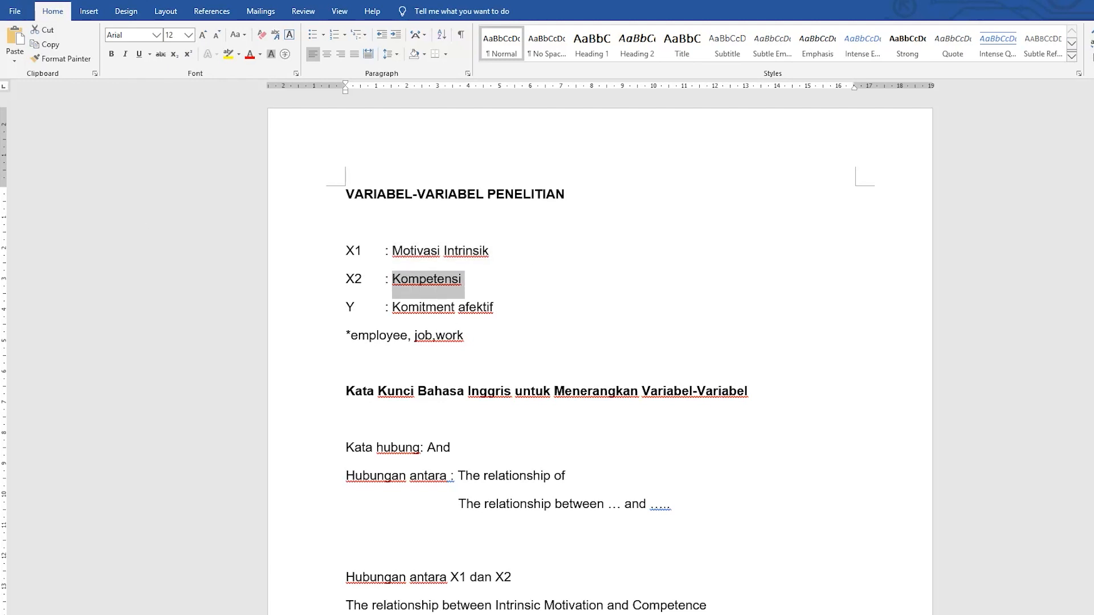
pyautogui.rightClick(402, 285)
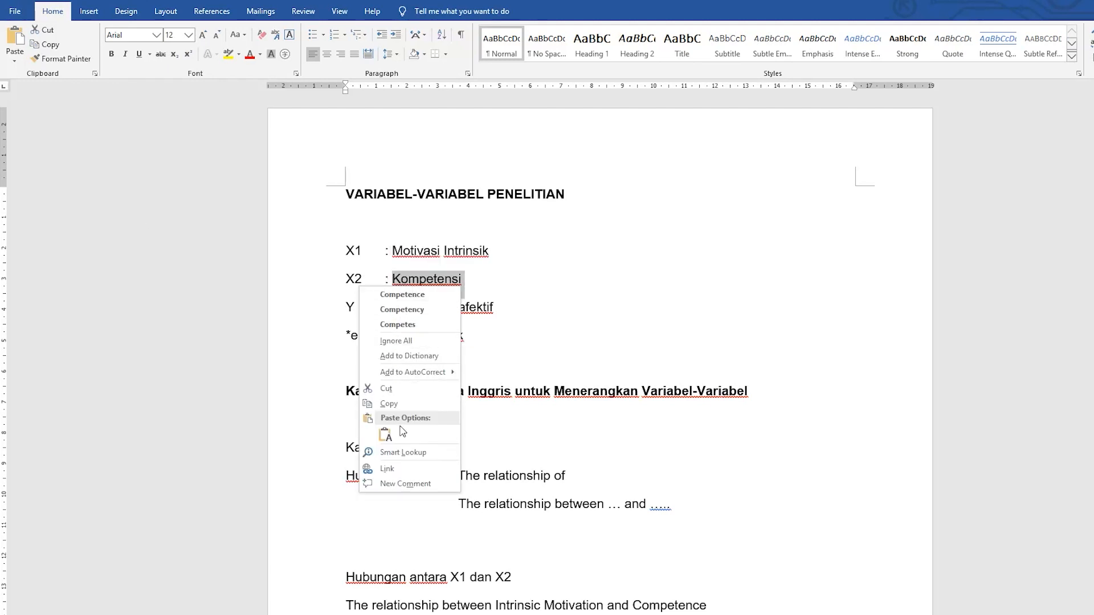
pyautogui.click(408, 410)
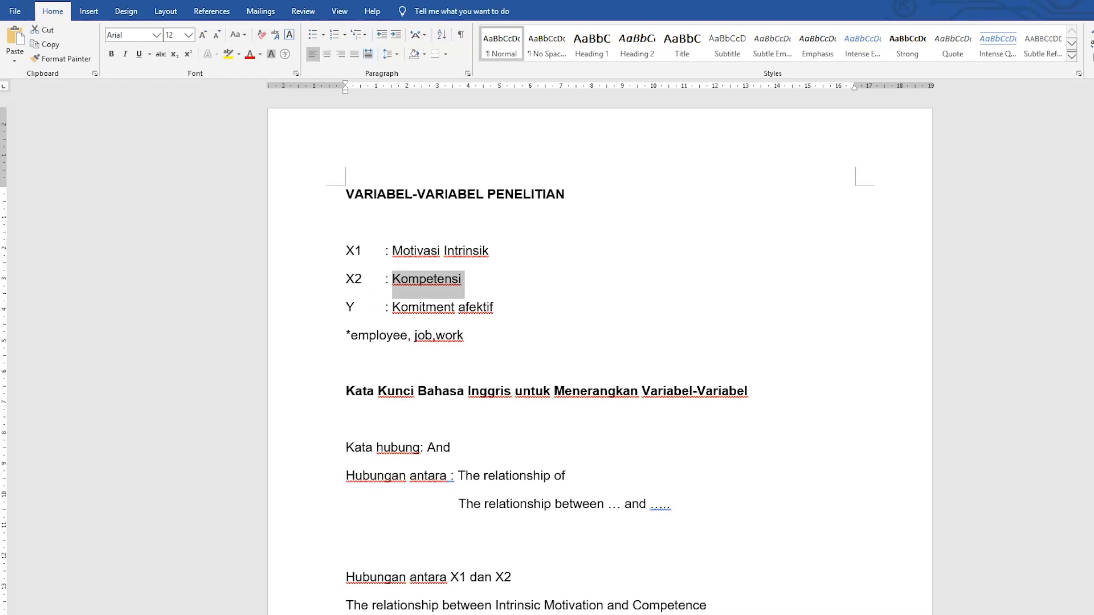
# Step: Switch to the Google Translate page in Firefox and clear the source text
pyautogui.press('super')
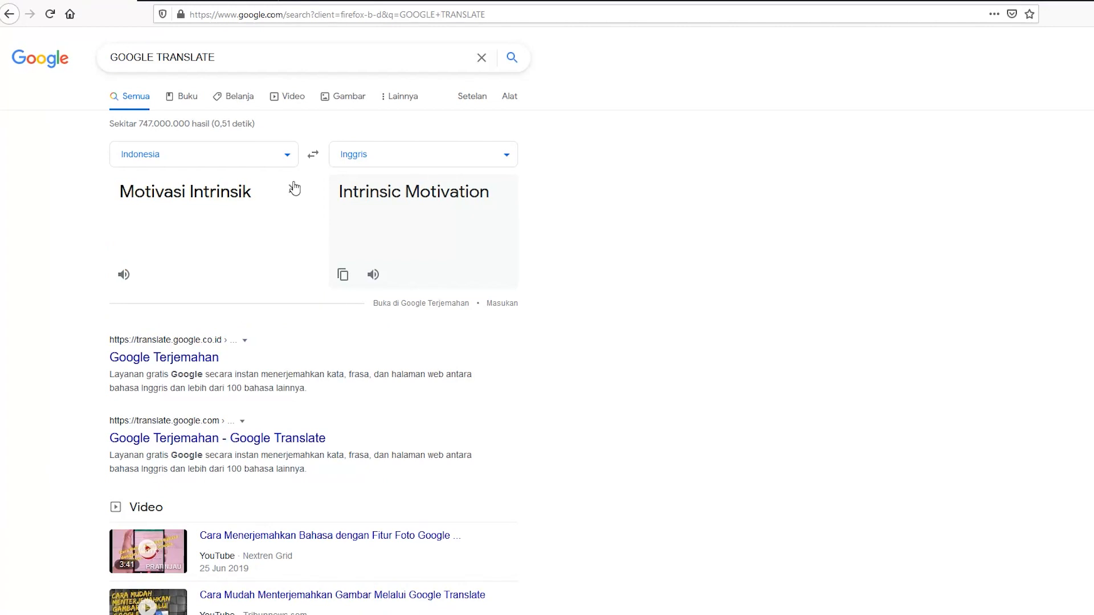
pyautogui.click(293, 190)
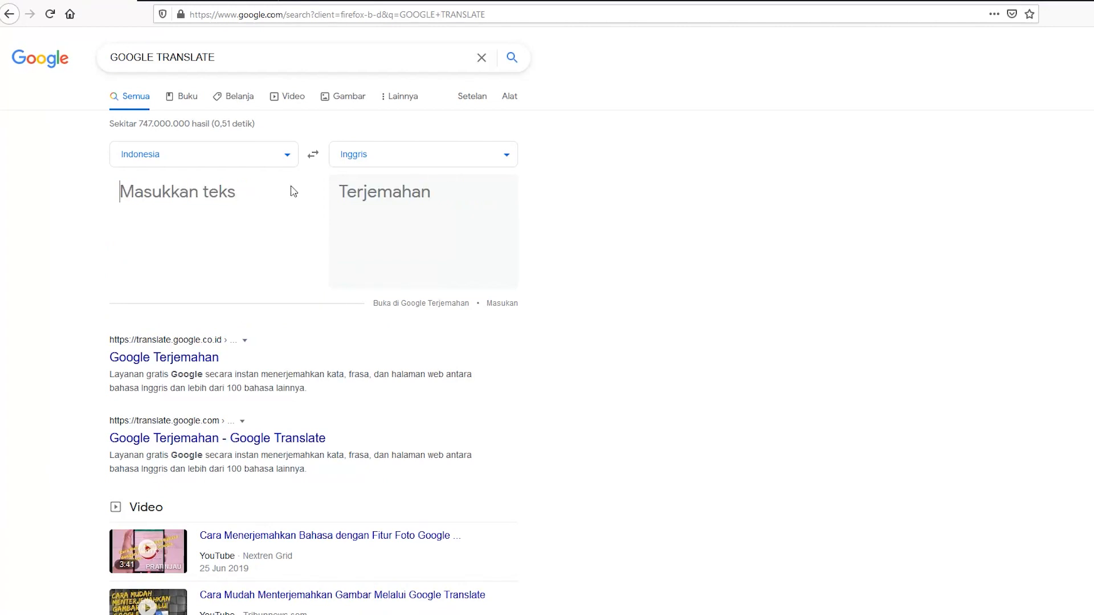
pyautogui.rightClick(259, 212)
pyautogui.click(157, 228)
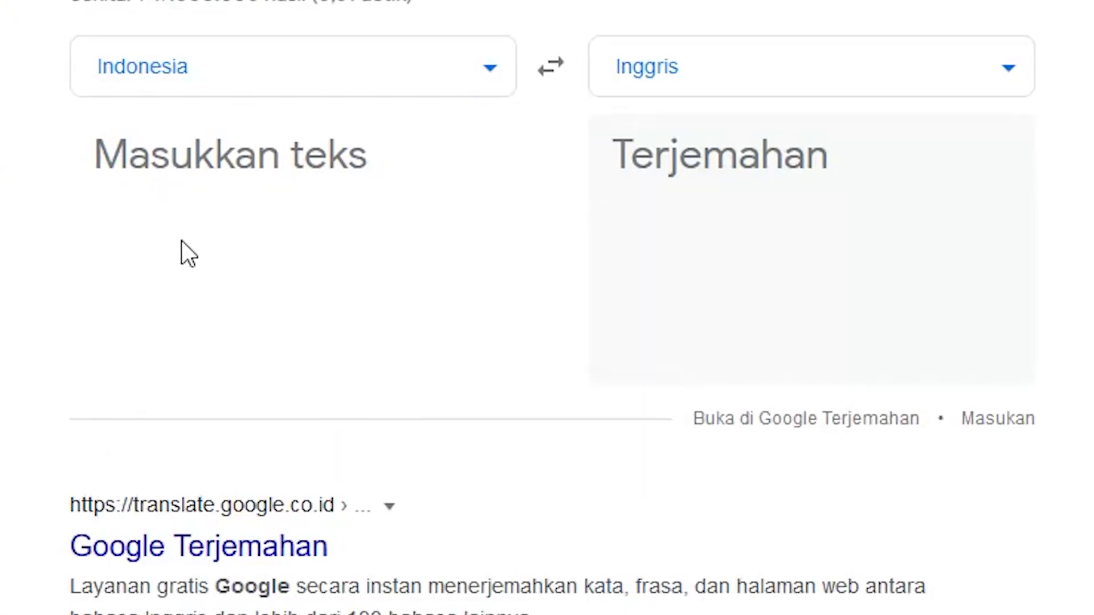
pyautogui.rightClick(186, 227)
pyautogui.press('Escape')
# Step: Enter "KOMPETENSI" as the text to translate and copy its English translation
pyautogui.write('kOM')
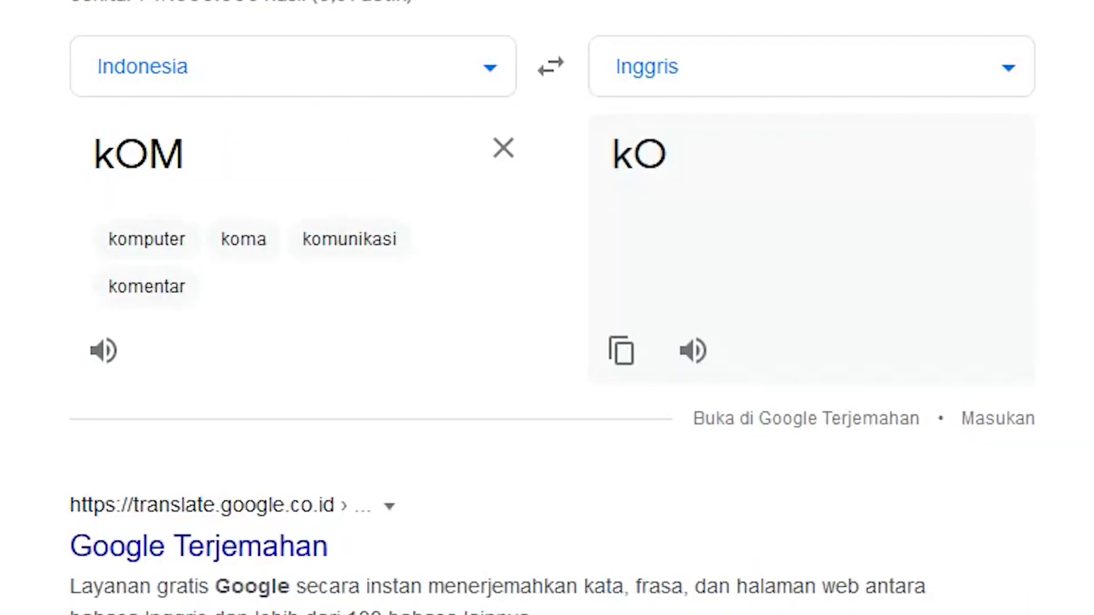
pyautogui.press('BackSpace')
pyautogui.press('BackSpace')
pyautogui.press('BackSpace')
pyautogui.write('KOMPETE')
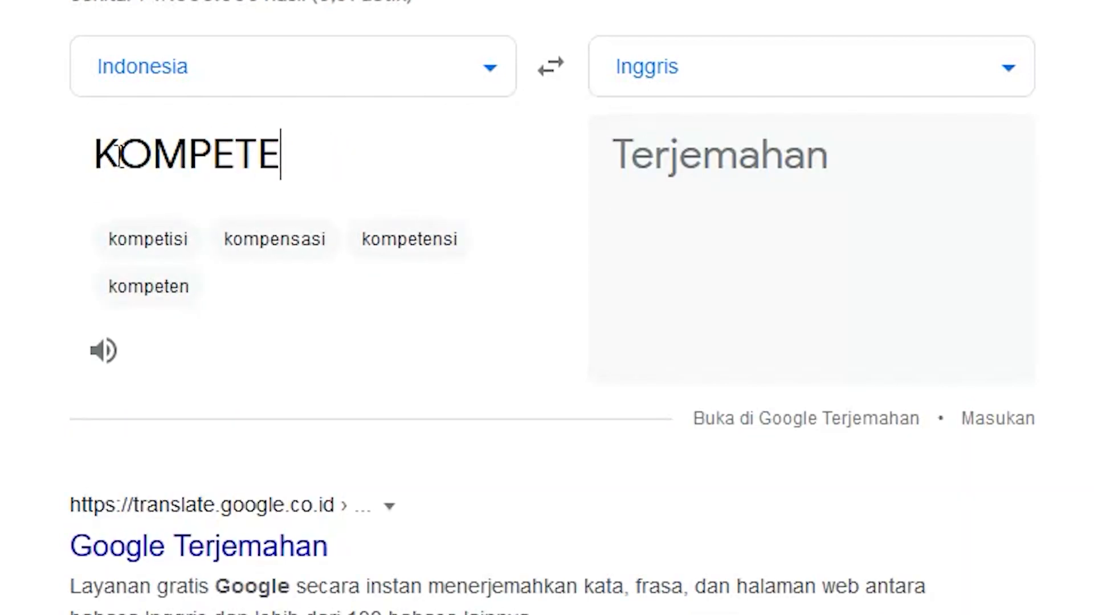
pyautogui.write('NSI')
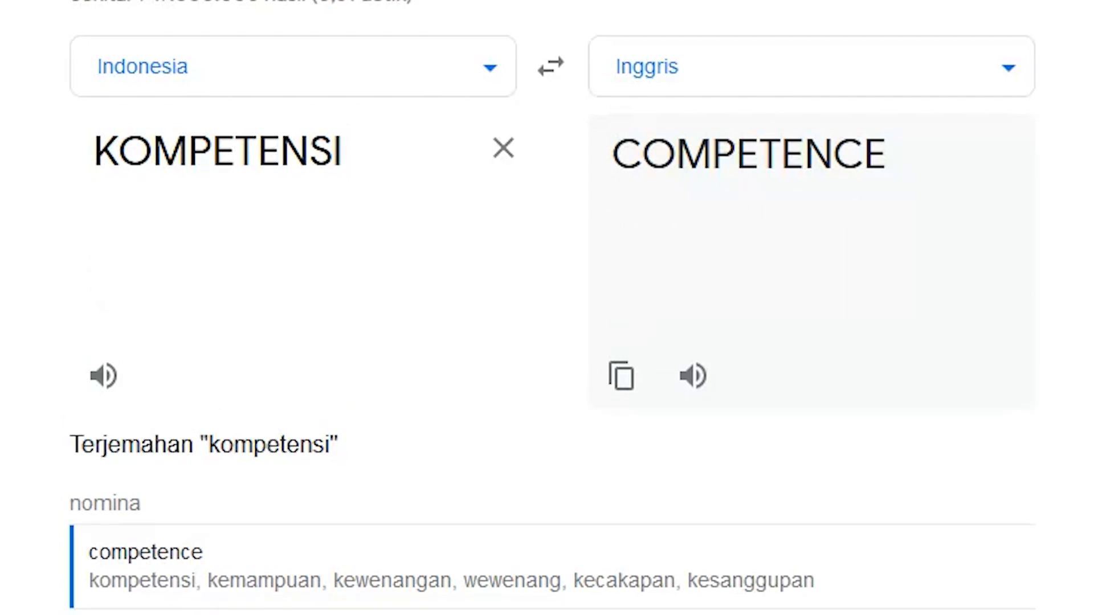
pyautogui.click(623, 381)
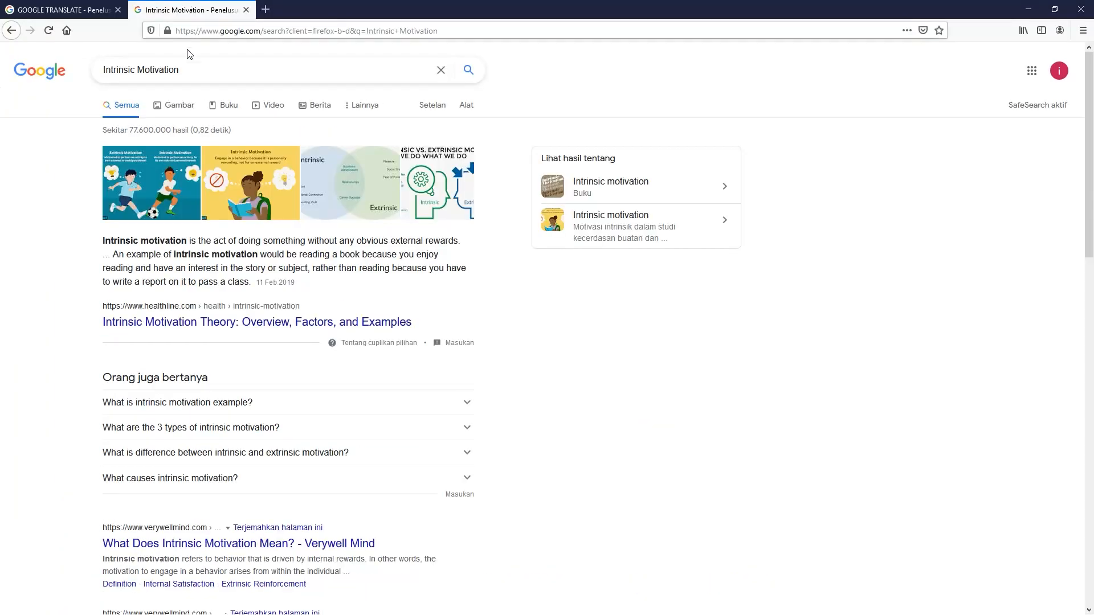
# Step: Replace the "Intrinsic Motivation" web search with the copied term "COMPETENCE" and look through the results
pyautogui.click(440, 69)
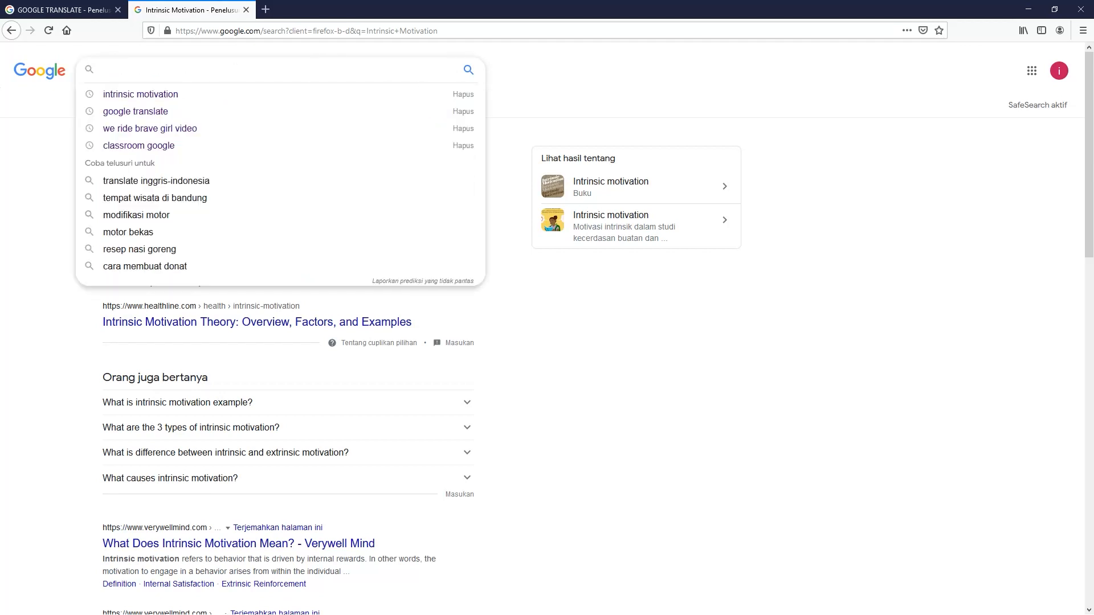
pyautogui.hotkey('ctrl', 'v')
pyautogui.click(468, 70)
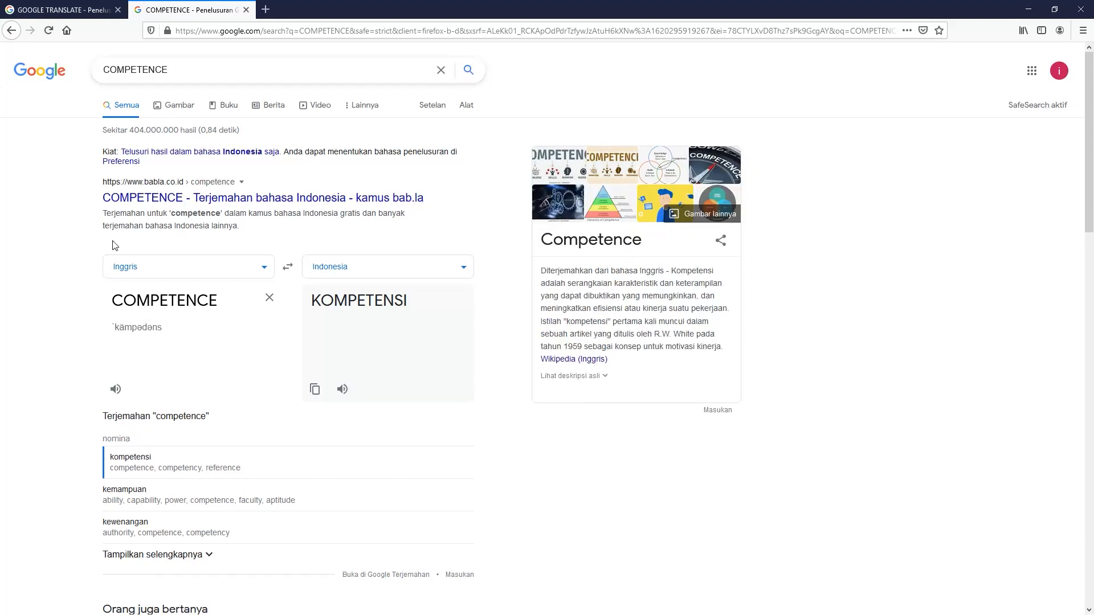
pyautogui.scroll(-2, 257, 345)
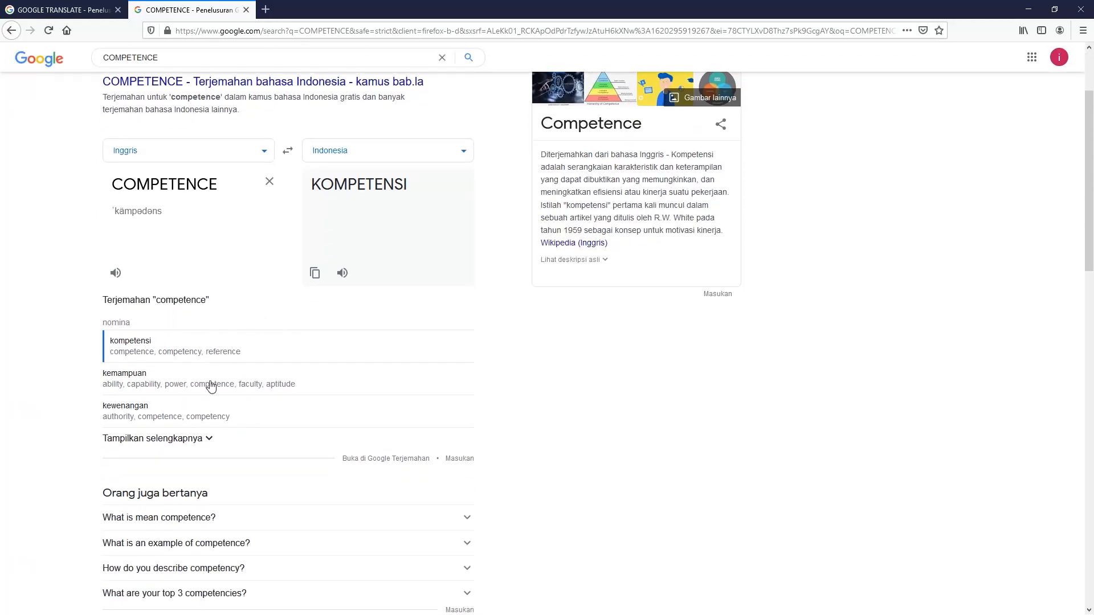
pyautogui.scroll(-4, 212, 384)
pyautogui.scroll(-3, 199, 438)
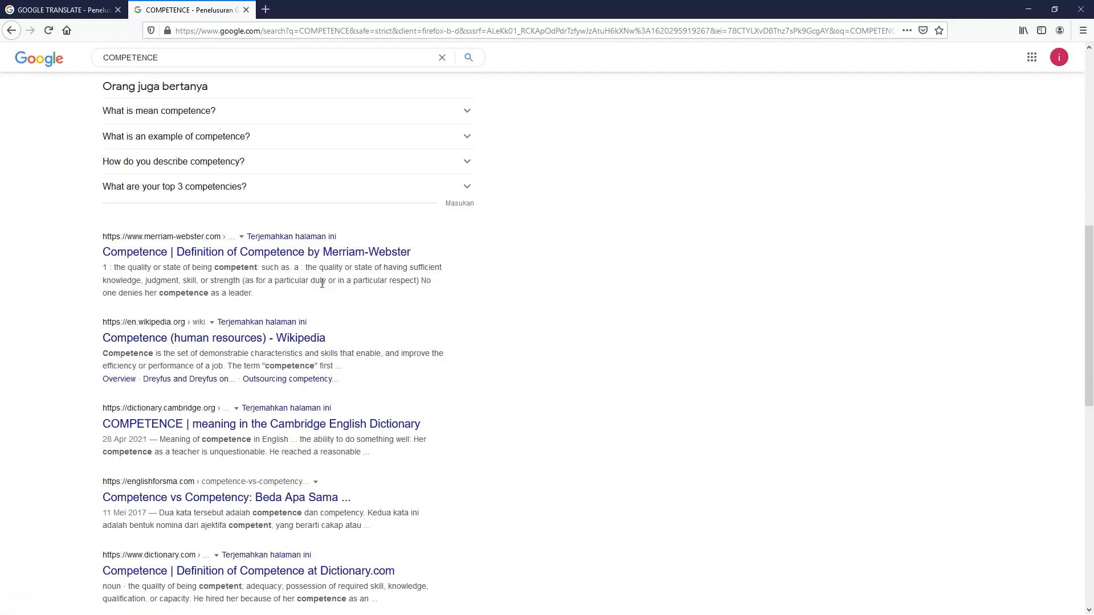
# Step: Switch to Word and copy the Y variable name "Komitment afektif" from the research variables list
pyautogui.scroll(3, 218, 279)
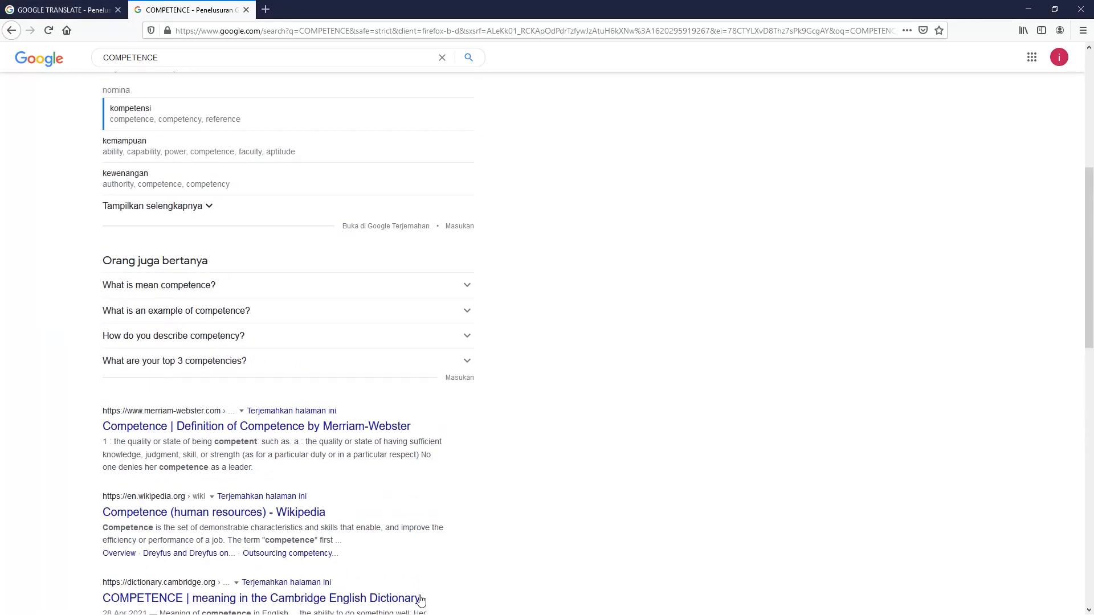
pyautogui.press('super')
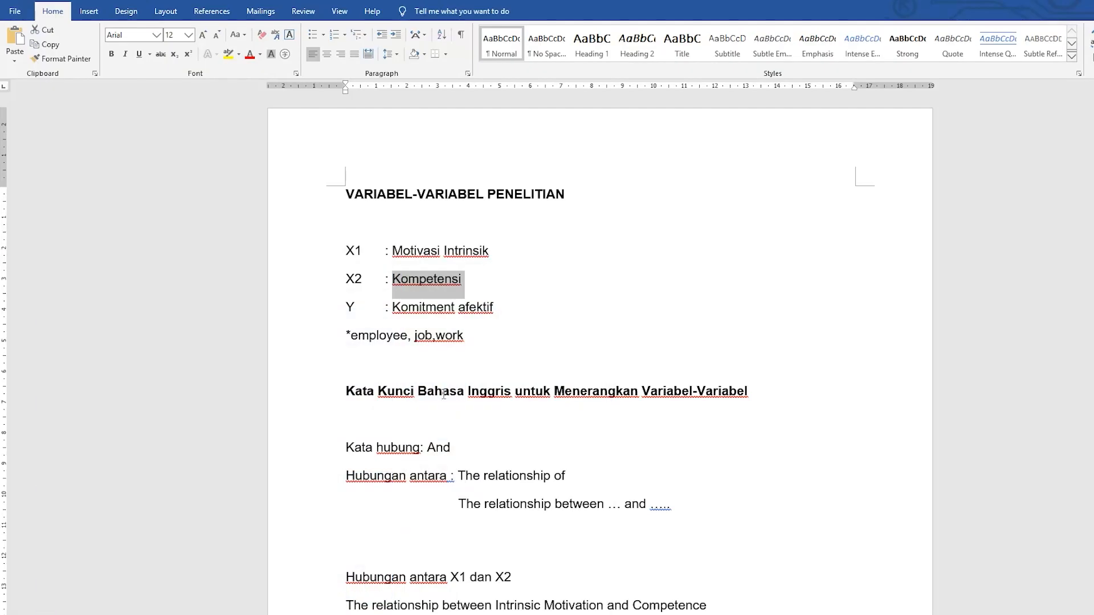
pyautogui.moveTo(486, 304); pyautogui.dragTo(404, 310)
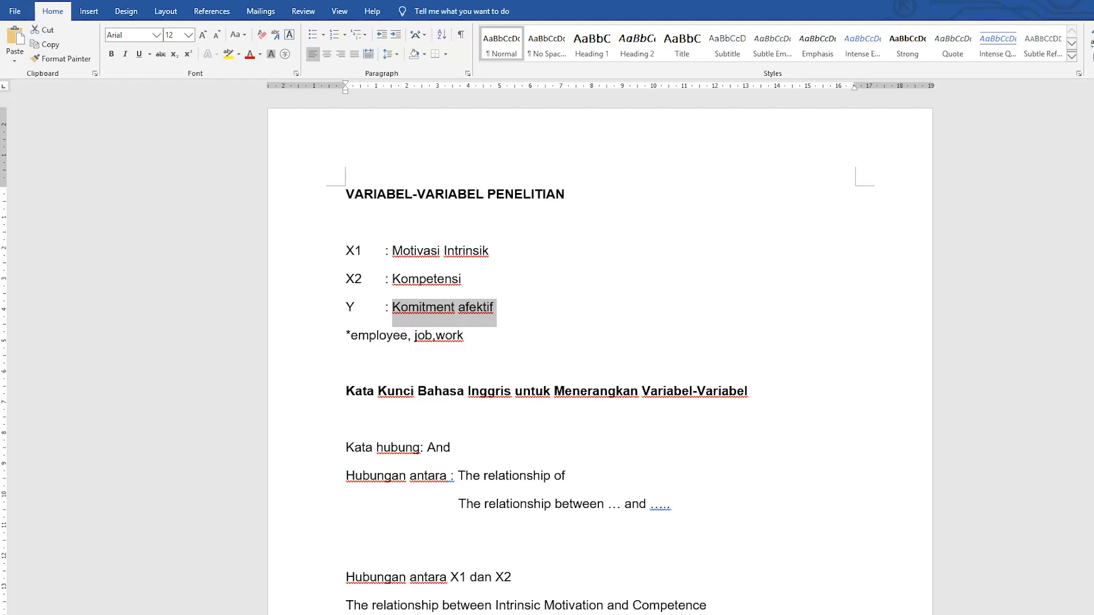
# Step: Switch to Google Translate in Firefox, replace the source text with the copied "Komitment afektif" and copy its English translation
pyautogui.press('super')
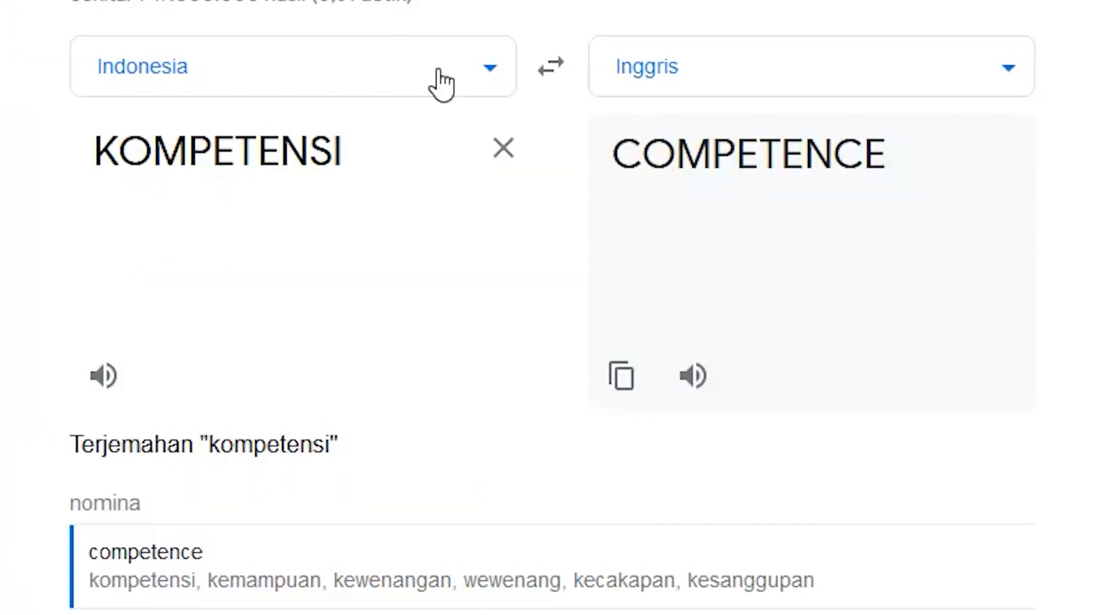
pyautogui.click(501, 148)
pyautogui.hotkey('ctrl', 'v')
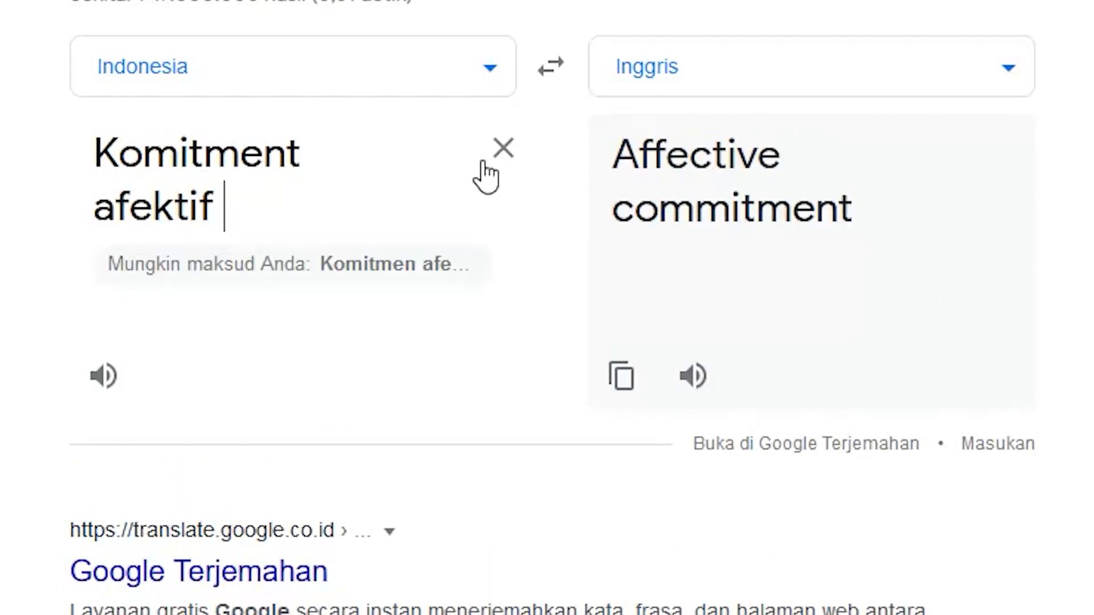
pyautogui.click(615, 381)
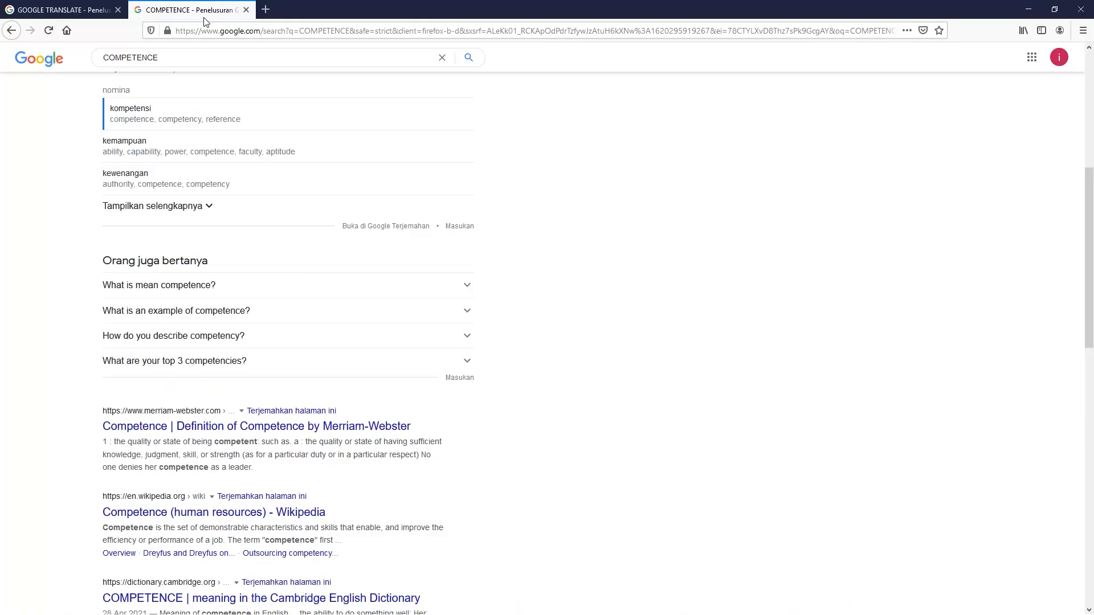
# Step: Replace the "COMPETENCE" web search with the copied term "Affective commitment" and run it
pyautogui.click(443, 58)
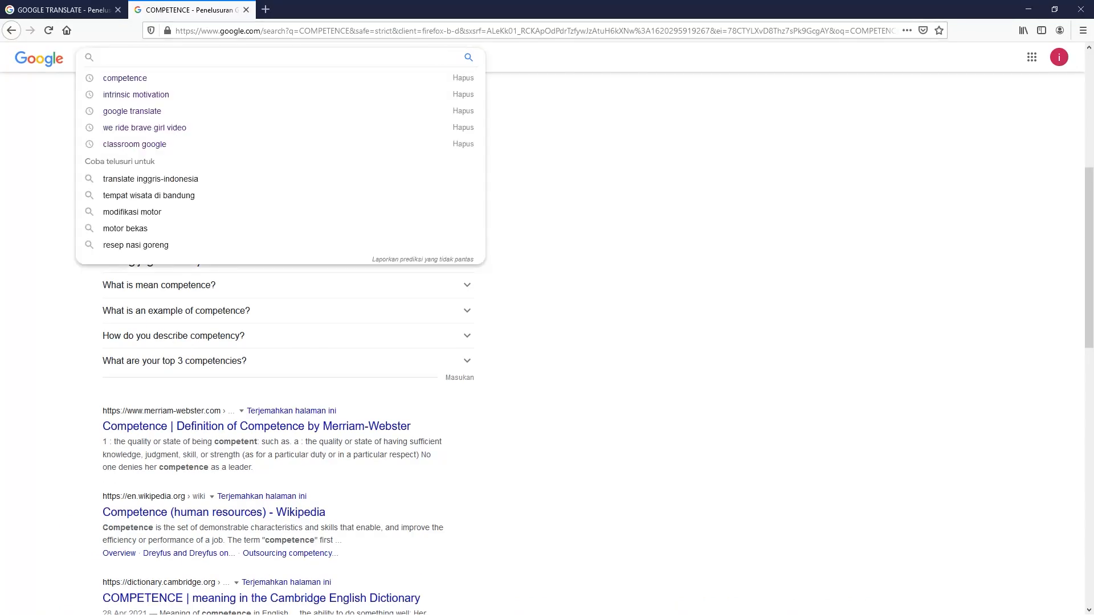
pyautogui.hotkey('ctrl', 'v')
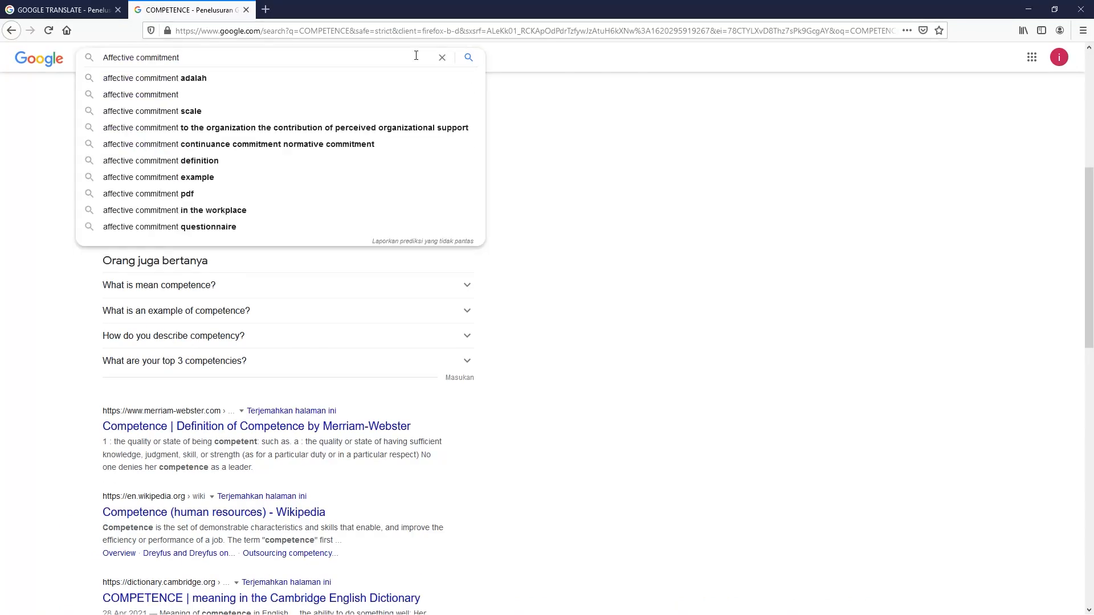
pyautogui.click(477, 60)
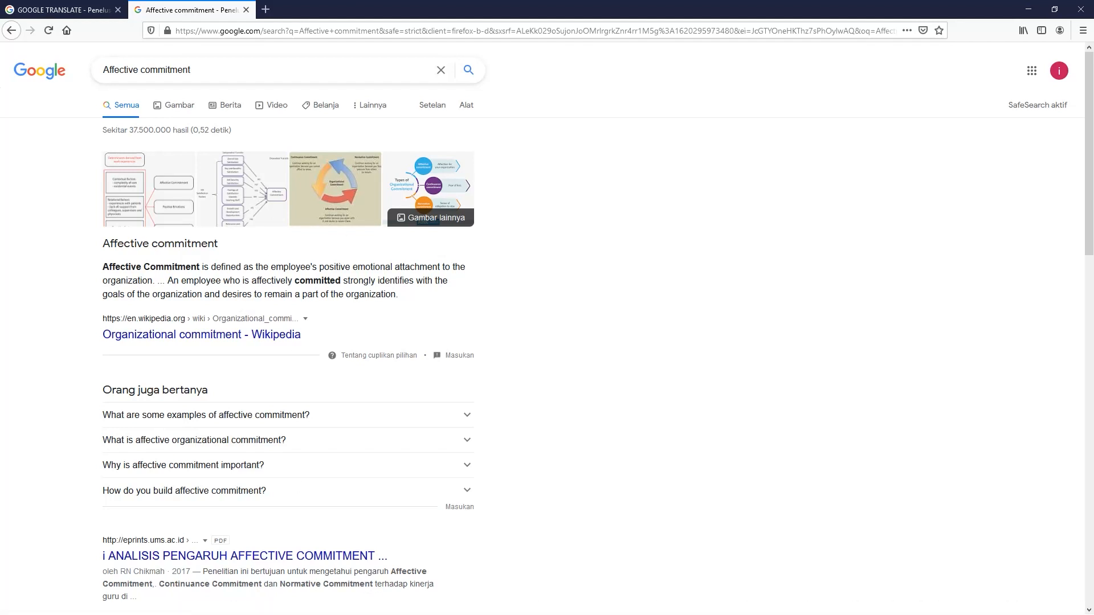
# Step: Switch to Word and review the English keywords and linking phrases for relating the research variables
pyautogui.press('super')
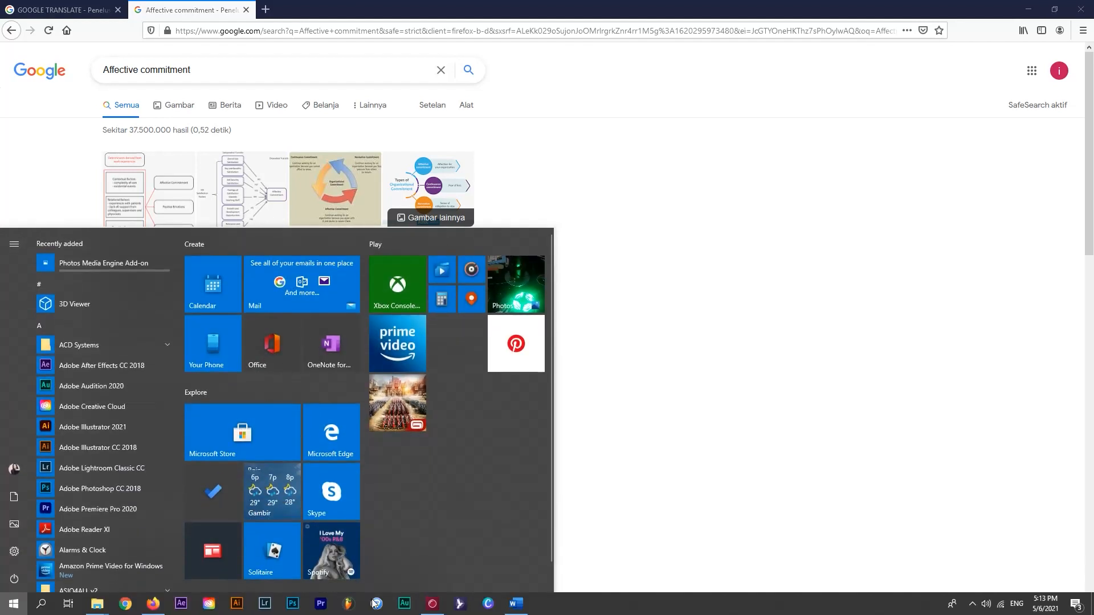
pyautogui.click(524, 607)
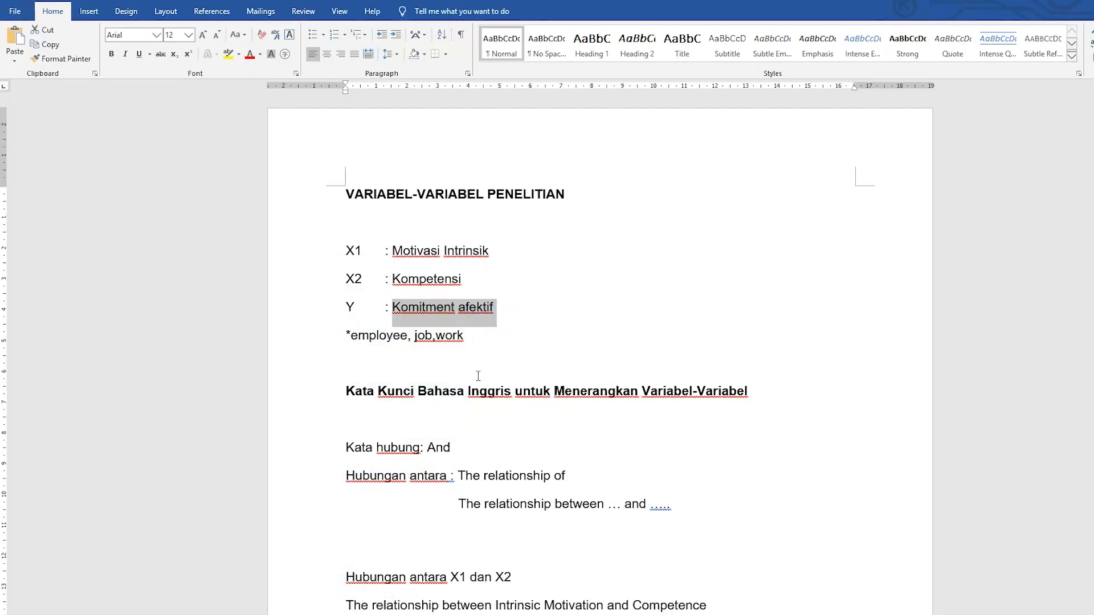
pyautogui.scroll(-1, 600, 354)
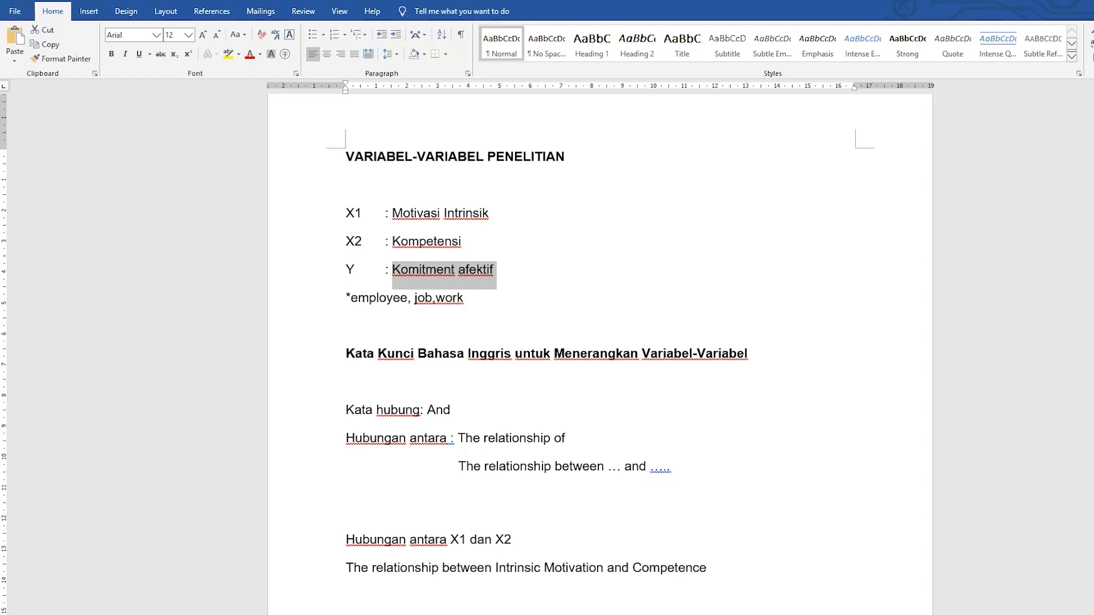
pyautogui.scroll(-1, 472, 362)
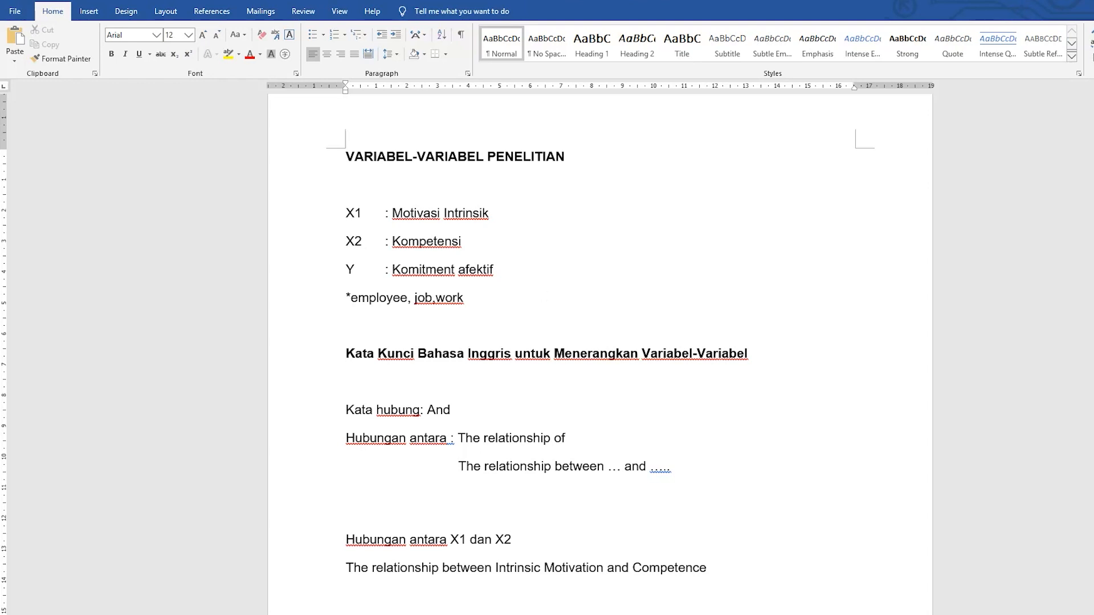
# Step: Switch to Firefox, search the web for "GOOGLE SCHOLAR" and open the Google Scholar site
pyautogui.press('super')
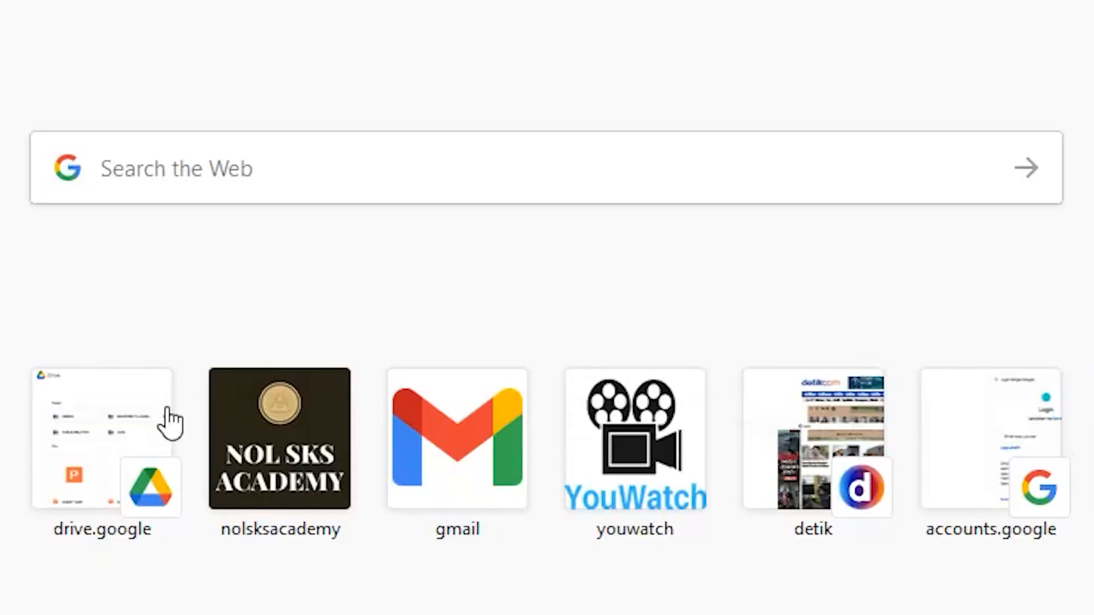
pyautogui.click(206, 177)
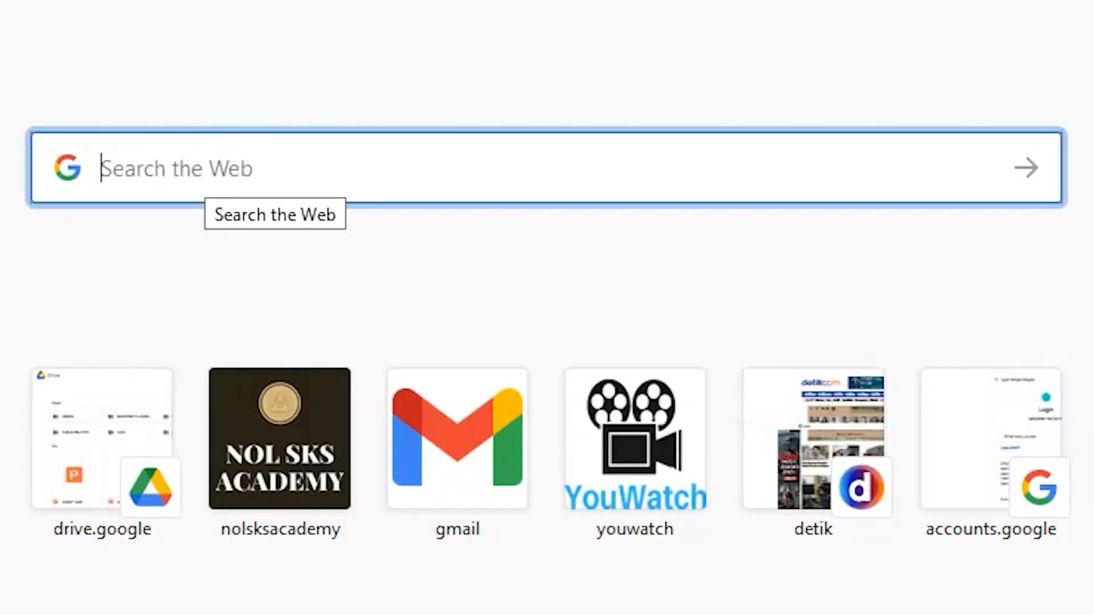
pyautogui.write('GOOGLE SCHOLAR')
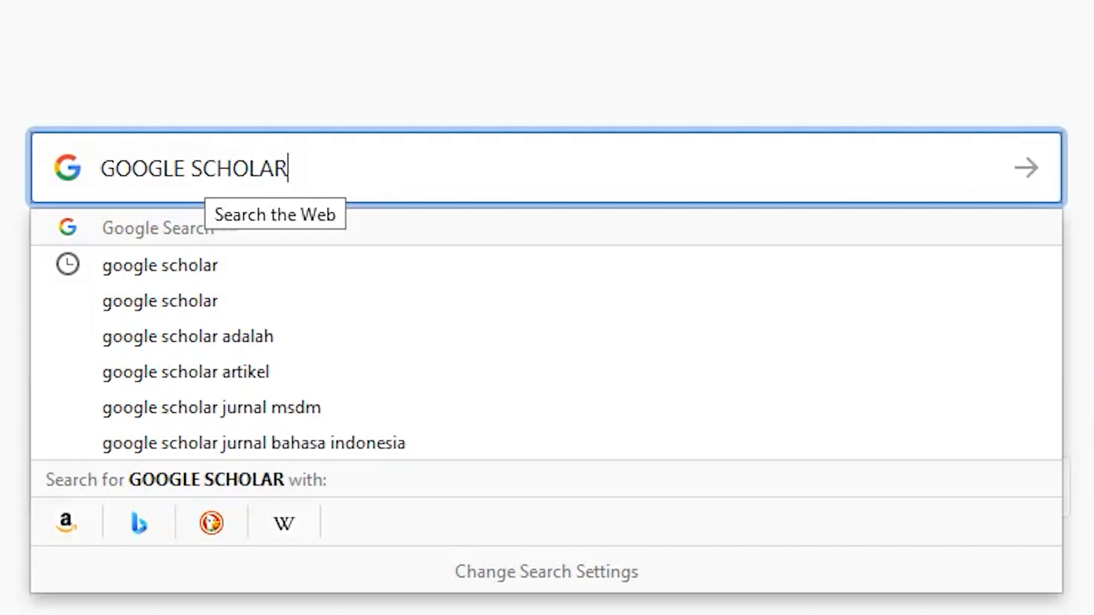
pyautogui.press('Return')
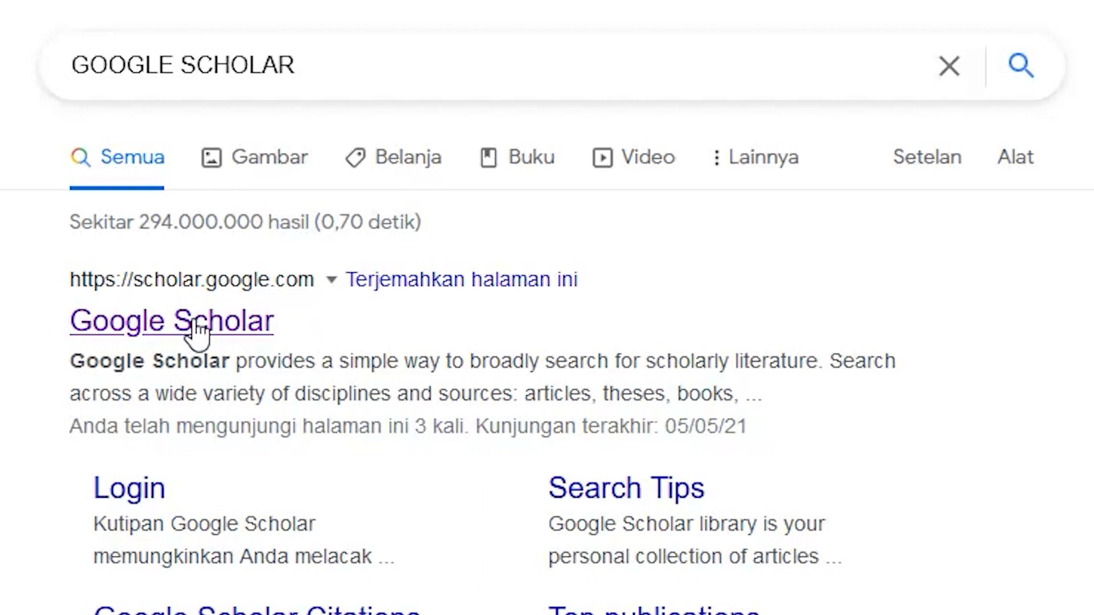
pyautogui.click(197, 330)
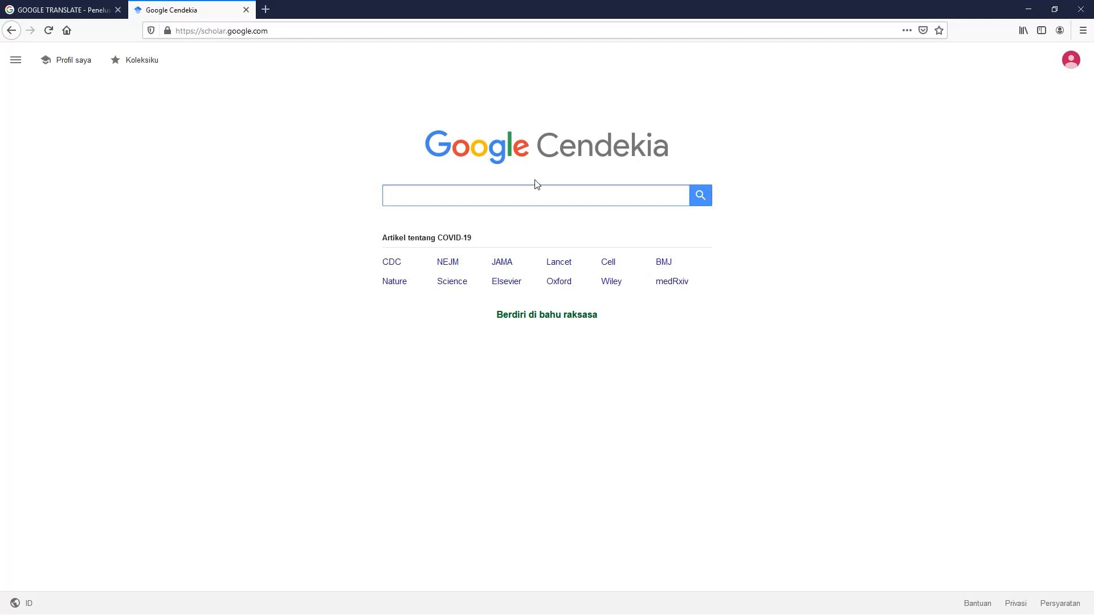
# Step: Search Google Scholar for "INTRINSIC MOTIVATION ON WORK"
pyautogui.write('INTRIN')
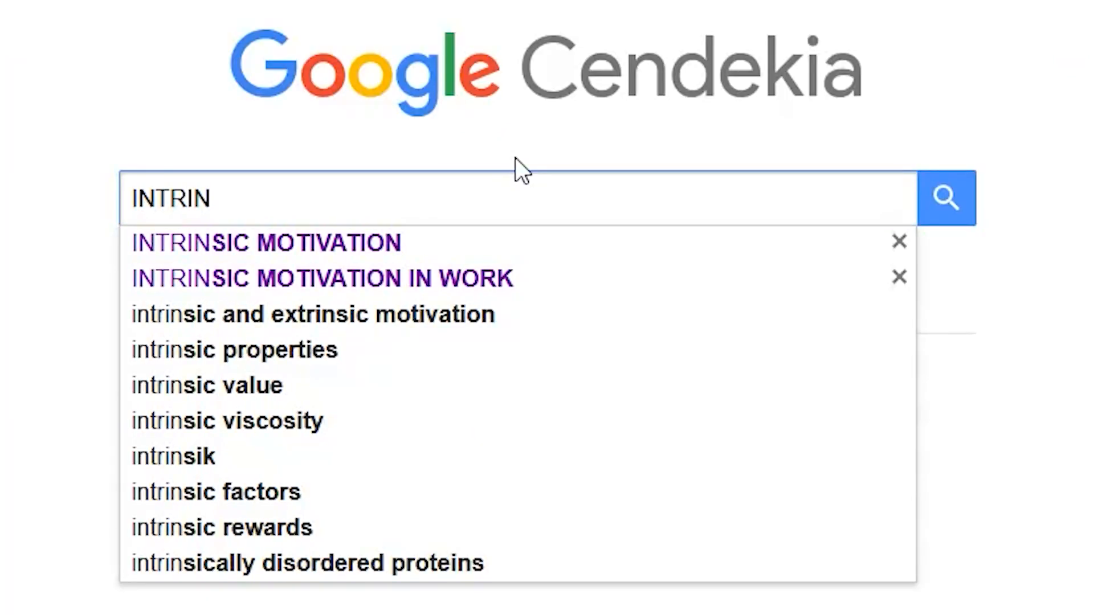
pyautogui.write('SIC MOTIVATION')
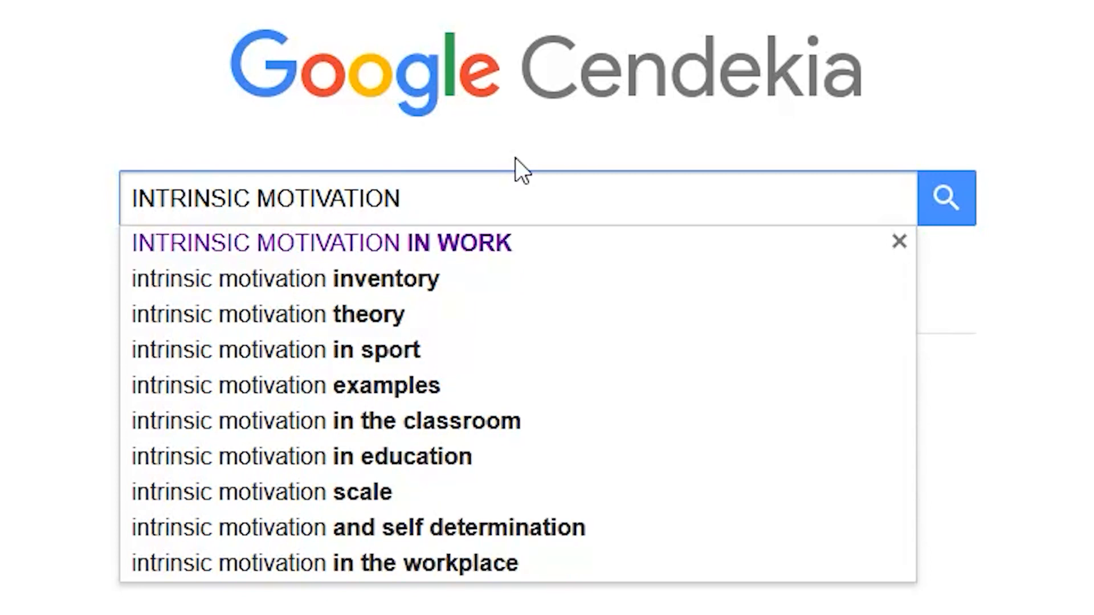
pyautogui.write(' IN')
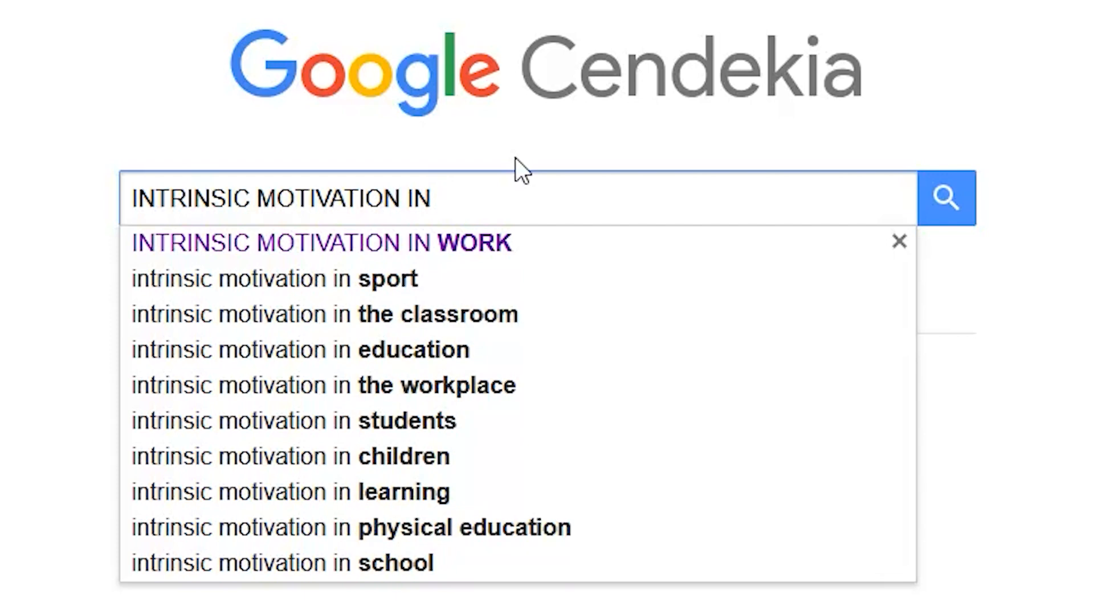
pyautogui.press('BackSpace')
pyautogui.press('BackSpace')
pyautogui.press('BackSpace')
pyautogui.write('ON WOR')
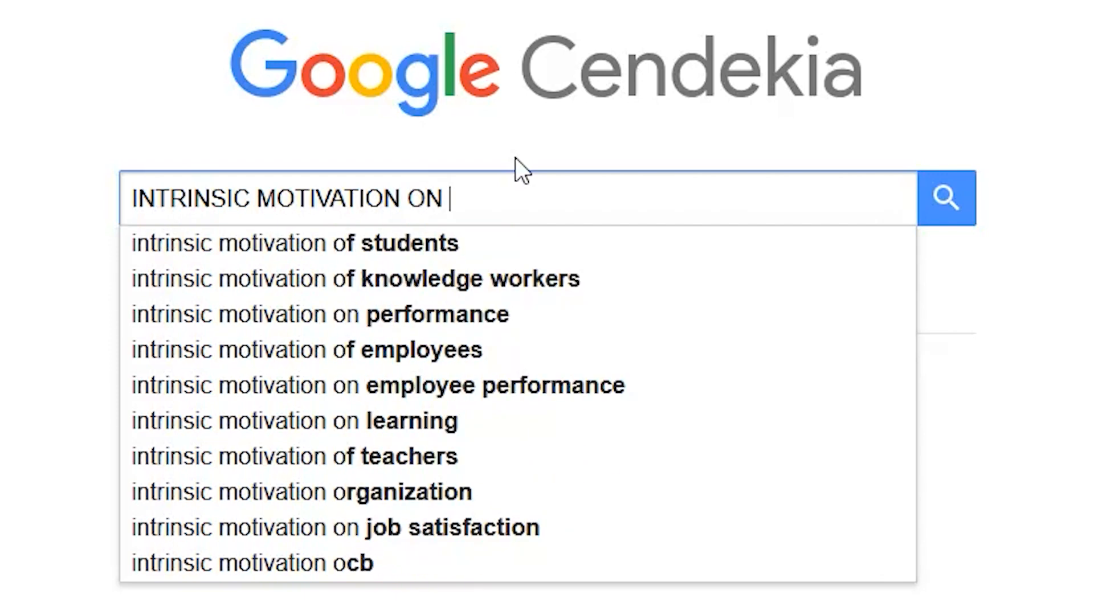
pyautogui.write('K')
pyautogui.press('Return')
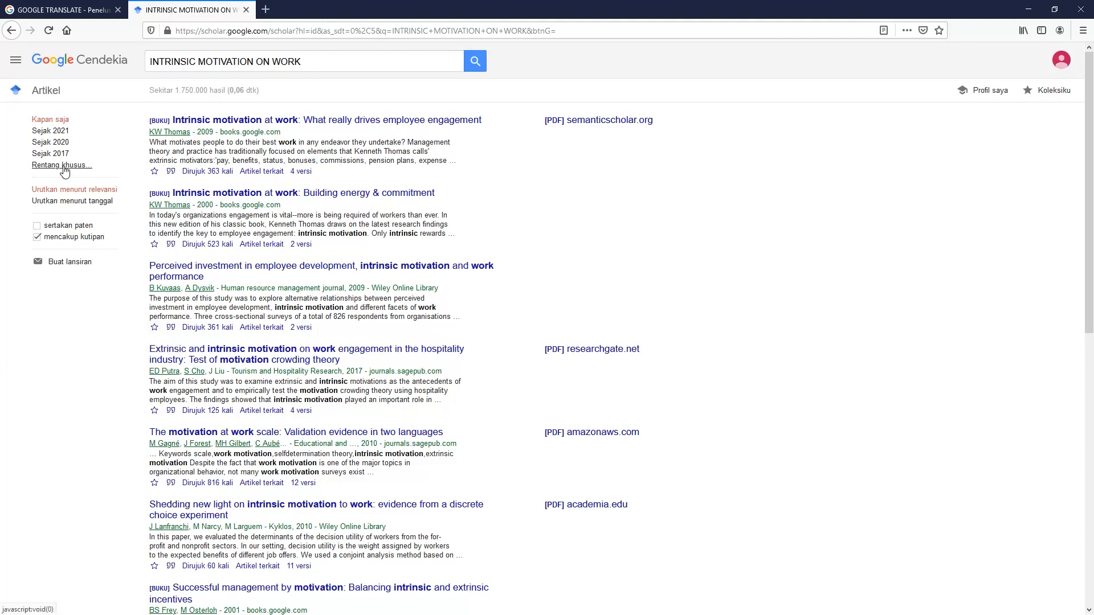
# Step: Limit the article results to a custom publication range from 2010 to 2020
pyautogui.click(64, 171)
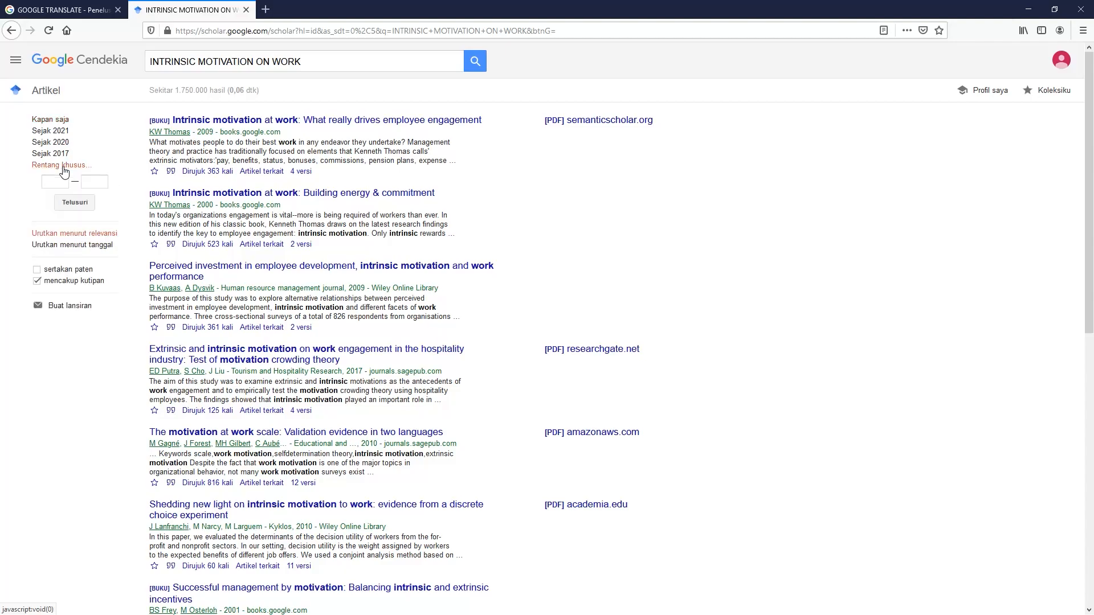
pyautogui.click(60, 184)
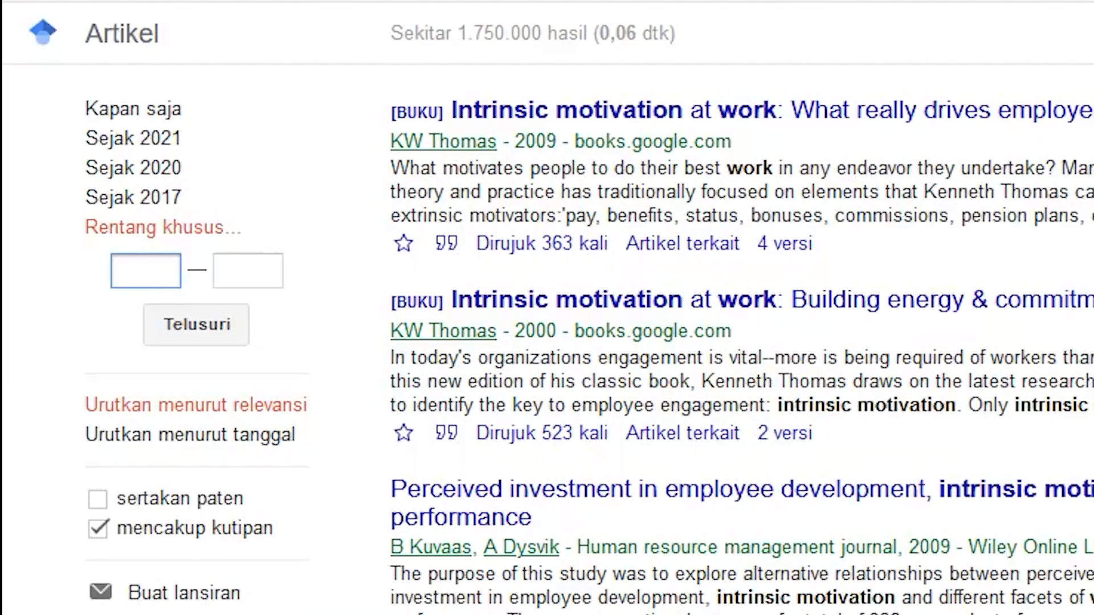
pyautogui.write('2020')
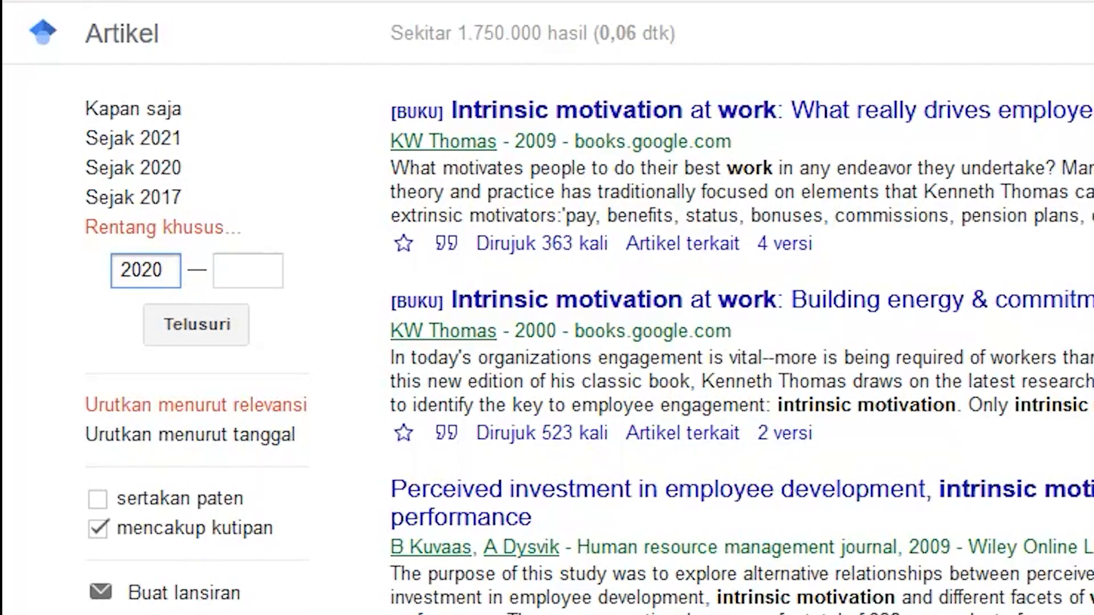
pyautogui.press('BackSpace')
pyautogui.press('BackSpace')
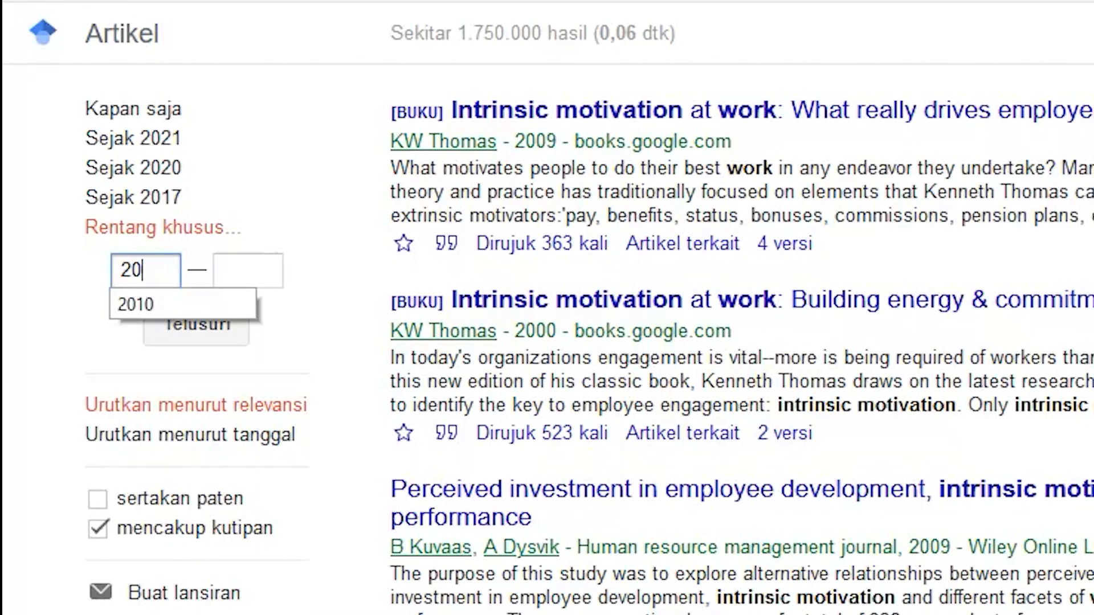
pyautogui.write('10')
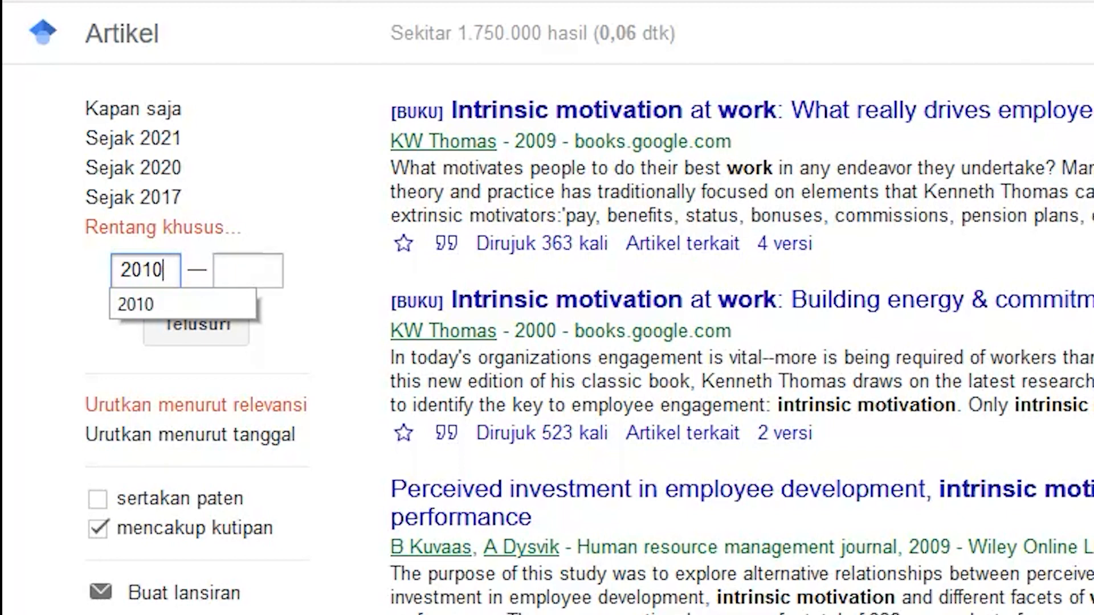
pyautogui.click(244, 271)
pyautogui.write('2020')
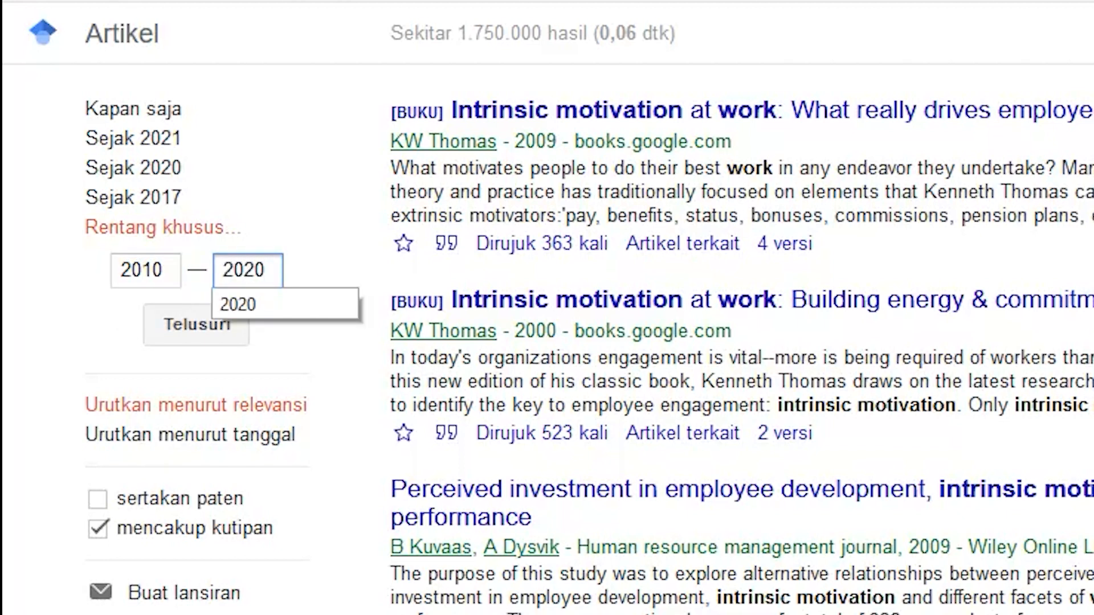
pyautogui.click(170, 336)
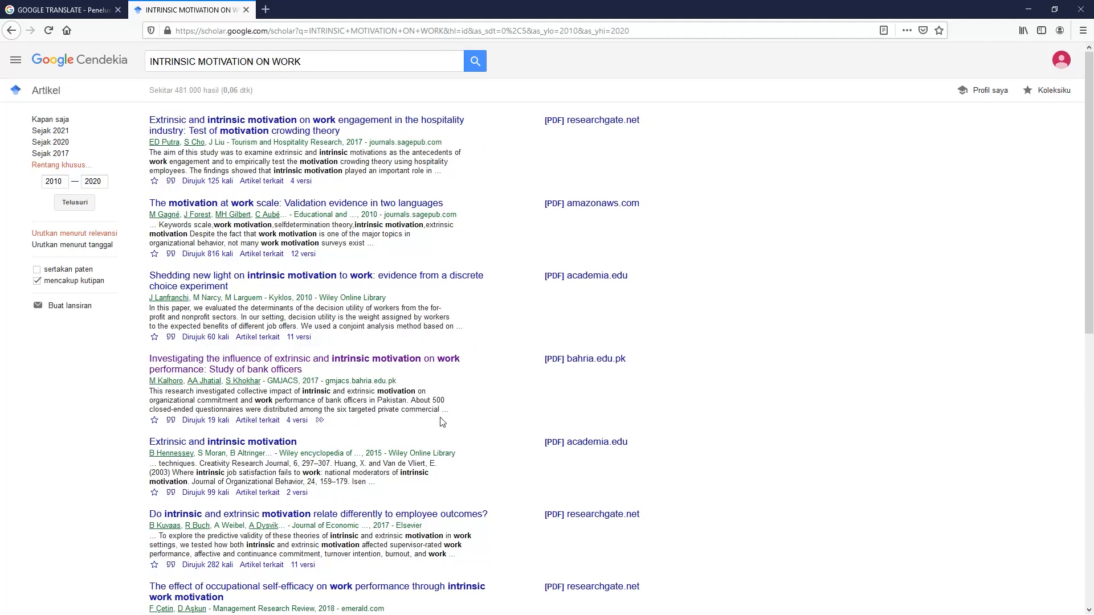
# Step: Open the article "Investigating the influence of extrinsic and intrinsic motivation on work performance: Study of bank officers" in a new tab and view it
pyautogui.scroll(-2, 442, 419)
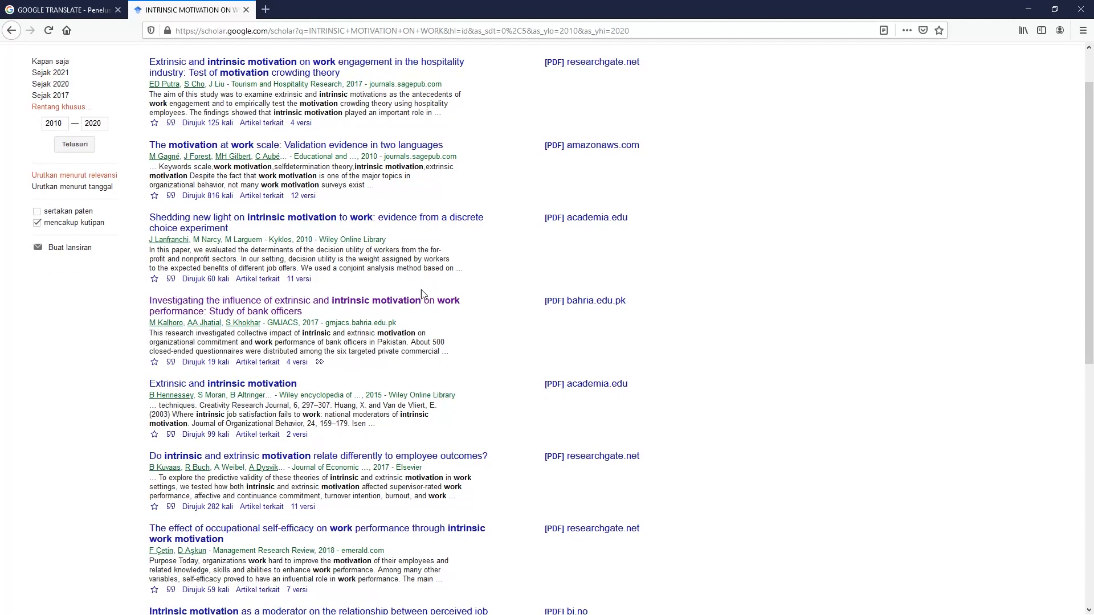
pyautogui.scroll(-1, 480, 301)
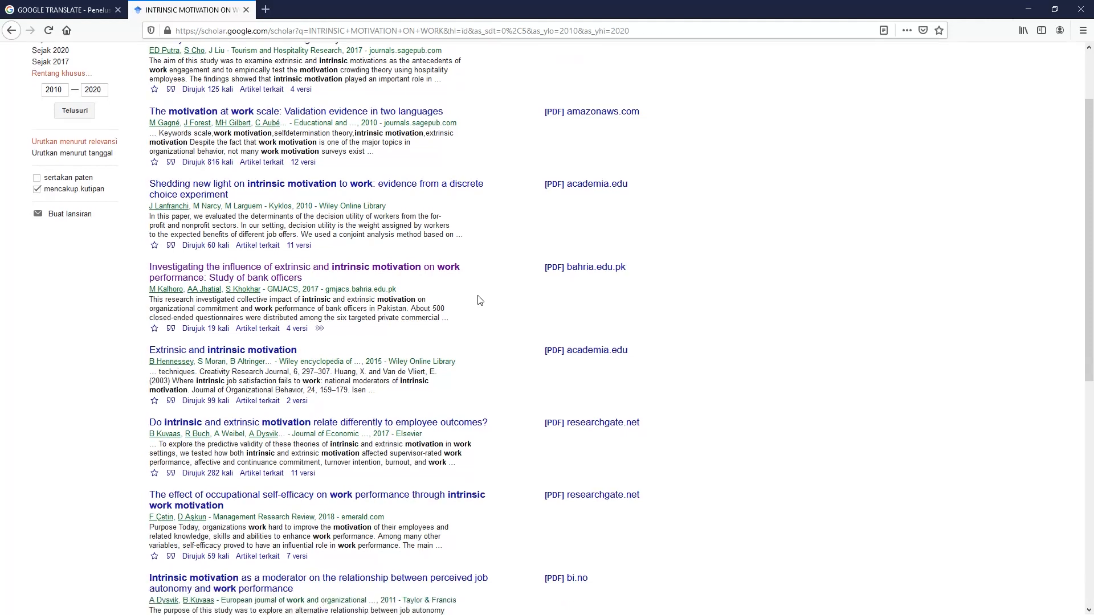
pyautogui.scroll(-3, 480, 301)
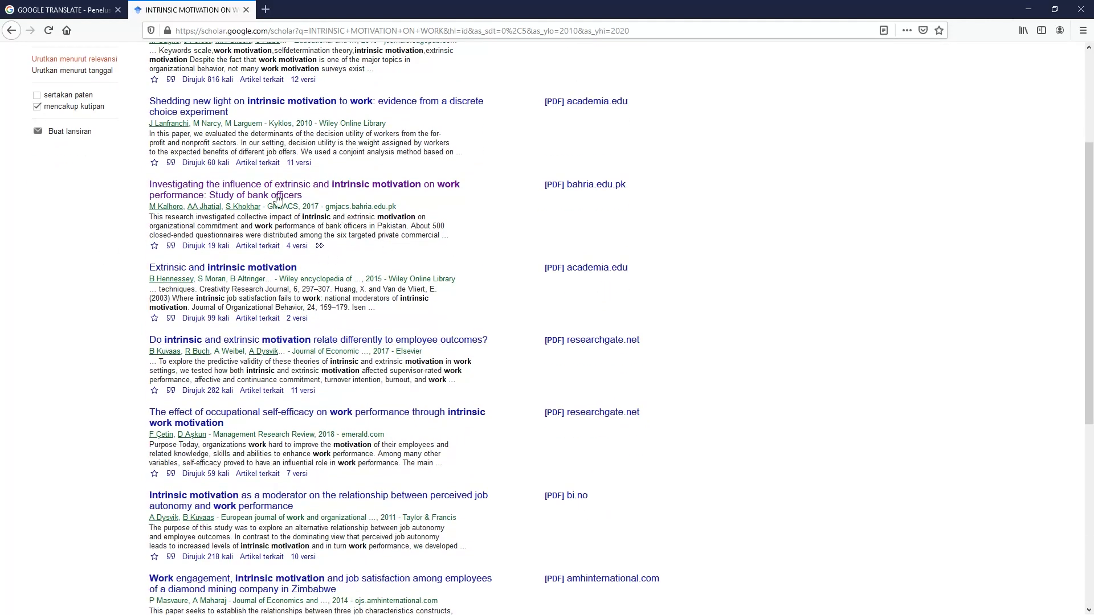
pyautogui.rightClick(326, 188)
pyautogui.click(354, 195)
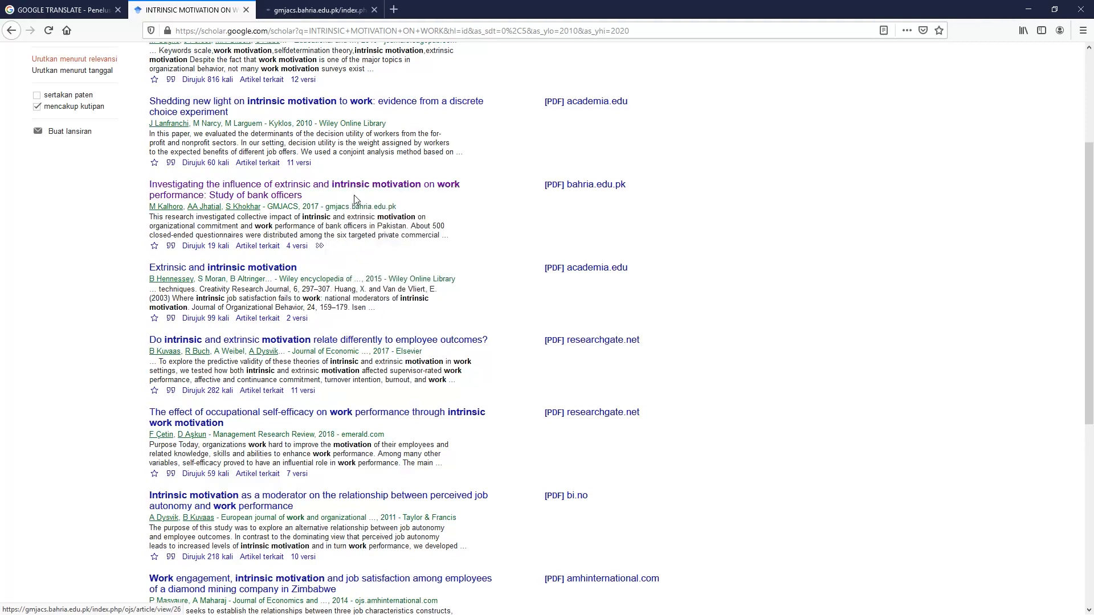
pyautogui.click(311, 11)
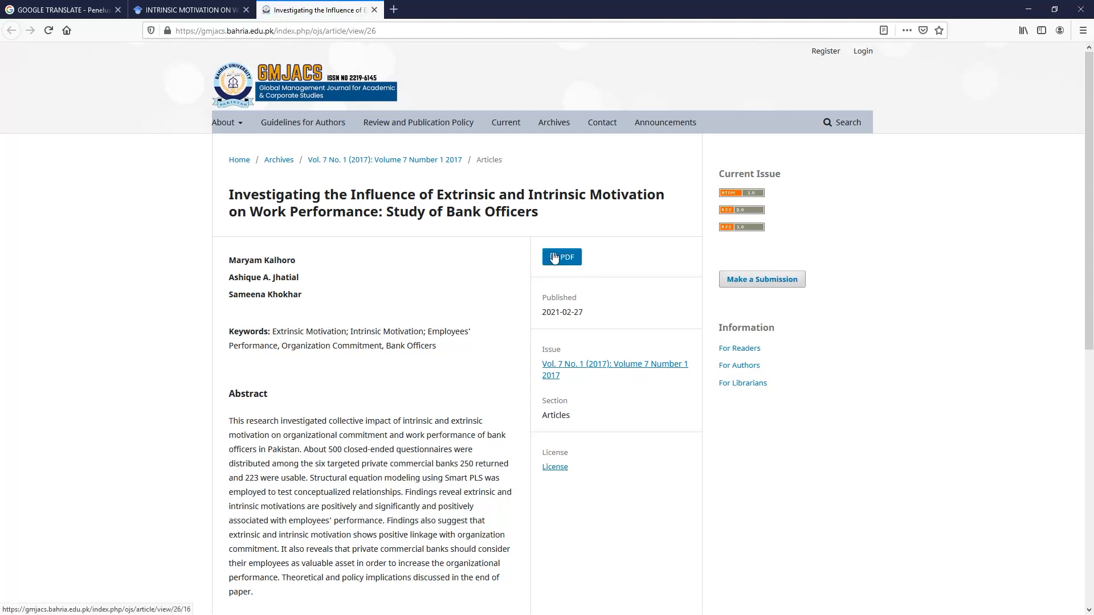
# Step: Open the PDF of the article on extrinsic and intrinsic motivation of bank officers
pyautogui.click(554, 258)
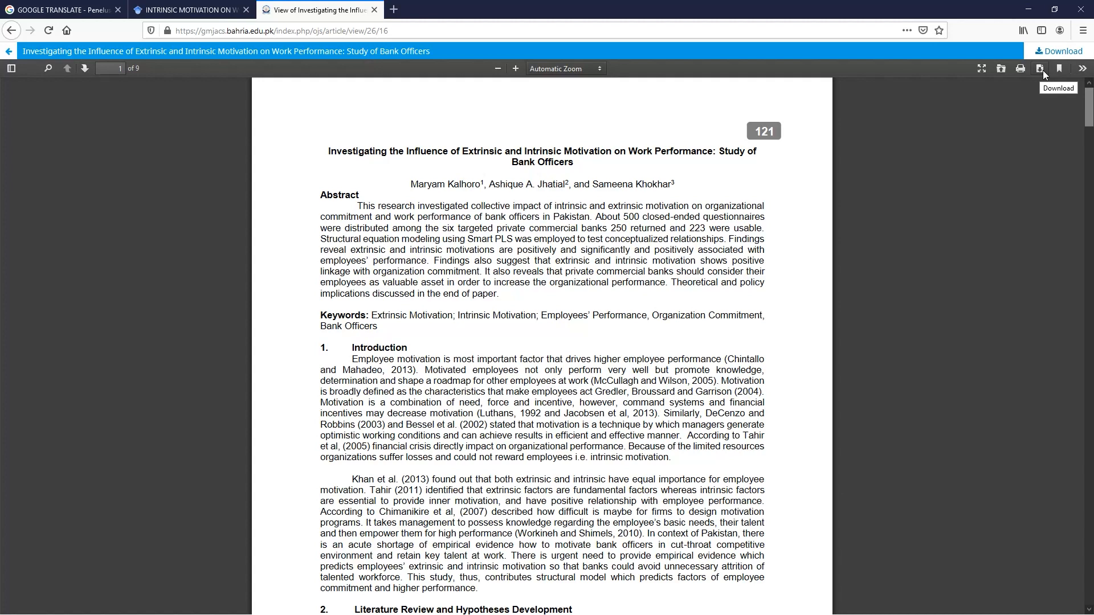
# Step: Return to the Google Scholar results and search for "COMPETENCE ON WORK"
pyautogui.click(167, 5)
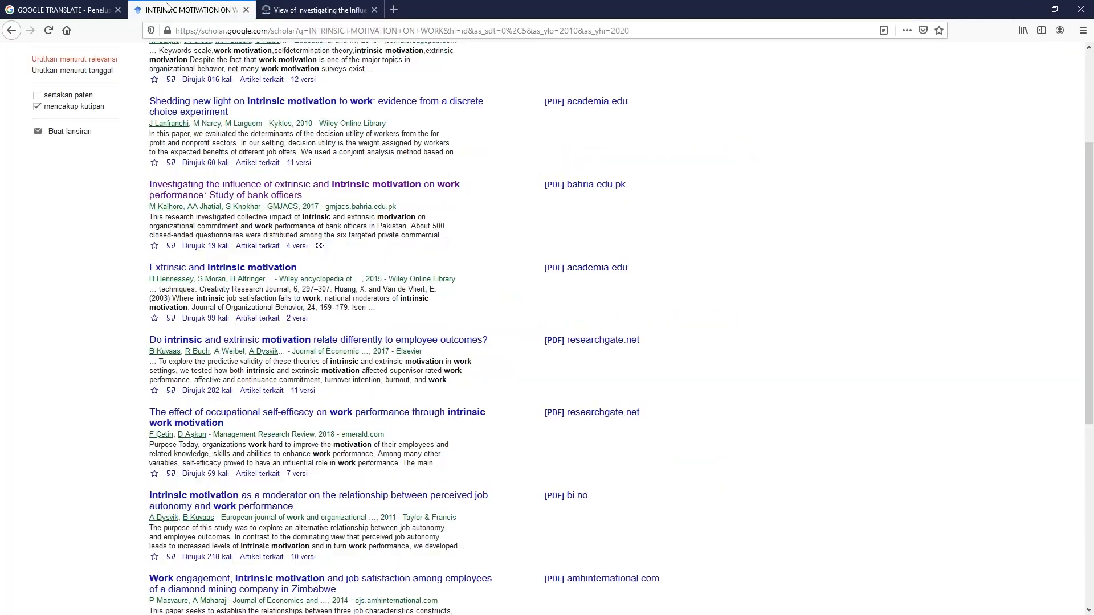
pyautogui.scroll(3, 493, 282)
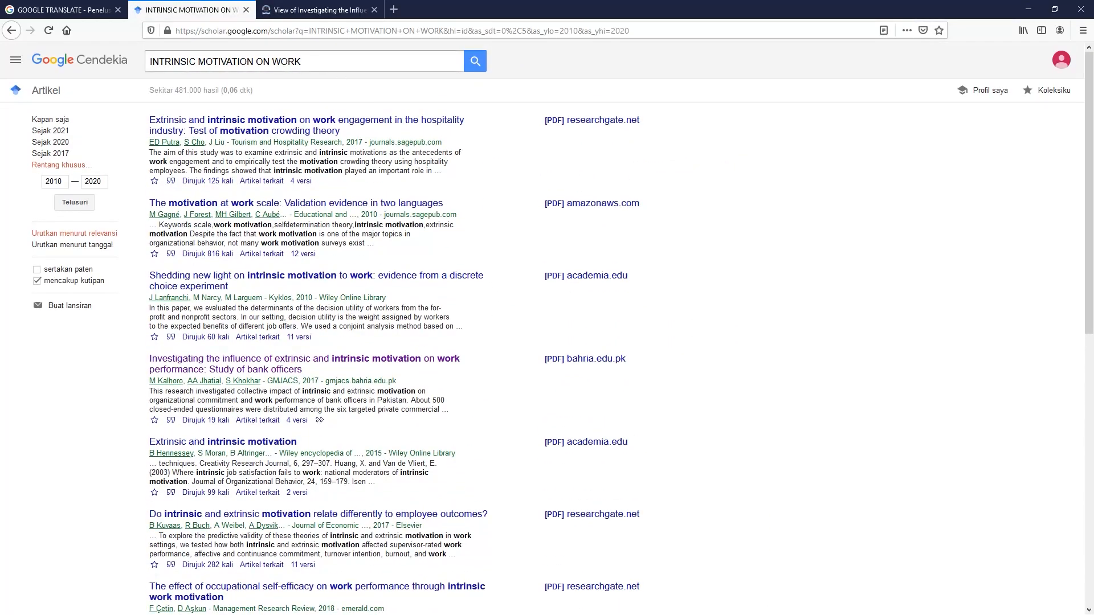
pyautogui.moveTo(256, 62); pyautogui.dragTo(149, 61)
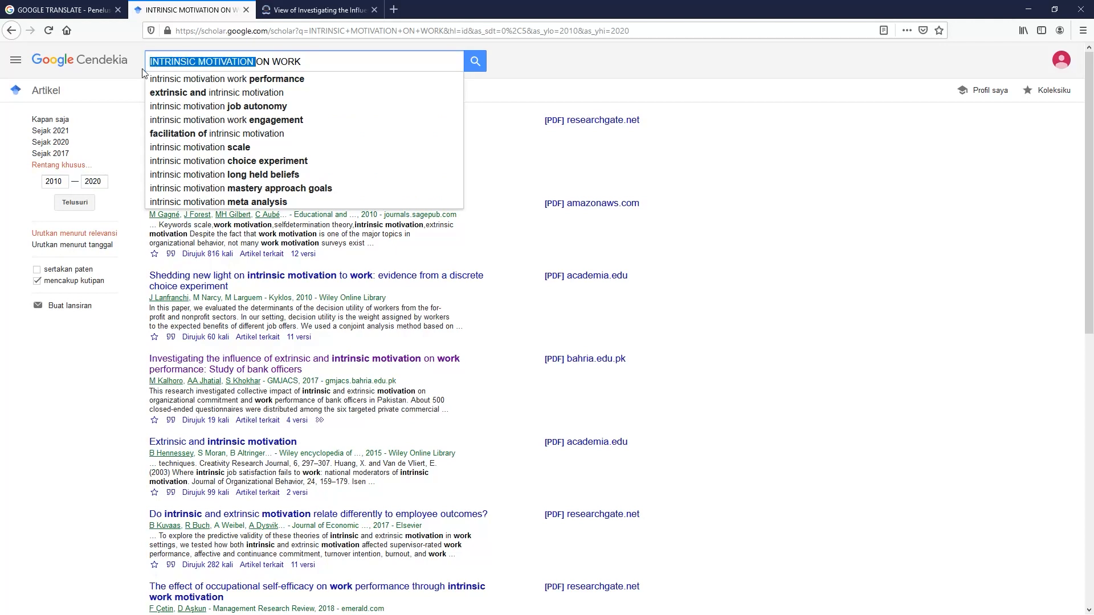
pyautogui.press('BackSpace')
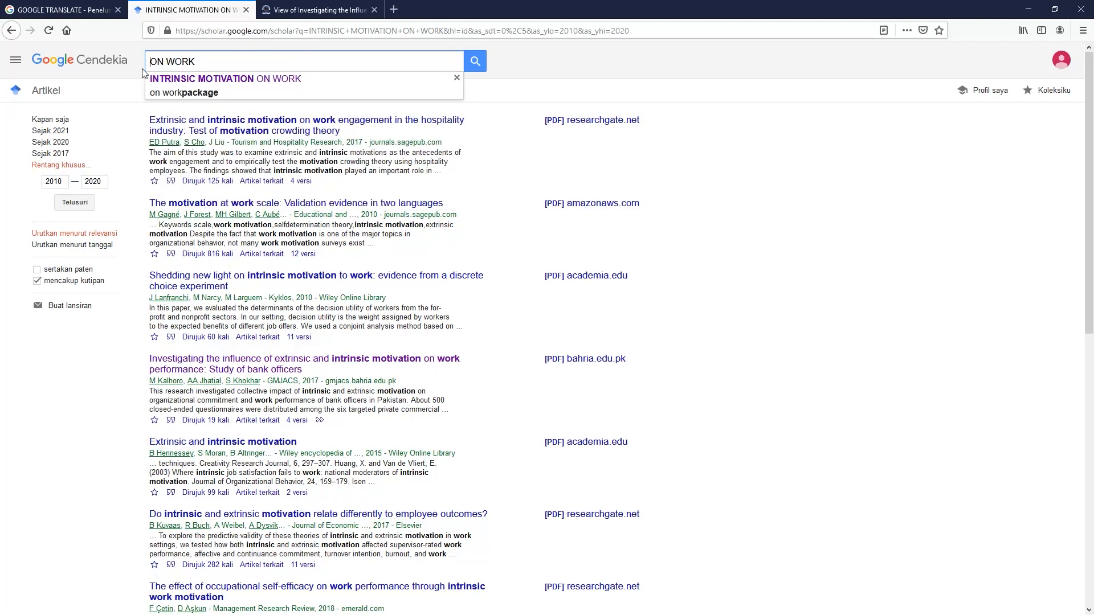
pyautogui.write('COMPETE')
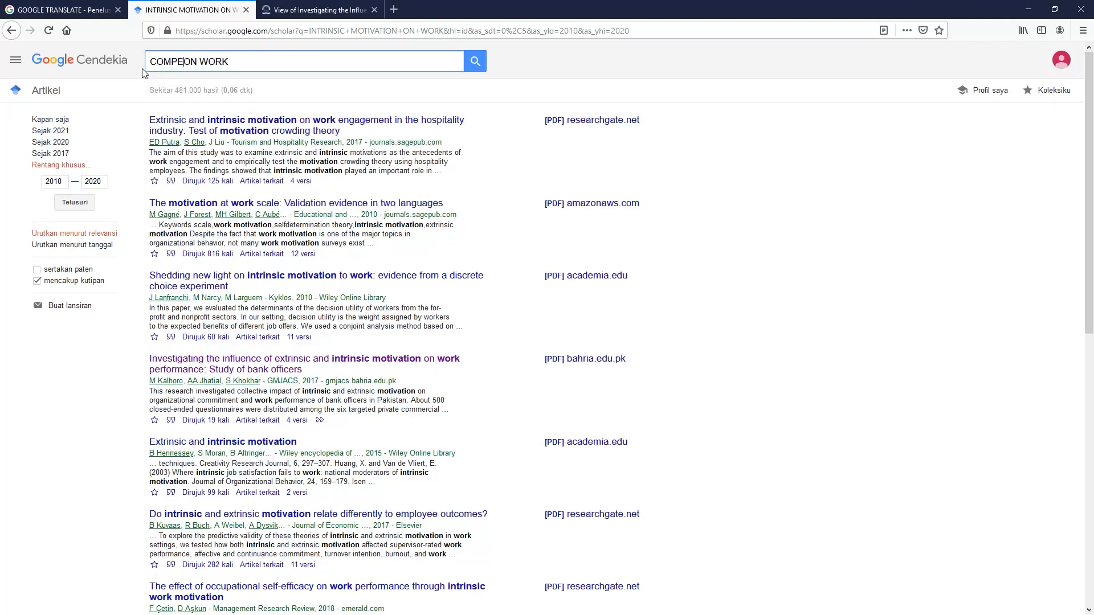
pyautogui.write('NCE')
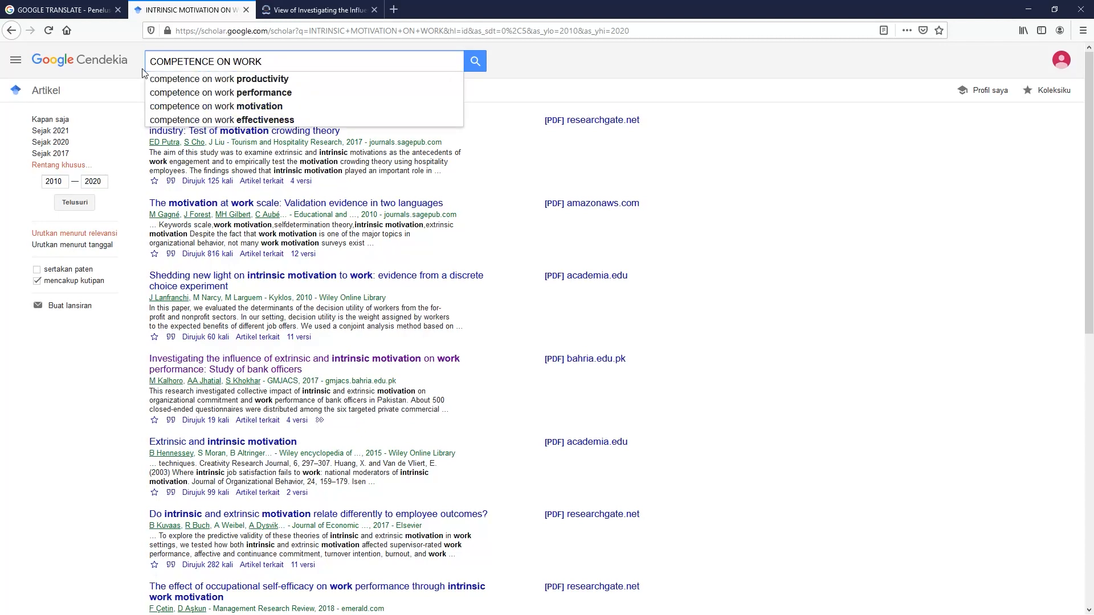
pyautogui.press('Return')
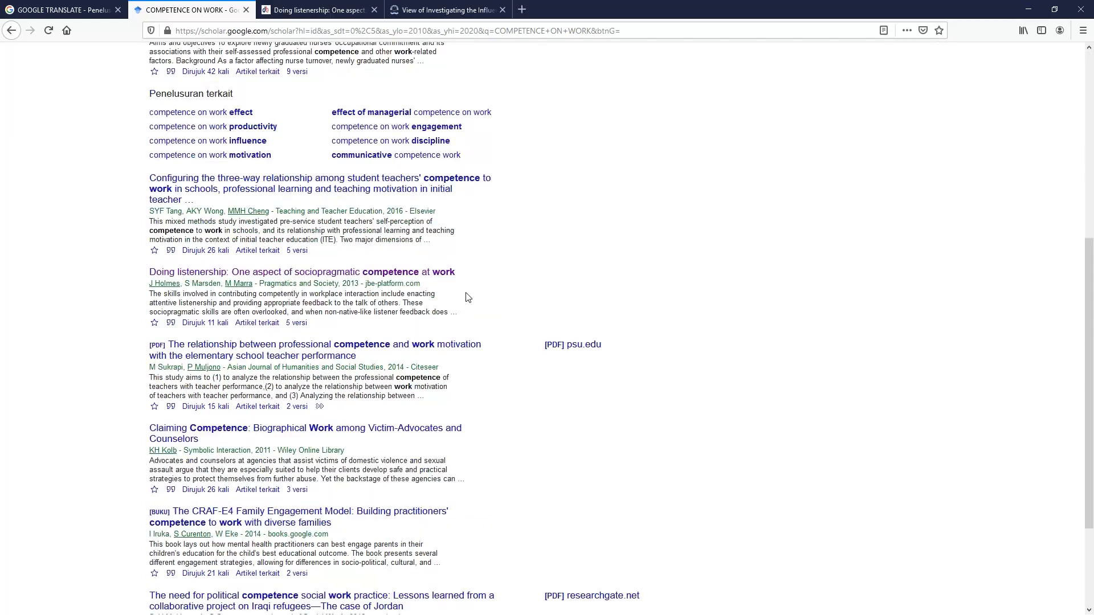
# Step: Open the article "The need for political competence social work practice" in a new tab and view its PDF
pyautogui.scroll(-3, 466, 296)
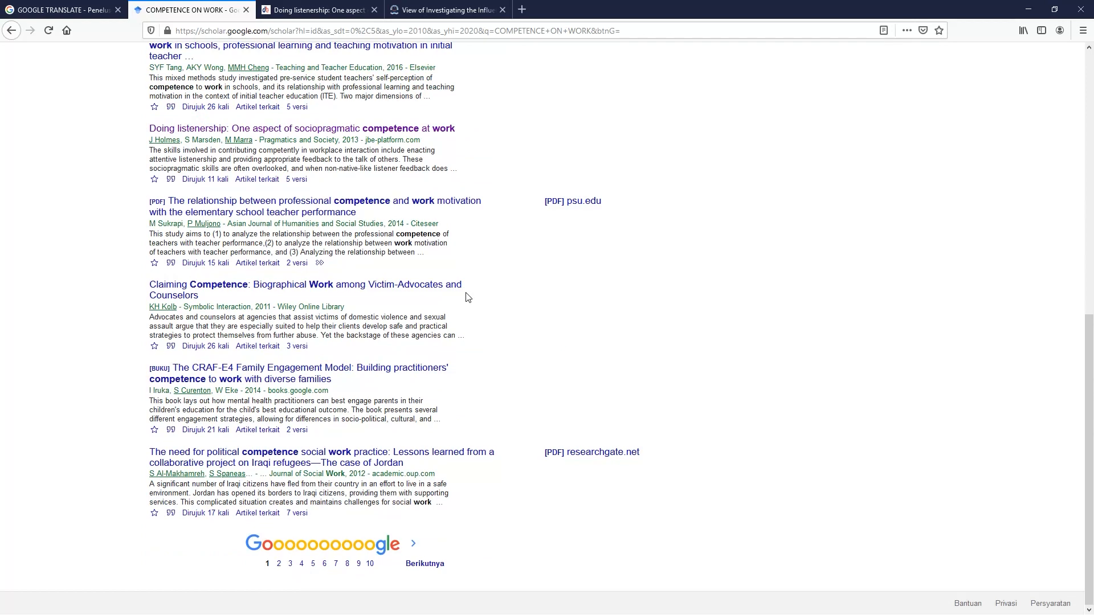
pyautogui.rightClick(458, 462)
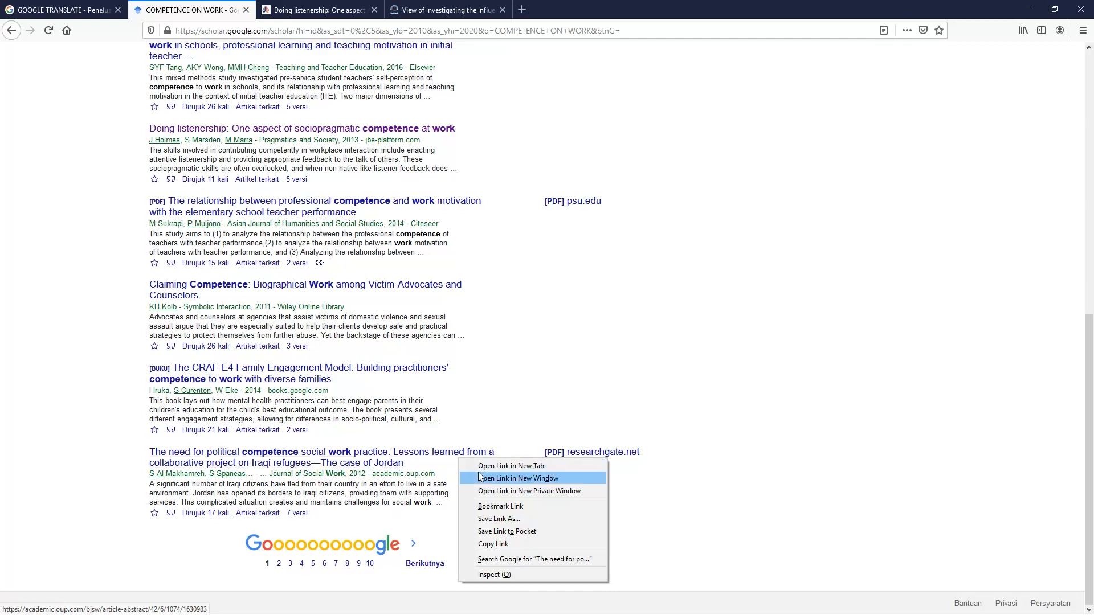
pyautogui.click(524, 464)
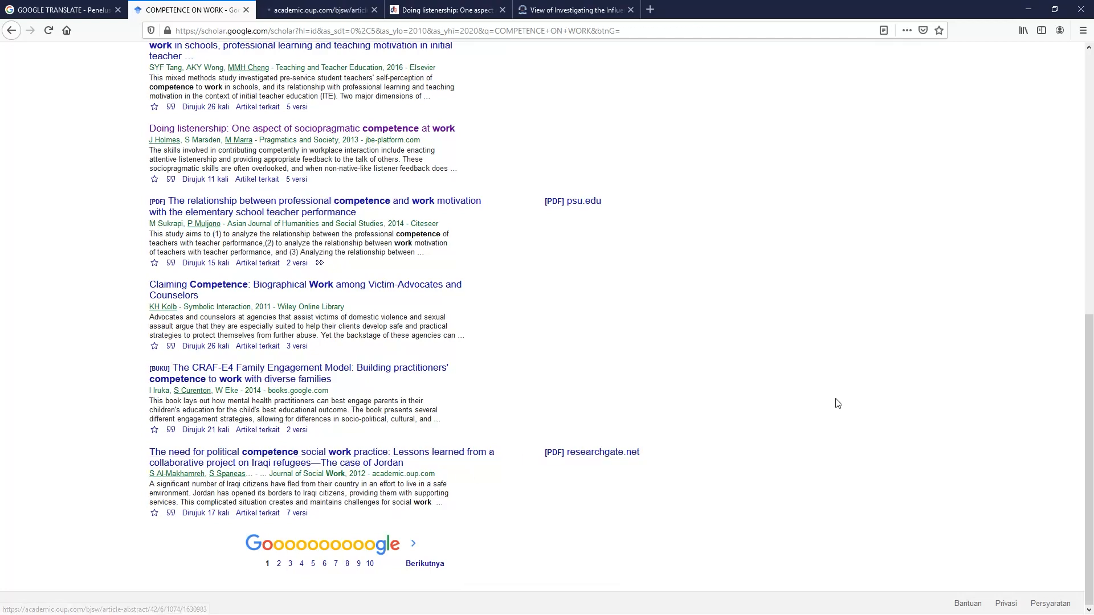
pyautogui.click(311, 9)
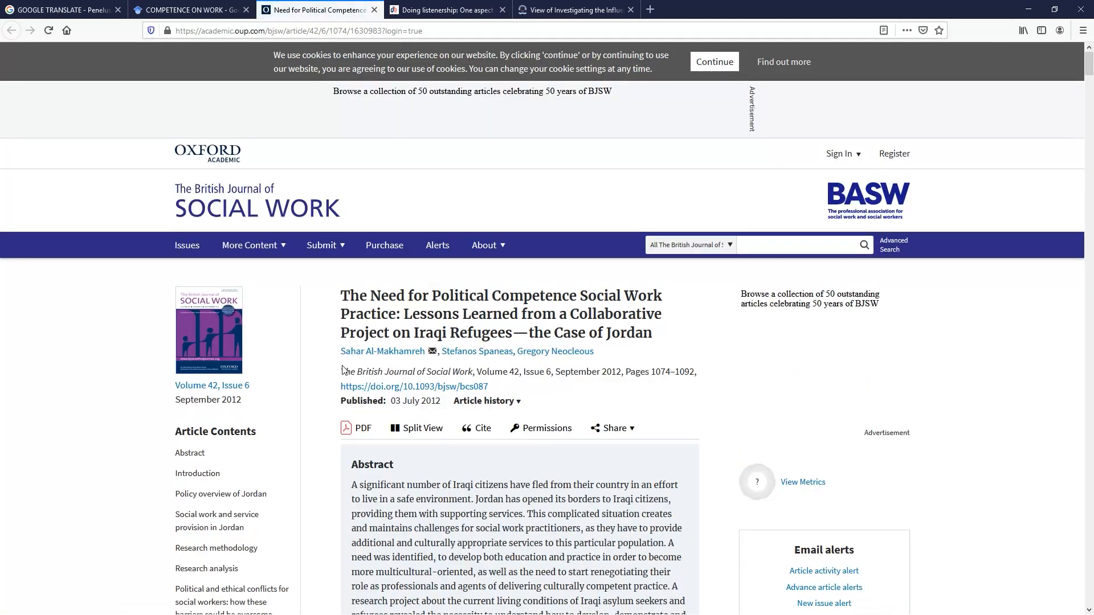
pyautogui.click(361, 432)
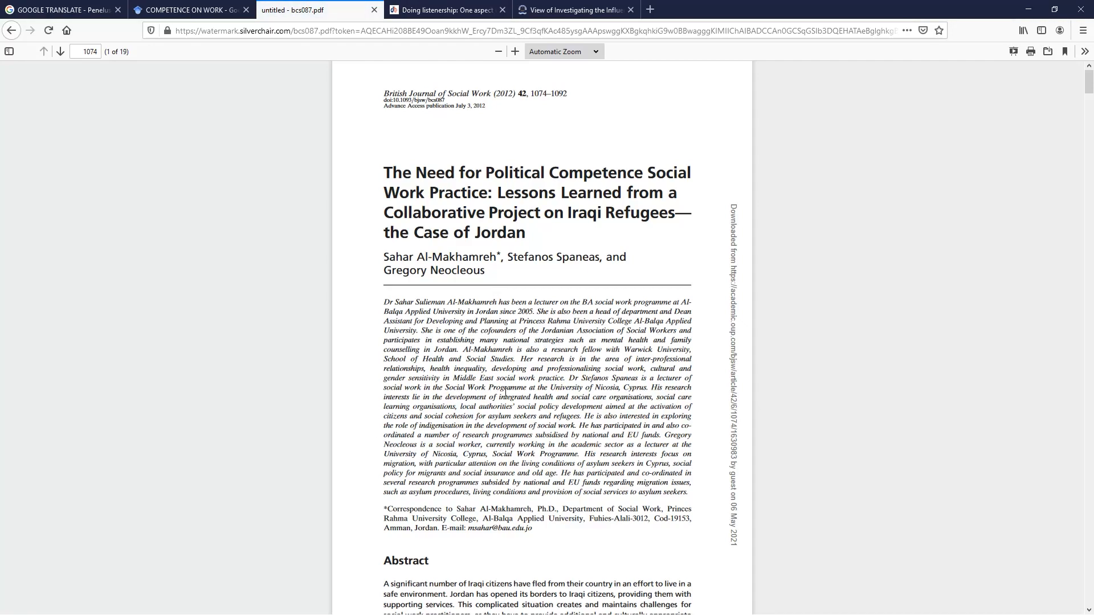
pyautogui.scroll(-10, 621, 314)
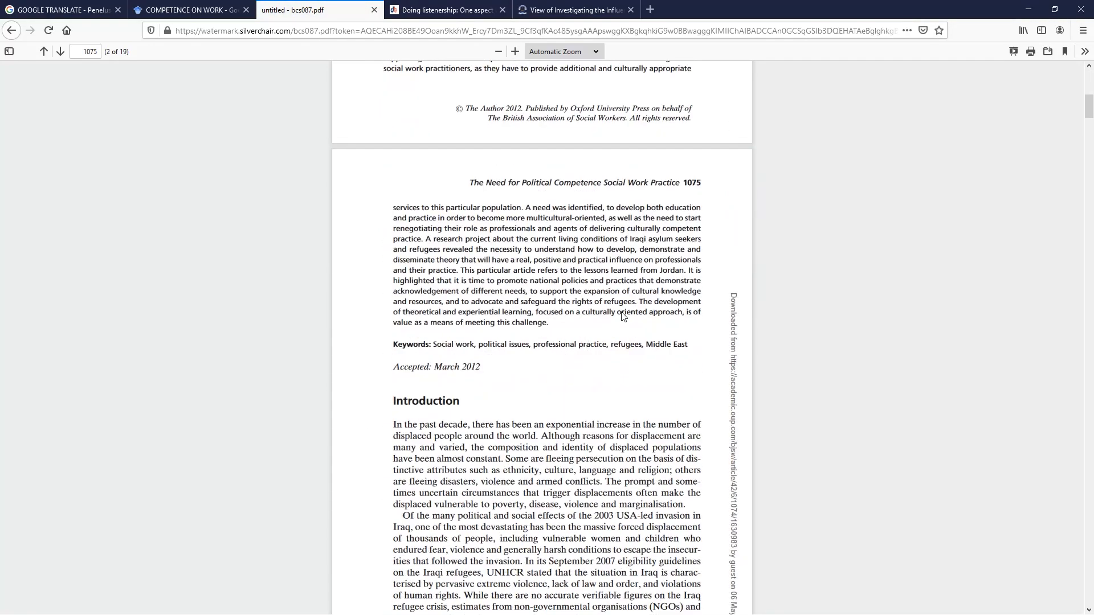
pyautogui.scroll(10, 622, 314)
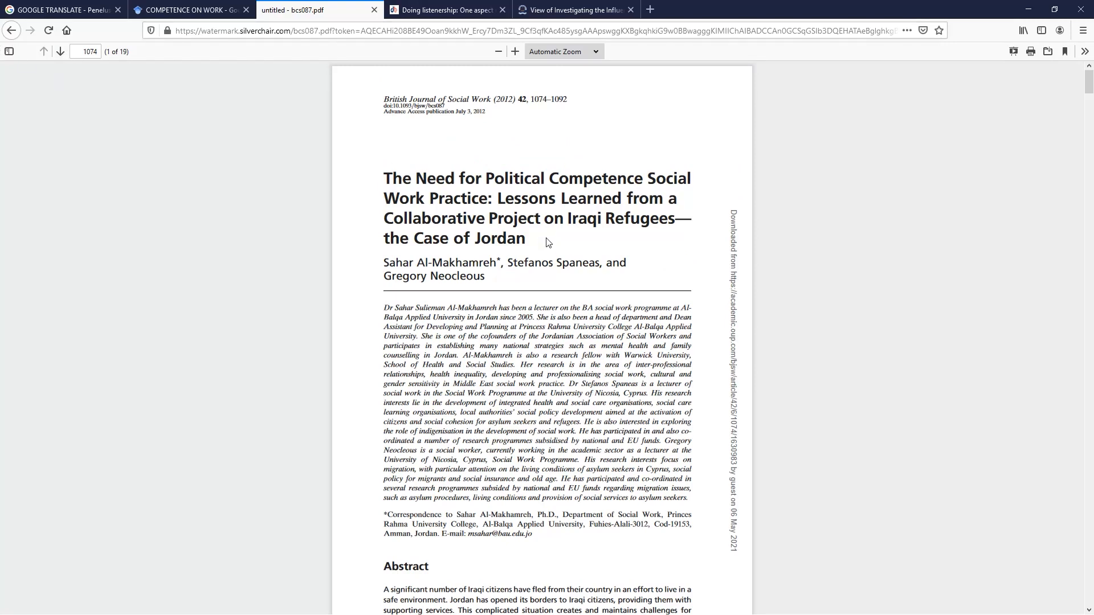
pyautogui.rightClick(573, 109)
pyautogui.press('Escape')
# Step: Return to the Google Scholar results and search for "AFFECTIVE COMMITMENT ON WORK"
pyautogui.click(188, 10)
pyautogui.scroll(3, 228, 163)
pyautogui.scroll(5, 228, 164)
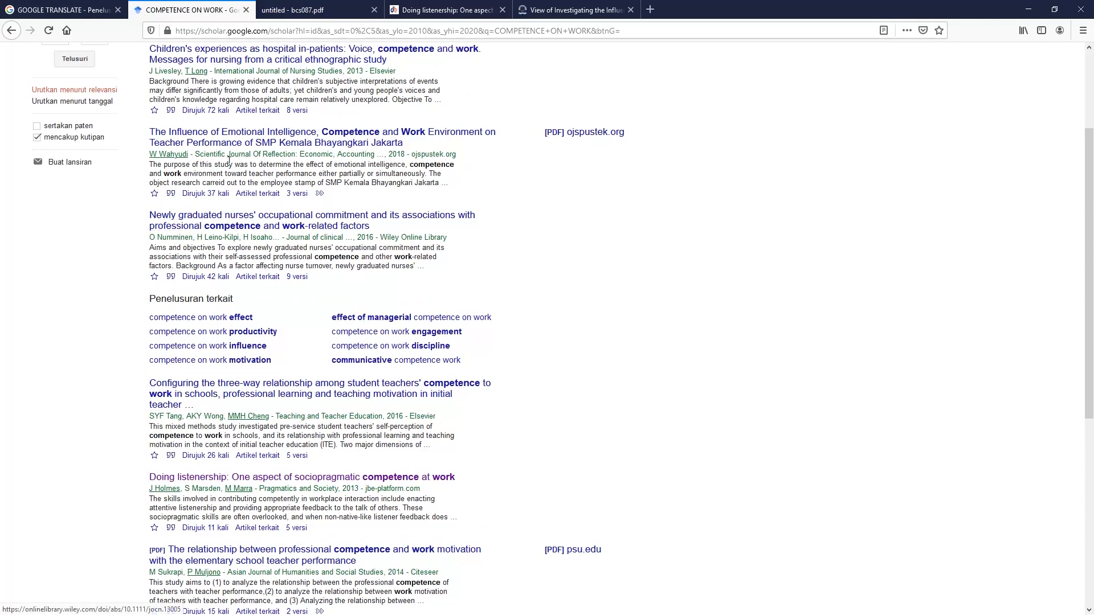
pyautogui.click(214, 62)
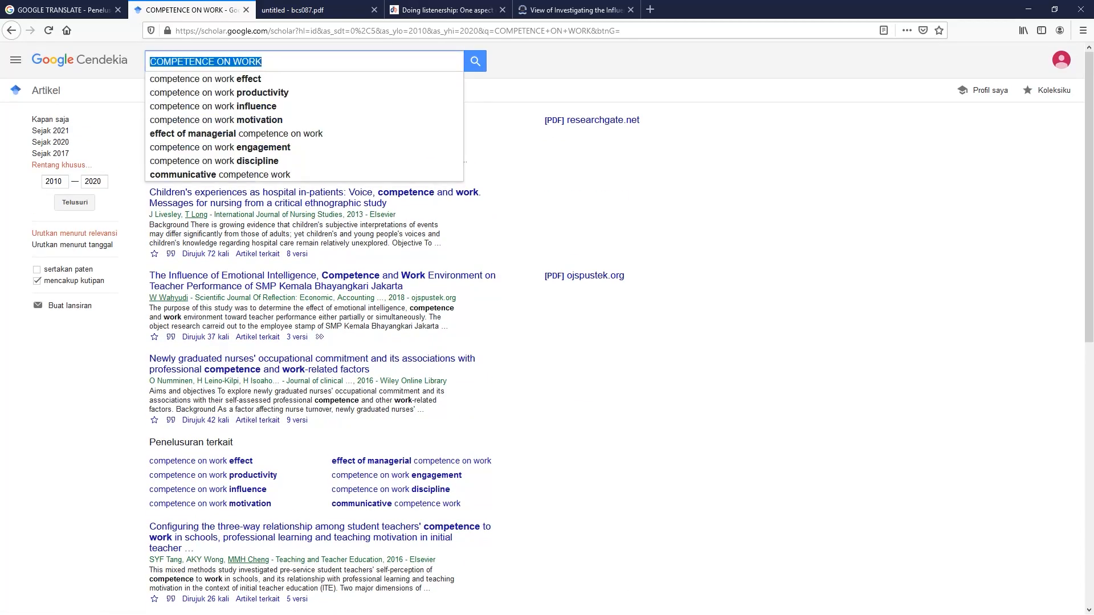
pyautogui.click(215, 61)
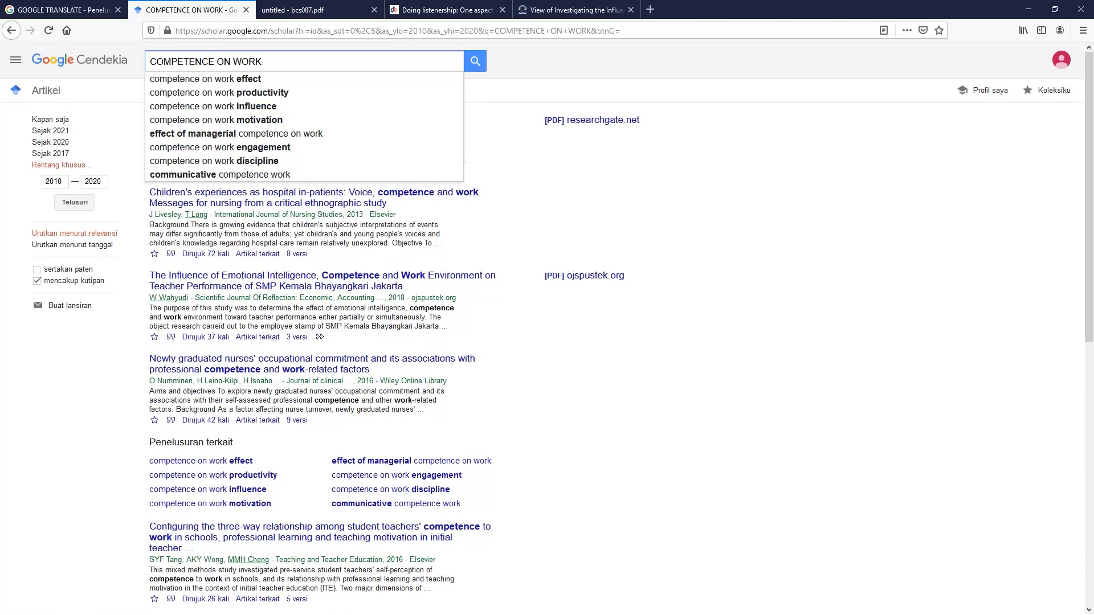
pyautogui.press('BackSpace')
pyautogui.press('BackSpace')
pyautogui.press('BackSpace')
pyautogui.press('BackSpace')
pyautogui.press('BackSpace')
pyautogui.press('BackSpace')
pyautogui.press('BackSpace')
pyautogui.press('BackSpace')
pyautogui.press('BackSpace')
pyautogui.press('BackSpace')
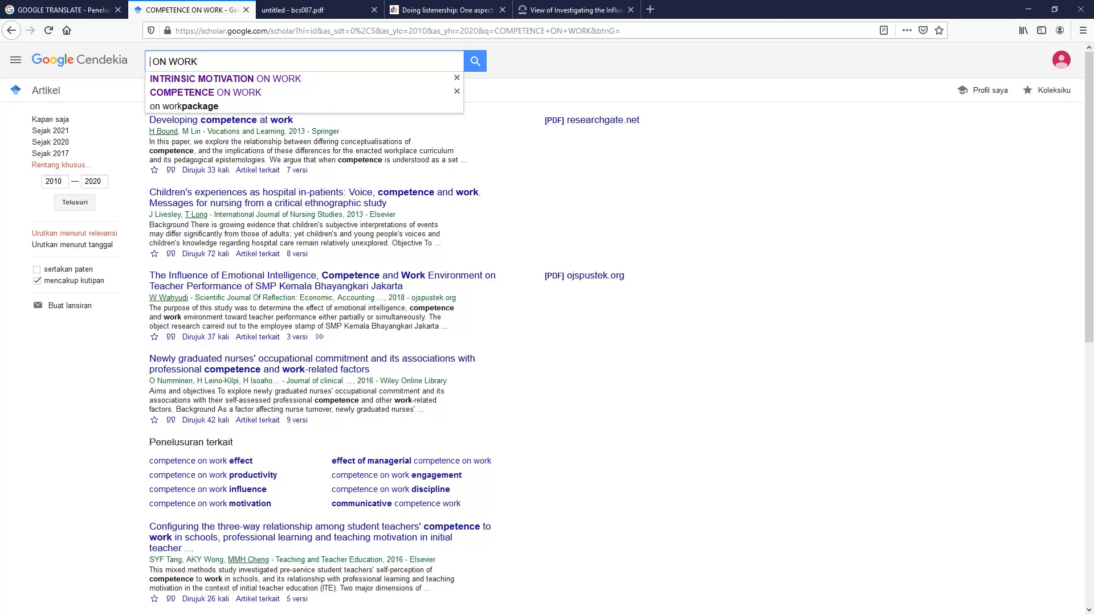
pyautogui.write('AFFECTIVE')
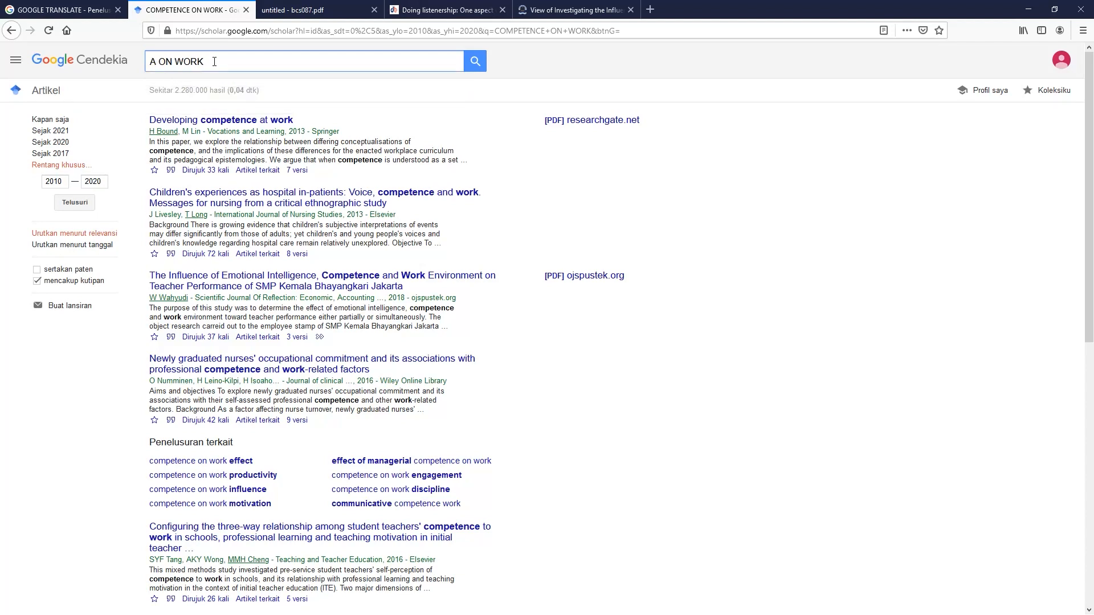
pyautogui.write(' COMMITMENT')
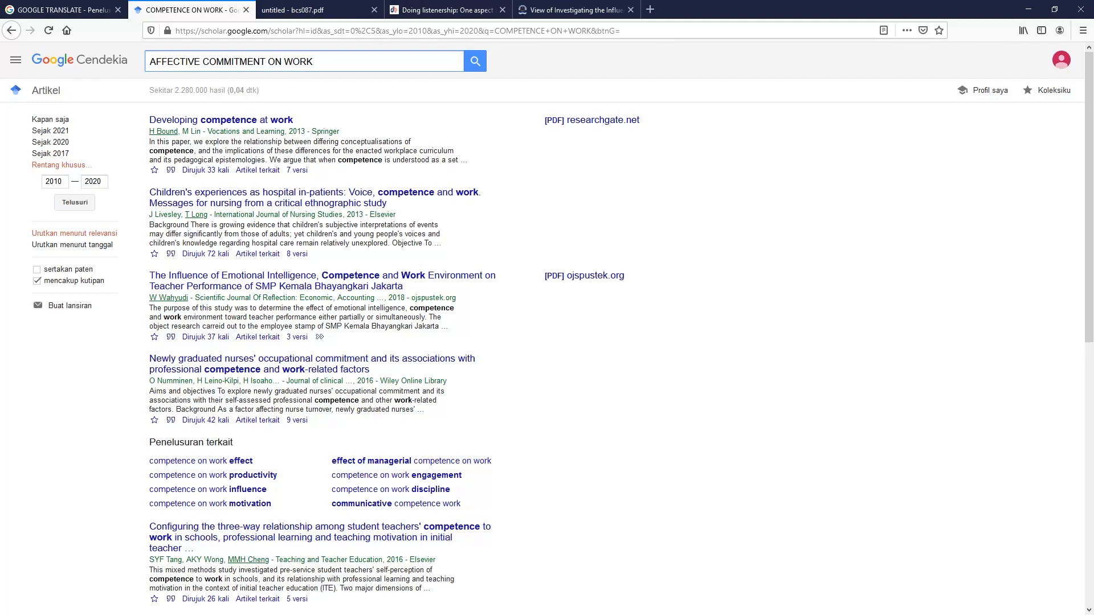
pyautogui.press('Return')
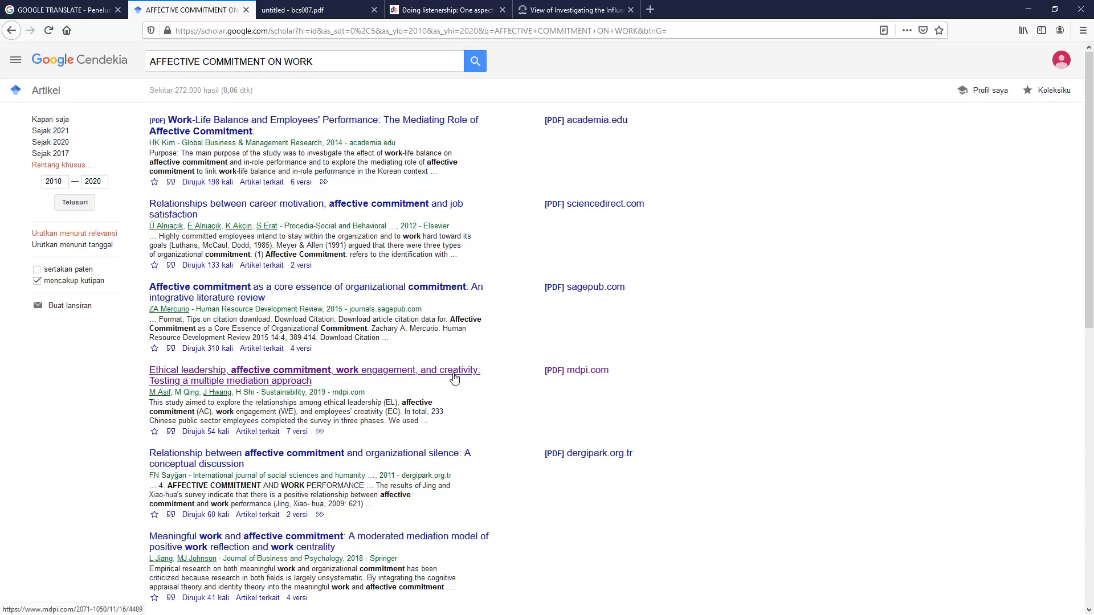
# Step: Open the article "Ethical leadership, affective commitment, work engagement, and creativity: Testing a multiple mediation approach" in a new tab and show it
pyautogui.scroll(-1, 455, 378)
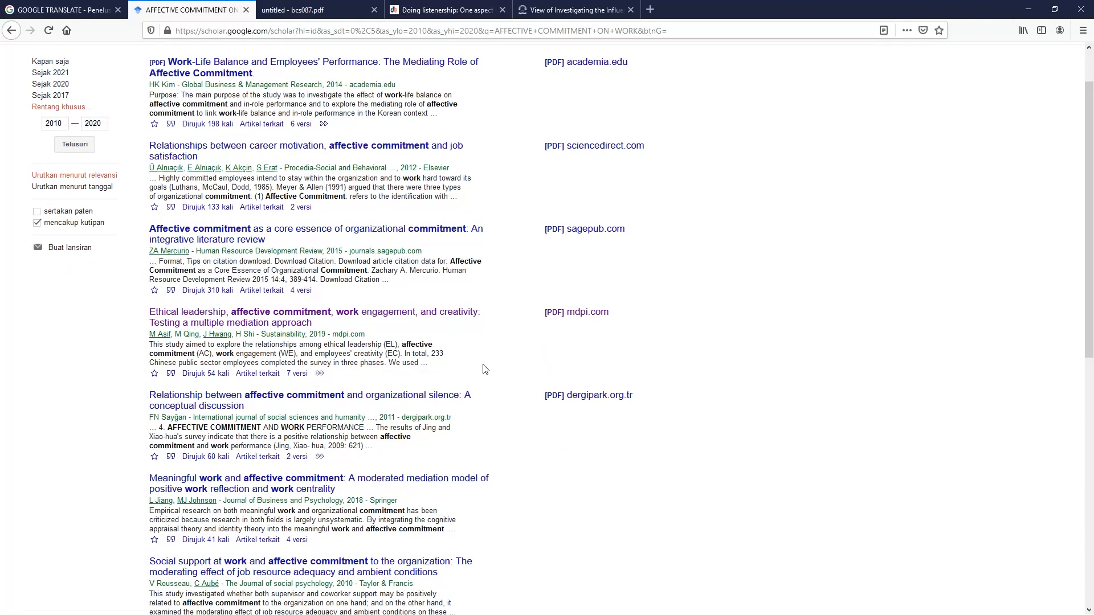
pyautogui.rightClick(376, 320)
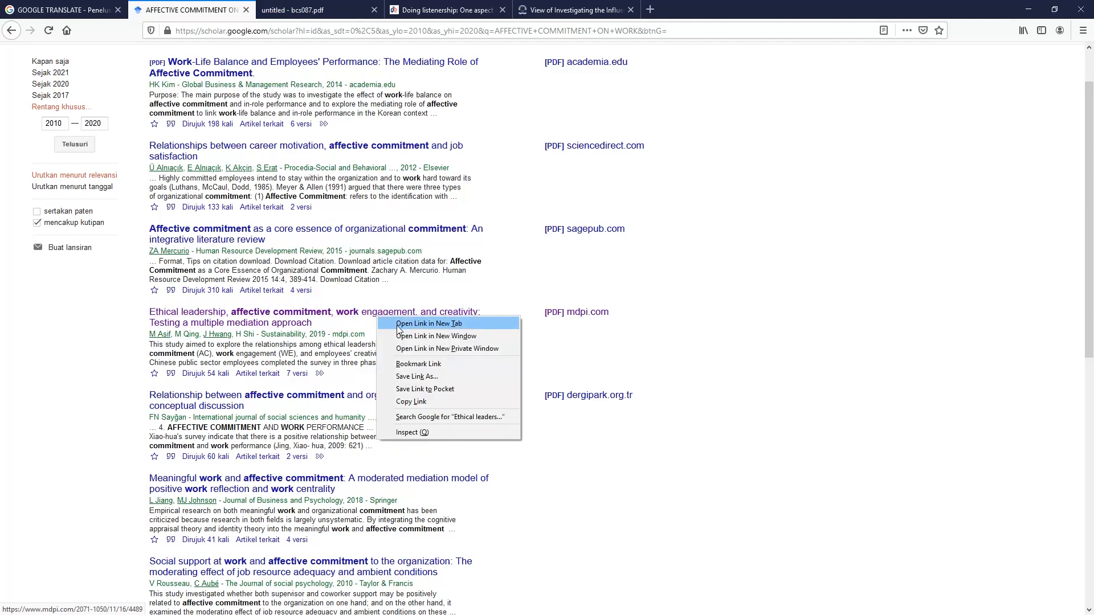
pyautogui.click(375, 332)
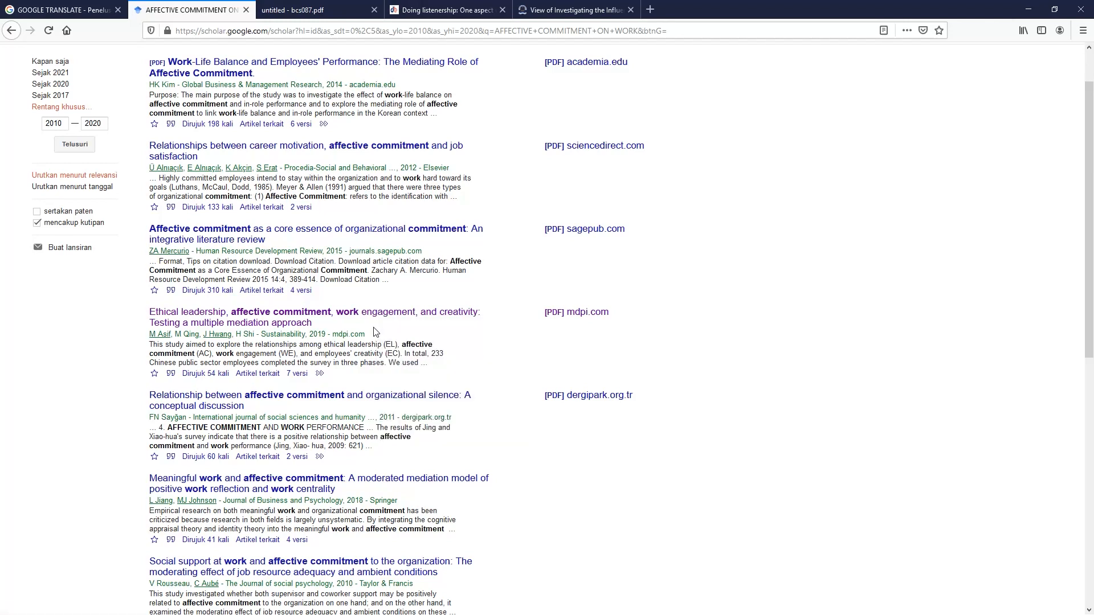
pyautogui.rightClick(394, 317)
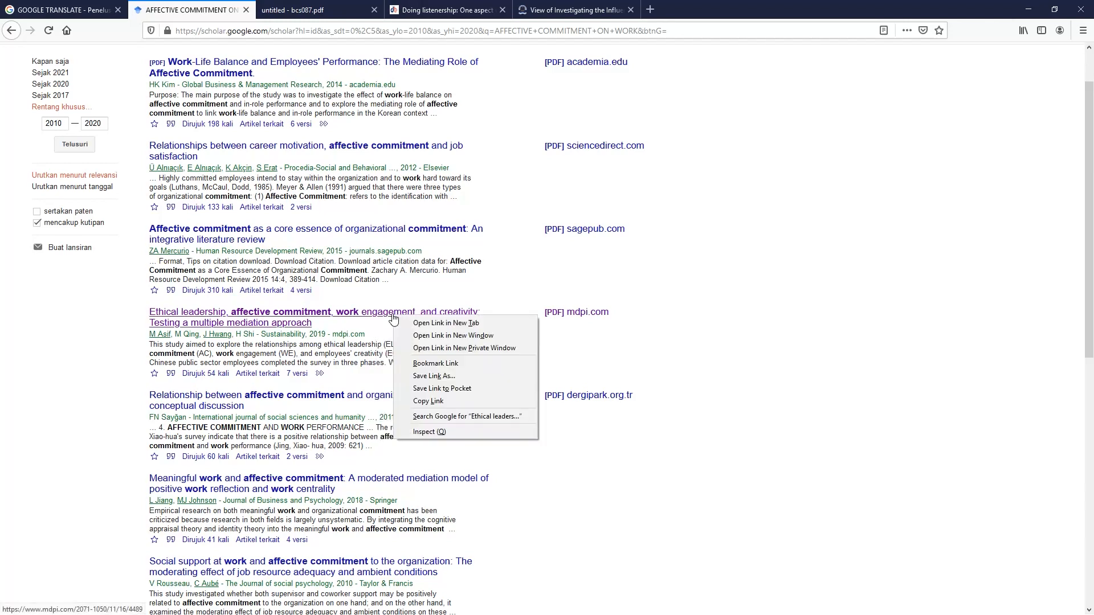
pyautogui.click(403, 323)
pyautogui.click(313, 12)
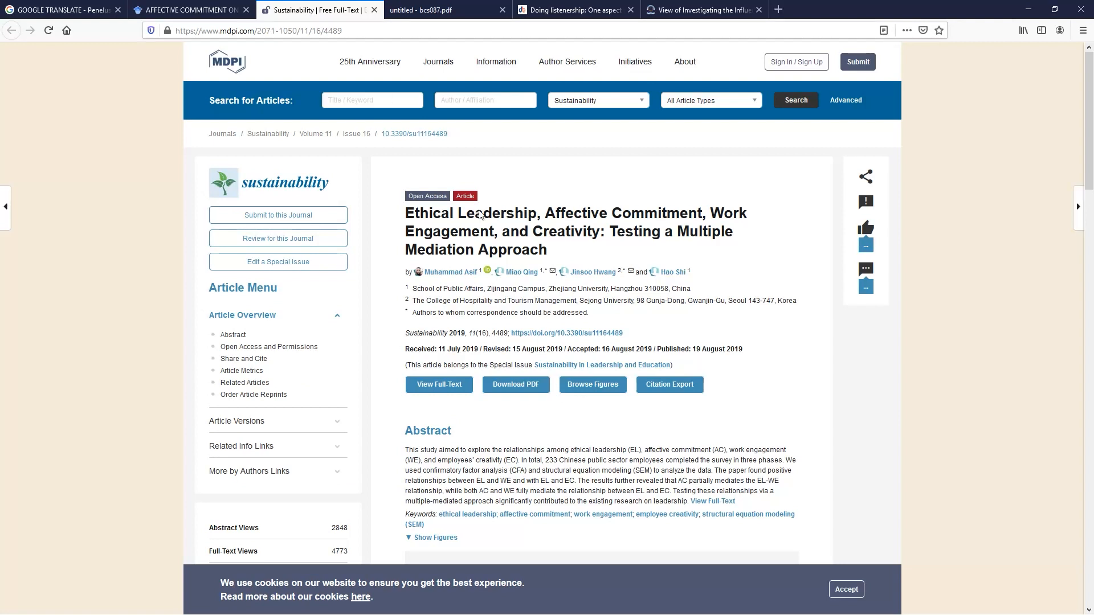
# Step: Request the download of the article's PDF, sustainability-11-04489-v2.pdf, with the Save File option
pyautogui.click(504, 386)
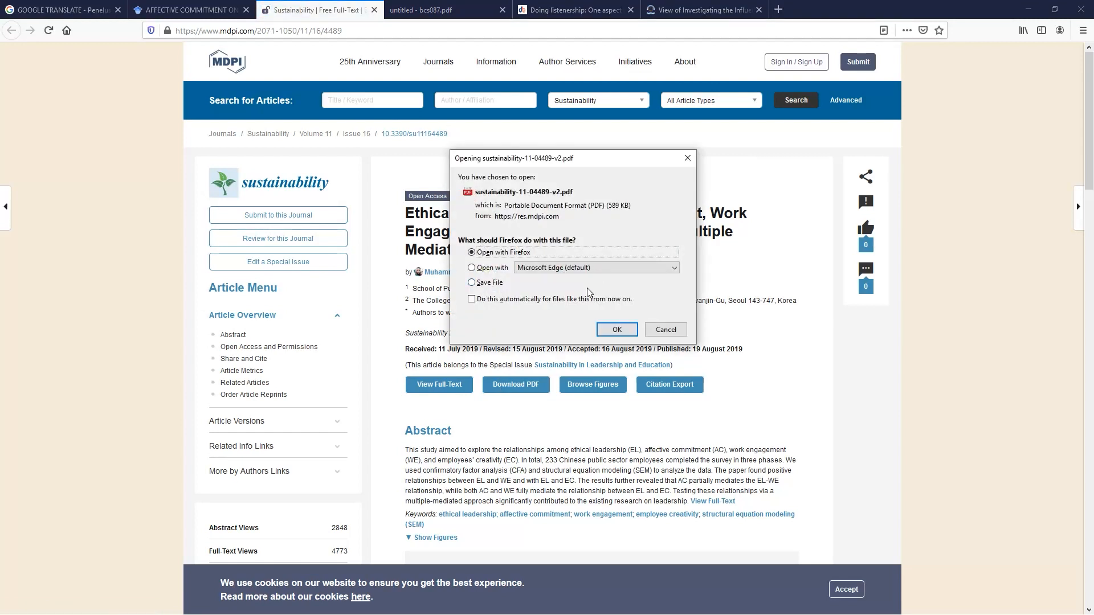
pyautogui.click(491, 284)
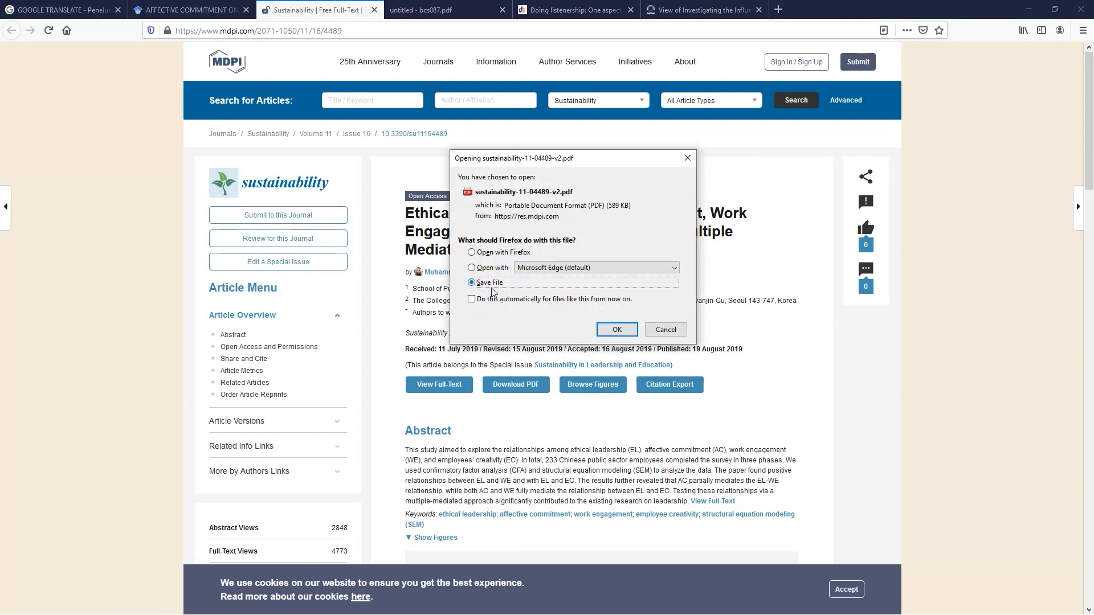
pyautogui.click(627, 332)
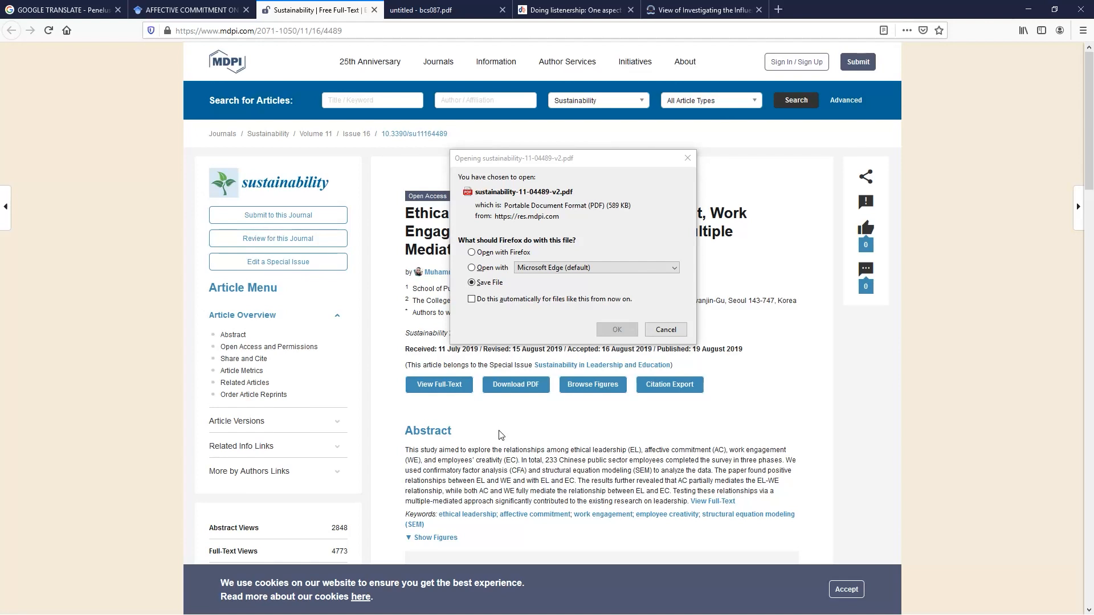
# Step: Switch to Word, copy the line "The relationship between Intrinsic Motivation and Competence" at the document's end, and return to Firefox
pyautogui.press('super')
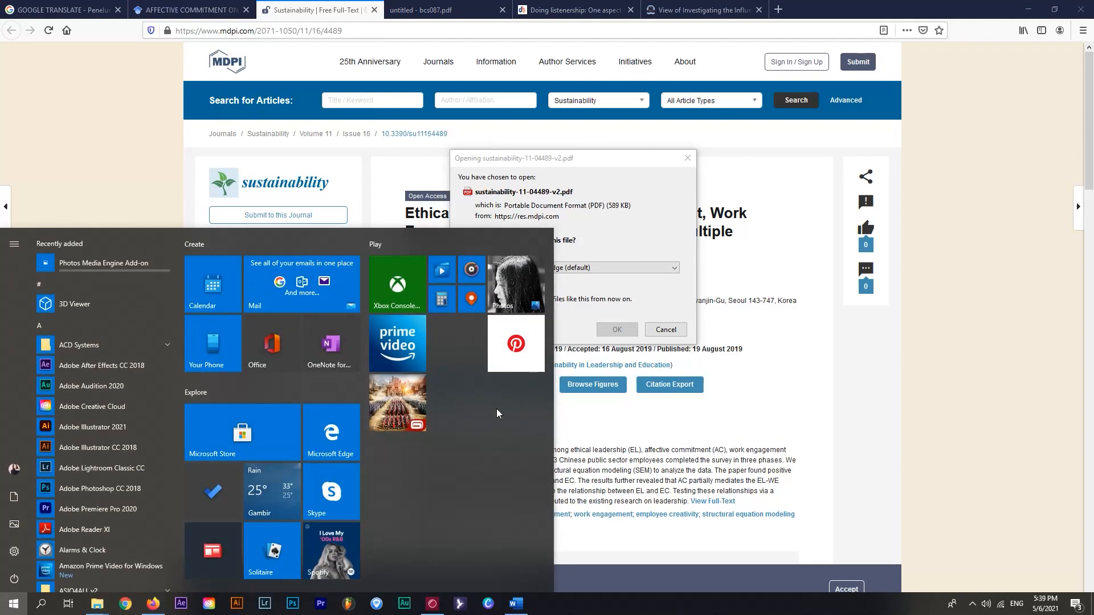
pyautogui.click(513, 604)
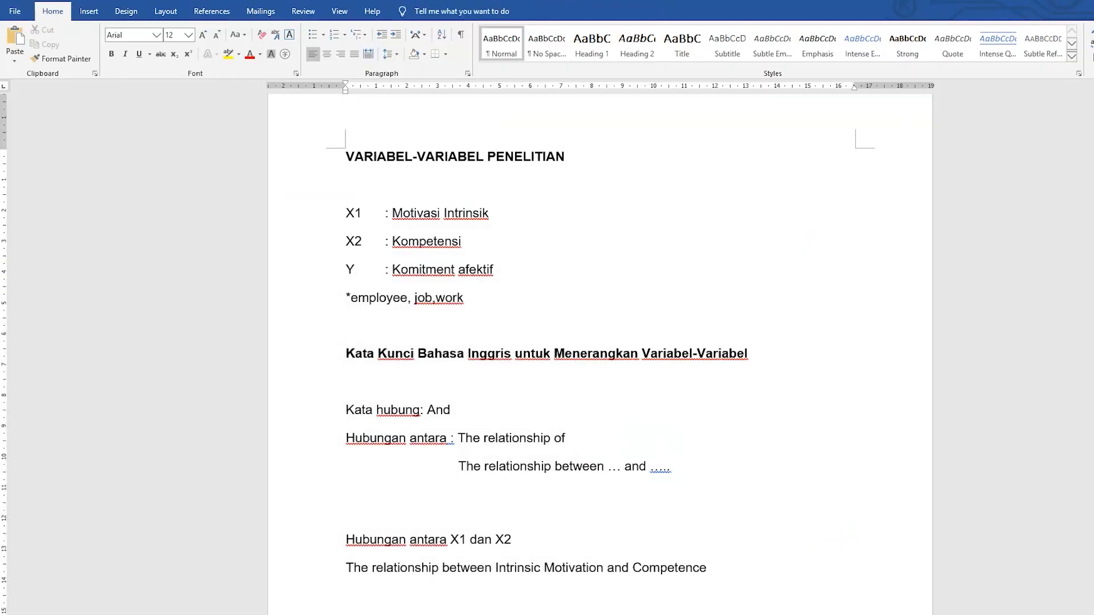
pyautogui.scroll(-3, 598, 342)
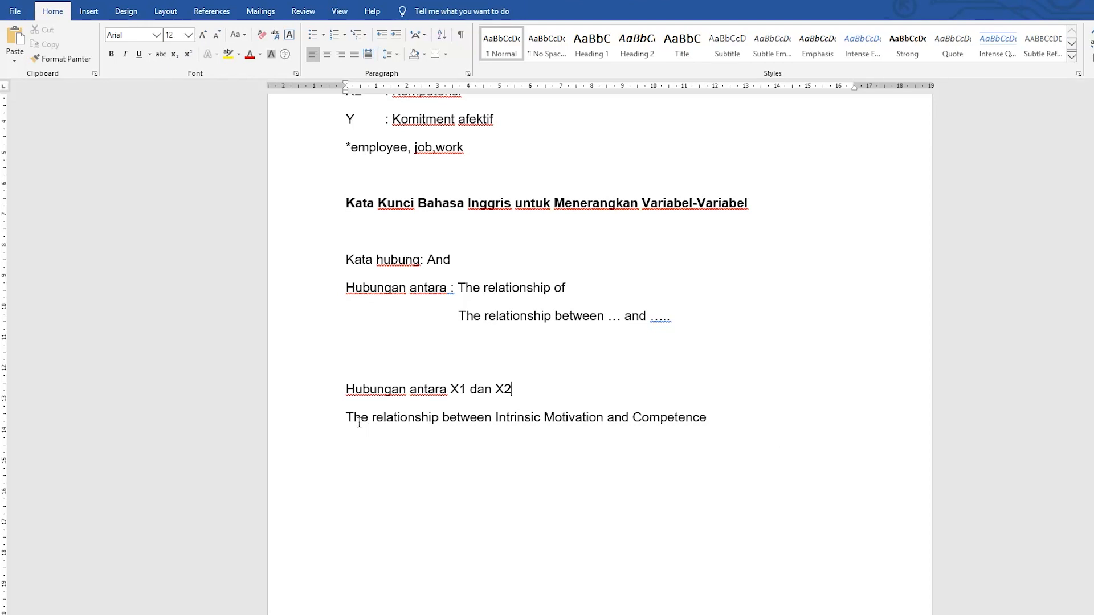
pyautogui.moveTo(337, 423); pyautogui.dragTo(671, 456)
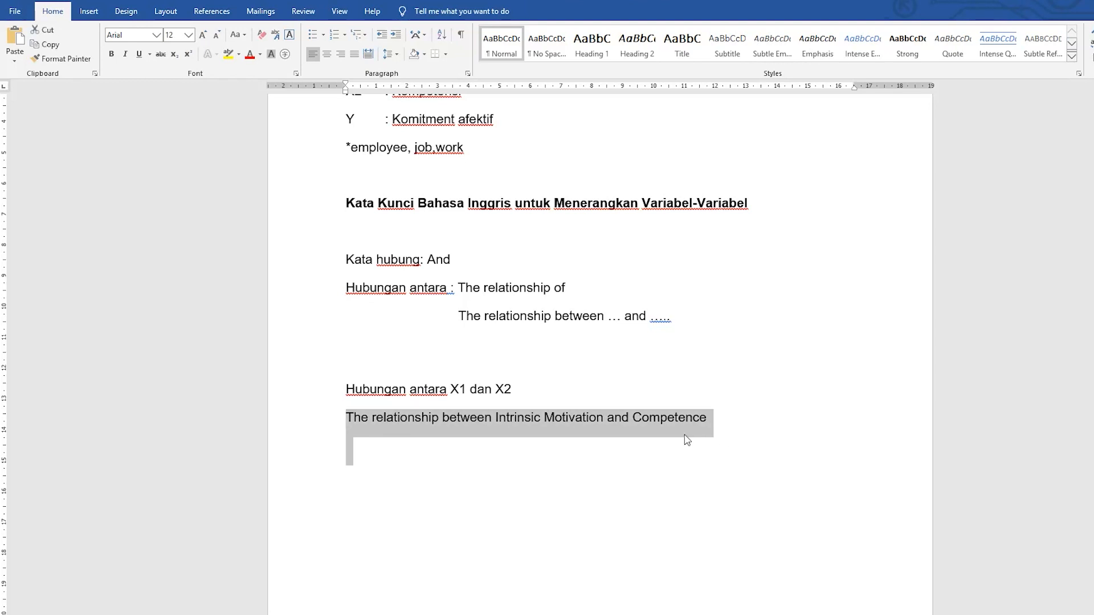
pyautogui.rightClick(686, 435)
pyautogui.click(713, 459)
pyautogui.press('super')
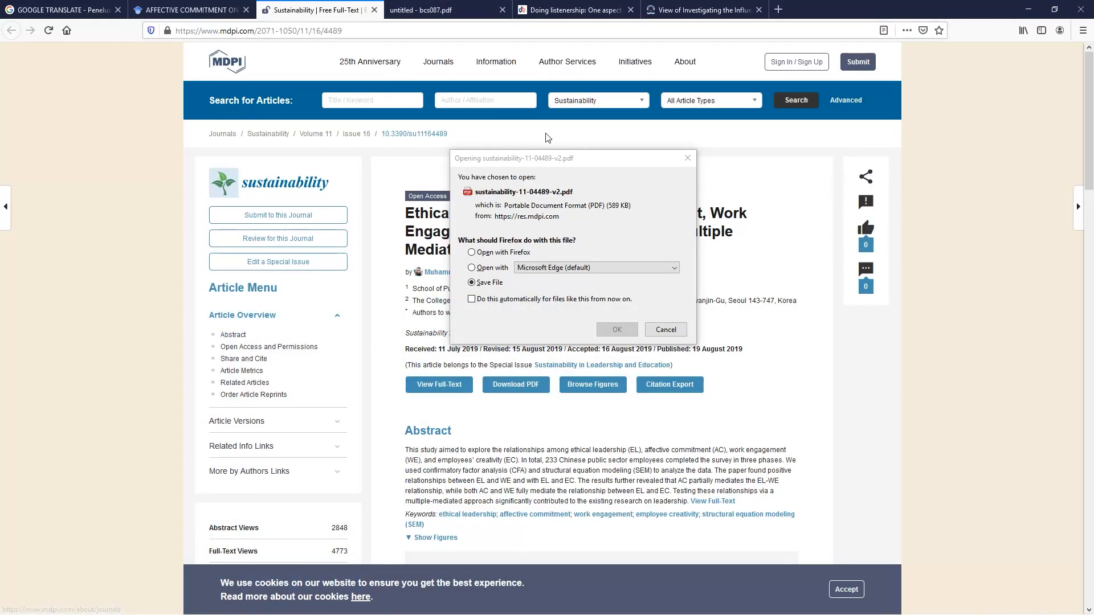
# Step: Cancel the pending PDF download and close the article tabs to get back to the Google Scholar results
pyautogui.click(665, 330)
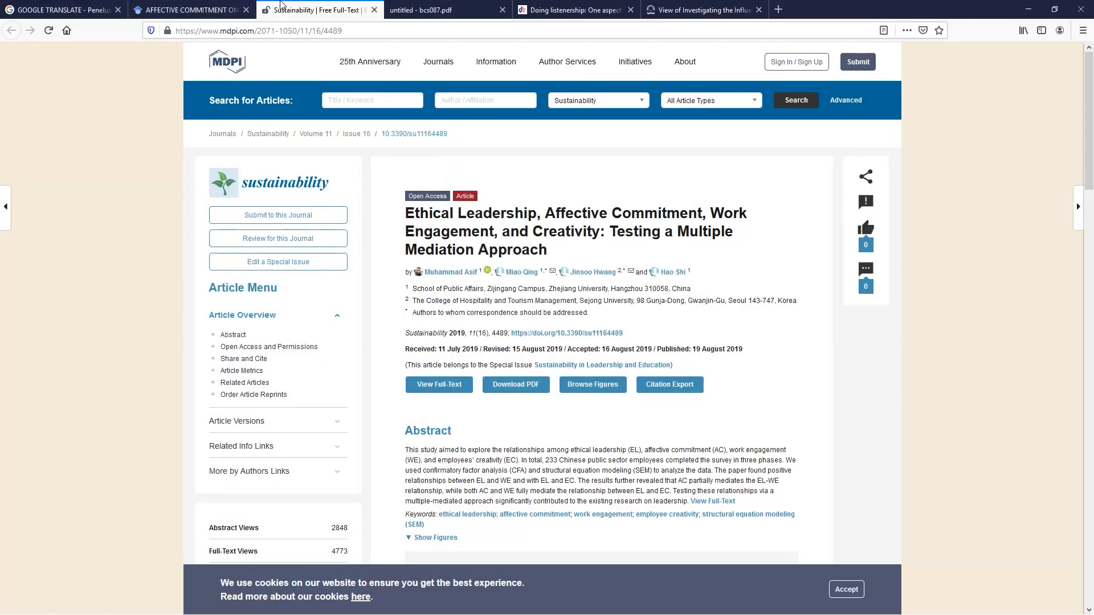
pyautogui.click(374, 9)
pyautogui.click(376, 10)
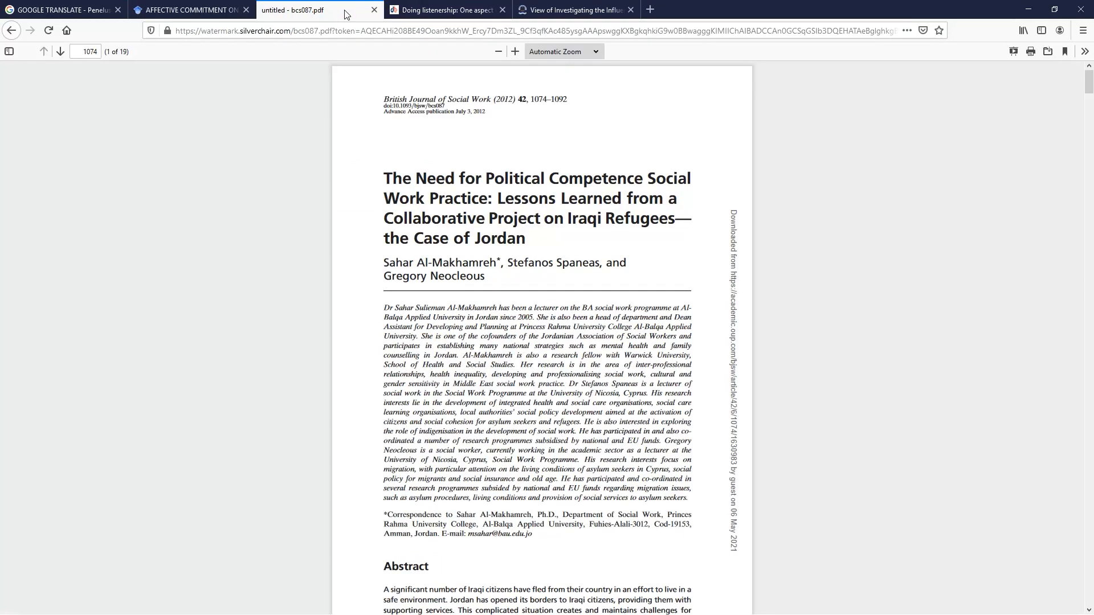
pyautogui.click(375, 10)
pyautogui.click(375, 10)
pyautogui.click(374, 10)
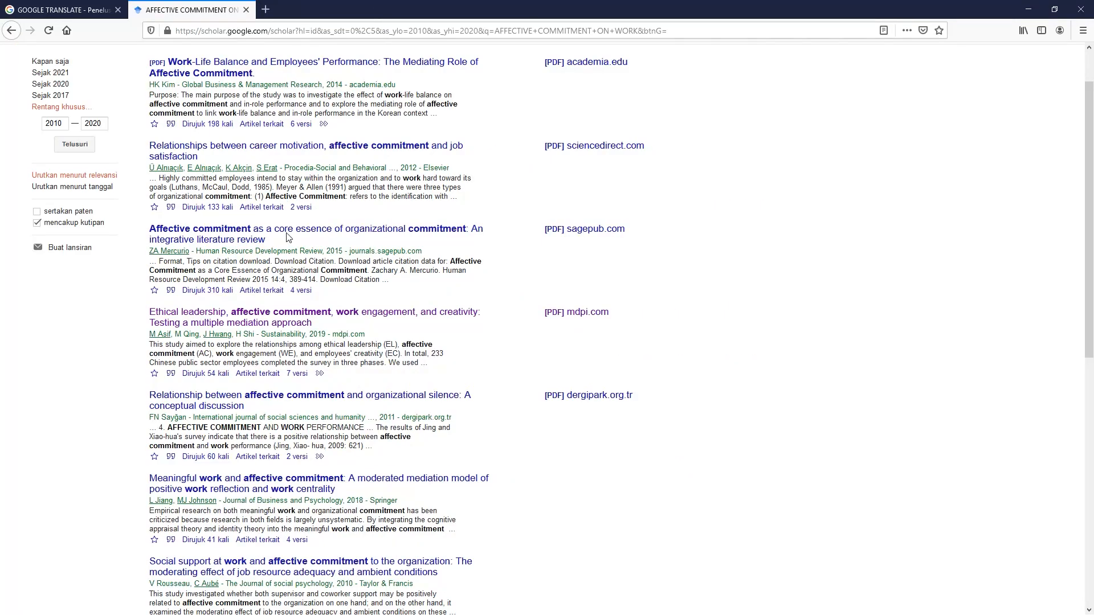
# Step: Replace the Google Scholar query with "The relationship between Intrinsic Motivation and Competence - JOB" and run the search
pyautogui.scroll(1, 315, 206)
pyautogui.tripleClick(341, 63)
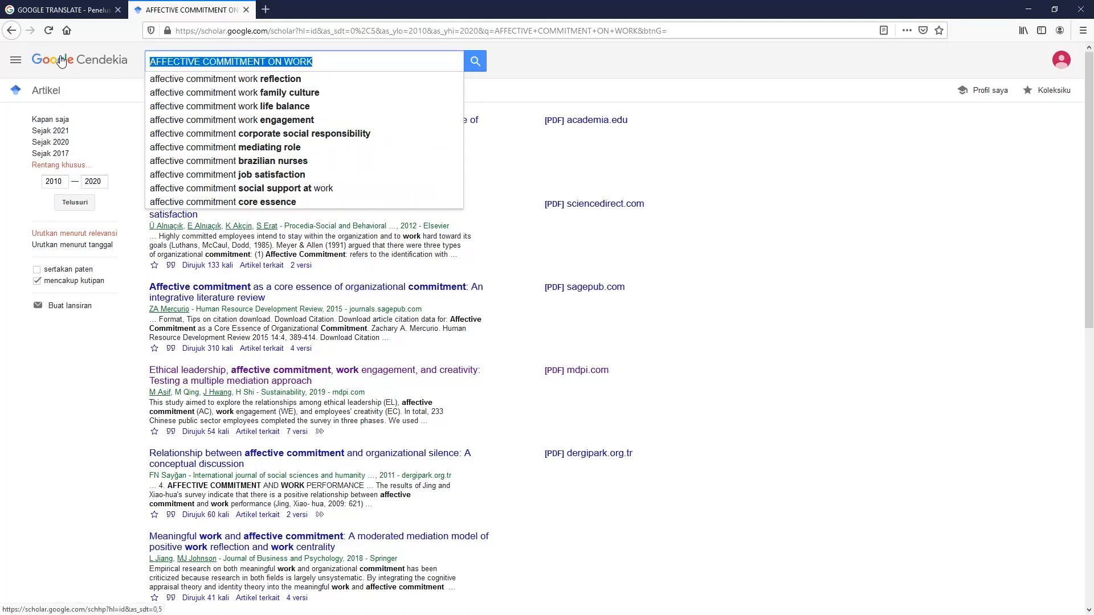
pyautogui.press('BackSpace')
pyautogui.hotkey('ctrl', 'v')
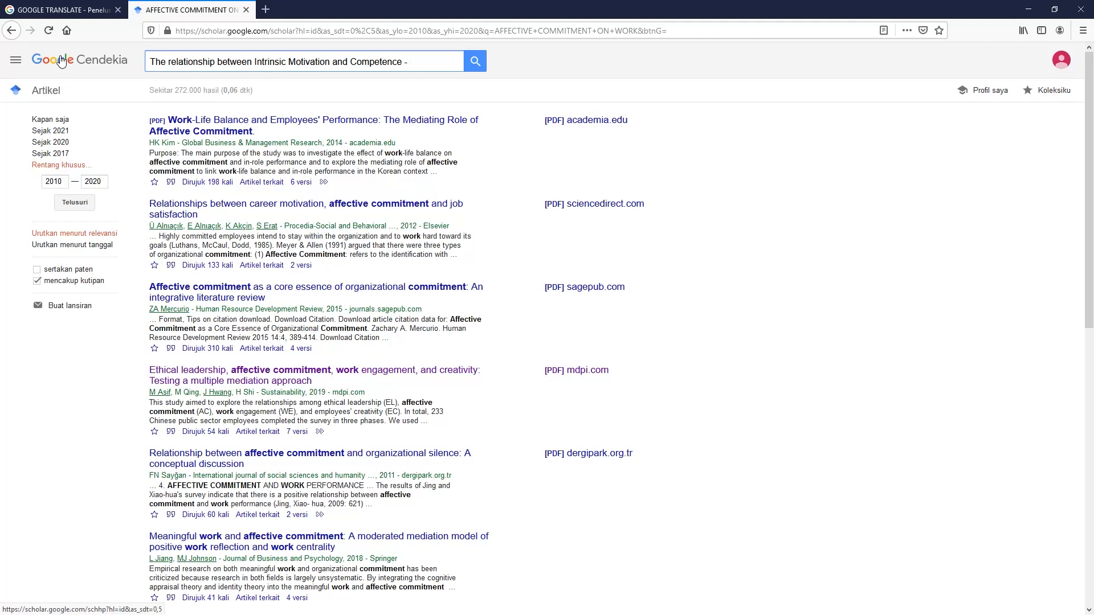
pyautogui.write('- JOB')
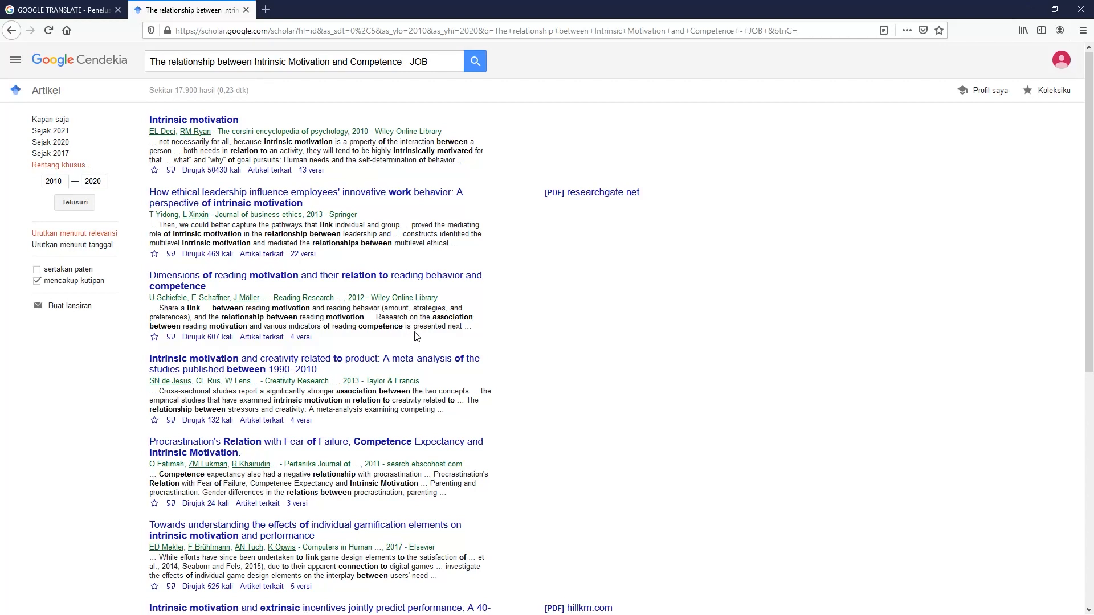
# Step: View the article "Procrastination's Relation with Fear of Failure, Competence Expectancy and Intrinsic Motivation" in a new tab, then close it
pyautogui.scroll(-3, 416, 337)
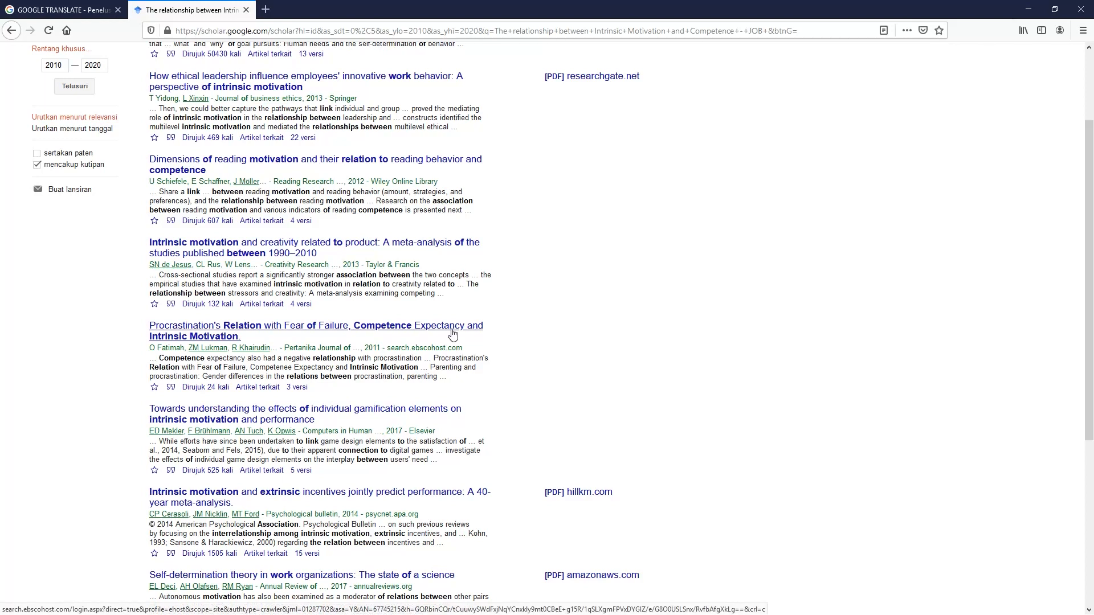
pyautogui.rightClick(453, 335)
pyautogui.click(470, 340)
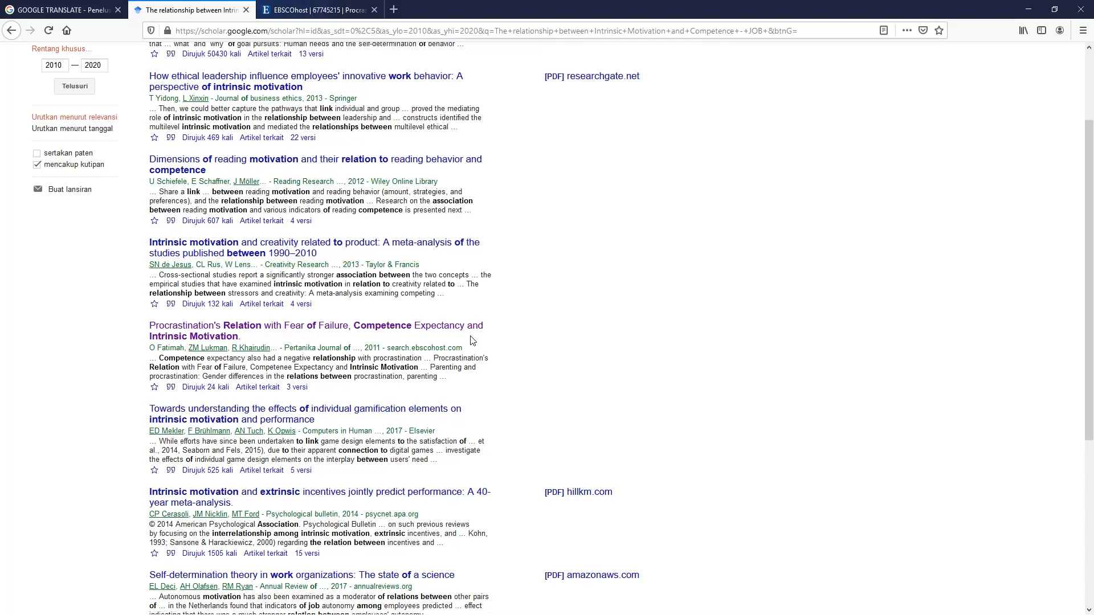
pyautogui.click(302, 8)
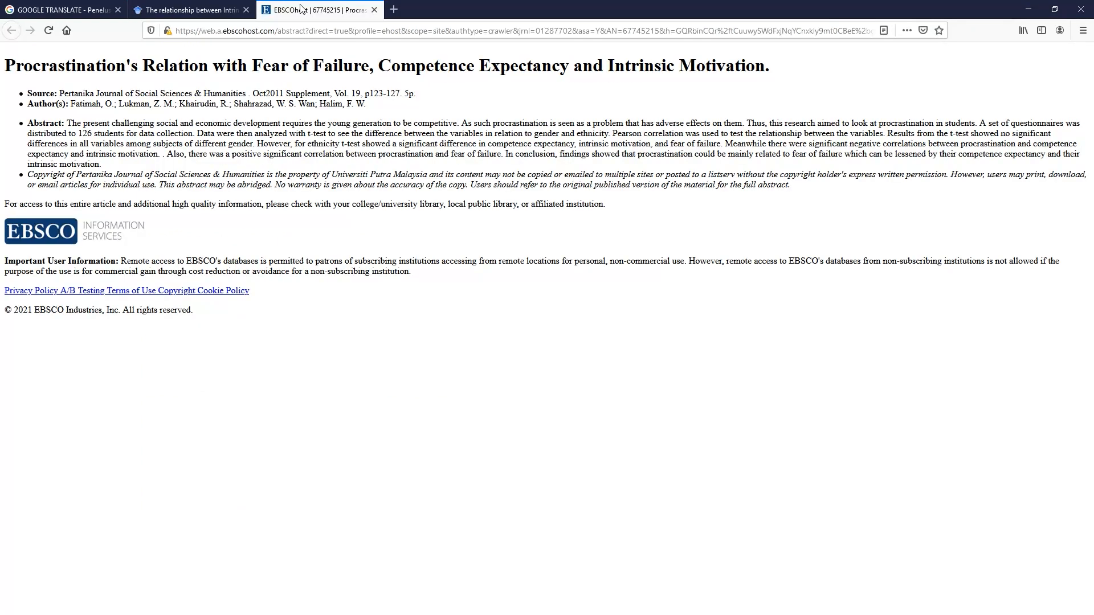
pyautogui.click(374, 9)
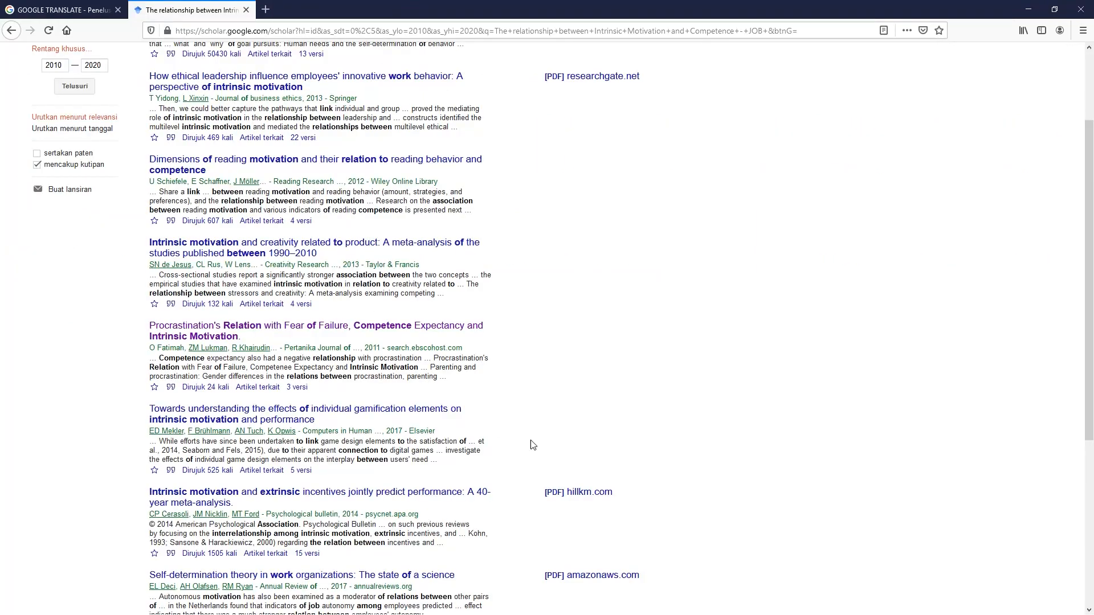
# Step: Look through the first page of search results and go on to the second page
pyautogui.scroll(-3, 538, 433)
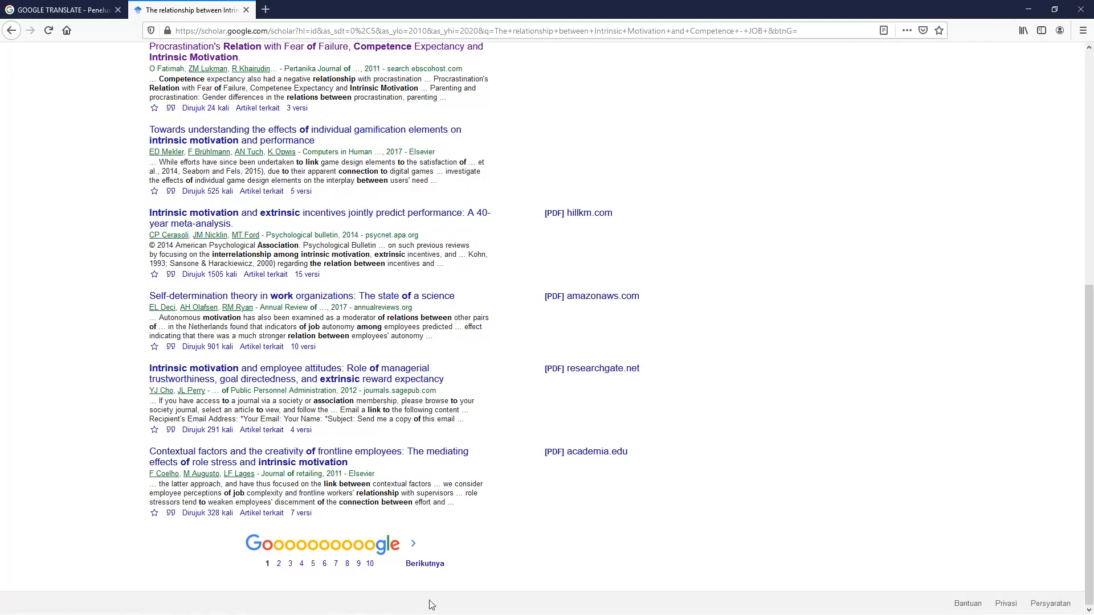
pyautogui.scroll(4, 397, 542)
pyautogui.scroll(3, 398, 542)
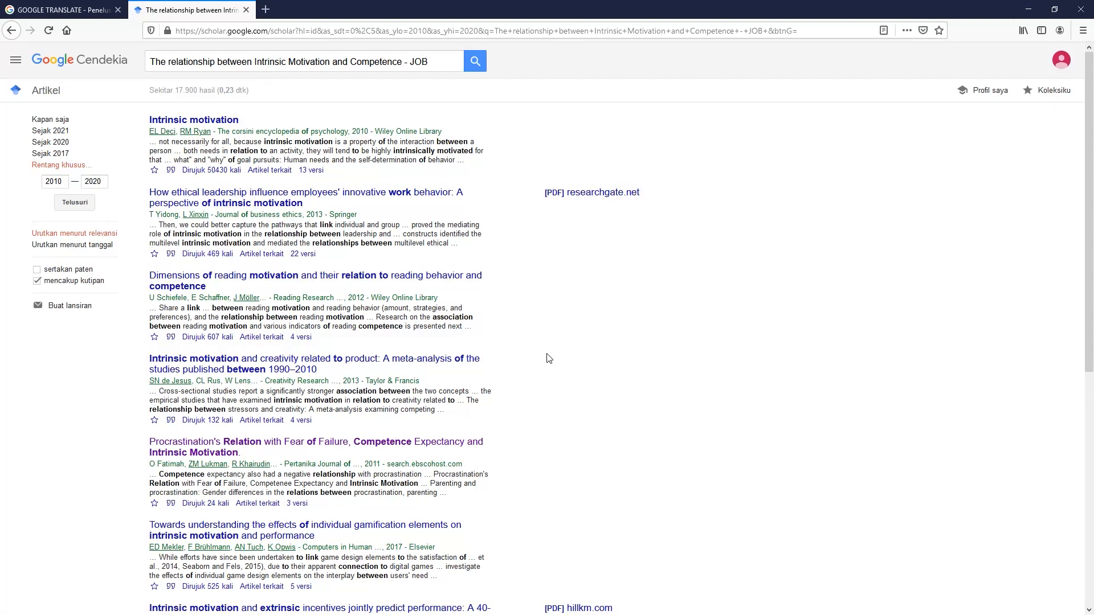
pyautogui.scroll(-3, 548, 359)
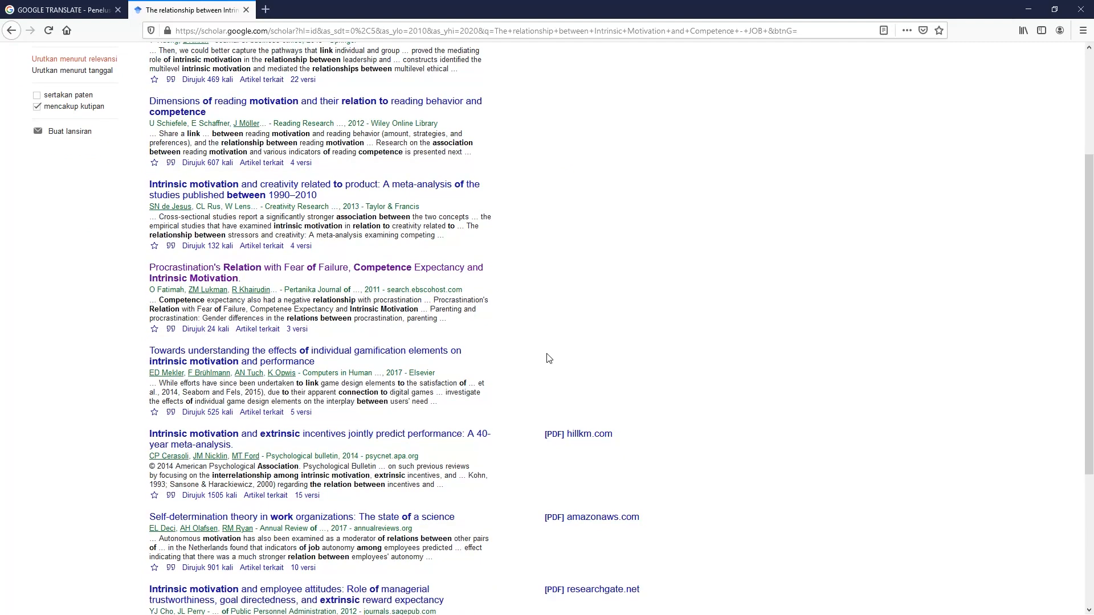
pyautogui.scroll(-3, 549, 358)
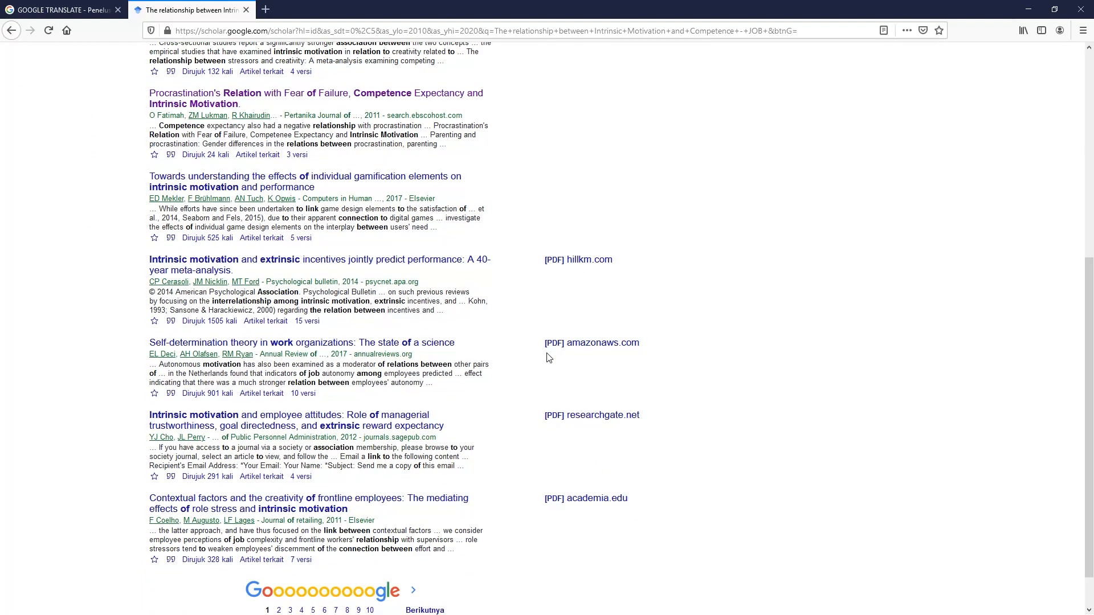
pyautogui.scroll(-1, 549, 359)
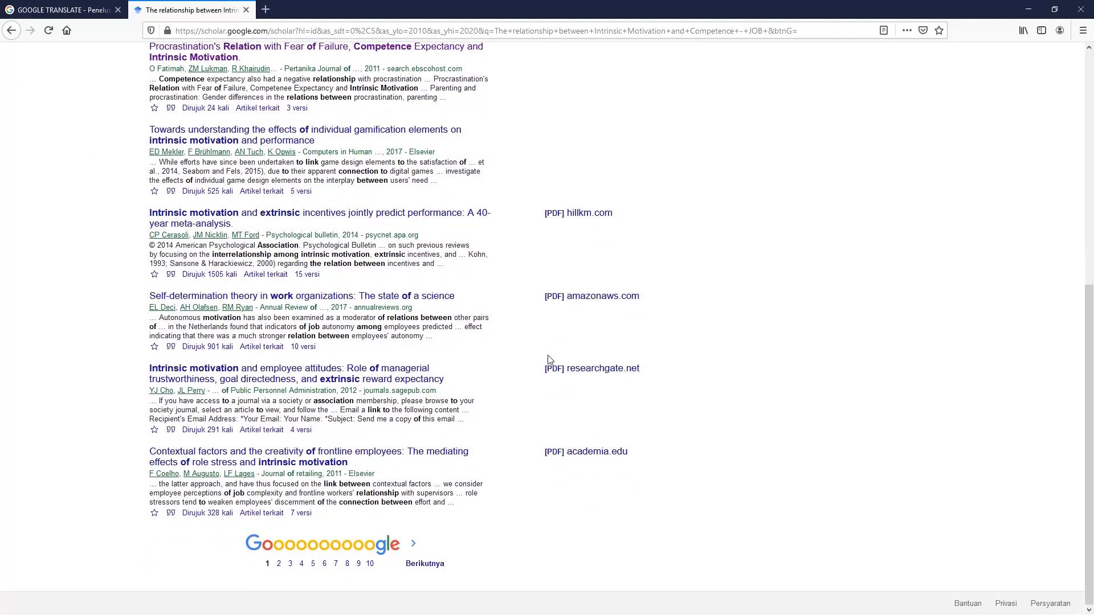
pyautogui.click(423, 565)
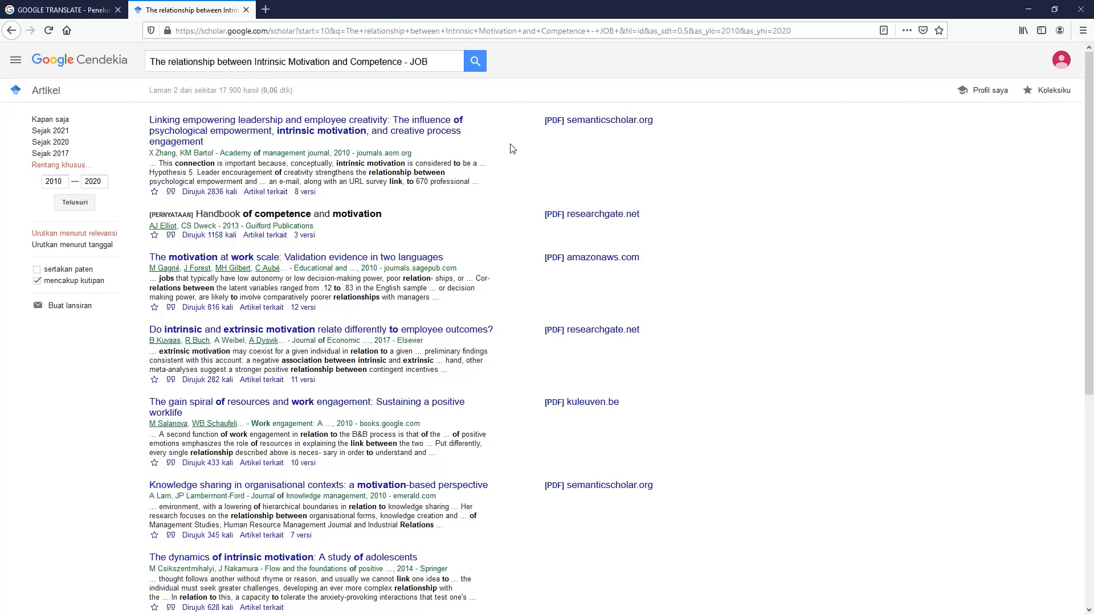
# Step: Open the article "Linking empowering leadership and employee creativity" in a new tab, request its PDF/EPUB version and check the access options
pyautogui.rightClick(433, 130)
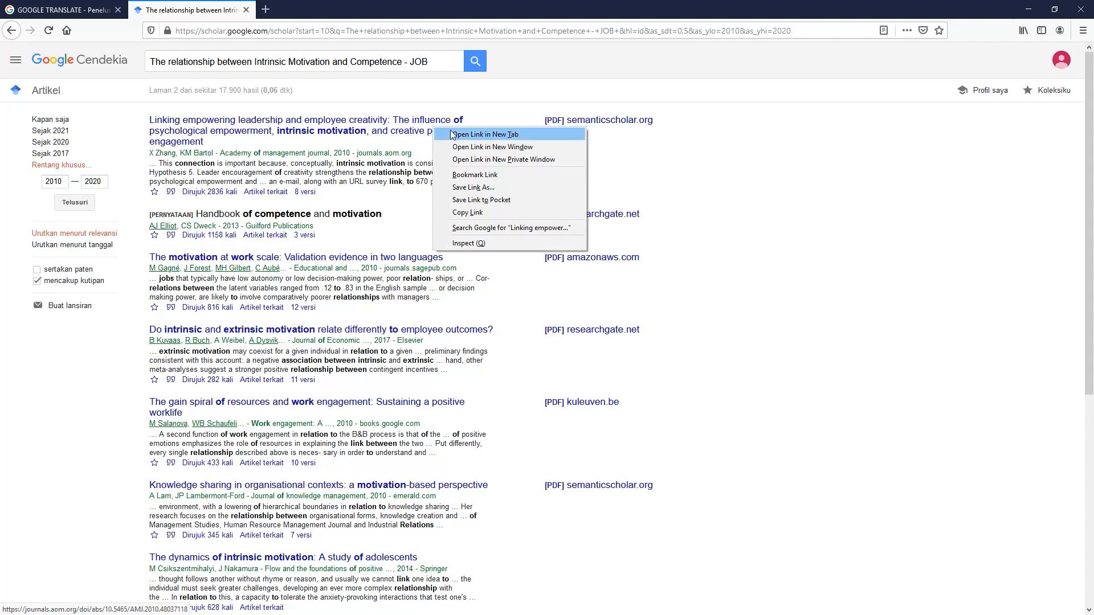
pyautogui.click(452, 135)
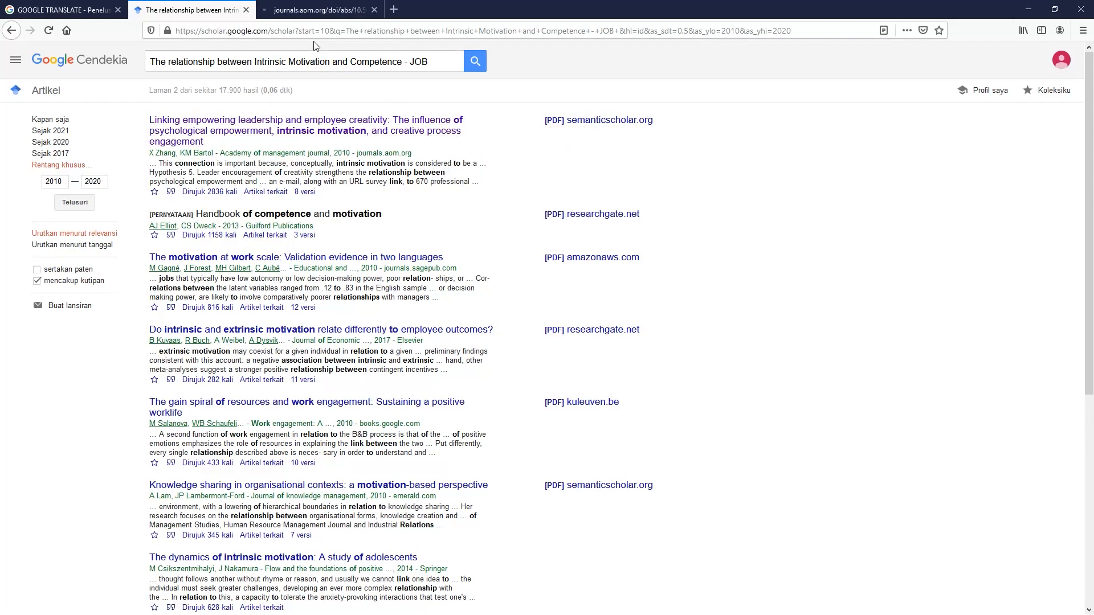
pyautogui.click(319, 10)
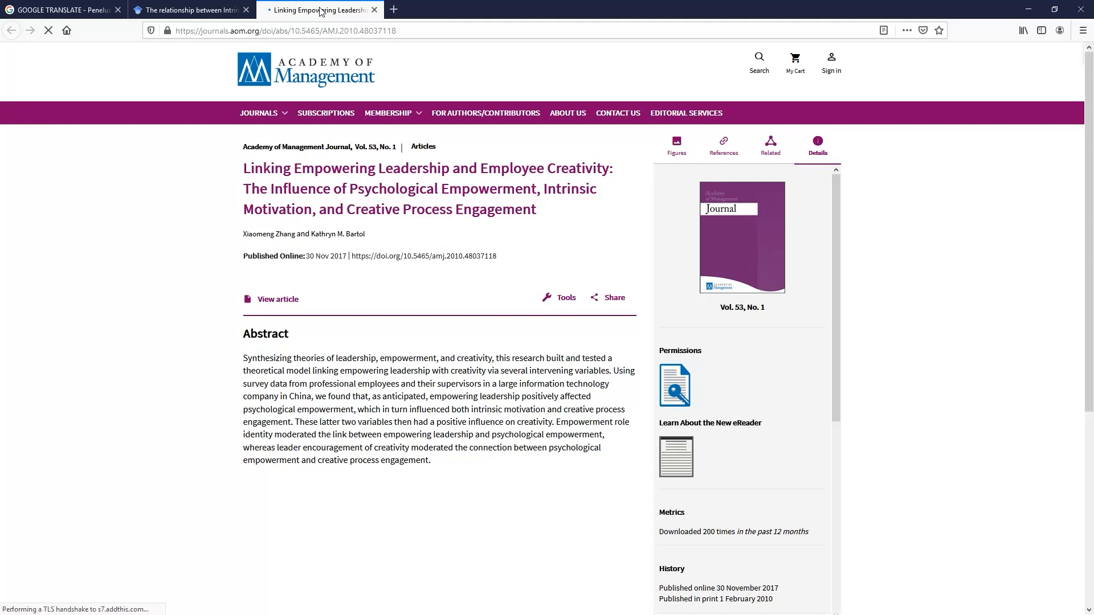
pyautogui.click(279, 300)
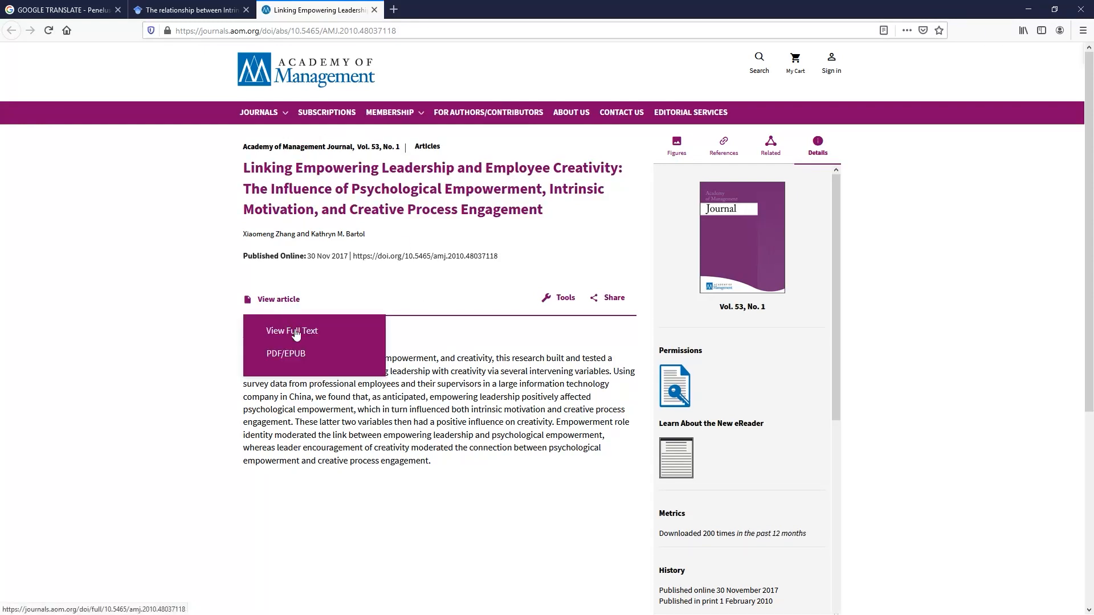
pyautogui.click(294, 357)
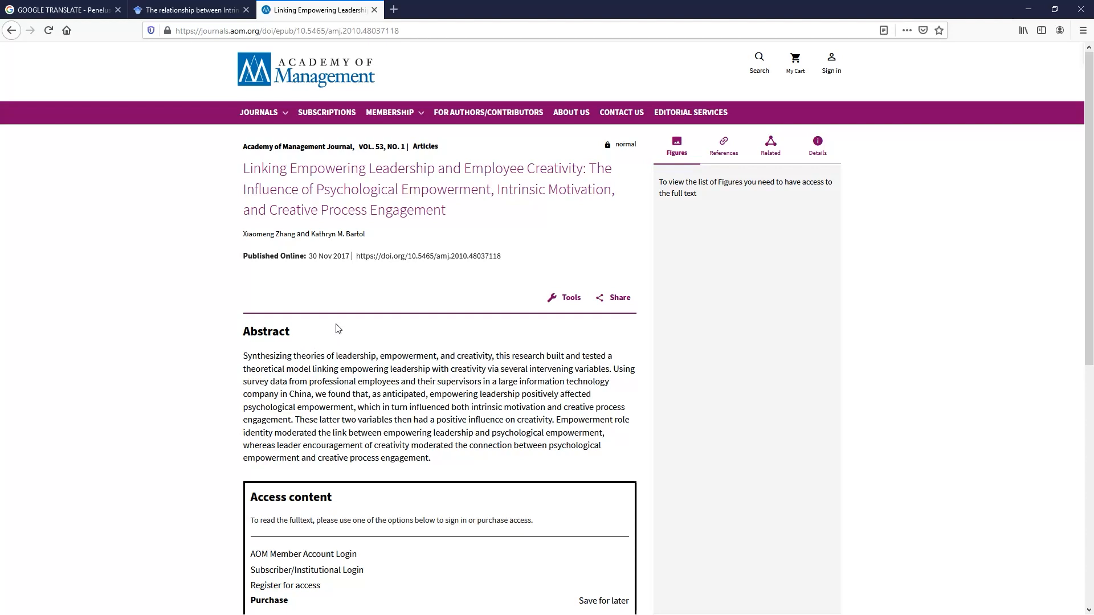
pyautogui.scroll(-3, 338, 329)
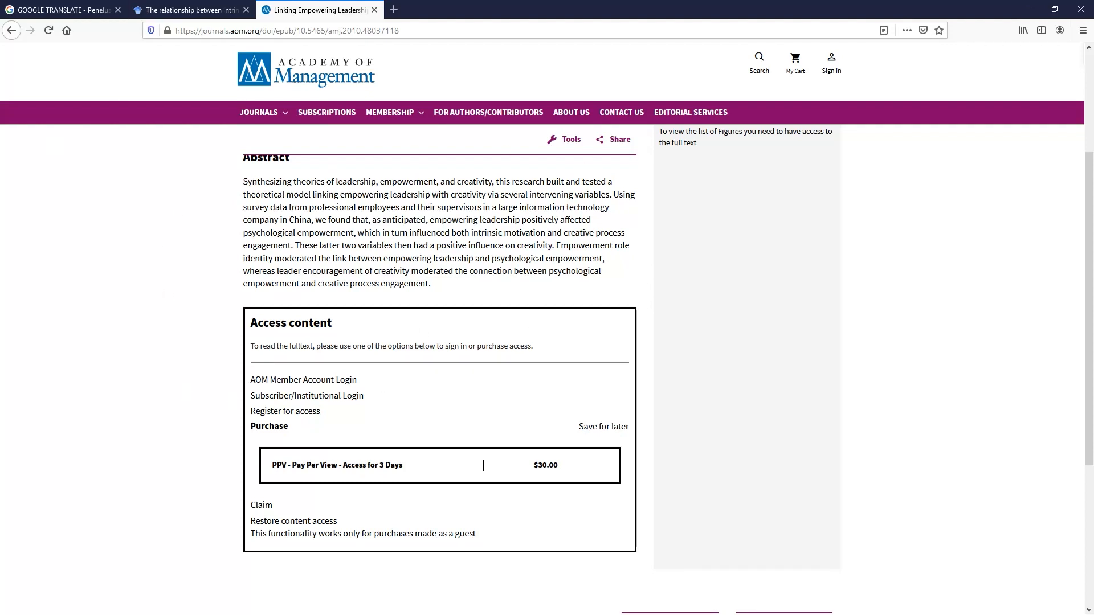
# Step: Open "How motivation influences student engagement: A qualitative case study" from the Scholar results in a new tab and close the empowering leadership article
pyautogui.click(180, 11)
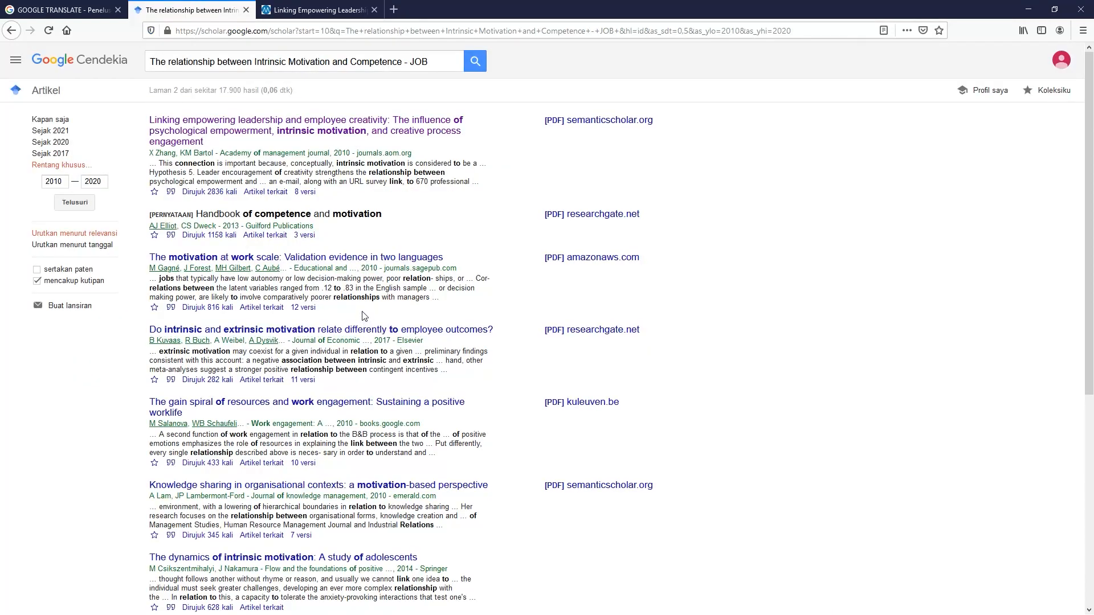
pyautogui.scroll(-5, 365, 317)
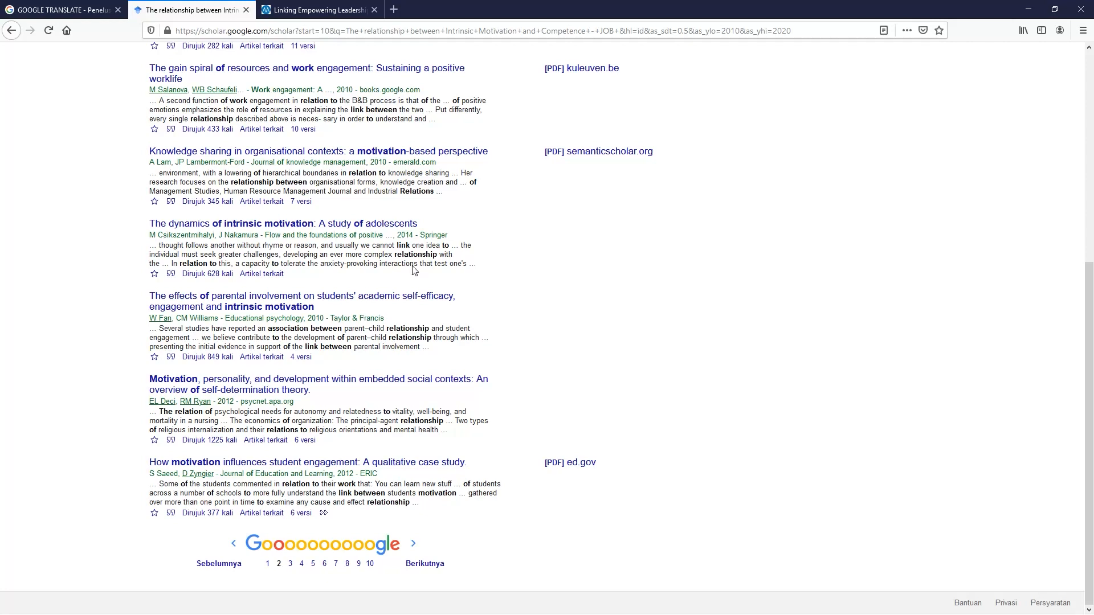
pyautogui.rightClick(397, 467)
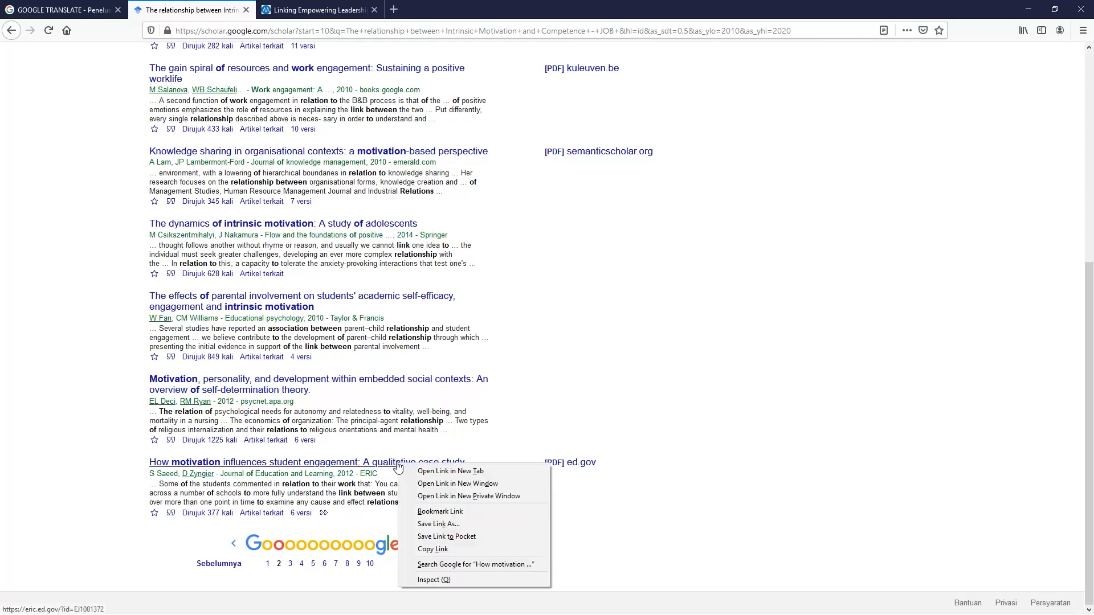
pyautogui.click(423, 471)
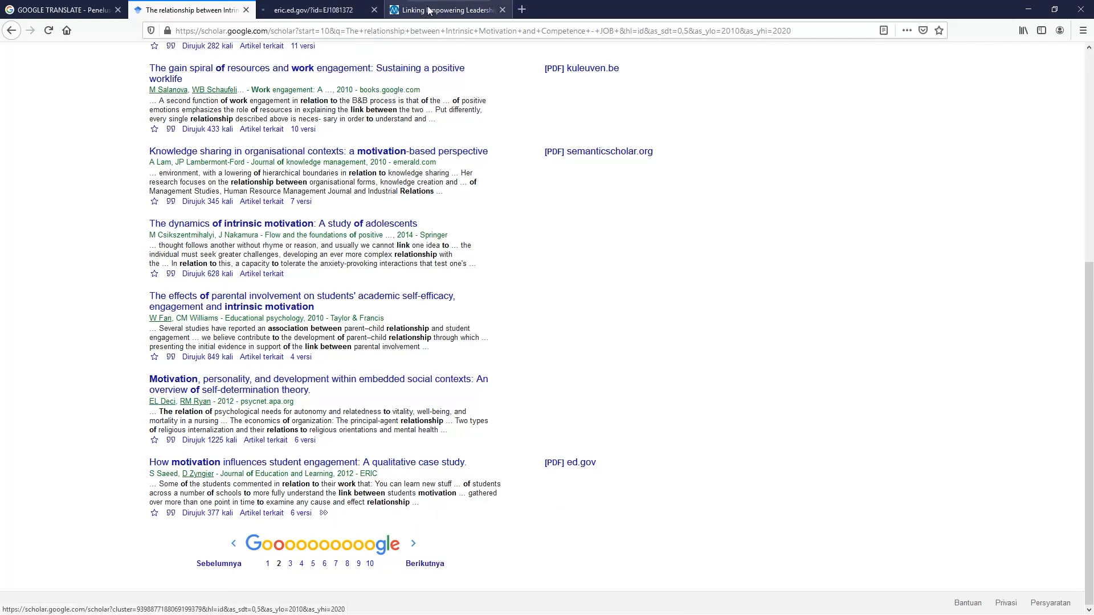
pyautogui.click(491, 11)
pyautogui.click(502, 10)
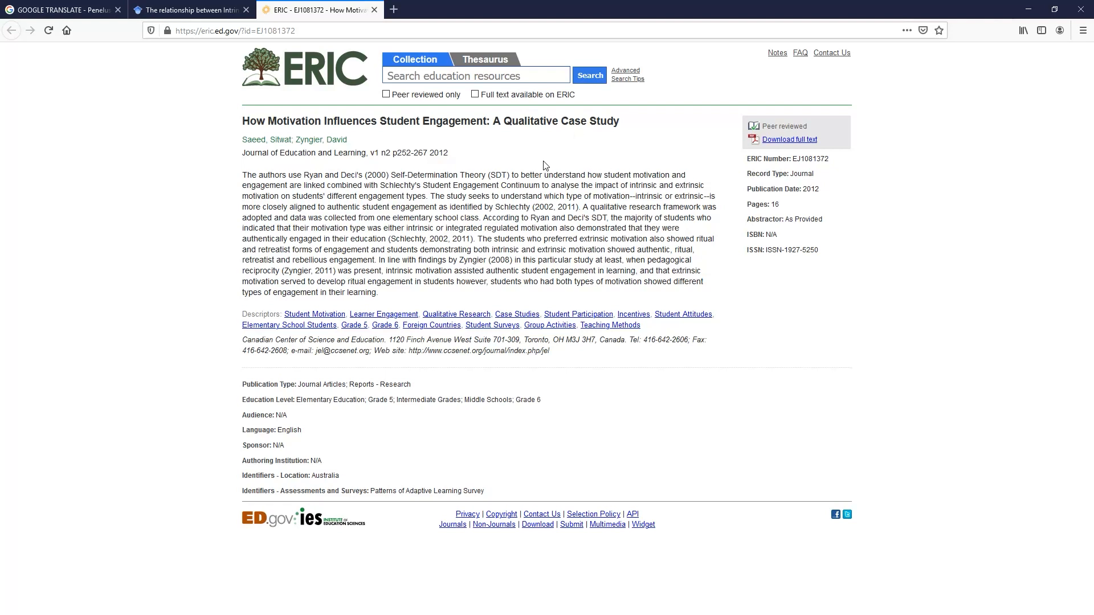
# Step: Open the student engagement article's full-text PDF, skim its opening pages and go back to the top of the Google Scholar results
pyautogui.click(777, 140)
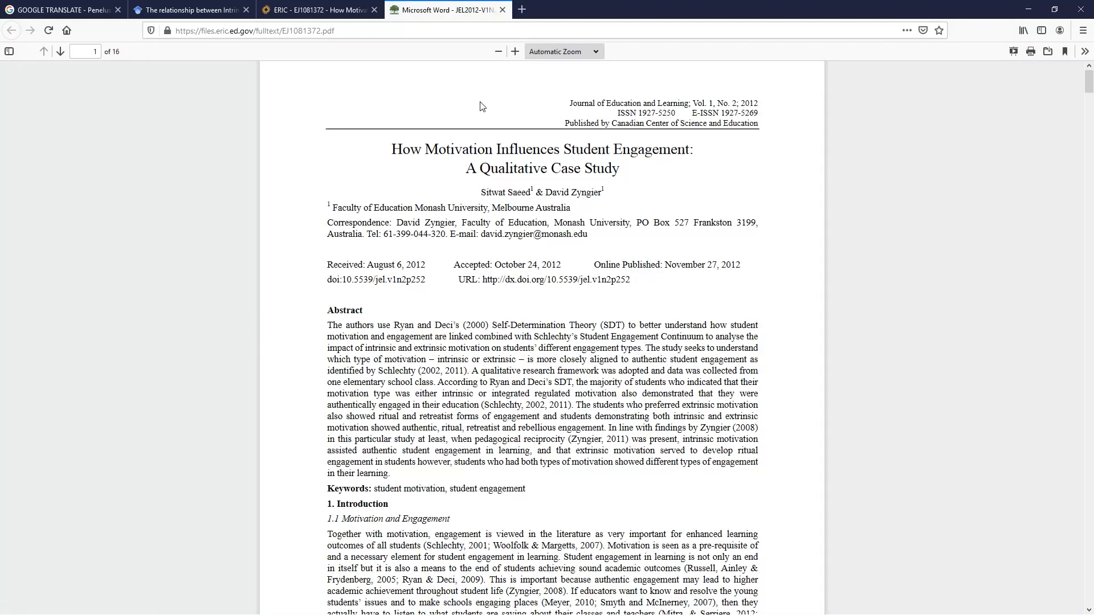
pyautogui.scroll(-10, 553, 266)
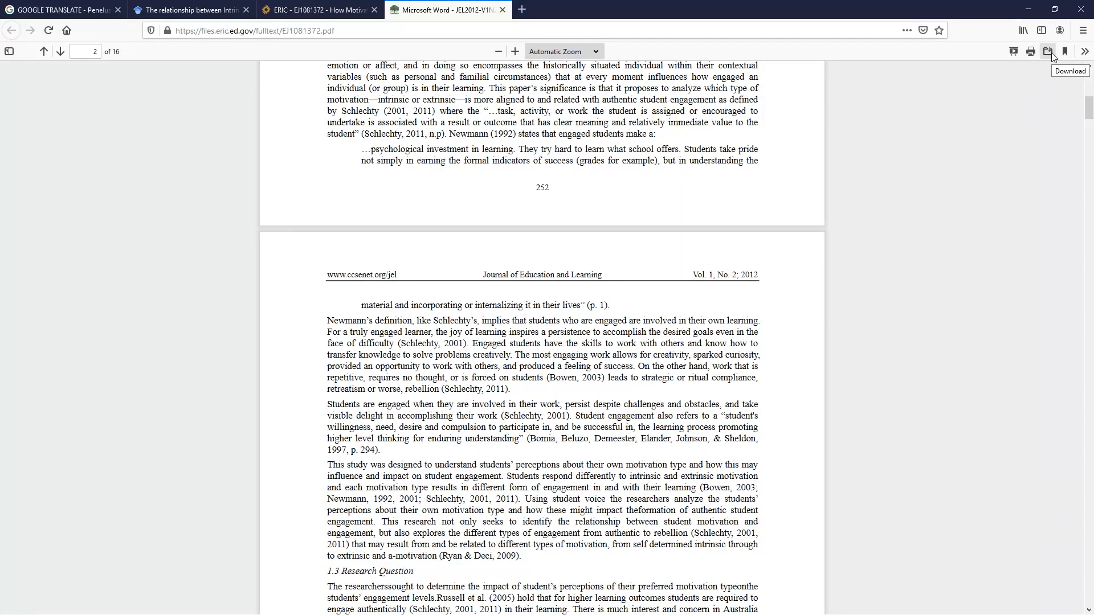
pyautogui.click(188, 10)
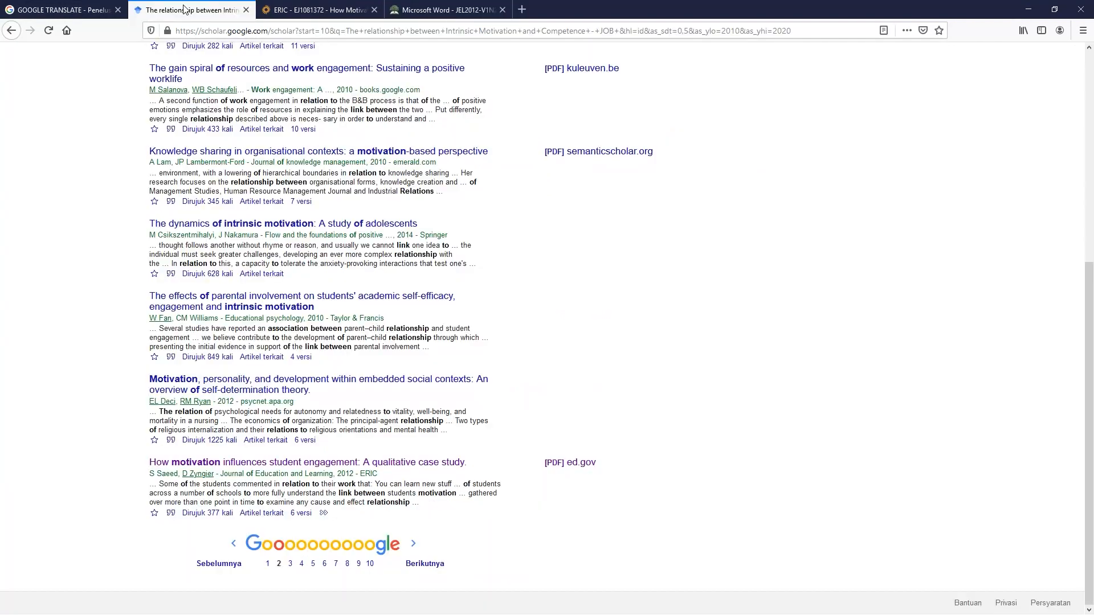
pyautogui.scroll(6, 331, 206)
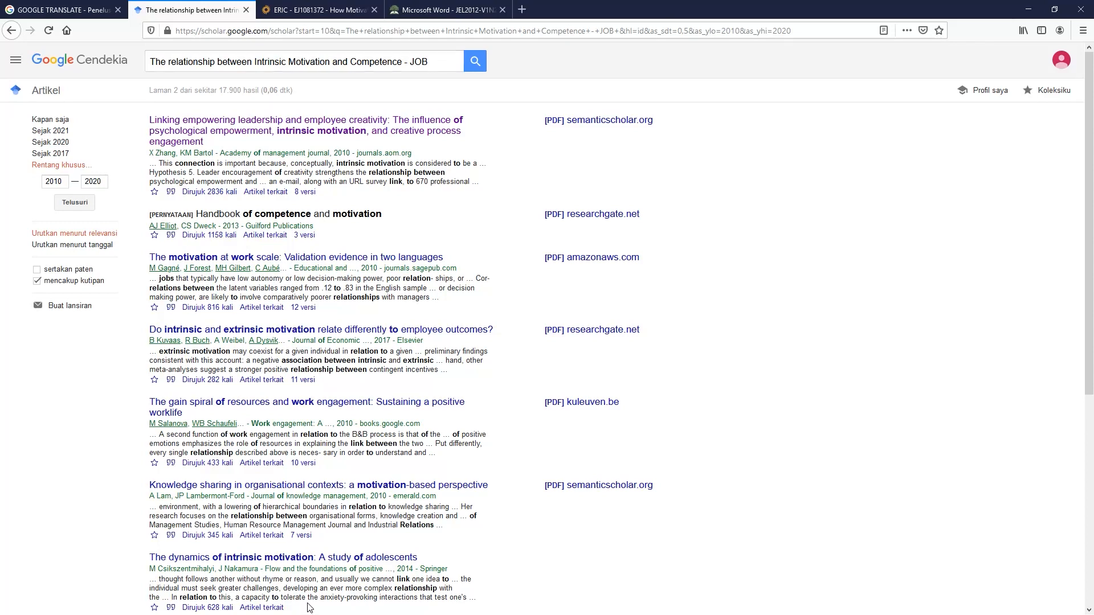
# Step: Switch to the Word document and examine the English phrases for "Pengaruh" and "Terhadap" and the X1 and X2 to Y examples
pyautogui.press('super')
pyautogui.click(516, 603)
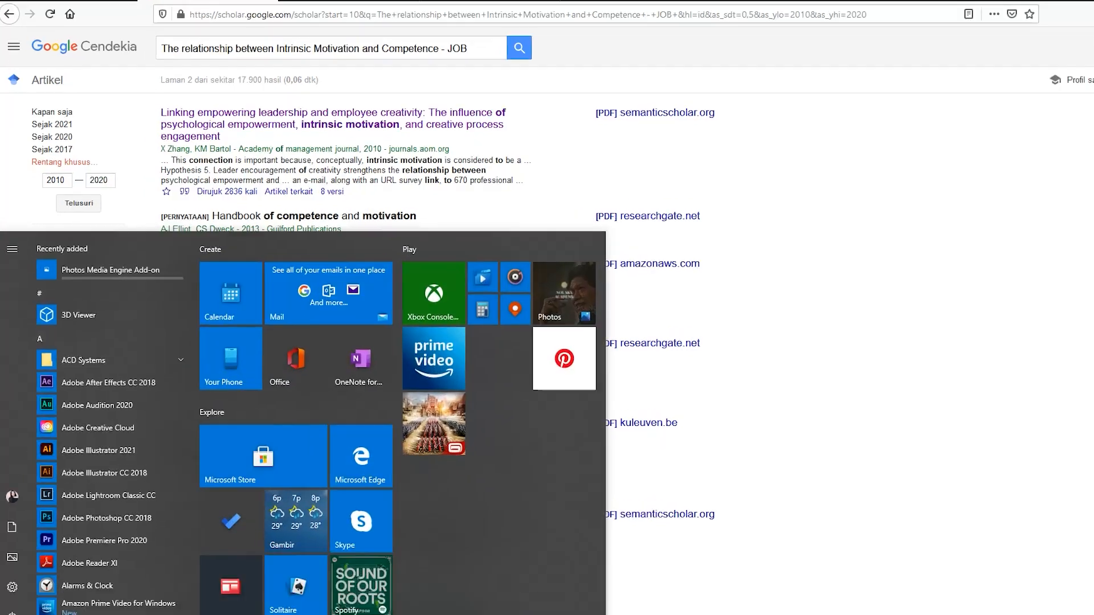
pyautogui.scroll(-2, 394, 432)
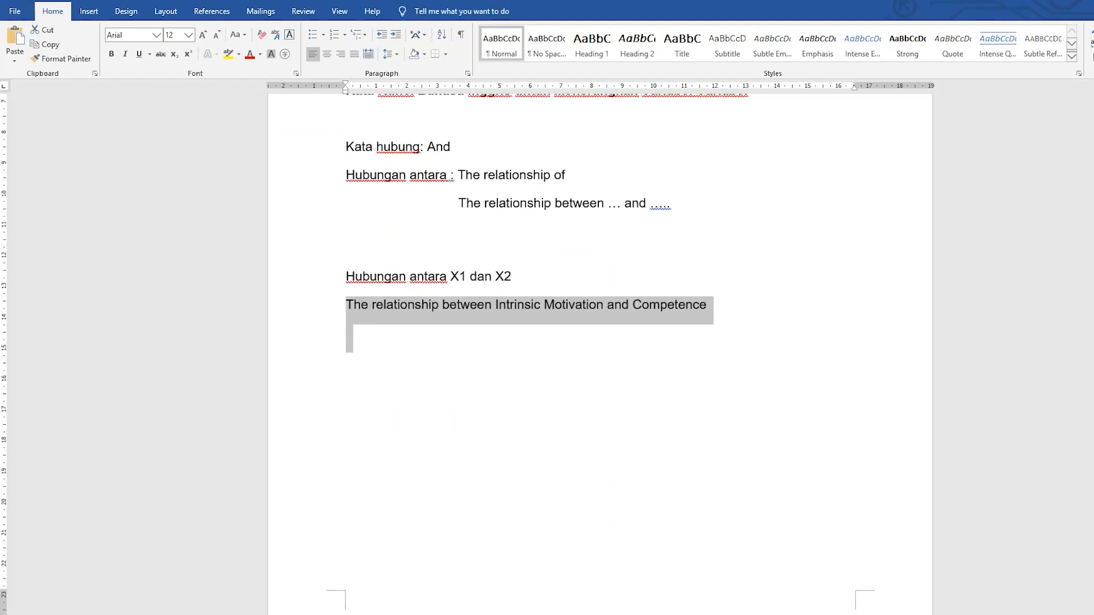
pyautogui.scroll(1, 393, 430)
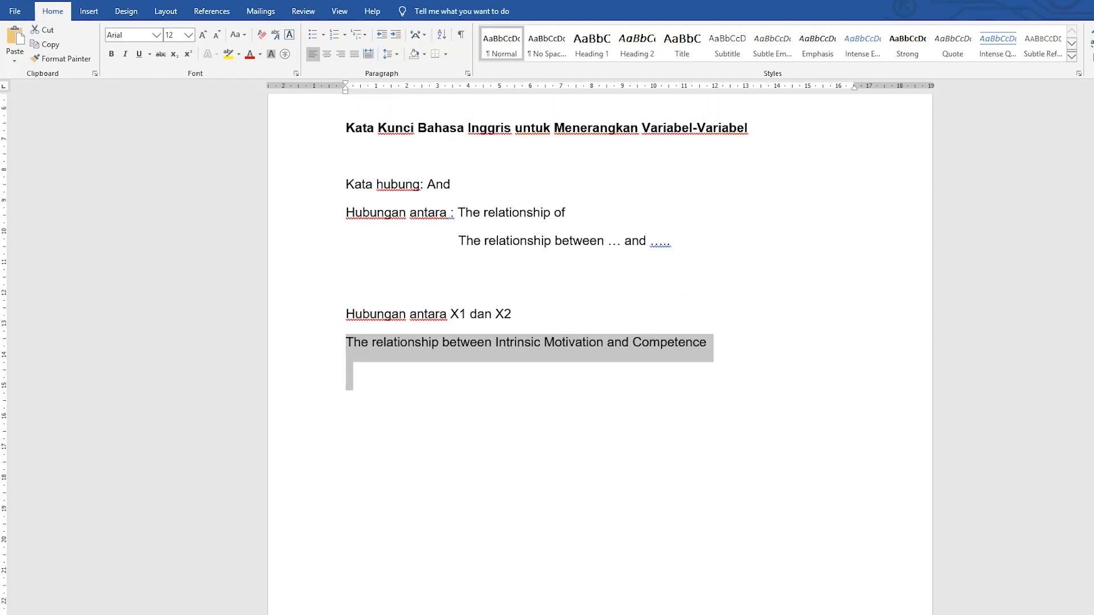
pyautogui.scroll(-10, 430, 265)
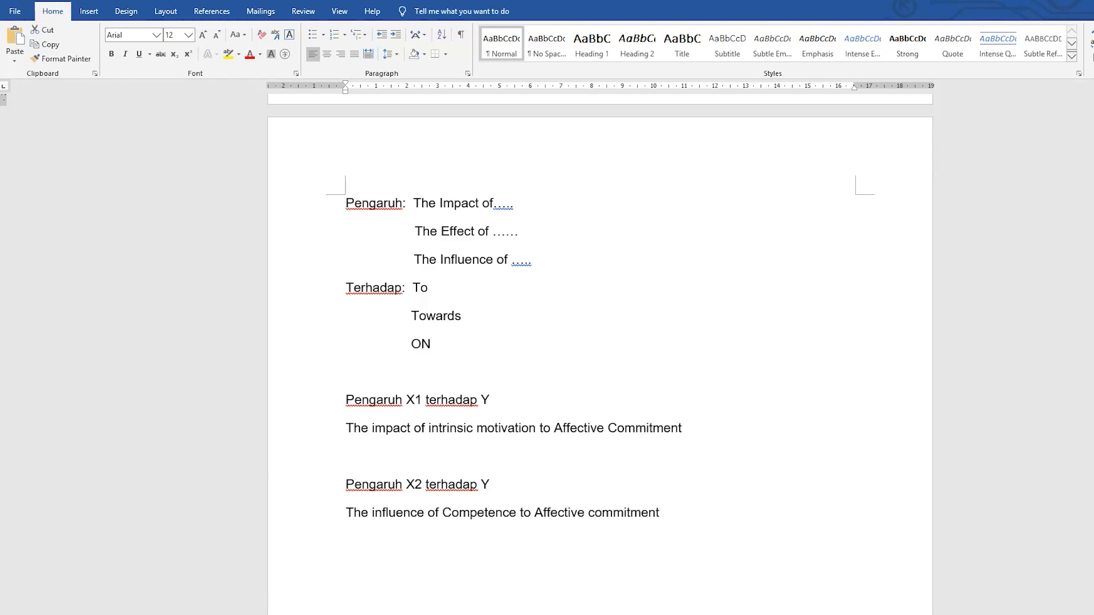
# Step: Copy "The impact of intrinsic motivation to Affective Commitment" from Word and enter it in Google Scholar's search query with "- WORK" added
pyautogui.moveTo(683, 428); pyautogui.dragTo(321, 426)
pyautogui.hotkey('ctrl', 'c')
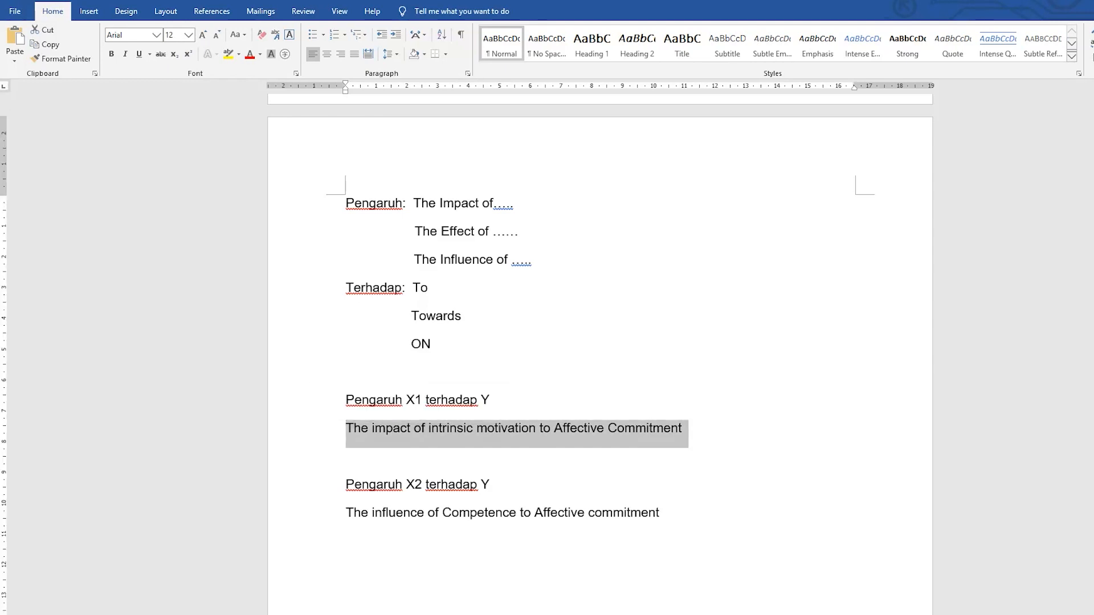
pyautogui.press('super')
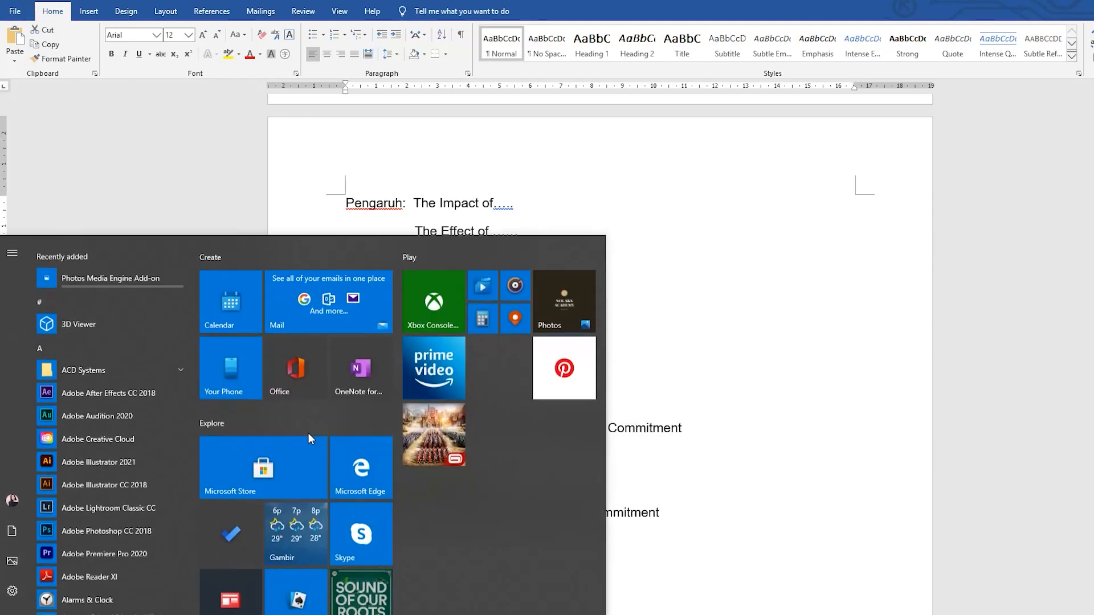
pyautogui.click(387, 614)
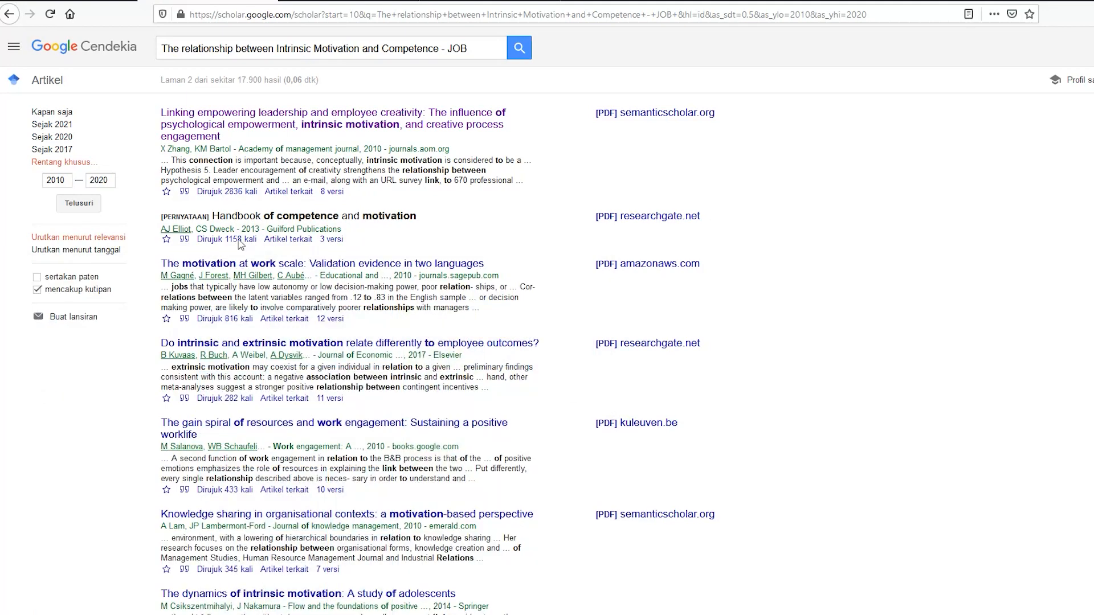
pyautogui.moveTo(480, 50); pyautogui.dragTo(150, 57)
pyautogui.press('BackSpace')
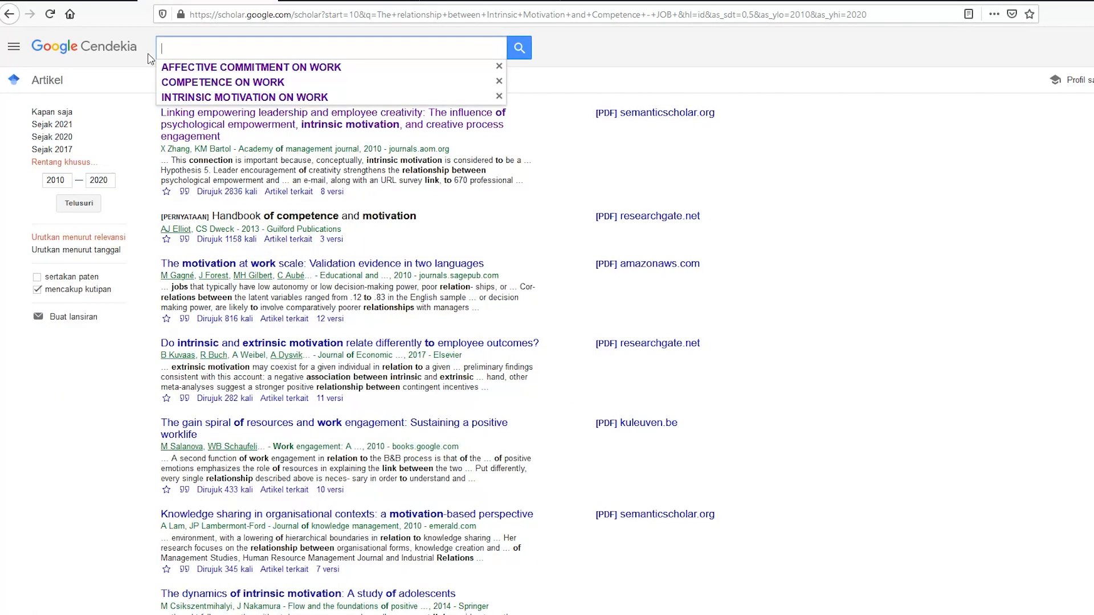
pyautogui.hotkey('ctrl', 'v')
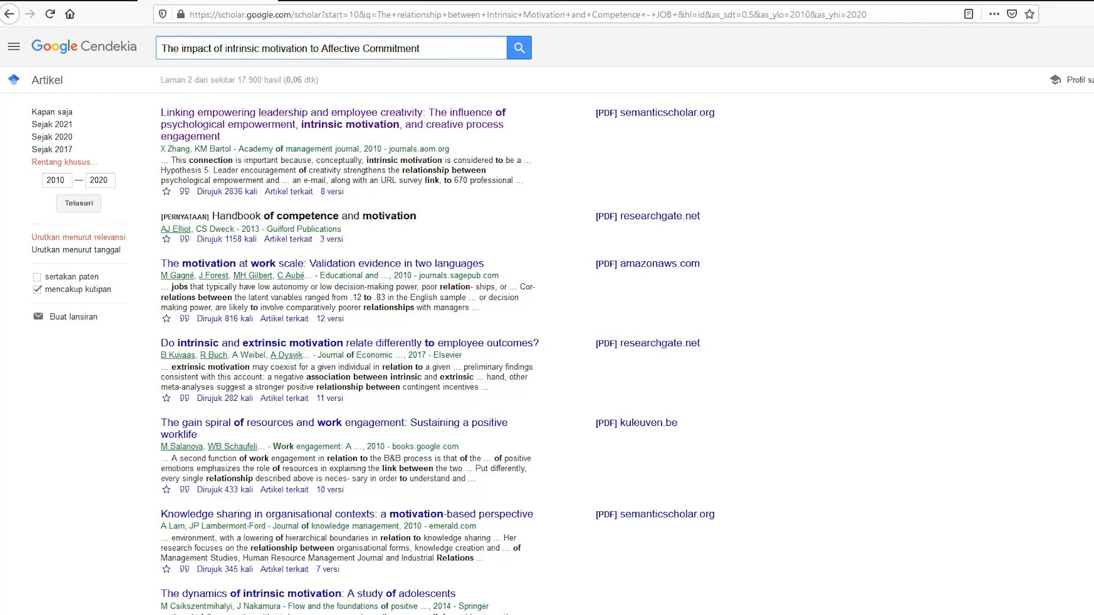
pyautogui.write('- WORK')
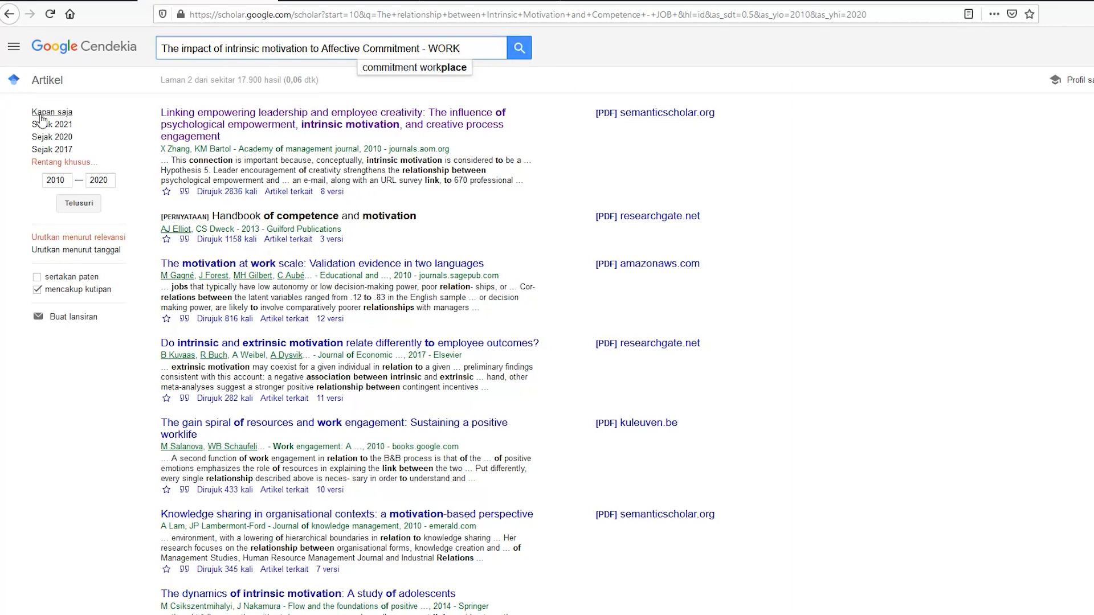
# Step: Reset Scholar's date filter to any time, enter a custom range of 2010 to 2020, and rerun the Intrinsic Motivation and Competence - JOB search
pyautogui.click(41, 116)
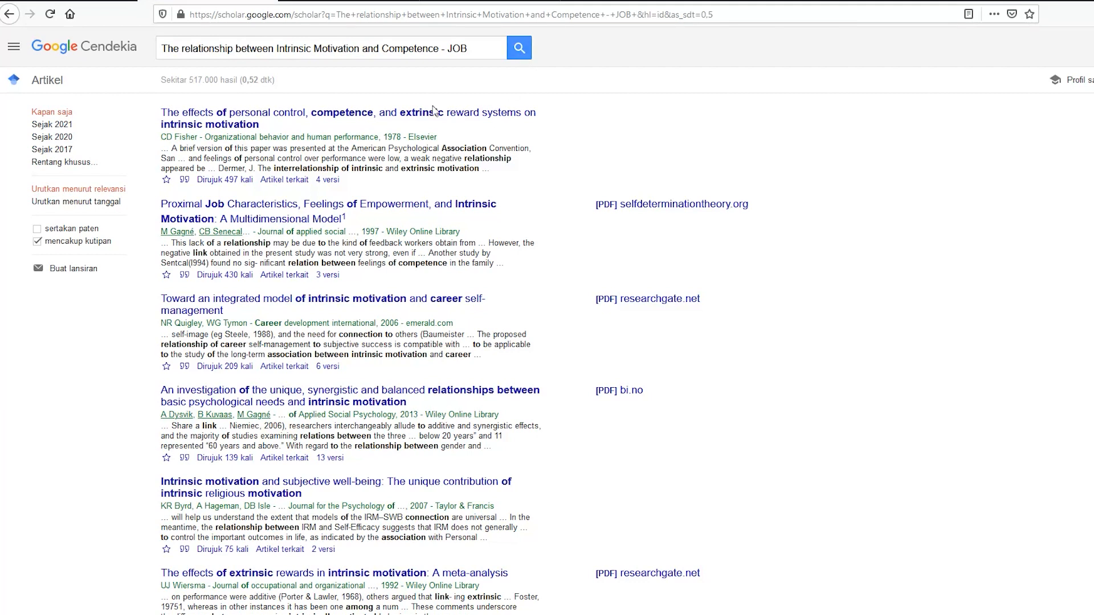
pyautogui.click(69, 166)
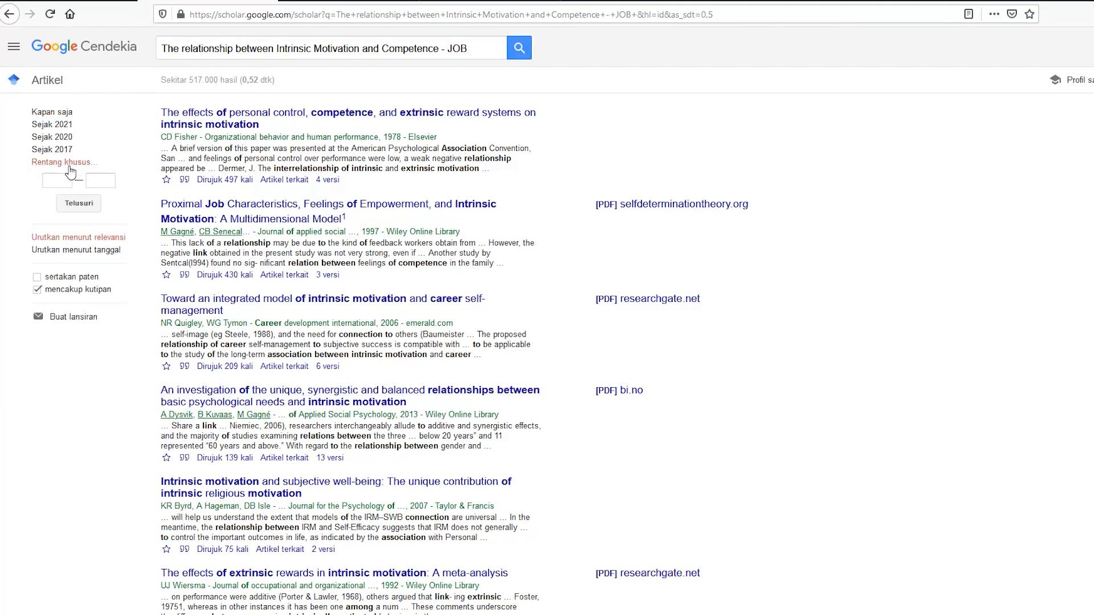
pyautogui.write('2')
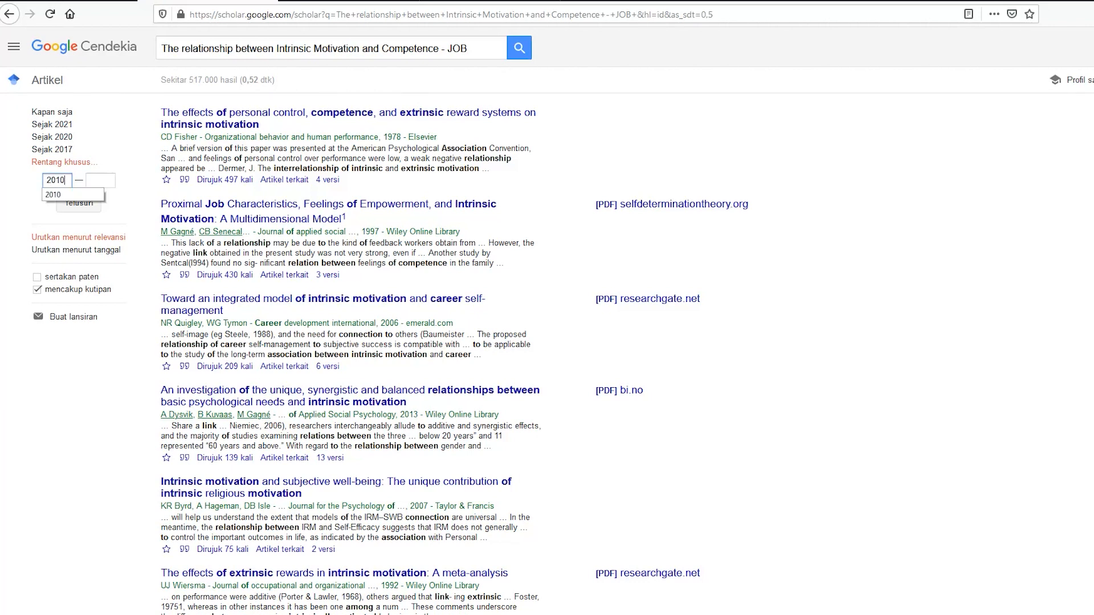
pyautogui.write('010')
pyautogui.click(104, 182)
pyautogui.write('2')
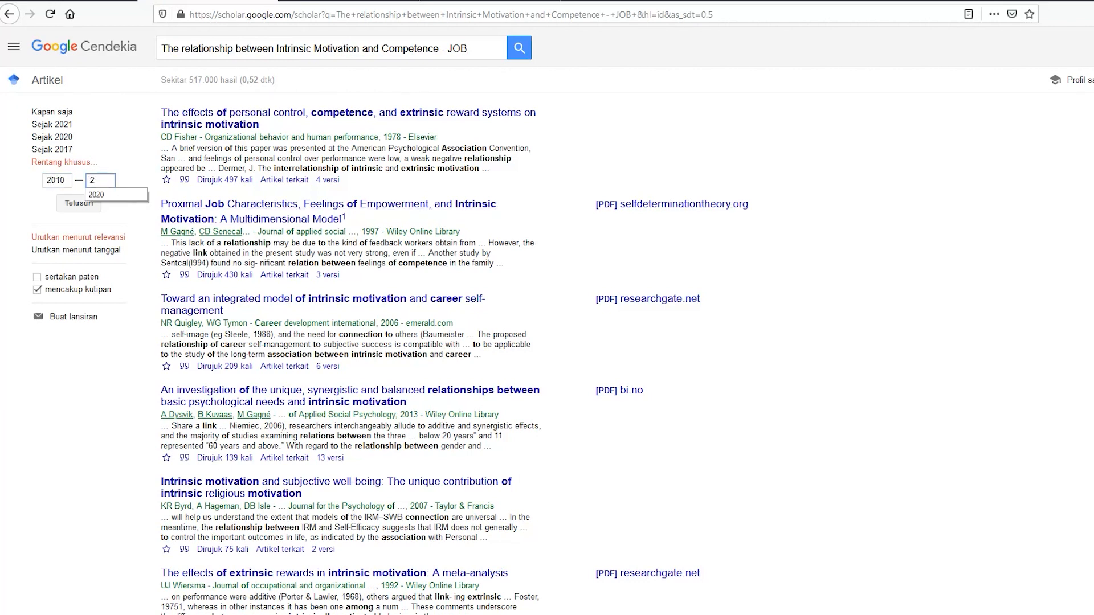
pyautogui.write('020')
pyautogui.click(574, 96)
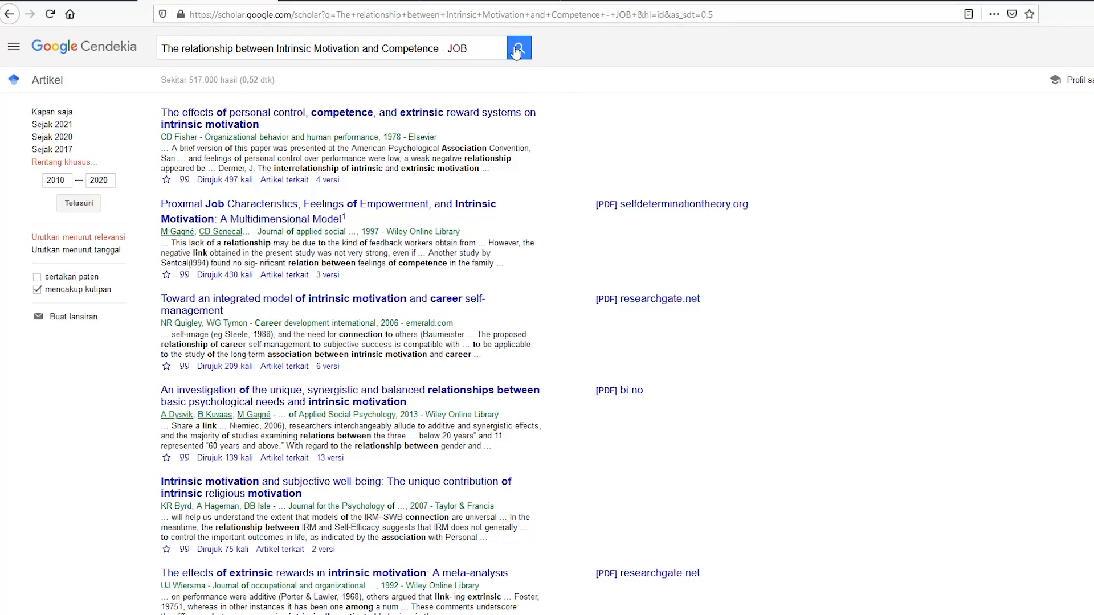
pyautogui.click(517, 50)
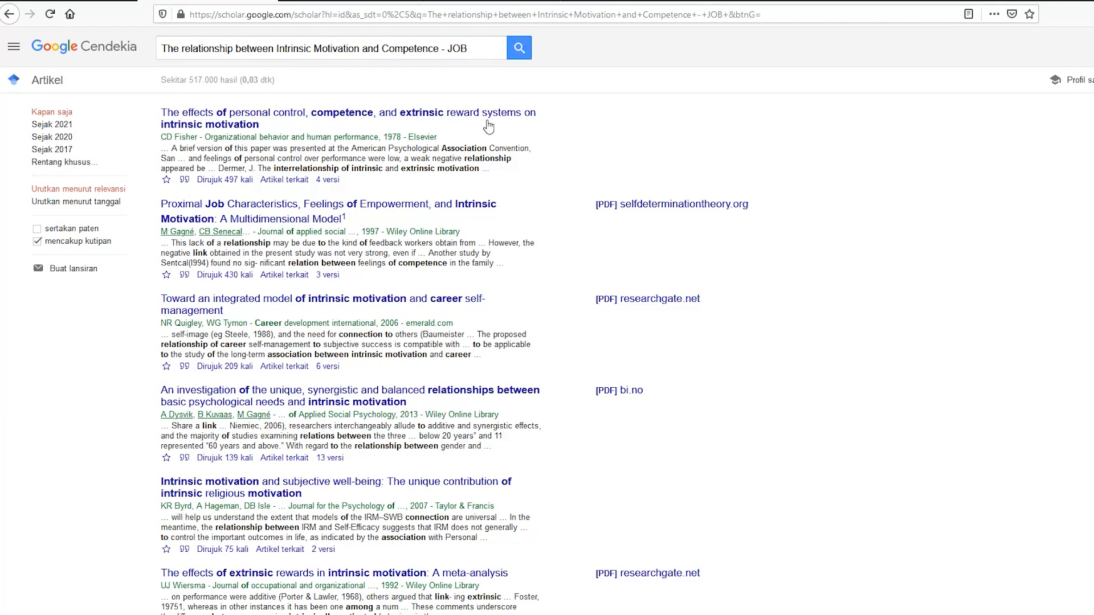
# Step: Open the article "Being eager to prove oneself: U-shaped relationship between competence frustration and intrinsic motivation in another activity" in a new tab and view it
pyautogui.scroll(-3, 478, 373)
pyautogui.scroll(-4, 478, 373)
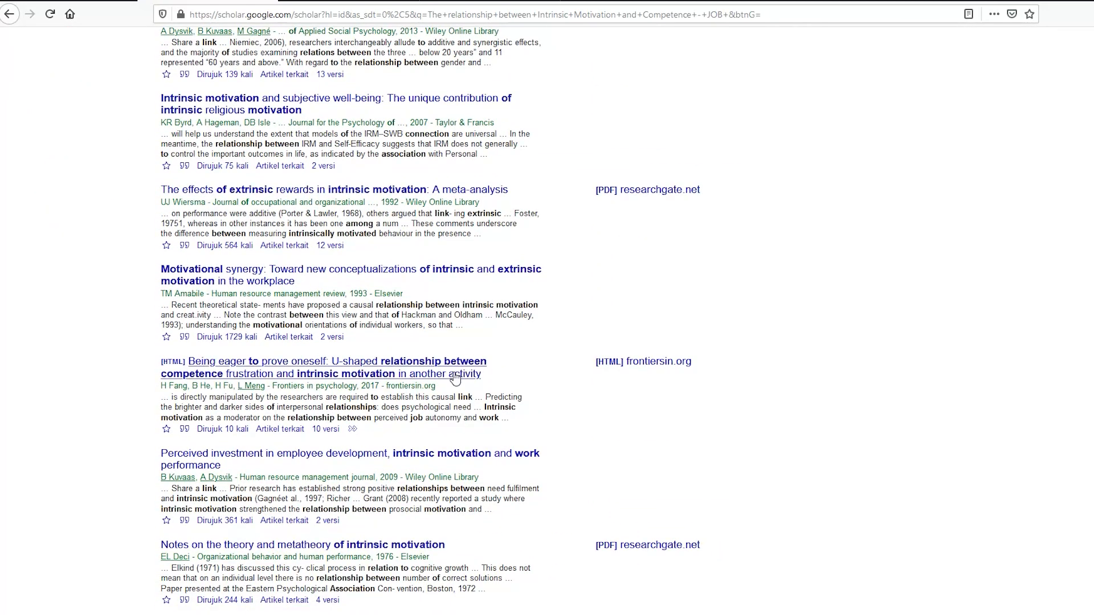
pyautogui.rightClick(455, 377)
pyautogui.click(475, 386)
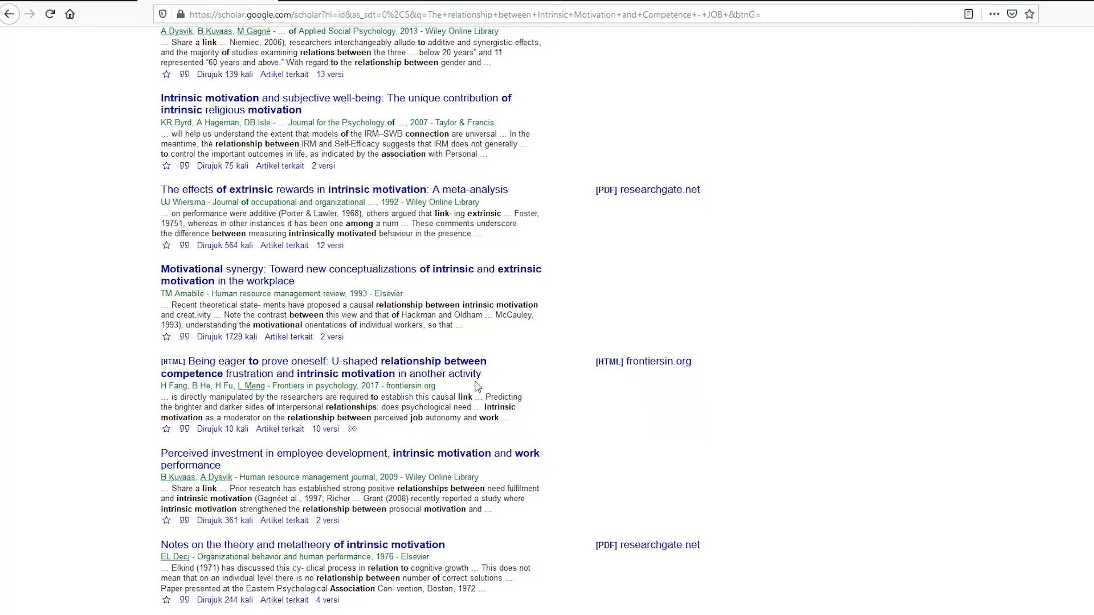
pyautogui.click(346, 1)
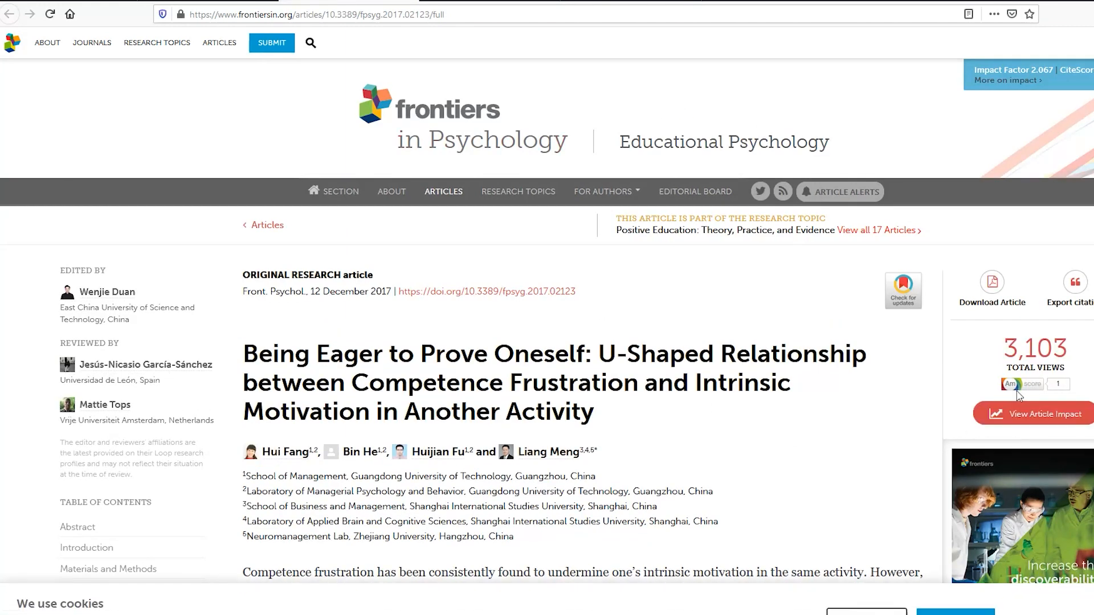
# Step: Request the Frontiers article's PDF with the Save File option, cancel the download and return to the Google Scholar results
pyautogui.click(994, 297)
pyautogui.click(974, 323)
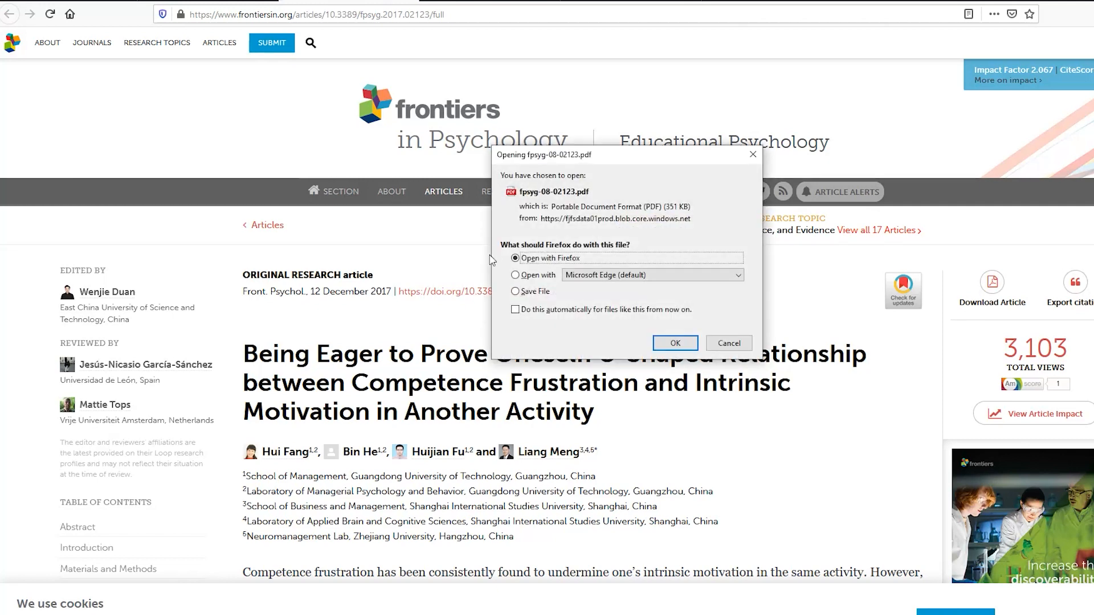
pyautogui.click(519, 291)
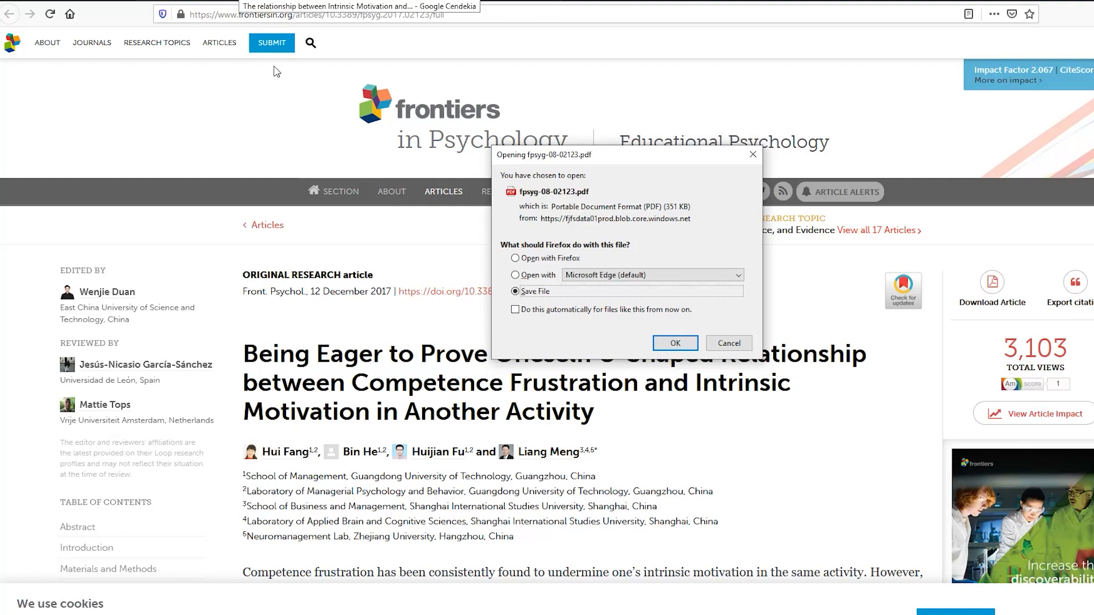
pyautogui.click(728, 343)
pyautogui.click(207, 1)
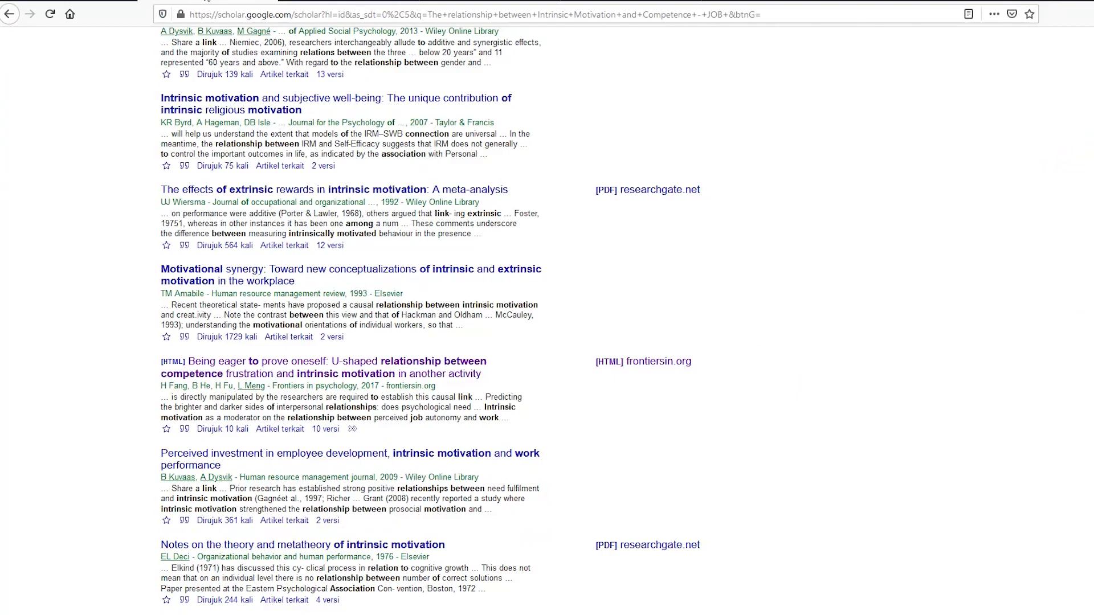
# Step: Copy "The influence of Competence to Affective commitment" from the Word document and search Google Scholar for it with "- WORK" added
pyautogui.press('super')
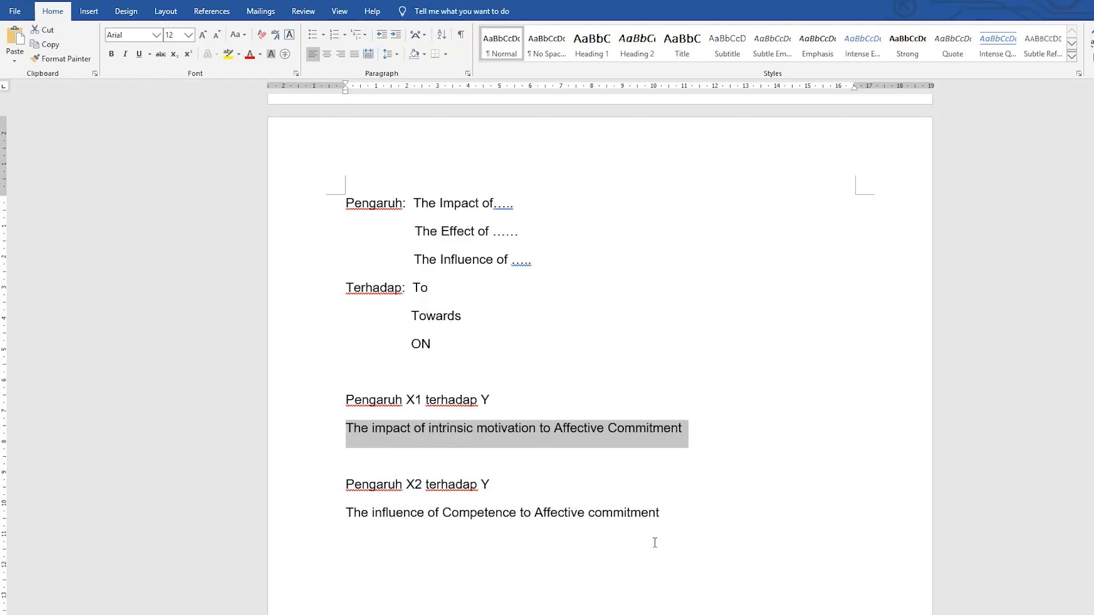
pyautogui.moveTo(662, 513); pyautogui.dragTo(344, 516)
pyautogui.hotkey('ctrl', 'c')
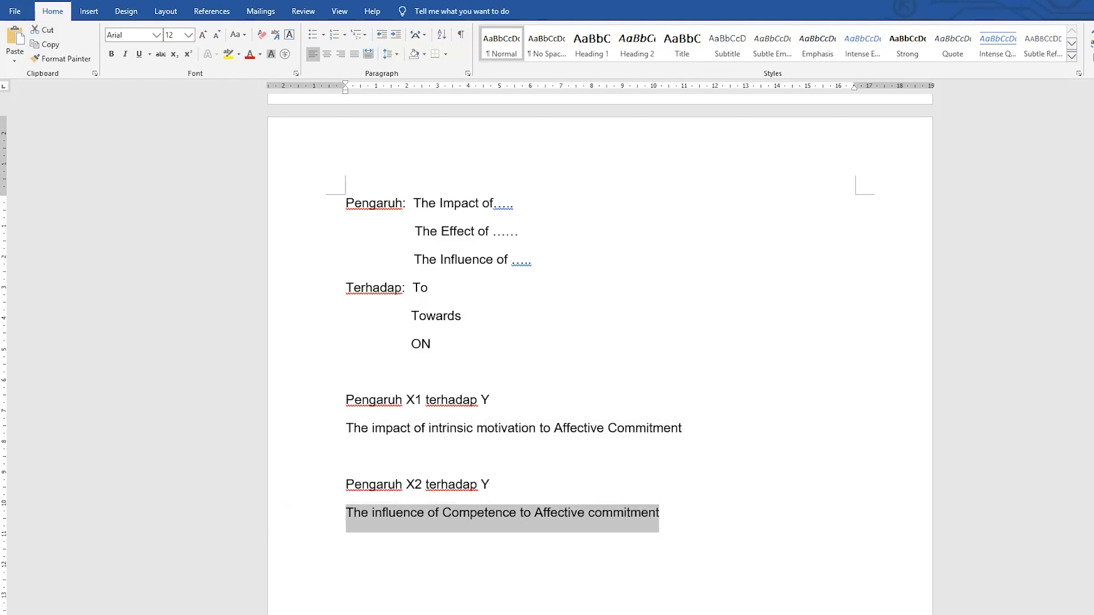
pyautogui.press('super')
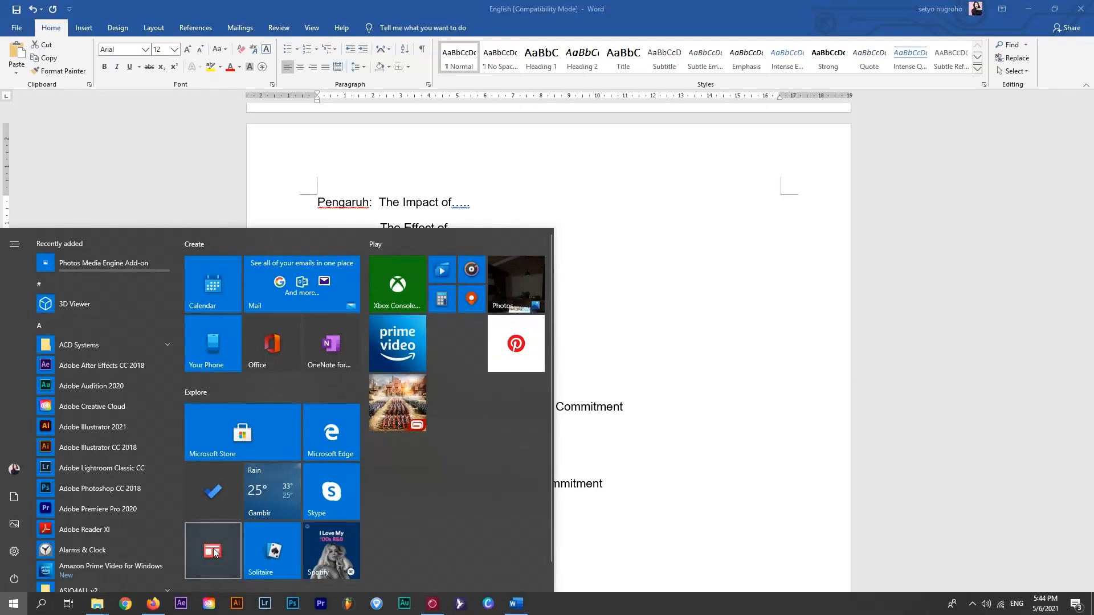
pyautogui.click(152, 604)
pyautogui.scroll(6, 430, 59)
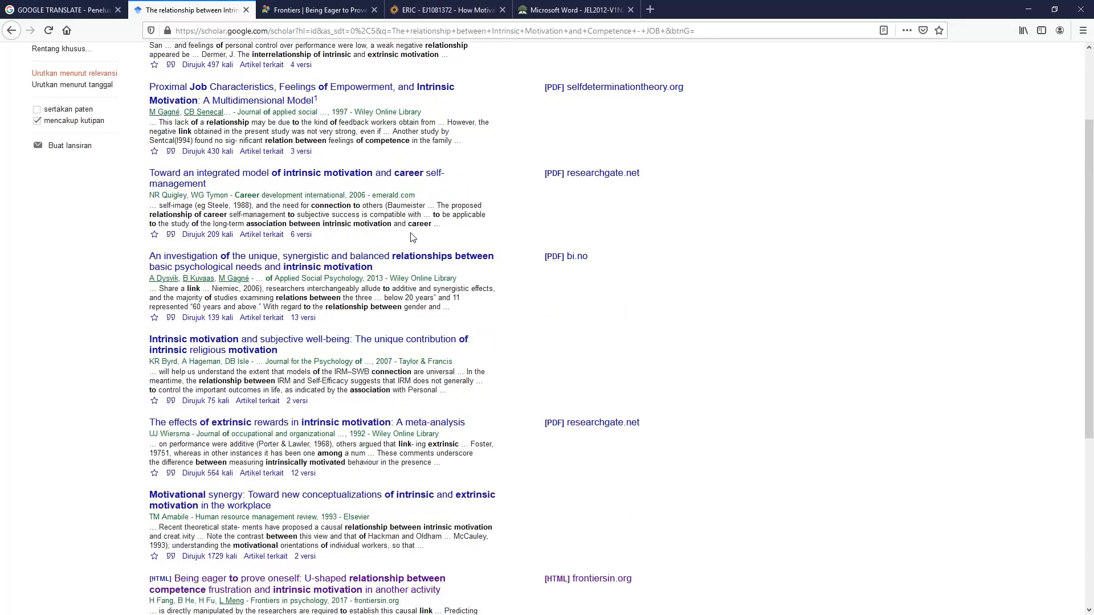
pyautogui.moveTo(429, 58); pyautogui.dragTo(125, 68)
pyautogui.hotkey('ctrl', 'v')
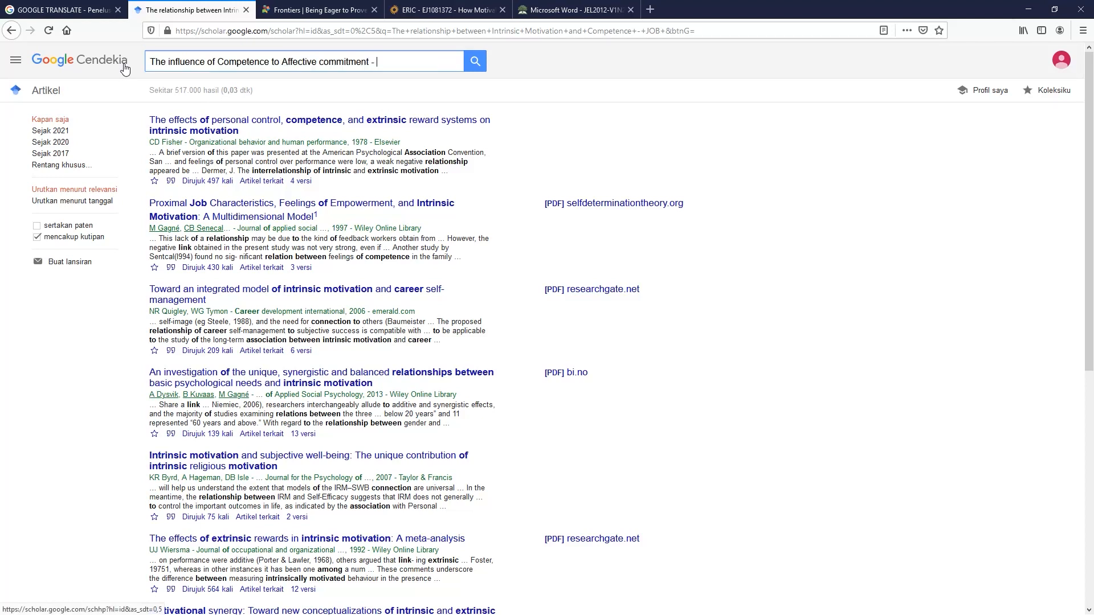
pyautogui.write('- WORK')
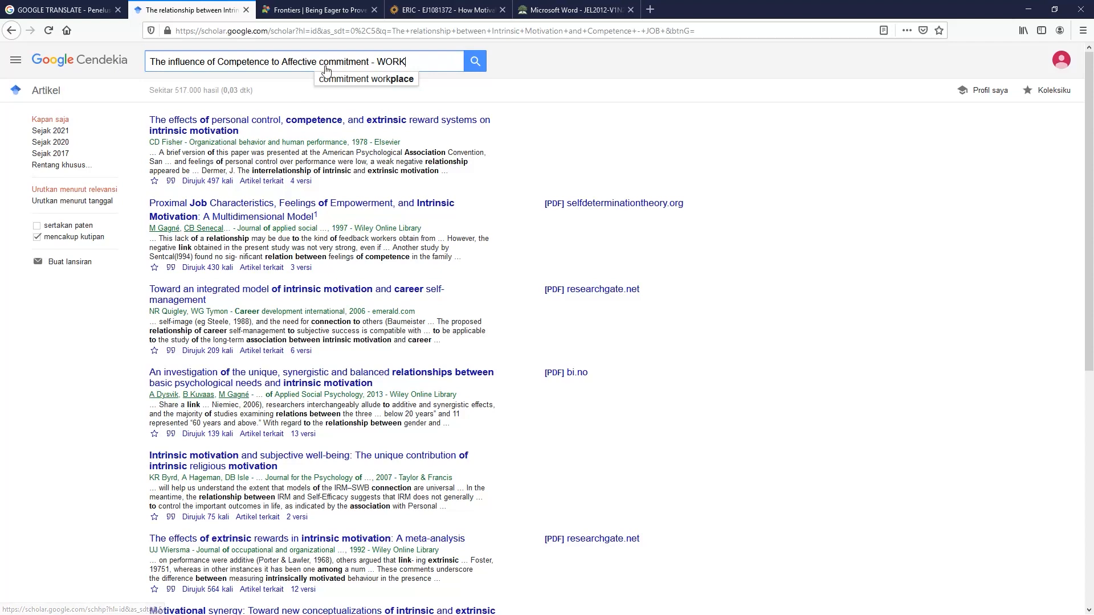
pyautogui.click(478, 68)
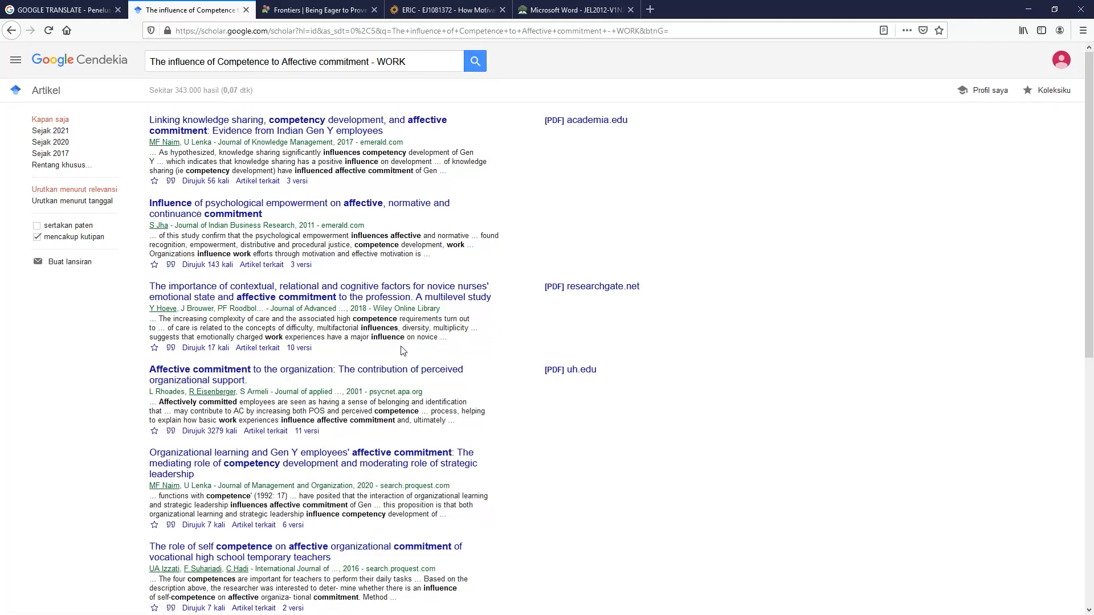
# Step: Skim the first page of results on competence and affective commitment, then go to the second page and look through its articles
pyautogui.scroll(-3, 435, 420)
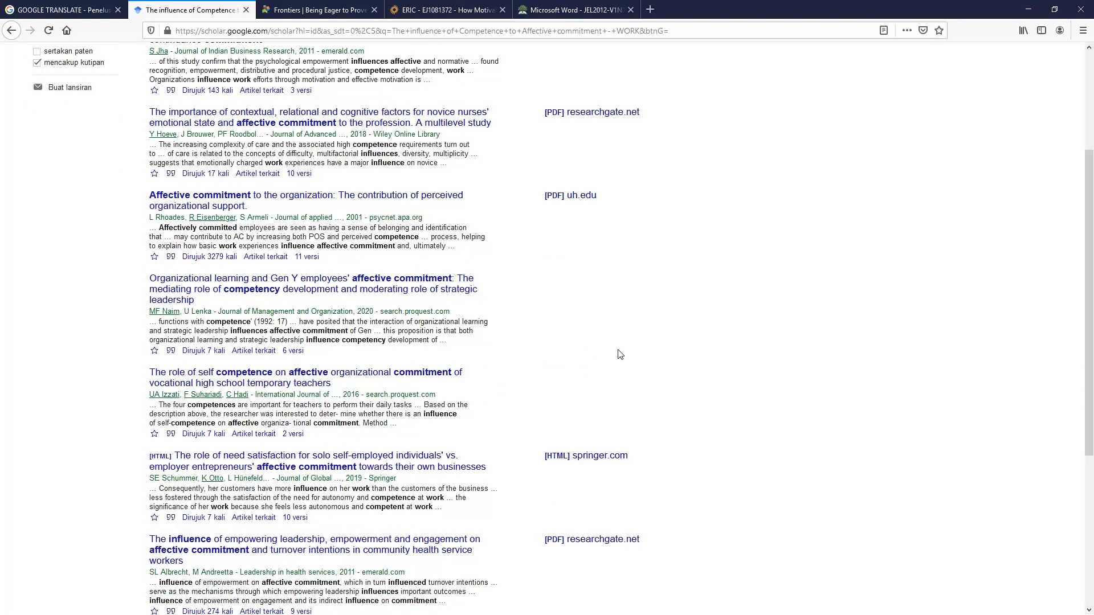
pyautogui.scroll(-5, 516, 393)
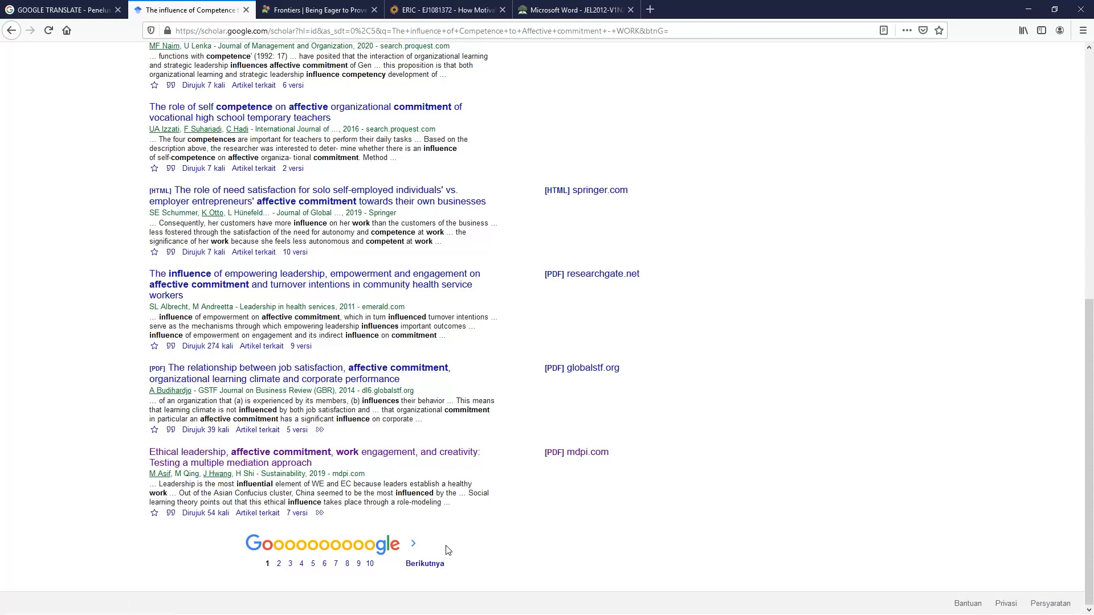
pyautogui.click(422, 563)
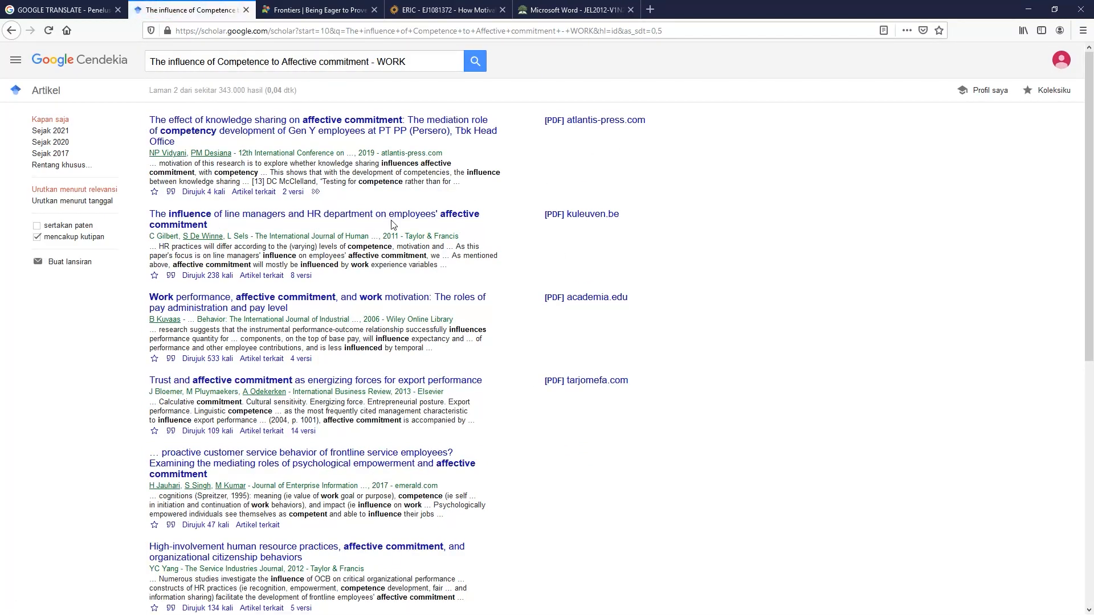
pyautogui.scroll(-3, 395, 224)
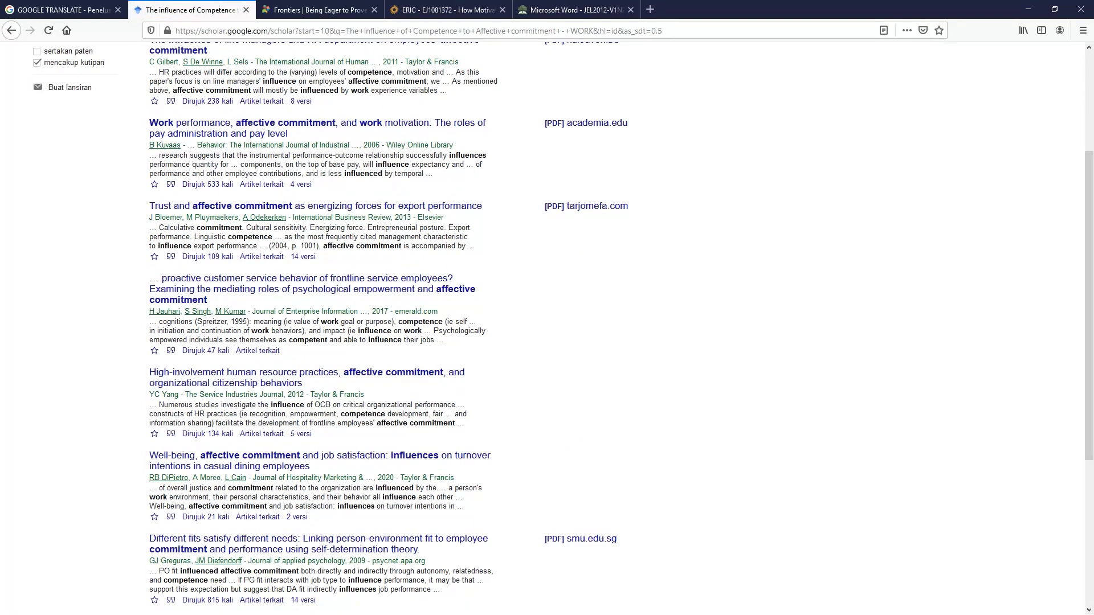
pyautogui.scroll(-3, 395, 224)
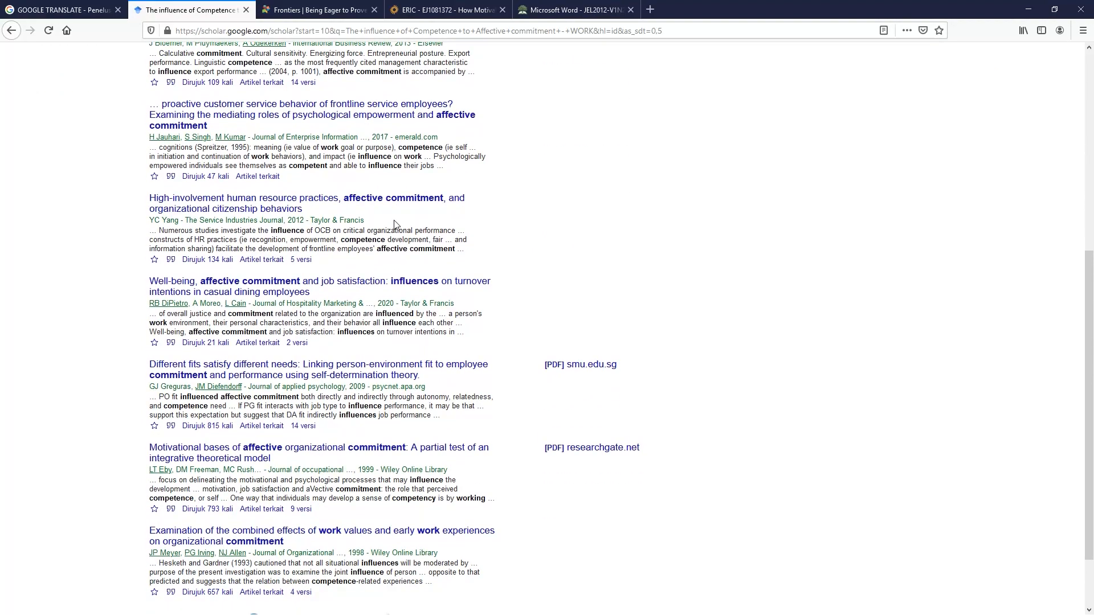
pyautogui.scroll(-2, 394, 224)
pyautogui.scroll(7, 456, 137)
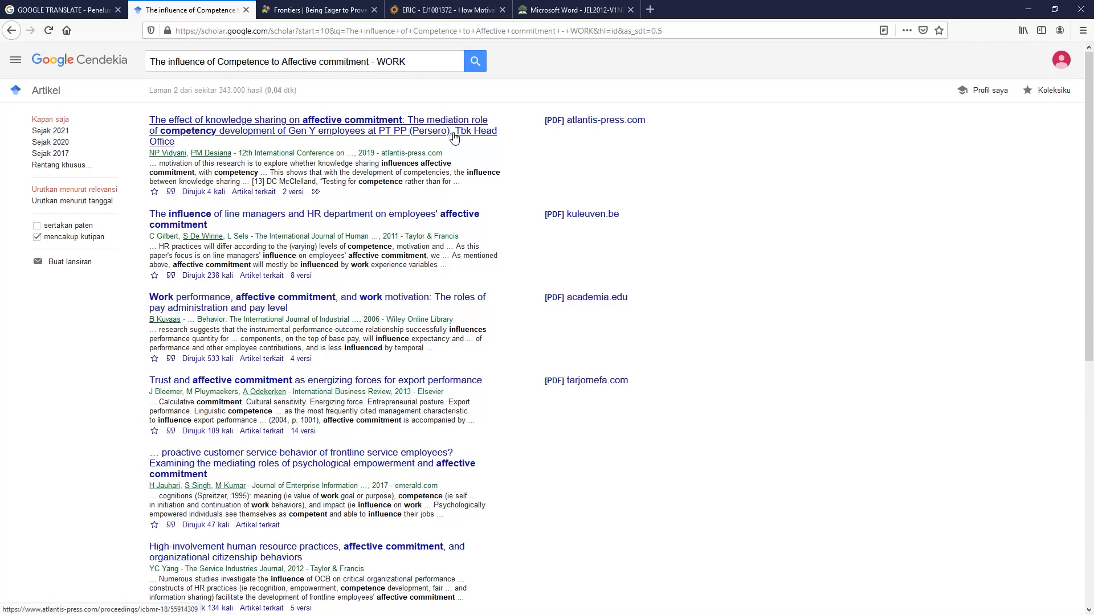
# Step: Open the Atlantis Press article "The effect of knowledge sharing on affective commitment" in a new tab and view its abstract
pyautogui.rightClick(455, 138)
pyautogui.click(474, 145)
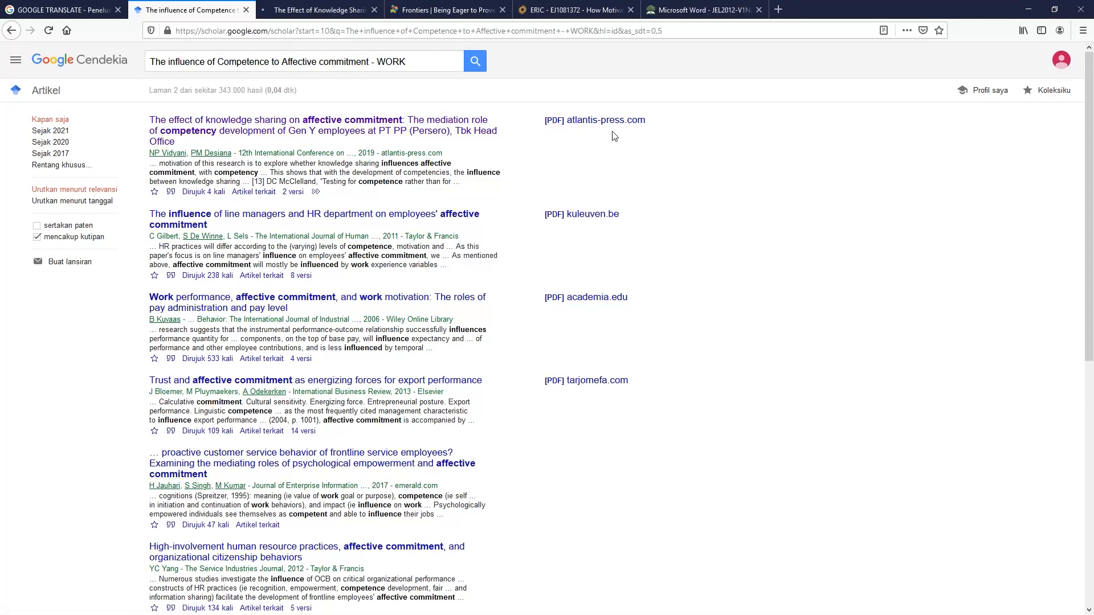
pyautogui.click(283, 5)
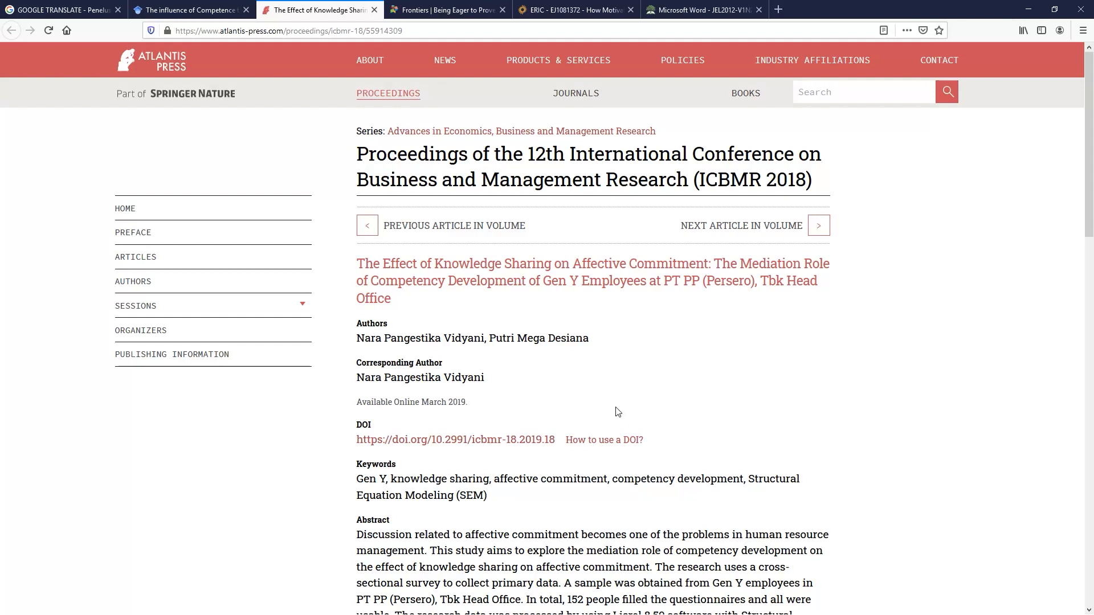
pyautogui.scroll(-1, 618, 408)
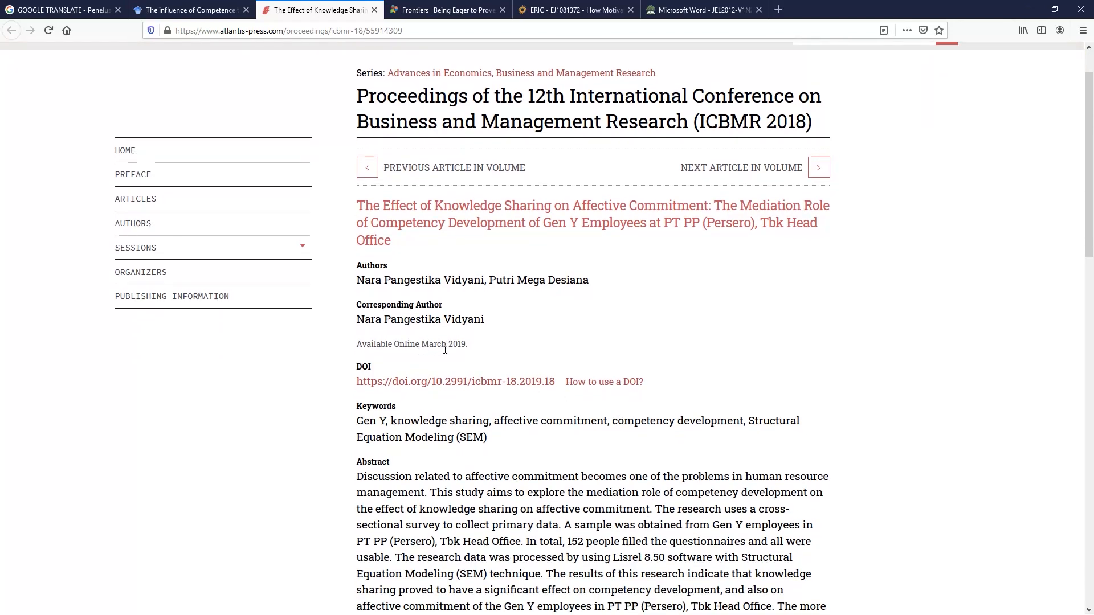
pyautogui.scroll(-8, 441, 342)
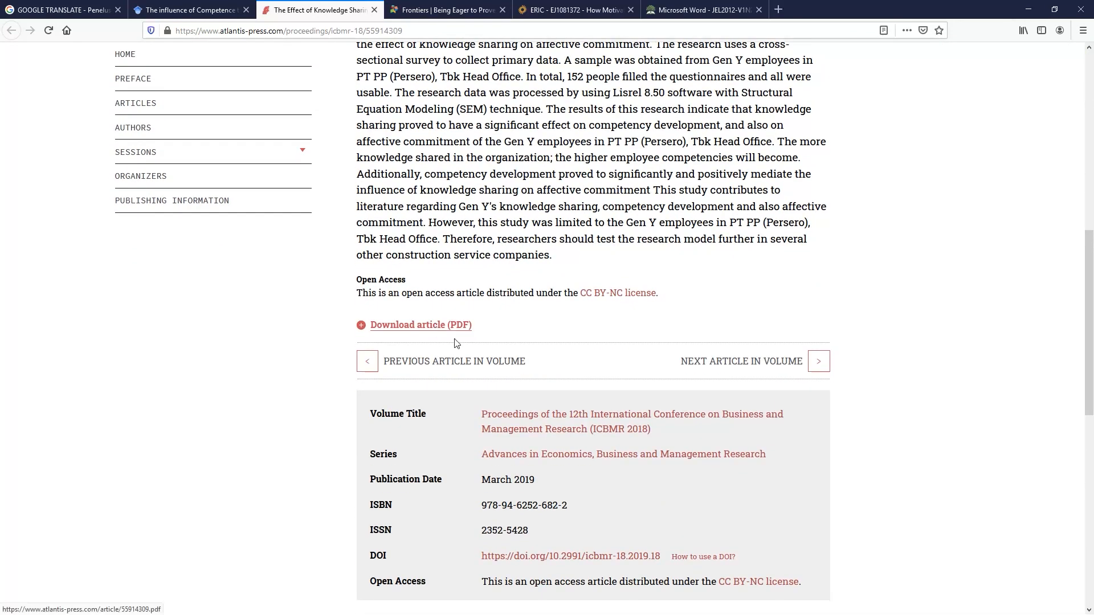
# Step: Request the Atlantis Press article's PDF with the Save File option and cancel the download
pyautogui.click(440, 334)
pyautogui.click(495, 285)
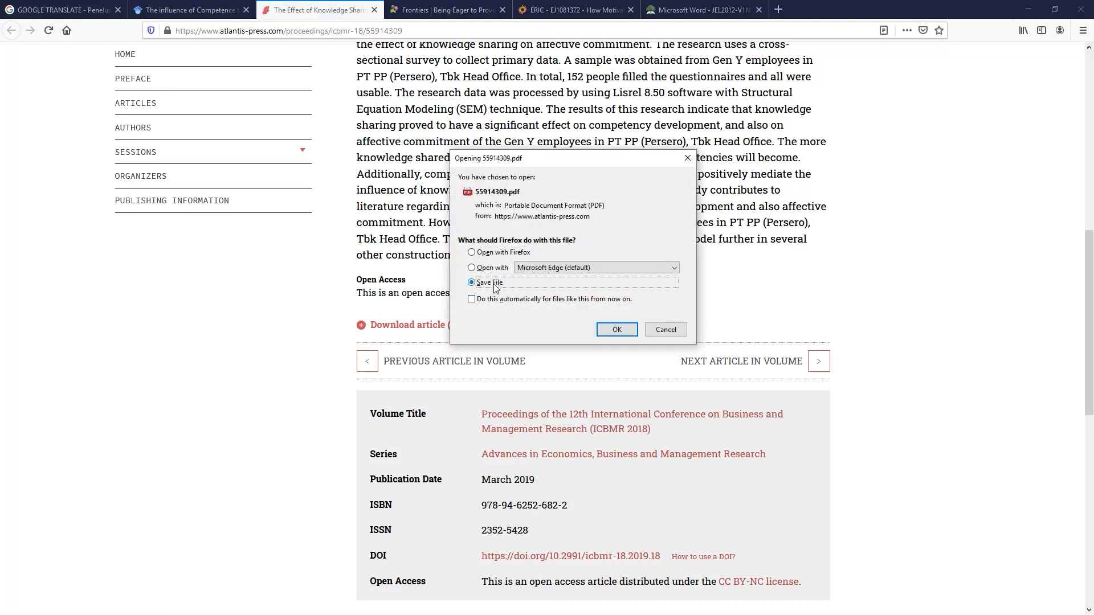
pyautogui.click(610, 333)
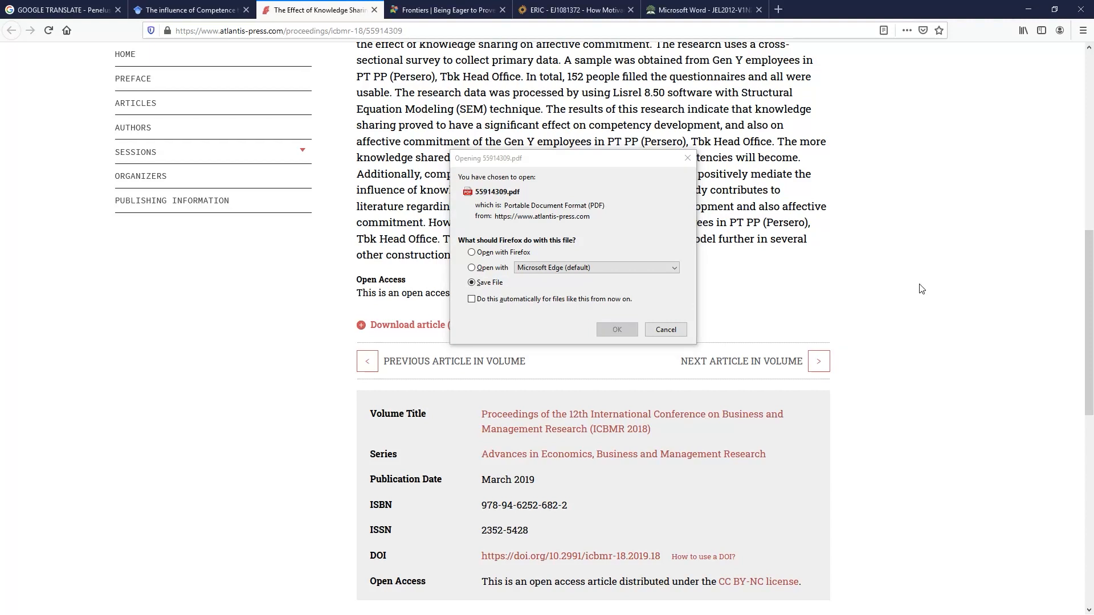
pyautogui.click(666, 330)
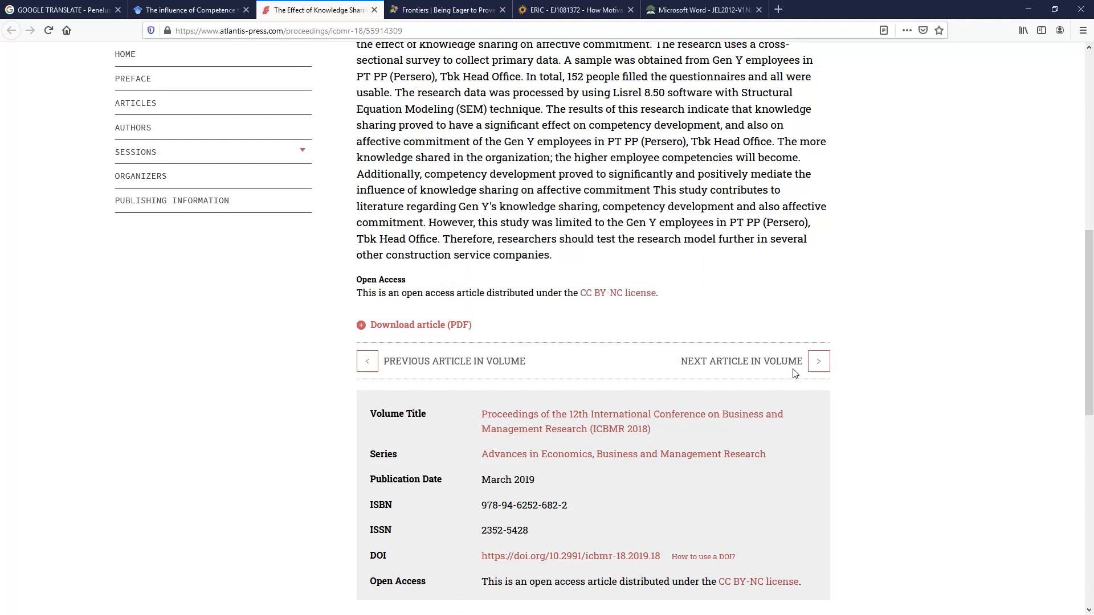
# Step: Switch to the Word document and review the English keyword phrases for relationships and influences between the variables
pyautogui.press('super')
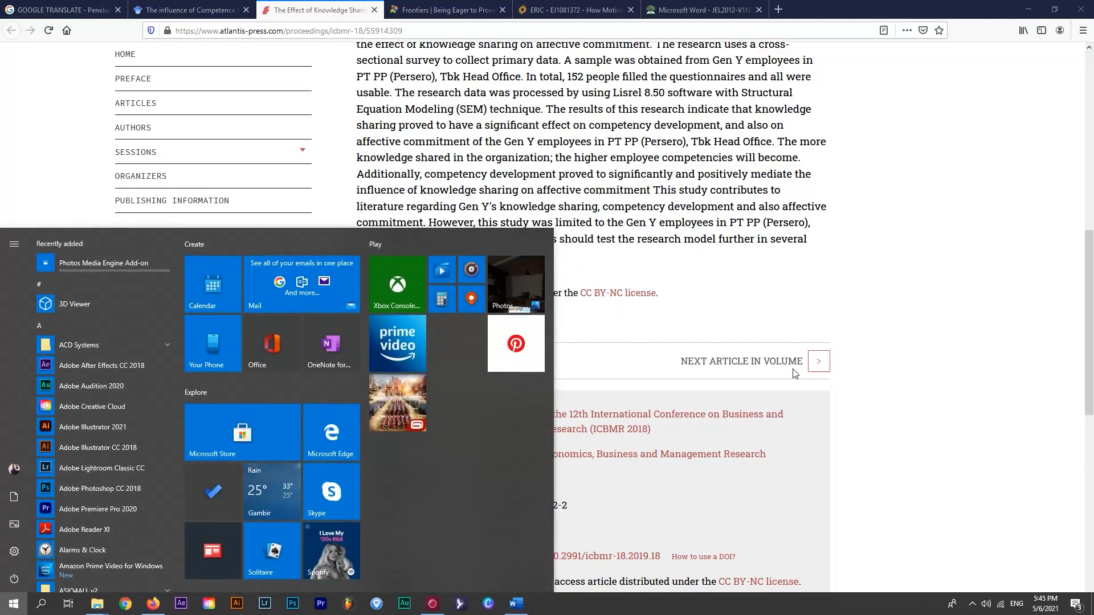
pyautogui.click(517, 603)
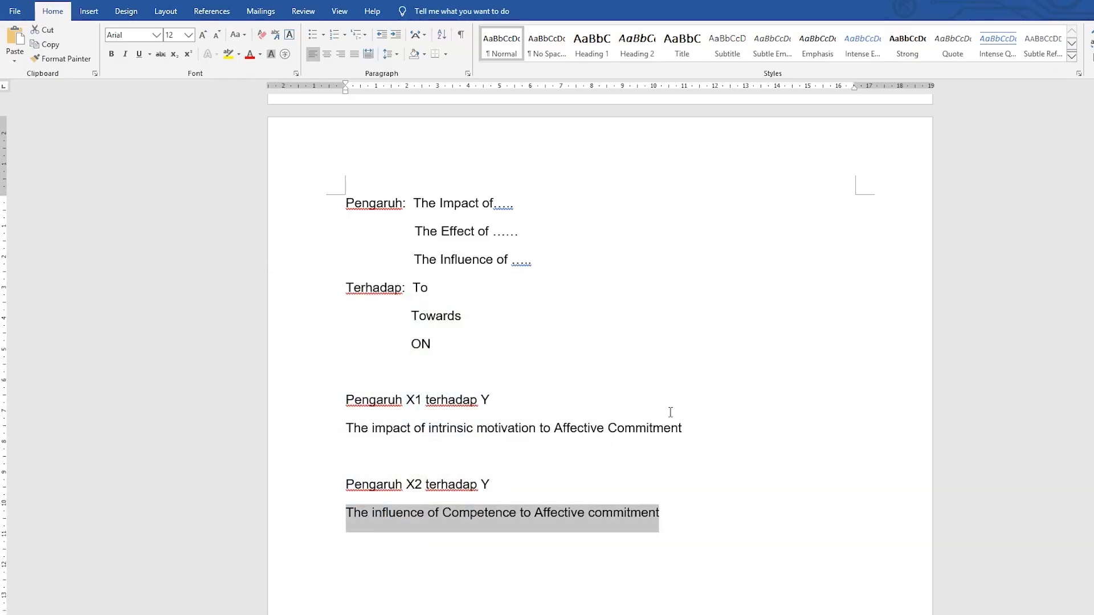
pyautogui.click(759, 523)
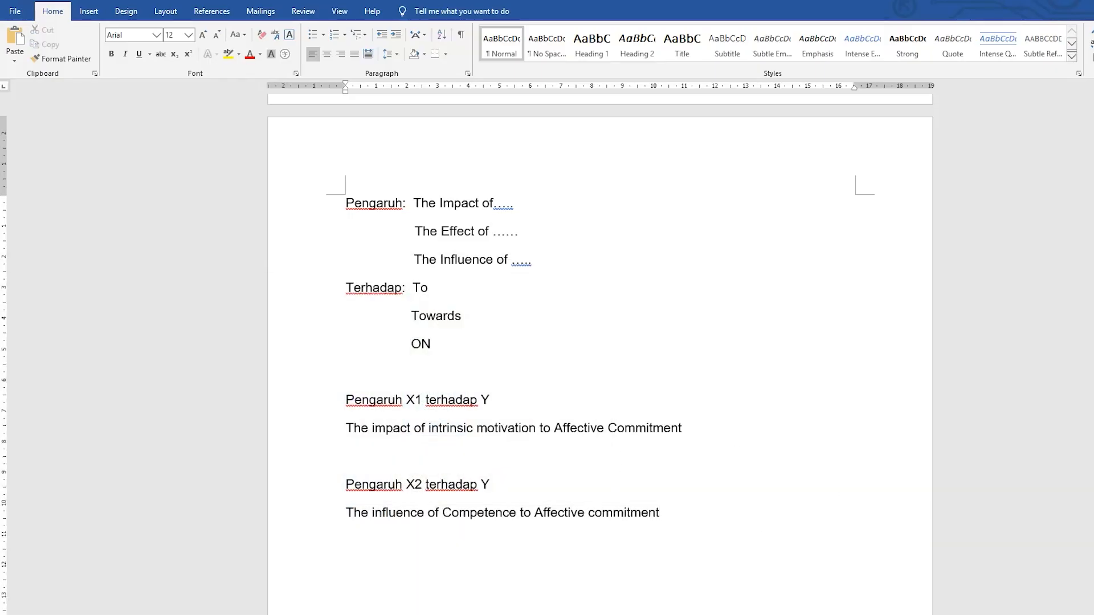
pyautogui.scroll(12, 777, 517)
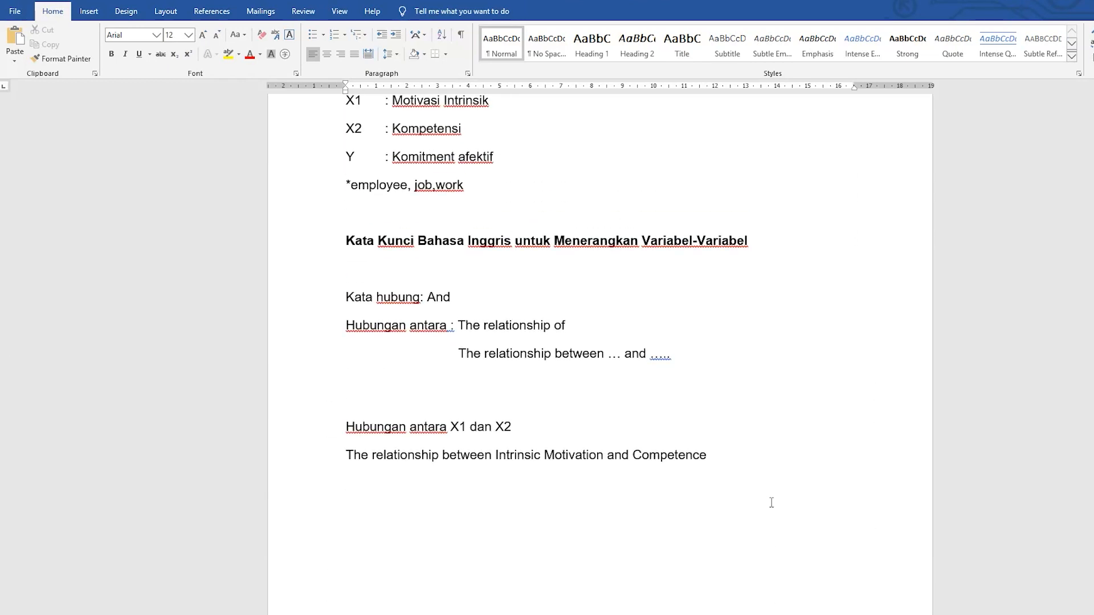
pyautogui.scroll(1, 772, 503)
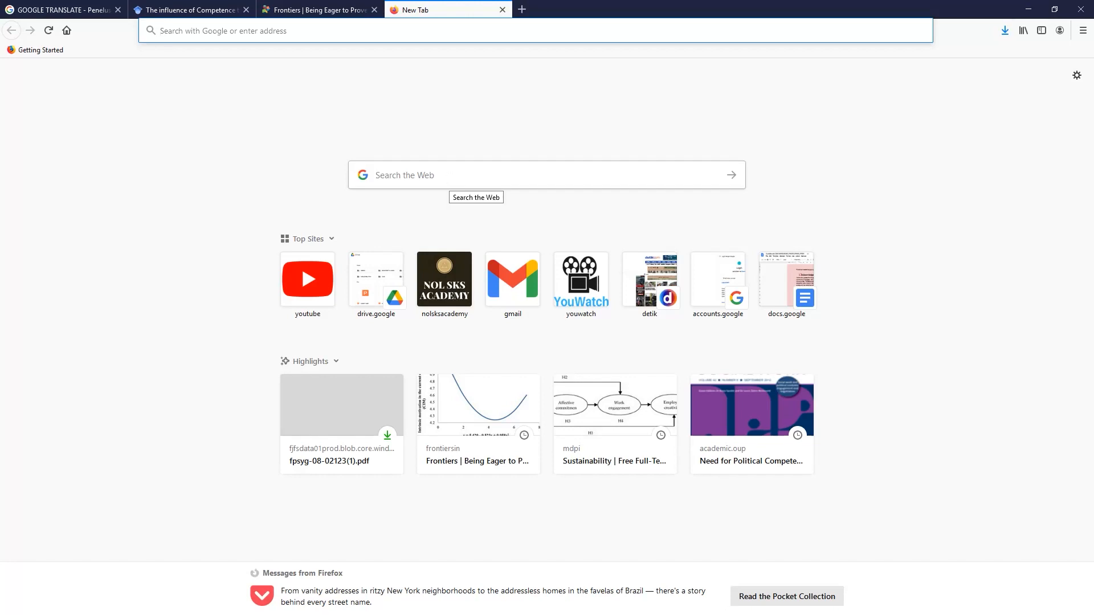
# Step: Search the web for "TRANSLATE PDF" and open the Online Doc Translator site from the results
pyautogui.click(421, 184)
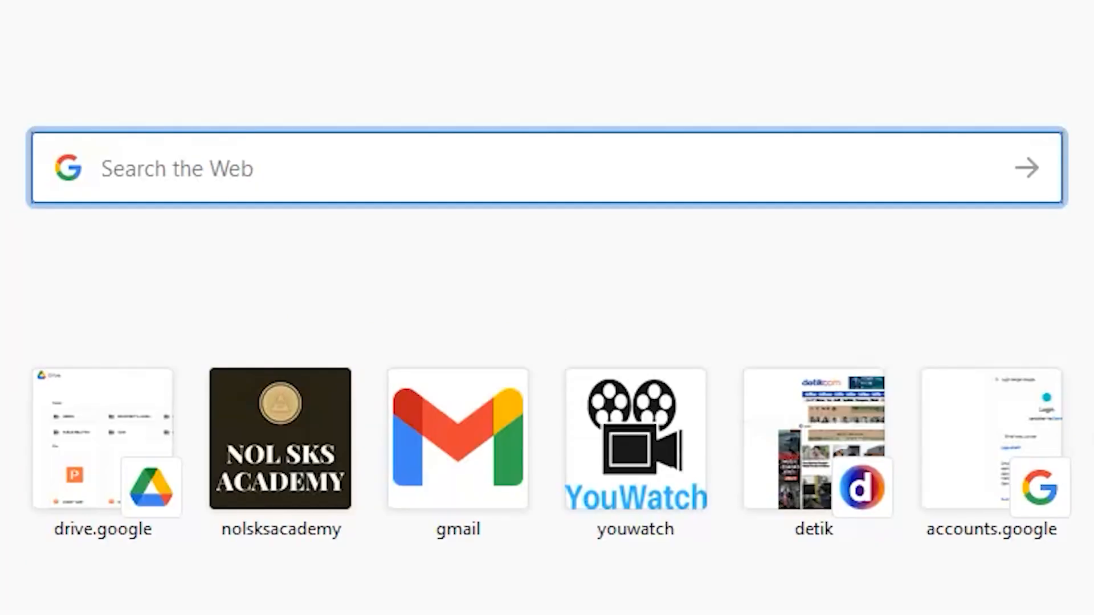
pyautogui.write('TRANSLATE')
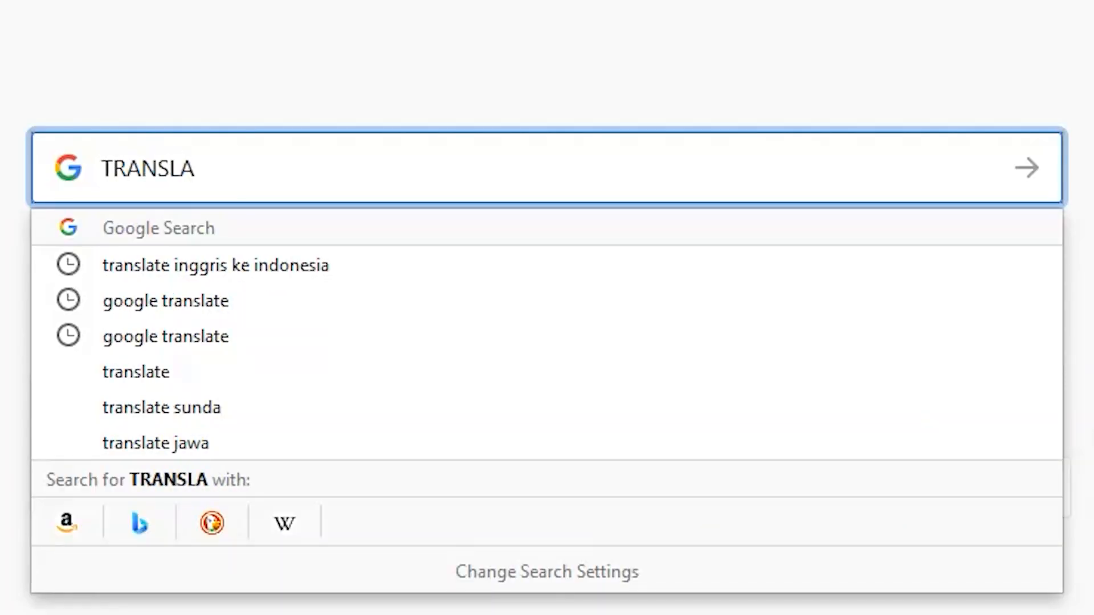
pyautogui.write(' PDF')
pyautogui.press('Return')
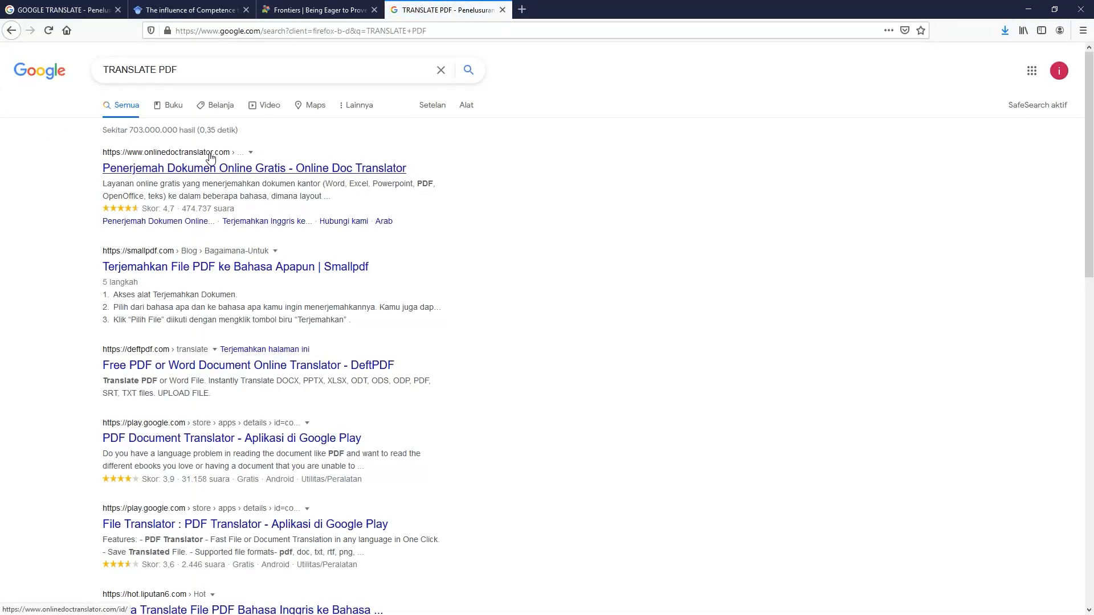
pyautogui.click(348, 169)
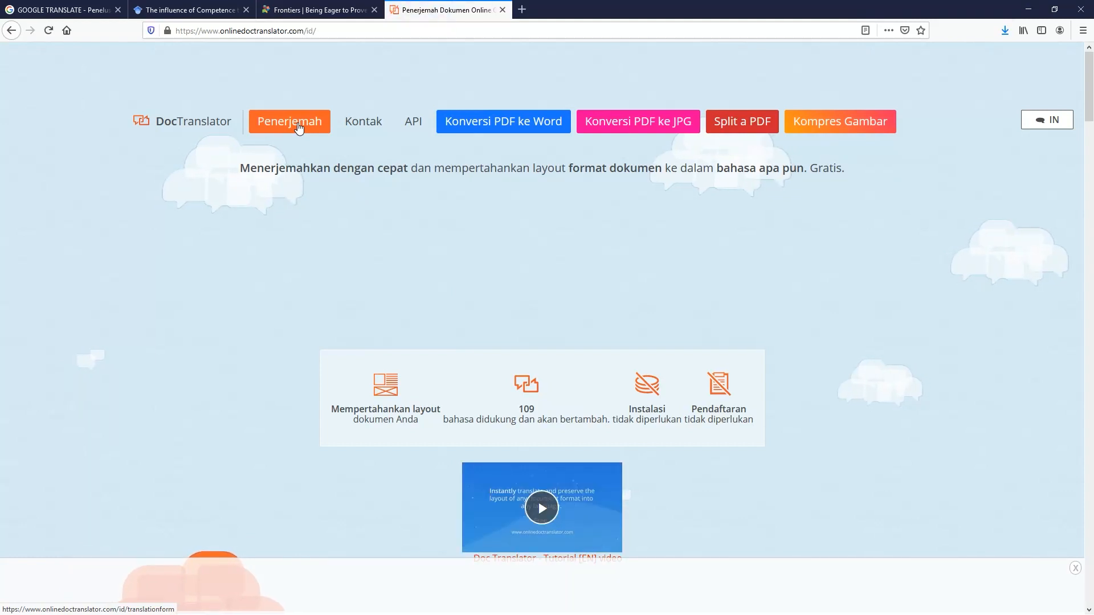
# Step: Open the site's document translation form and upload the fpsyg-08-02123 PDF from the Downloads folder
pyautogui.click(299, 127)
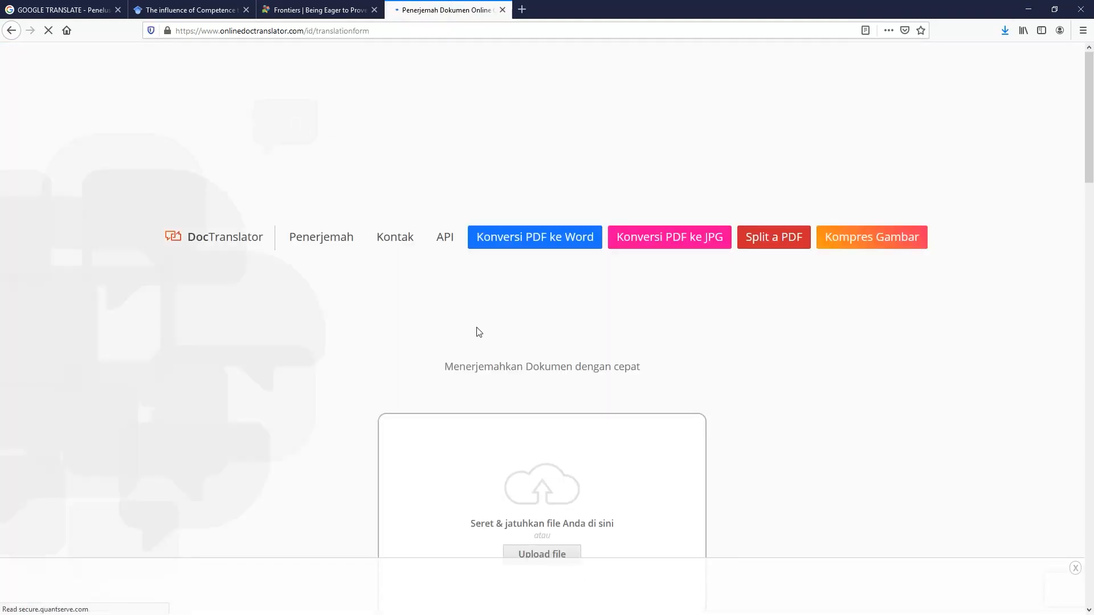
pyautogui.scroll(-3, 481, 331)
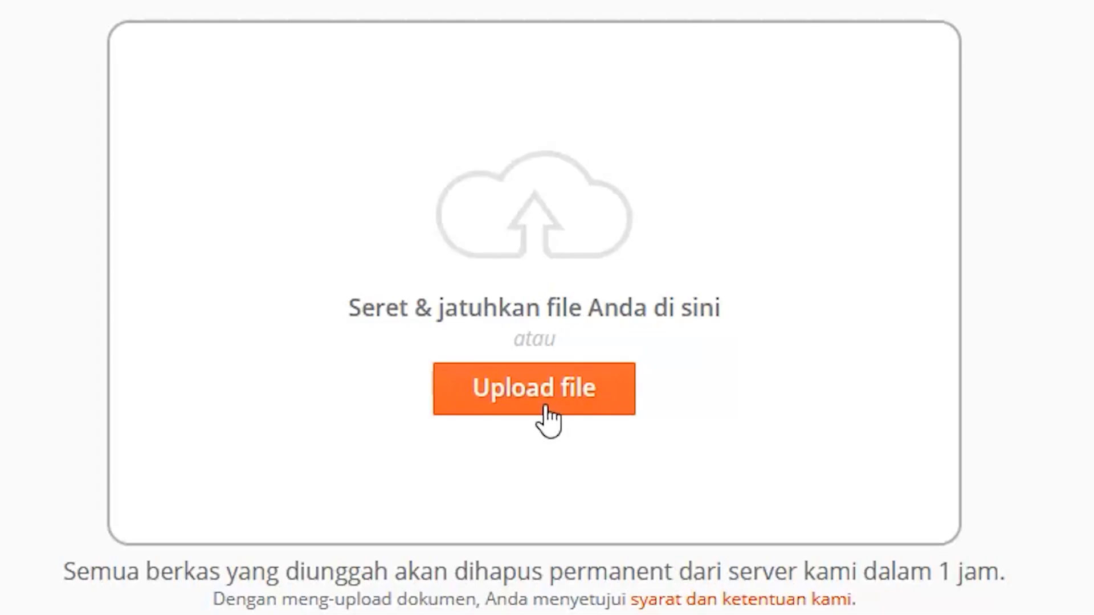
pyautogui.click(545, 405)
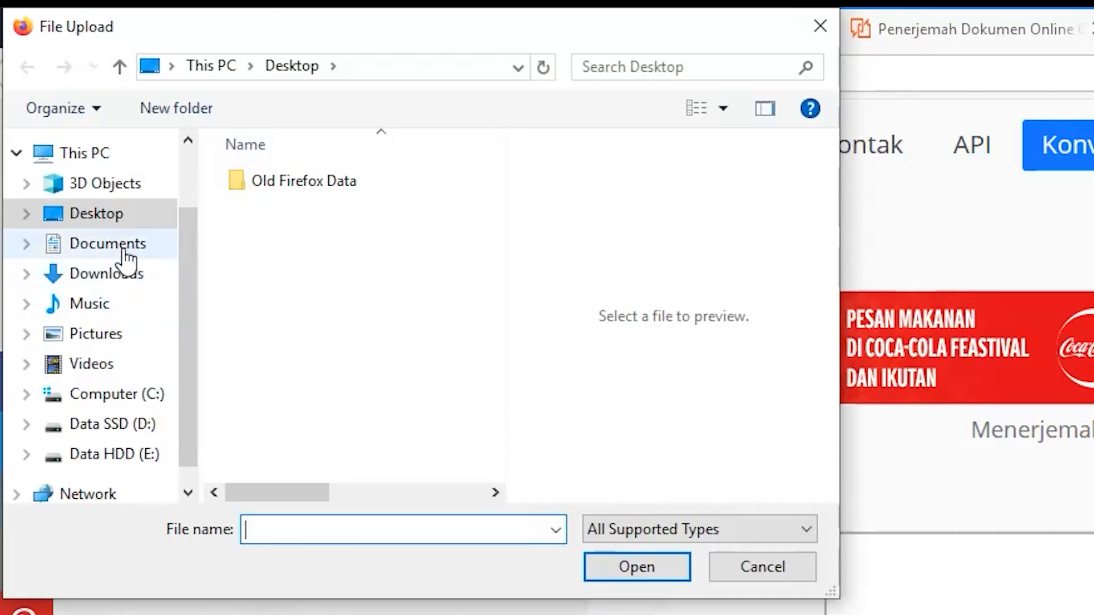
pyautogui.click(114, 278)
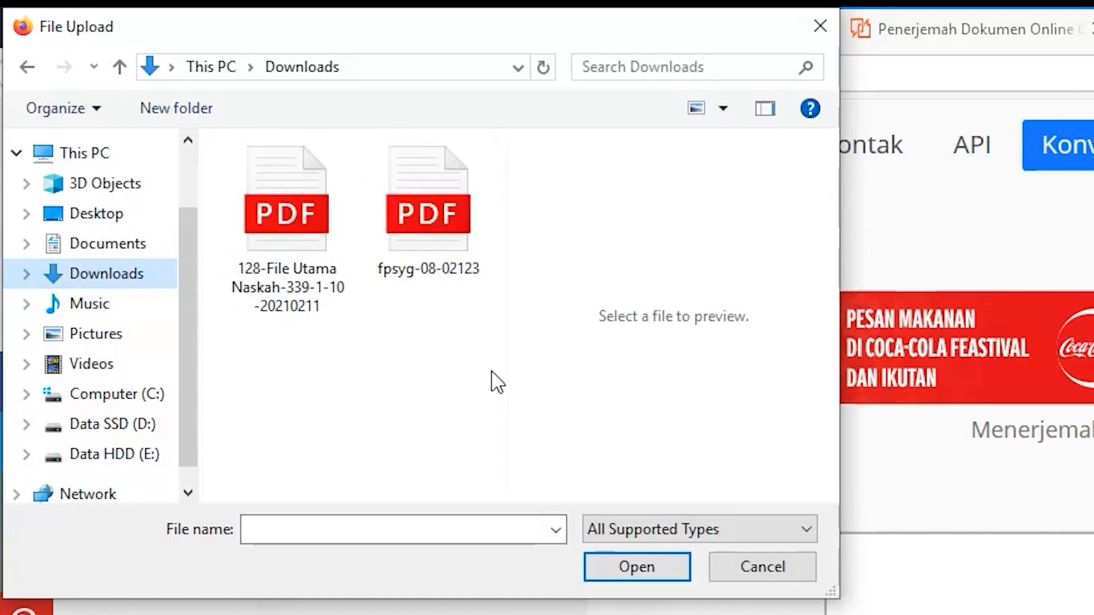
pyautogui.click(450, 218)
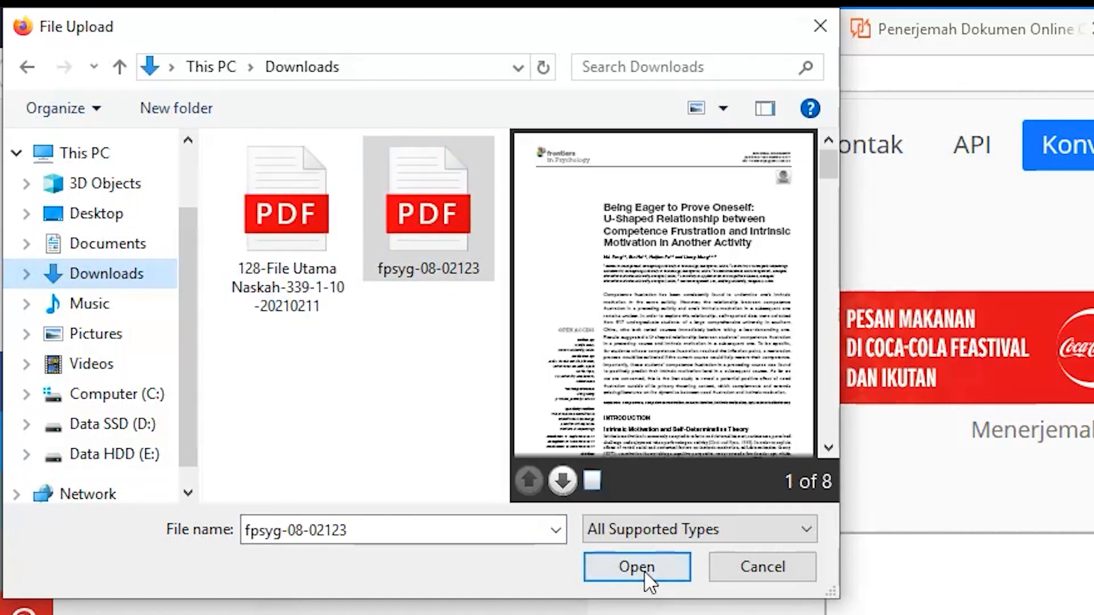
pyautogui.click(646, 573)
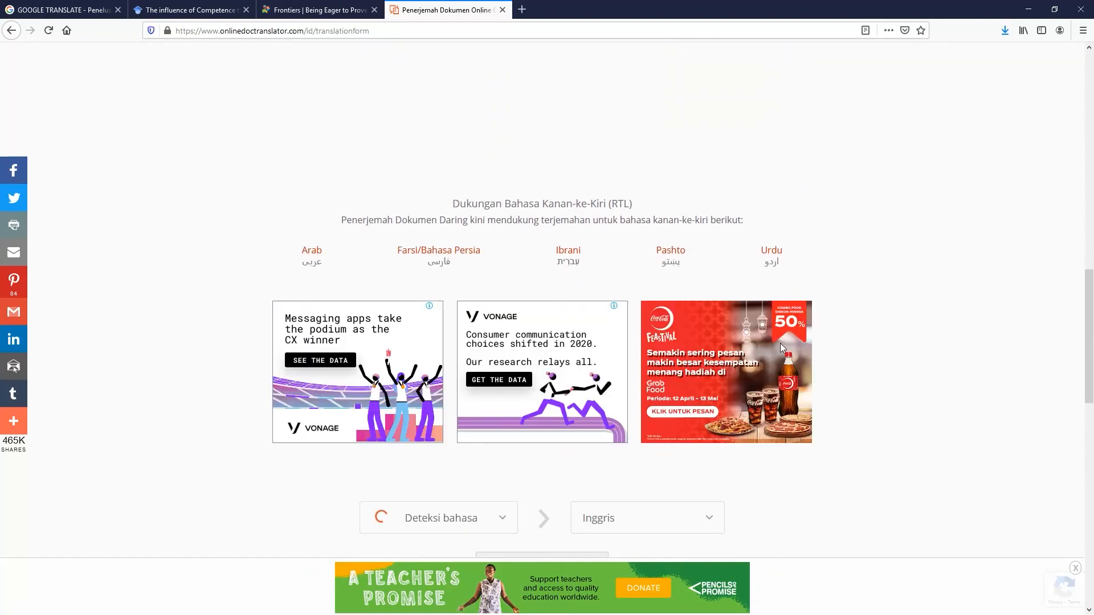
# Step: Set the target language to Indonesia and start translating the uploaded PDF
pyautogui.scroll(-3, 763, 342)
pyautogui.scroll(-2, 774, 366)
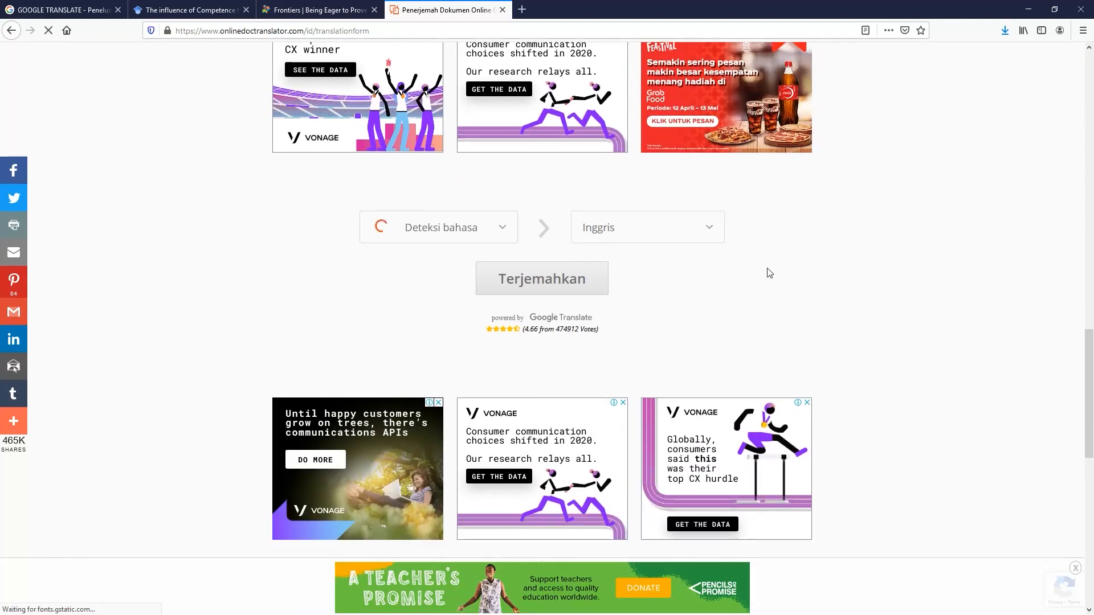
pyautogui.click(685, 232)
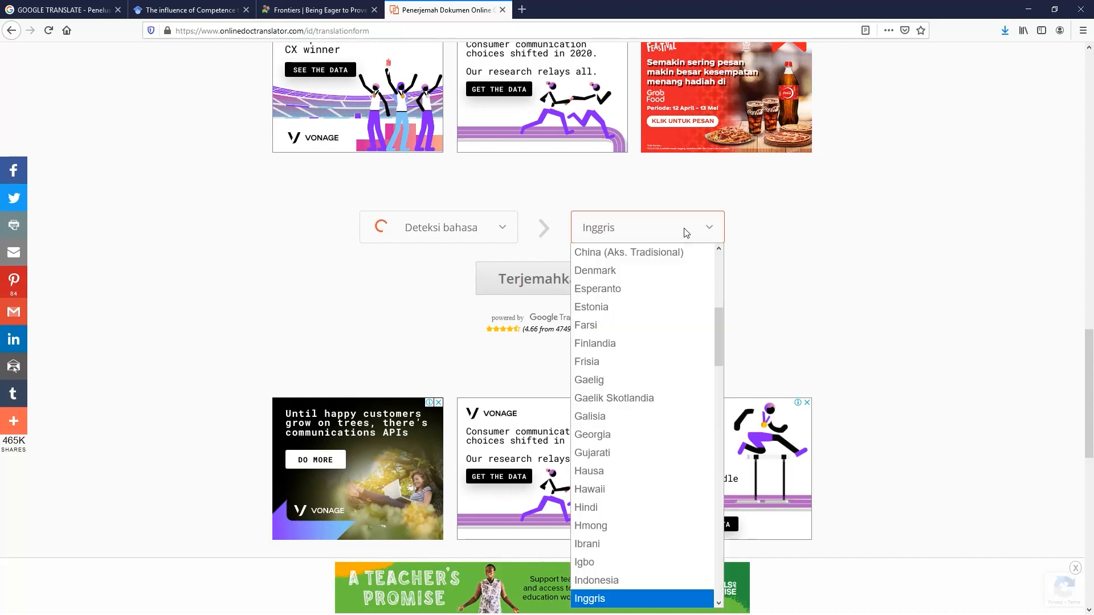
pyautogui.click(626, 579)
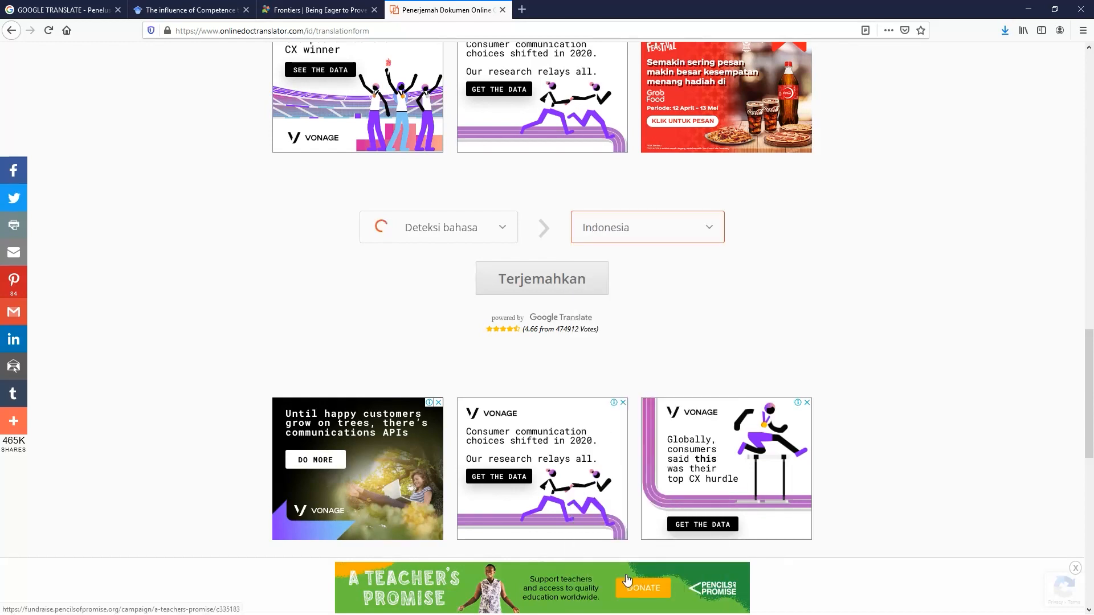
pyautogui.click(565, 277)
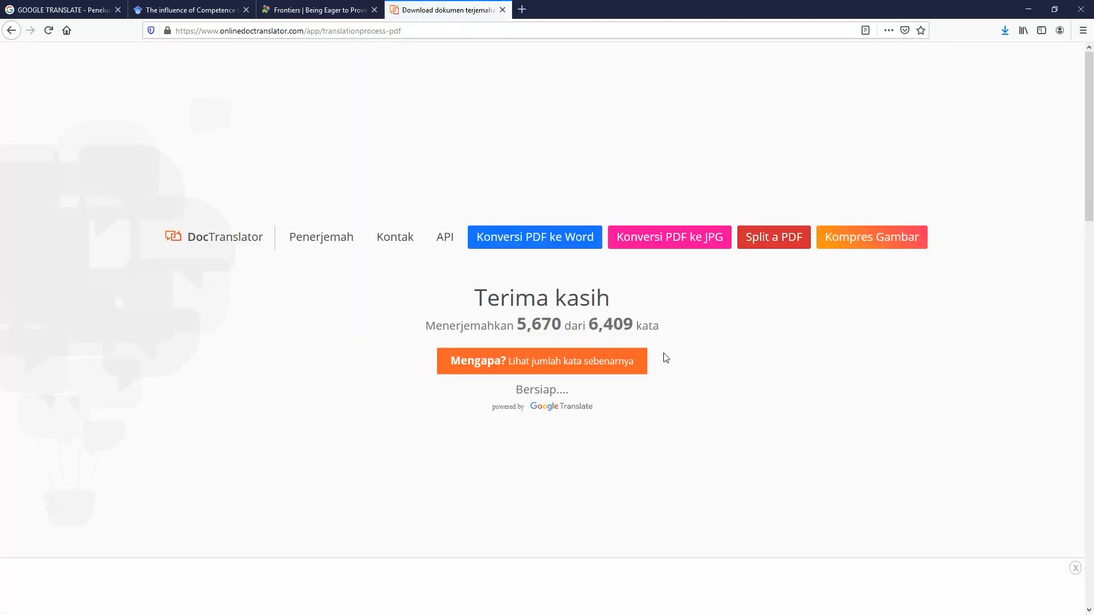
# Step: Download the translated document fpsyg-08-02123.en.id.pdf with the Save File option
pyautogui.scroll(-1, 663, 355)
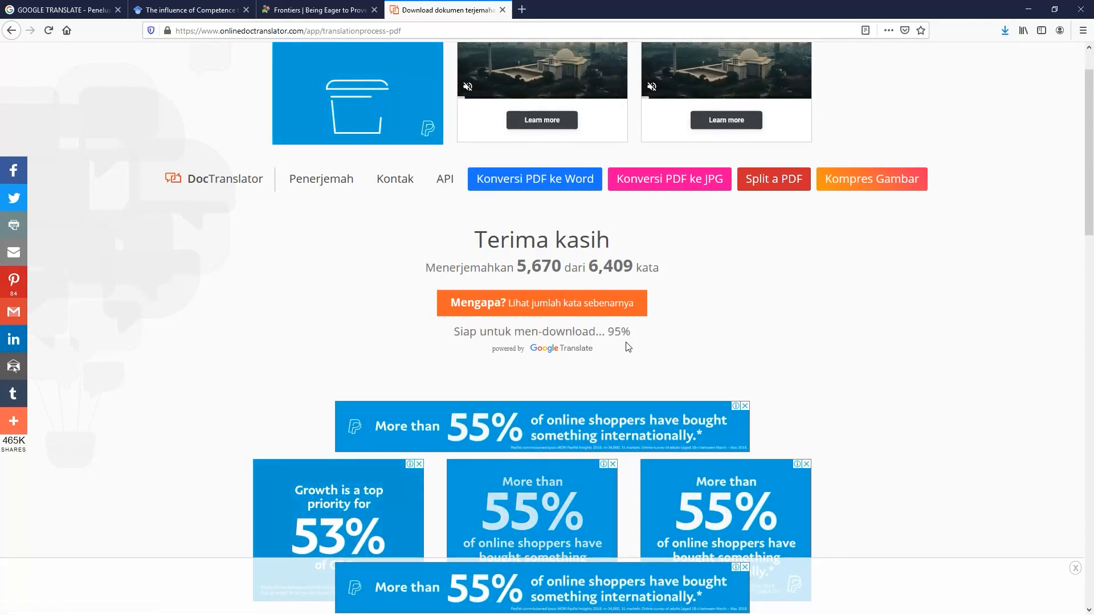
pyautogui.scroll(-5, 627, 348)
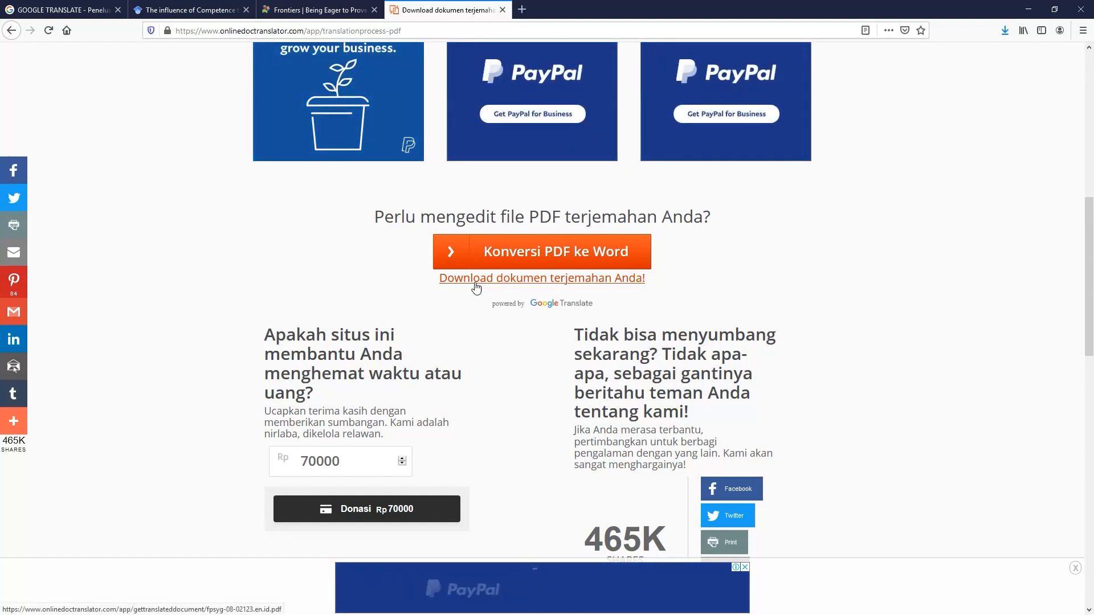
pyautogui.click(475, 282)
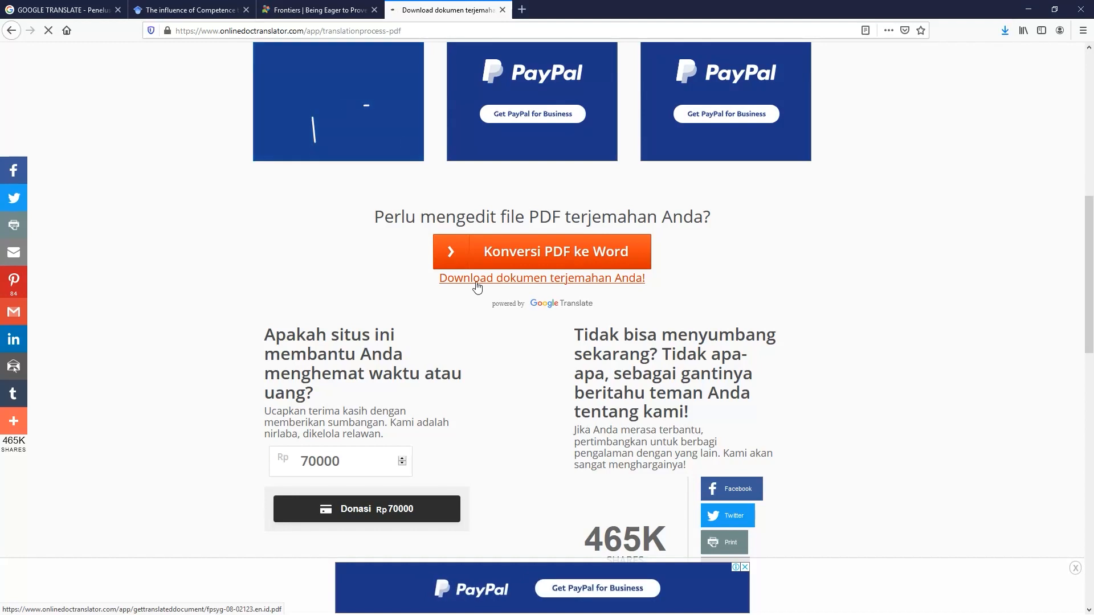
pyautogui.click(472, 282)
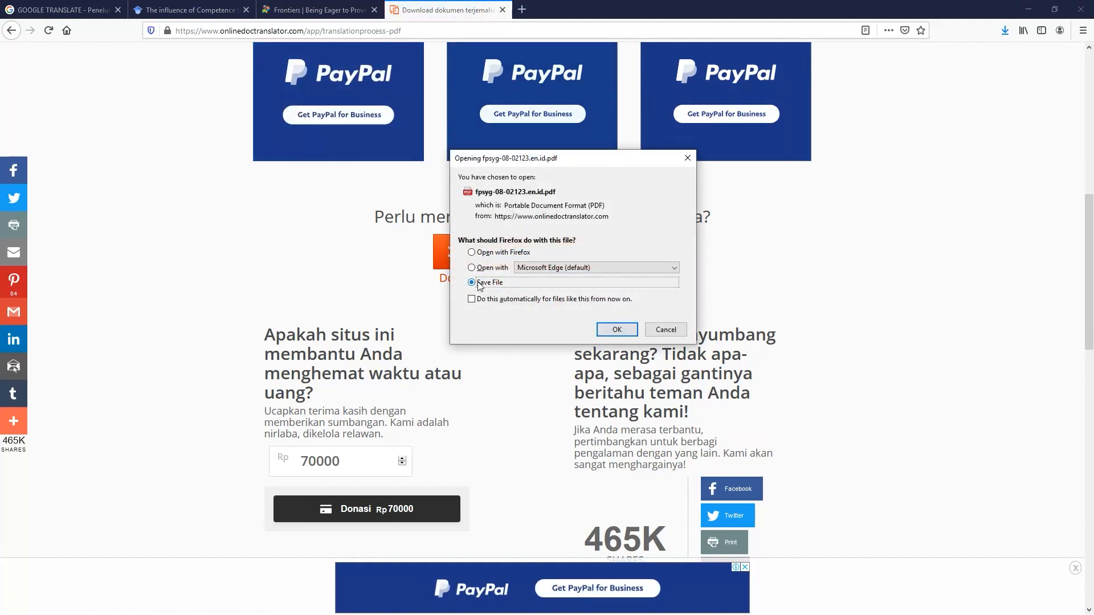
pyautogui.click(616, 330)
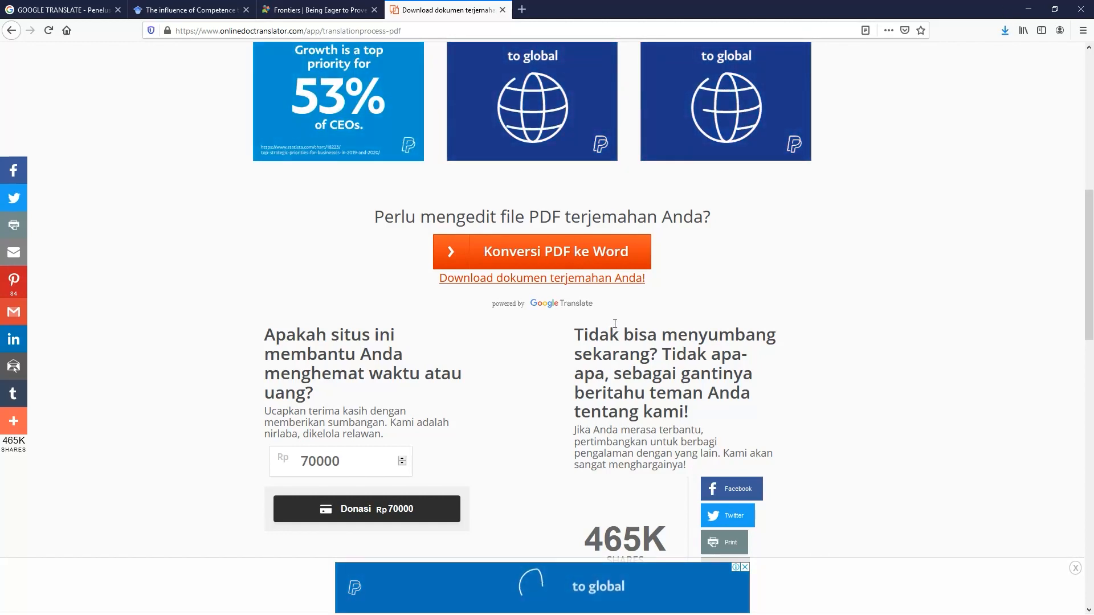
# Step: Switch to the Downloads folder in File Explorer and open the translated PDF fpsyg-08-02123.en.id
pyautogui.press('super')
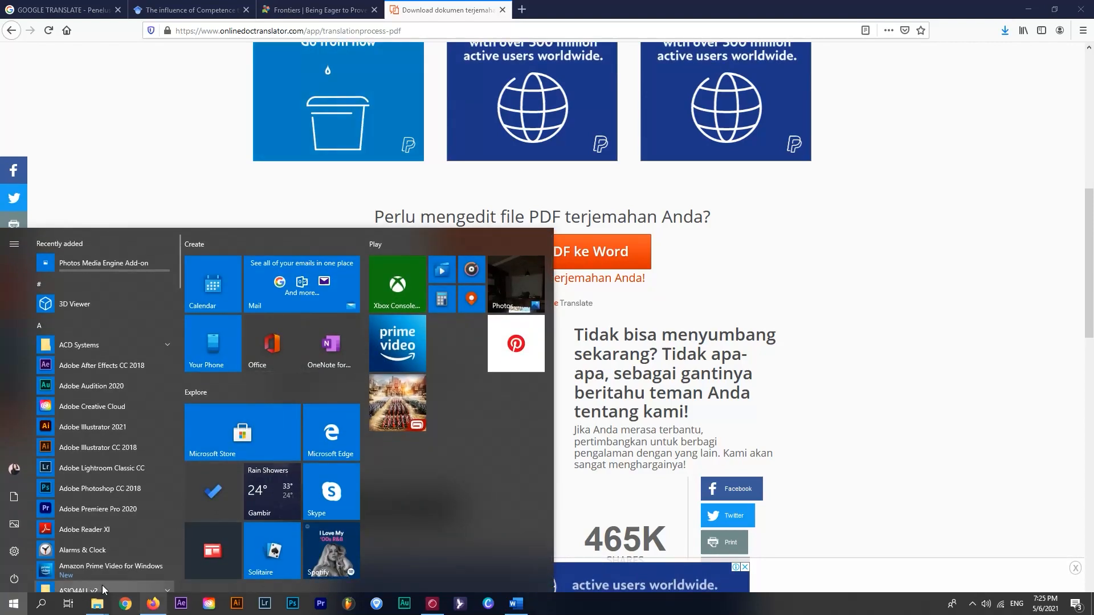
pyautogui.moveTo(103, 609)
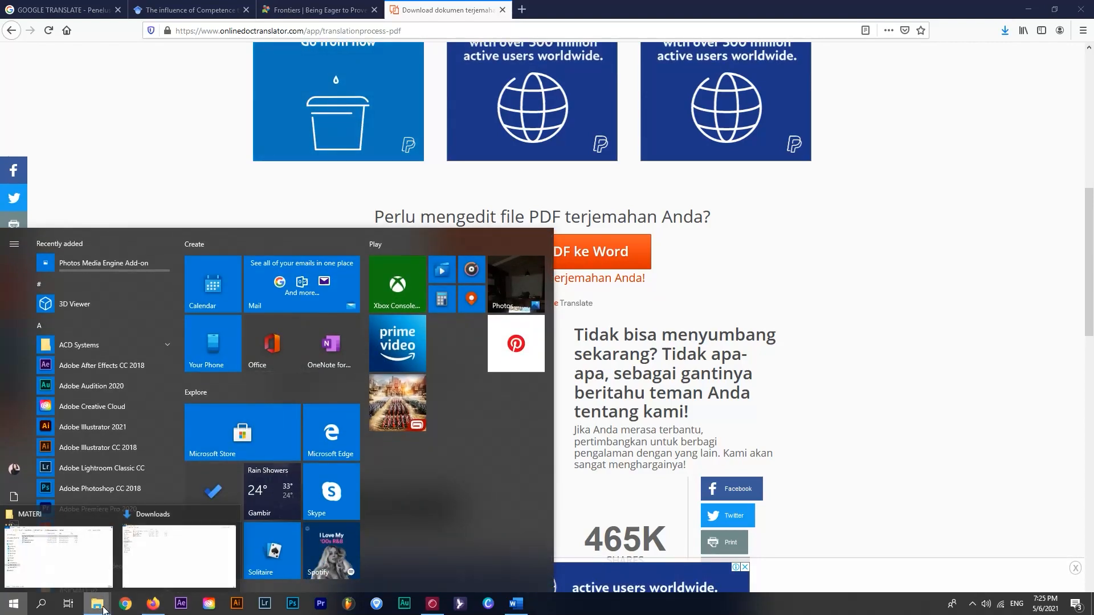
pyautogui.click(152, 547)
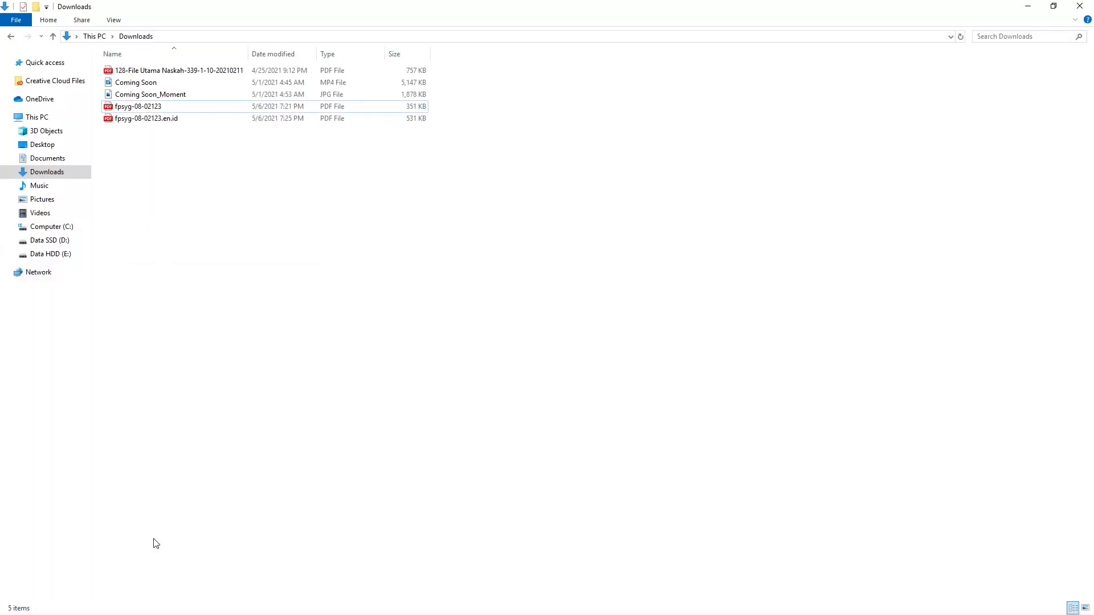
pyautogui.doubleClick(176, 121)
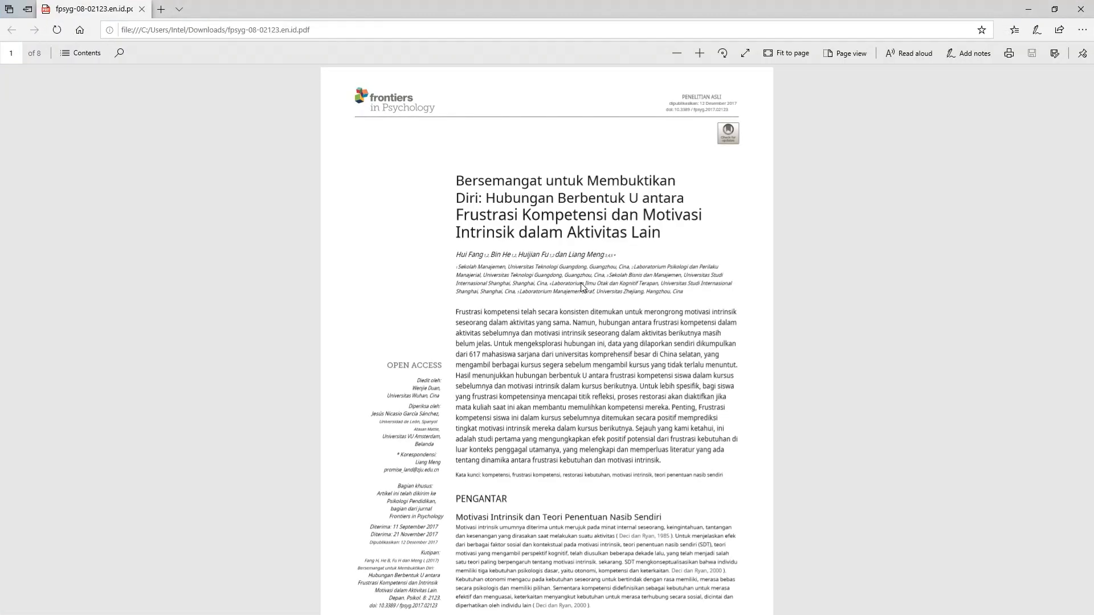
# Step: Skim the translated PDF, checking the Indonesian title, abstract and body text across its pages
pyautogui.scroll(-3, 560, 268)
pyautogui.scroll(3, 561, 269)
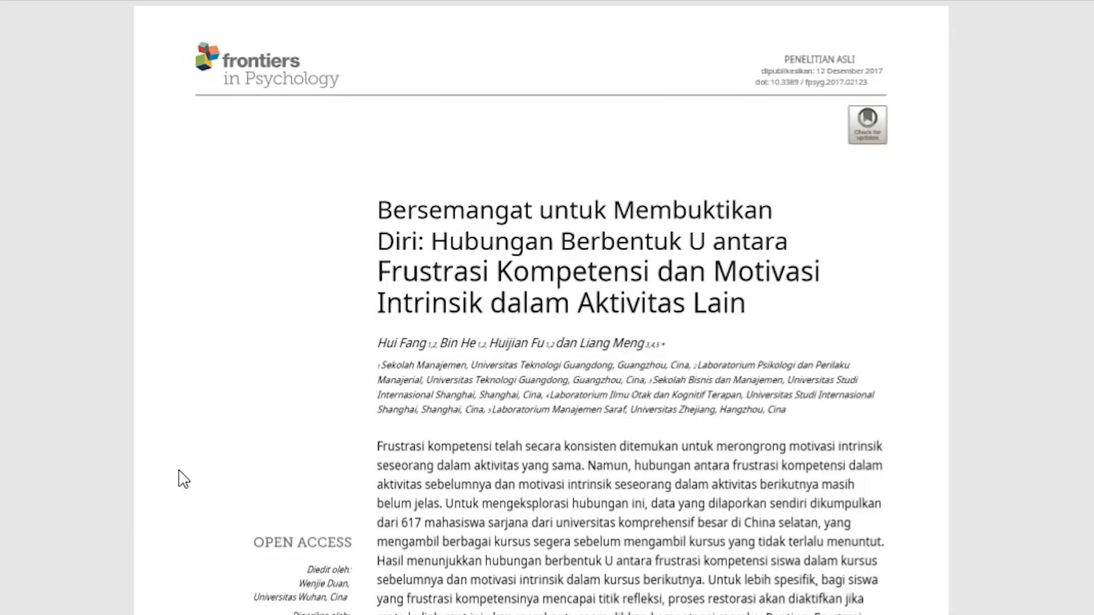
pyautogui.scroll(-3, 423, 411)
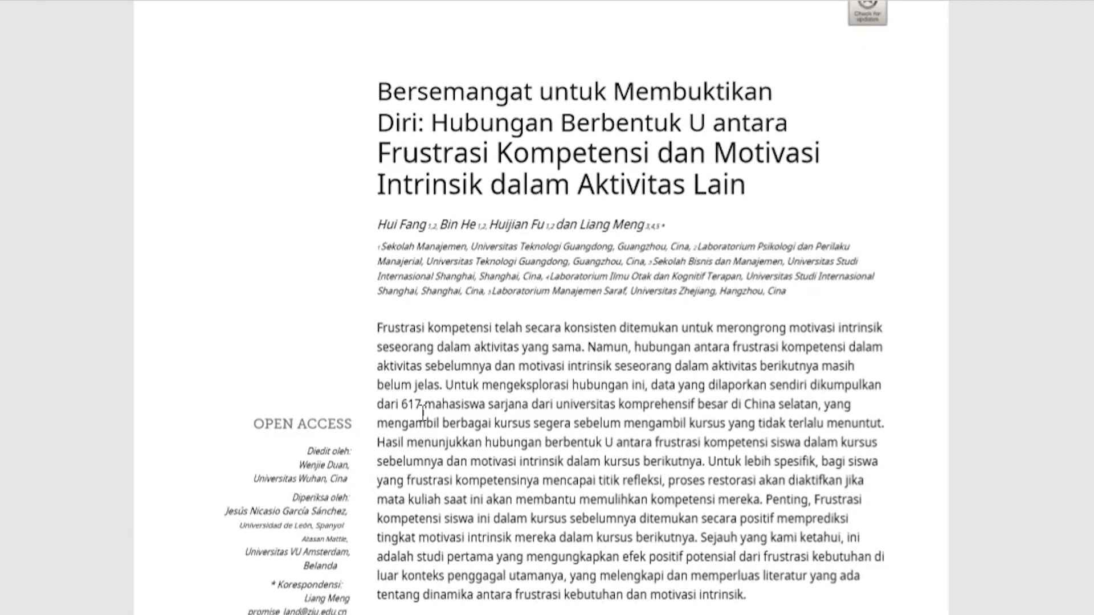
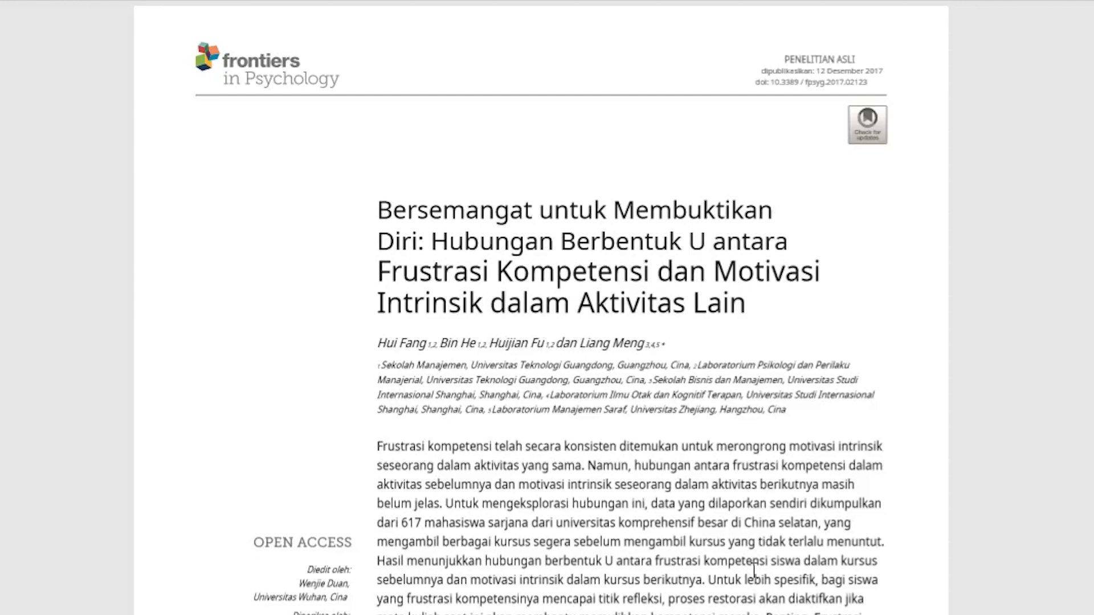
pyautogui.scroll(-3, 789, 590)
pyautogui.scroll(-15, 786, 582)
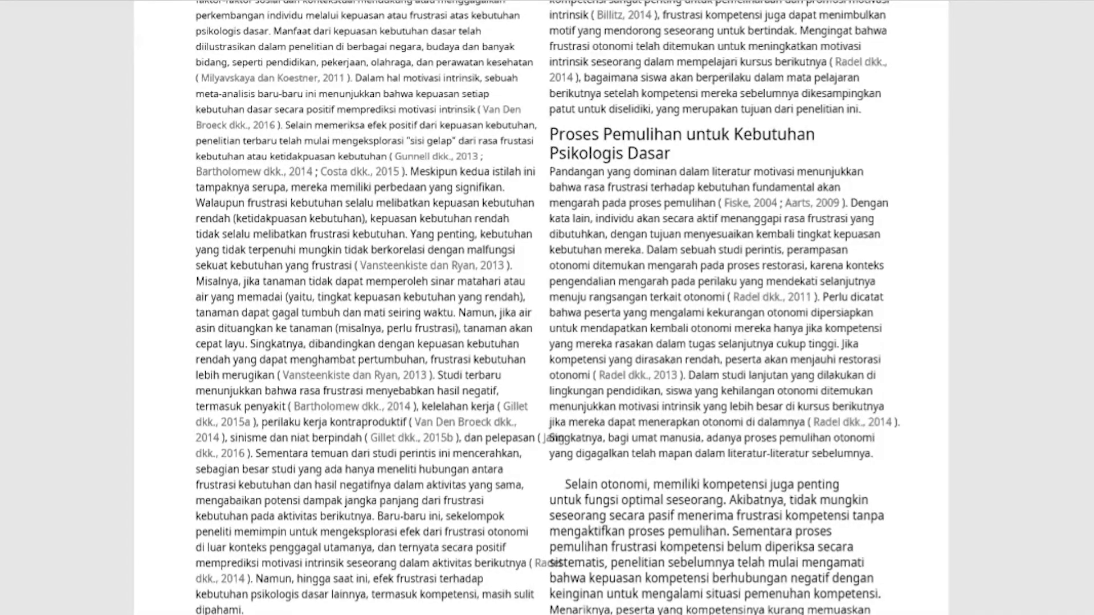
pyautogui.scroll(-15, 1026, 525)
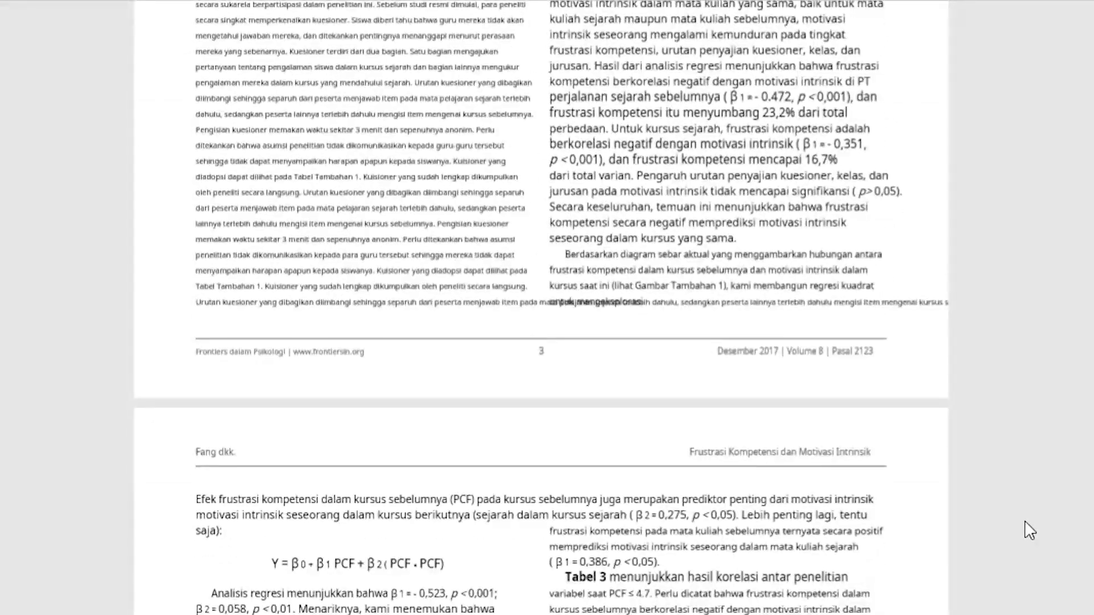
pyautogui.scroll(-8, 1024, 521)
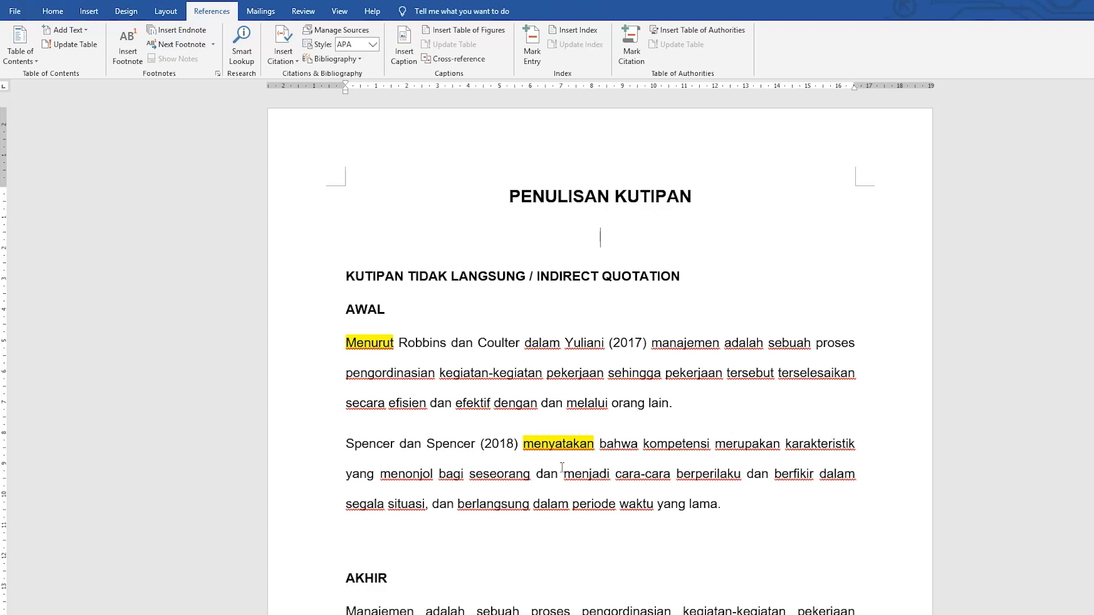
# Step: In the Word document on writing quotations, read the indirect quotation examples with the citation at the beginning and at the end
pyautogui.scroll(-1, 562, 468)
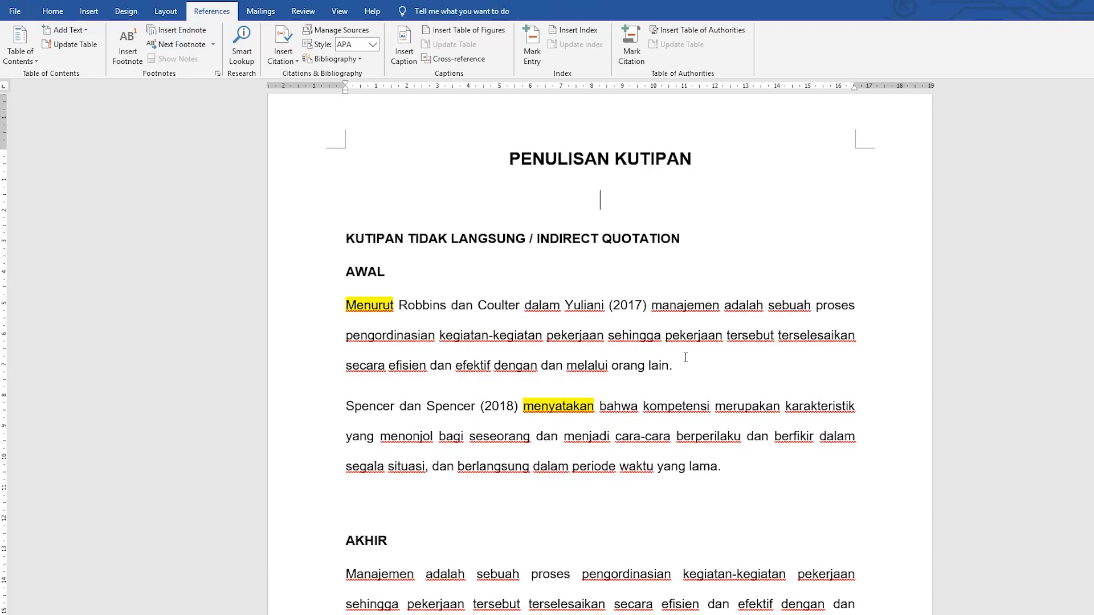
pyautogui.scroll(-1, 729, 422)
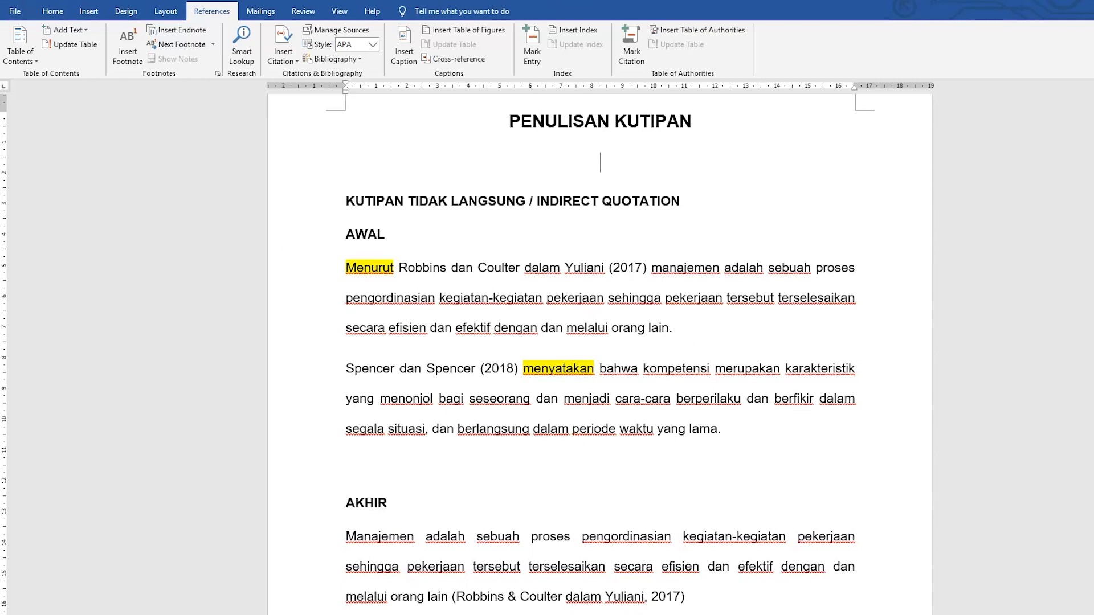
pyautogui.scroll(-1, 608, 473)
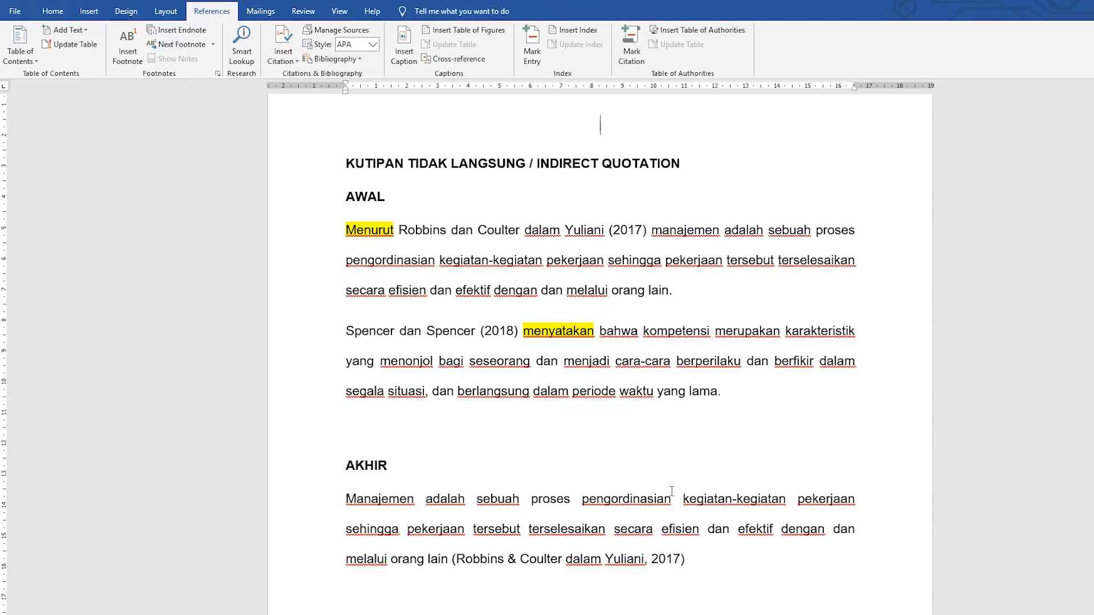
pyautogui.scroll(-2, 664, 517)
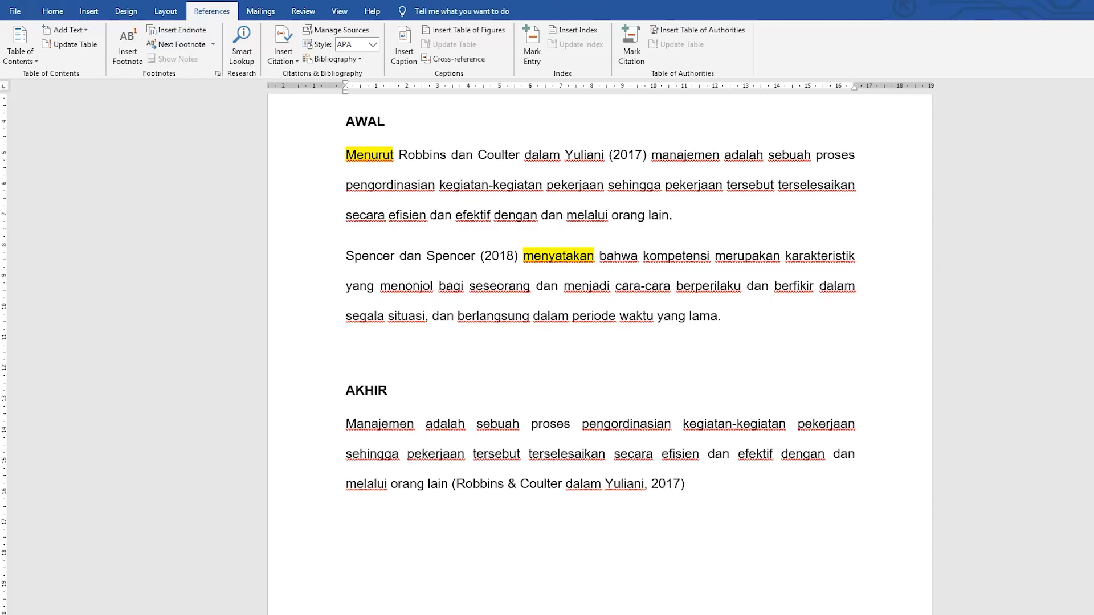
# Step: Read the direct quotation examples for quotes shorter than four lines and longer than four lines
pyautogui.scroll(-10, 488, 509)
pyautogui.scroll(-3, 489, 509)
pyautogui.scroll(-2, 600, 355)
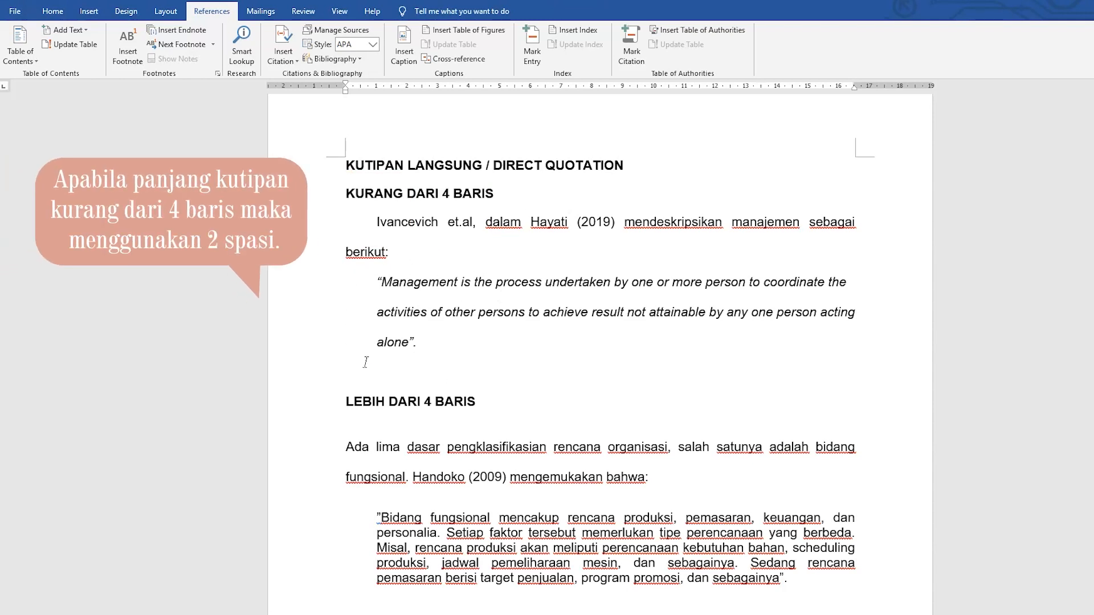
pyautogui.scroll(-2, 464, 373)
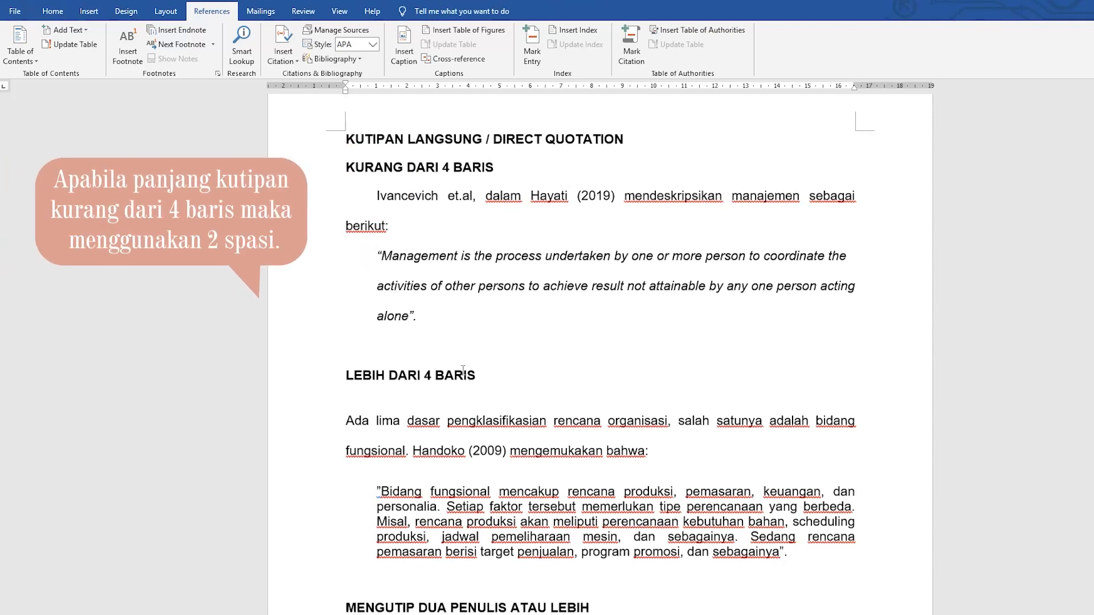
pyautogui.scroll(-1, 464, 371)
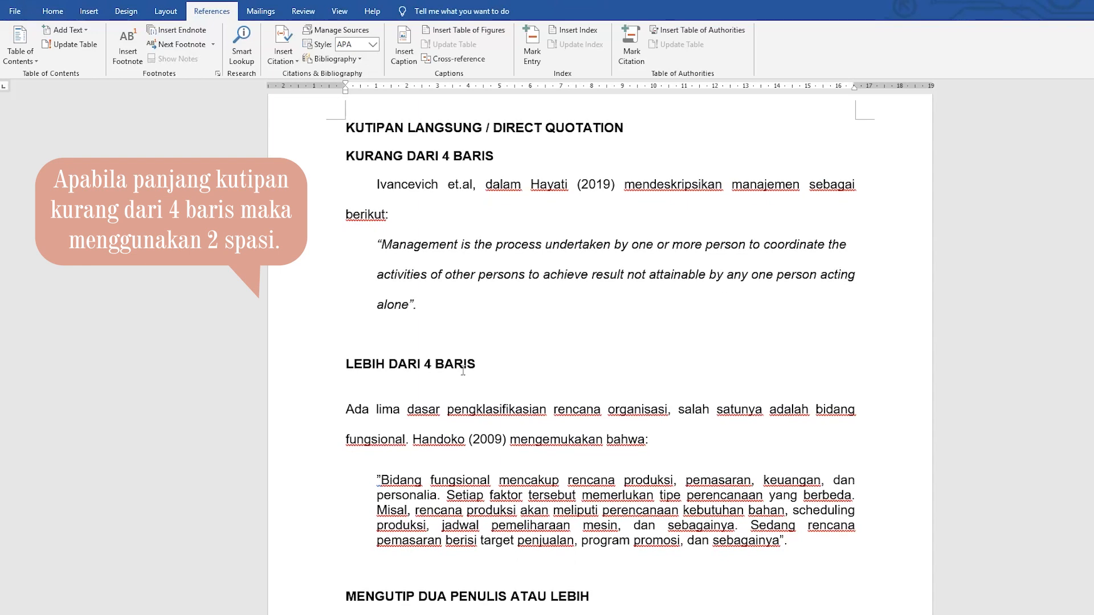
pyautogui.scroll(-4, 464, 371)
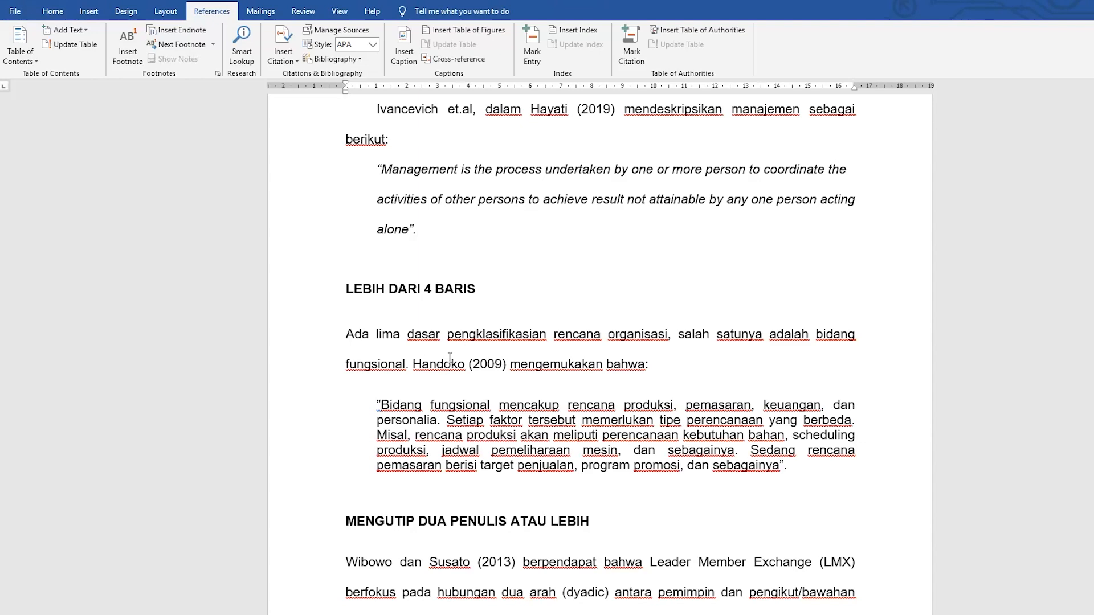
pyautogui.scroll(1, 439, 357)
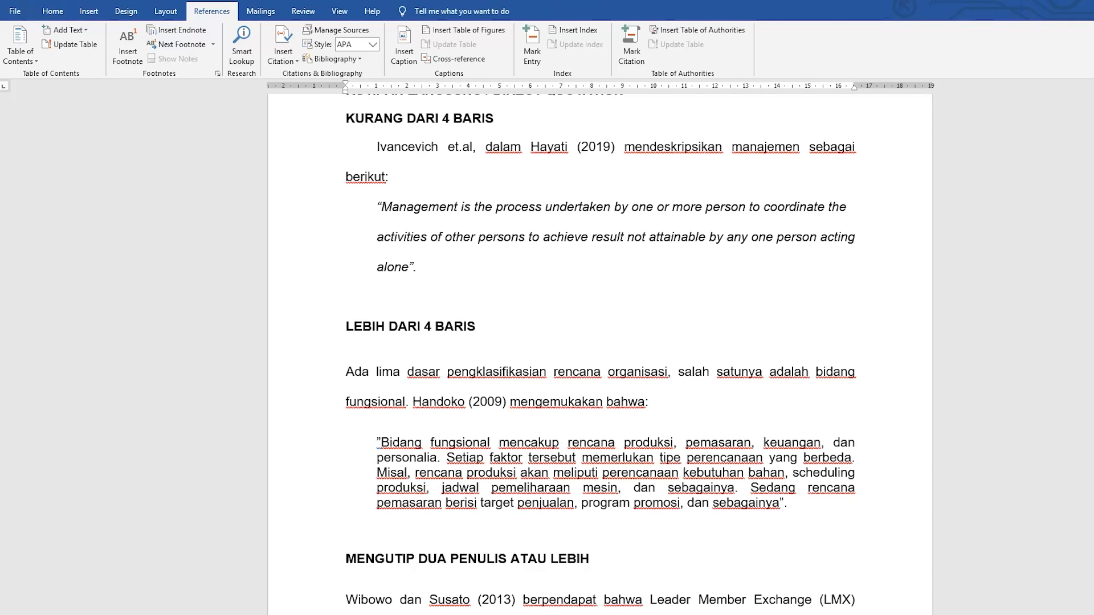
# Step: Examine the examples for citing two or more authors and for citing references from third and further sources
pyautogui.scroll(-3, 602, 438)
pyautogui.scroll(-2, 603, 438)
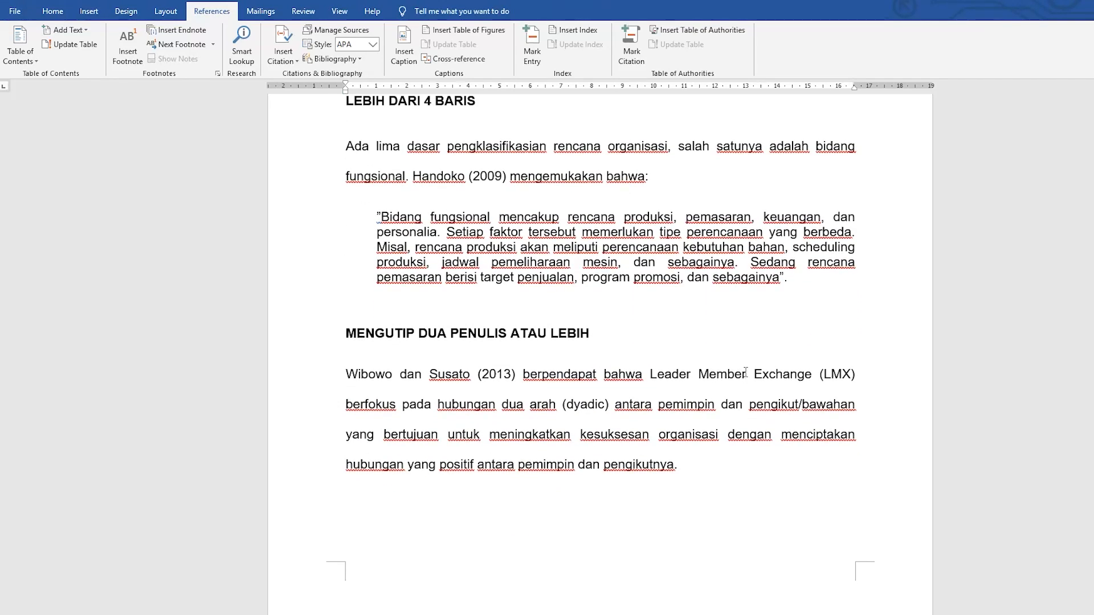
pyautogui.scroll(-2, 493, 462)
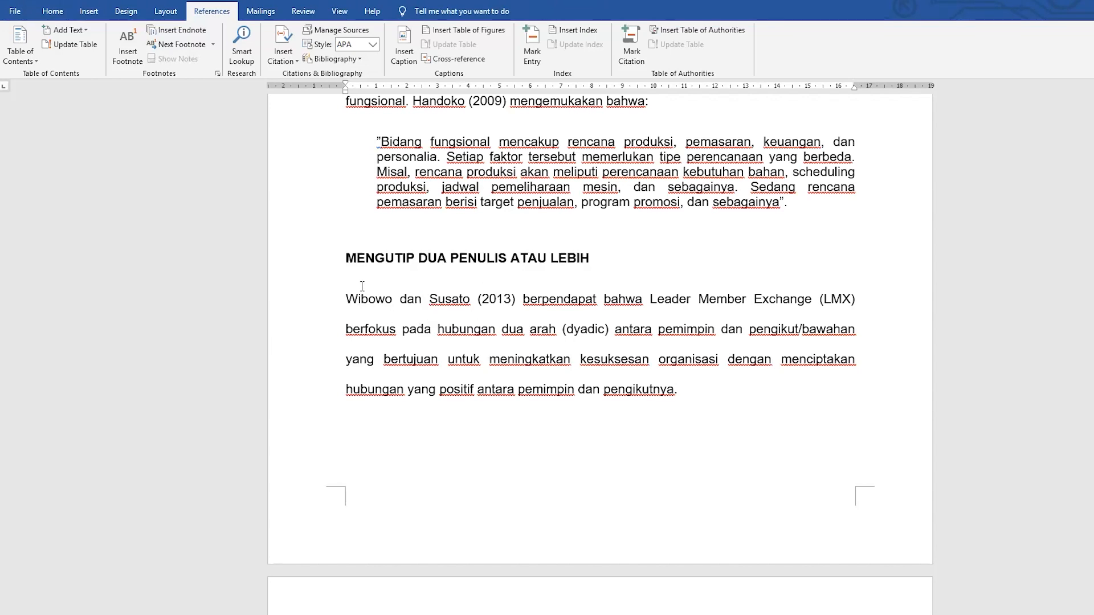
pyautogui.scroll(-6, 301, 486)
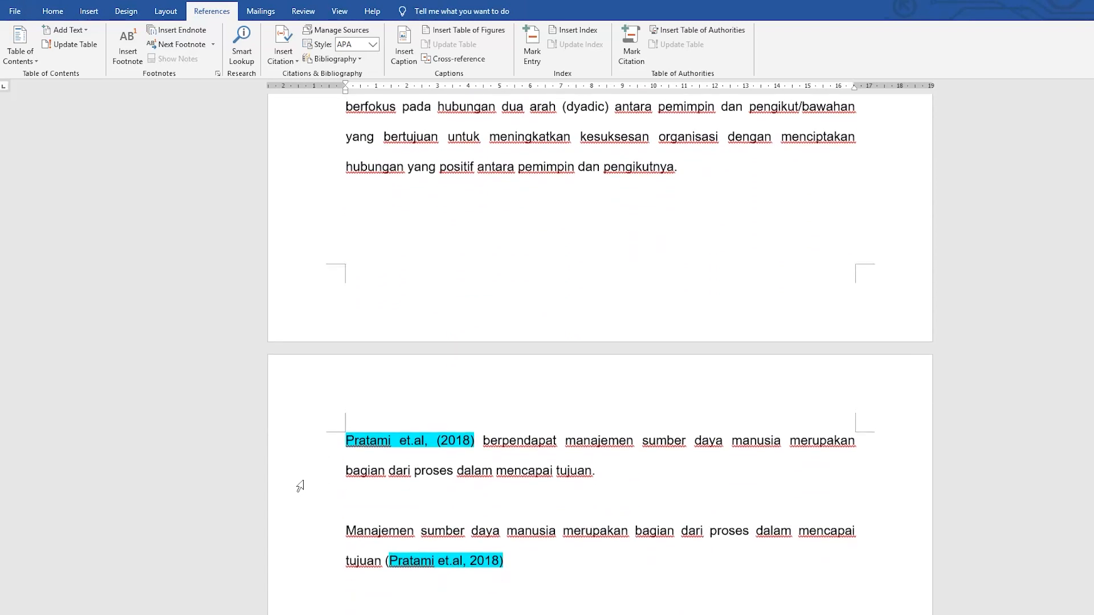
pyautogui.scroll(-2, 300, 486)
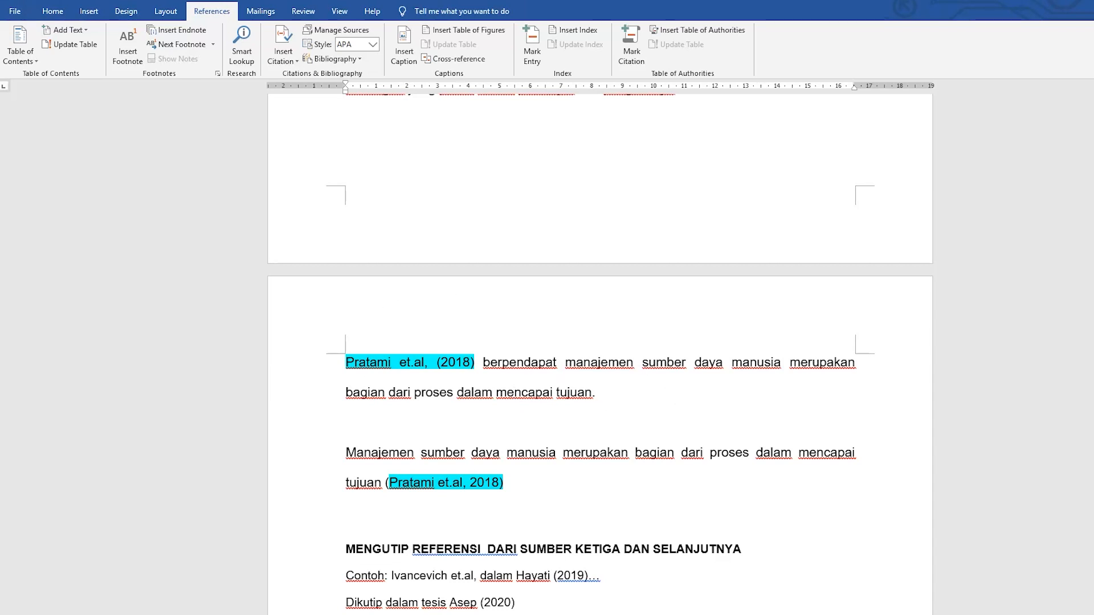
pyautogui.scroll(-2, 600, 352)
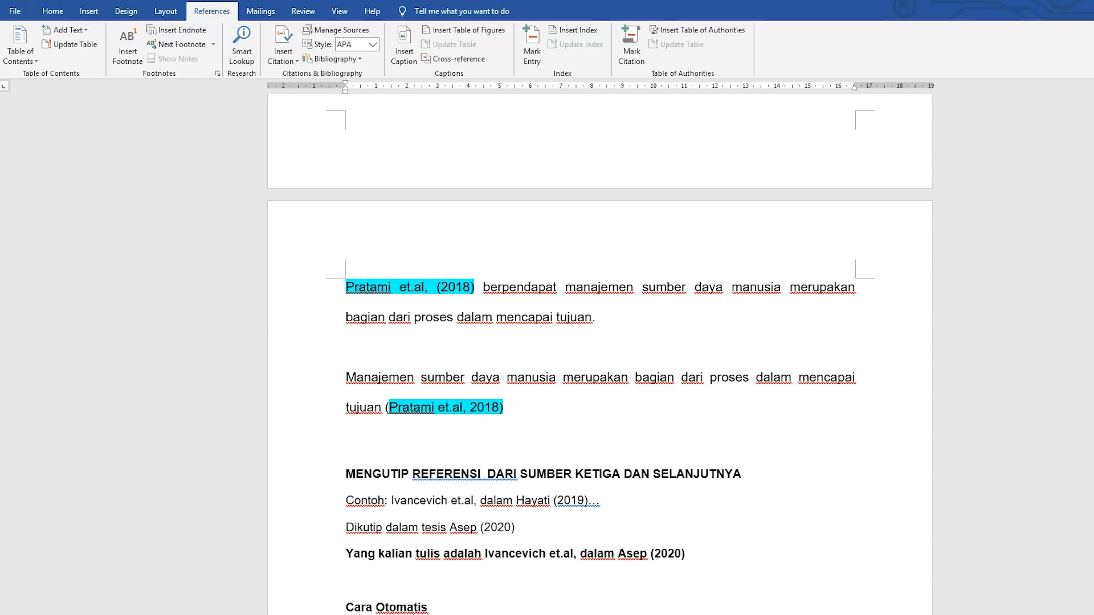
pyautogui.scroll(4, 529, 394)
pyautogui.scroll(-6, 529, 395)
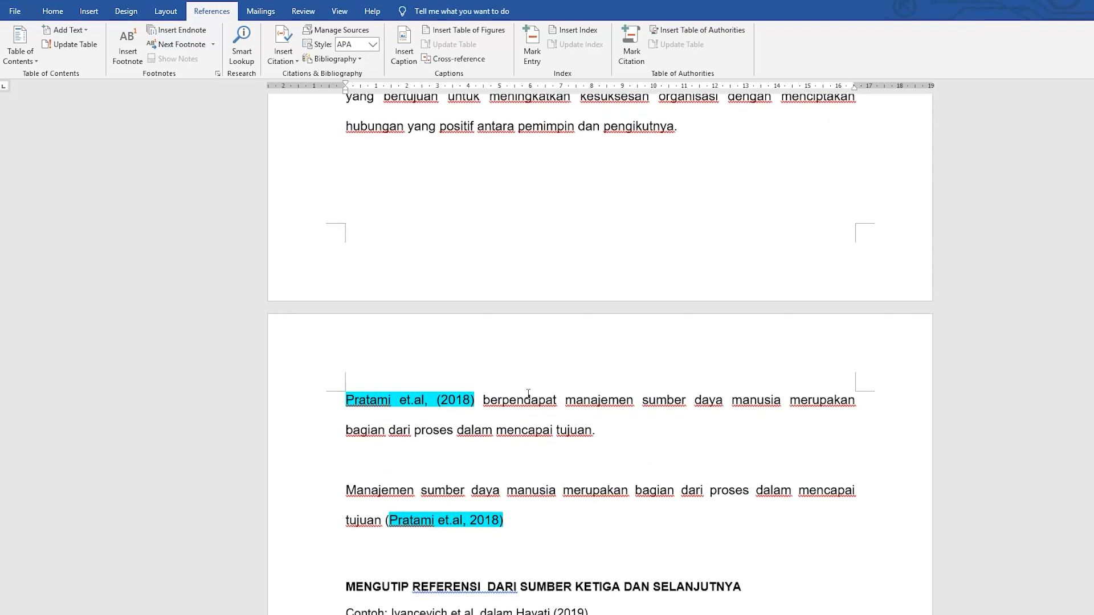
pyautogui.scroll(-1, 528, 394)
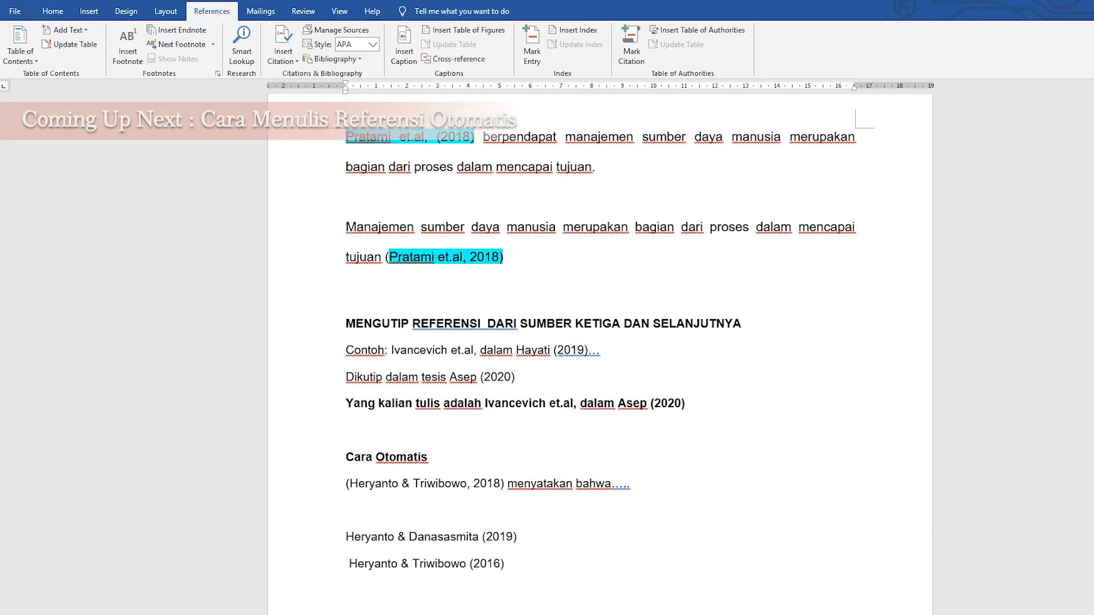
pyautogui.scroll(1, 585, 449)
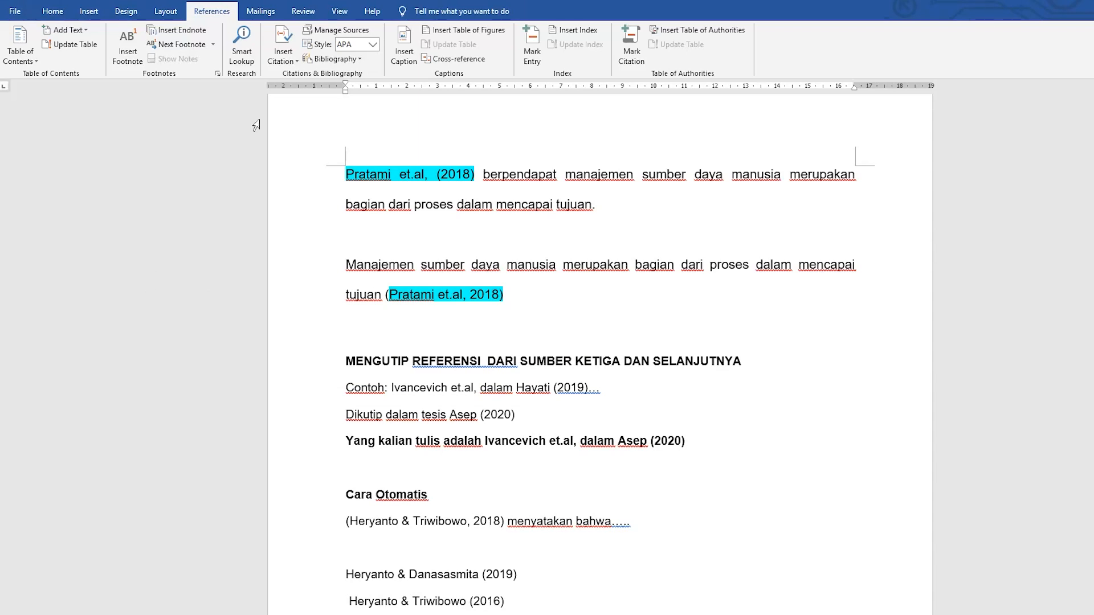
# Step: View the saved sources offered for inserting a citation, and close the list without choosing one
pyautogui.click(52, 13)
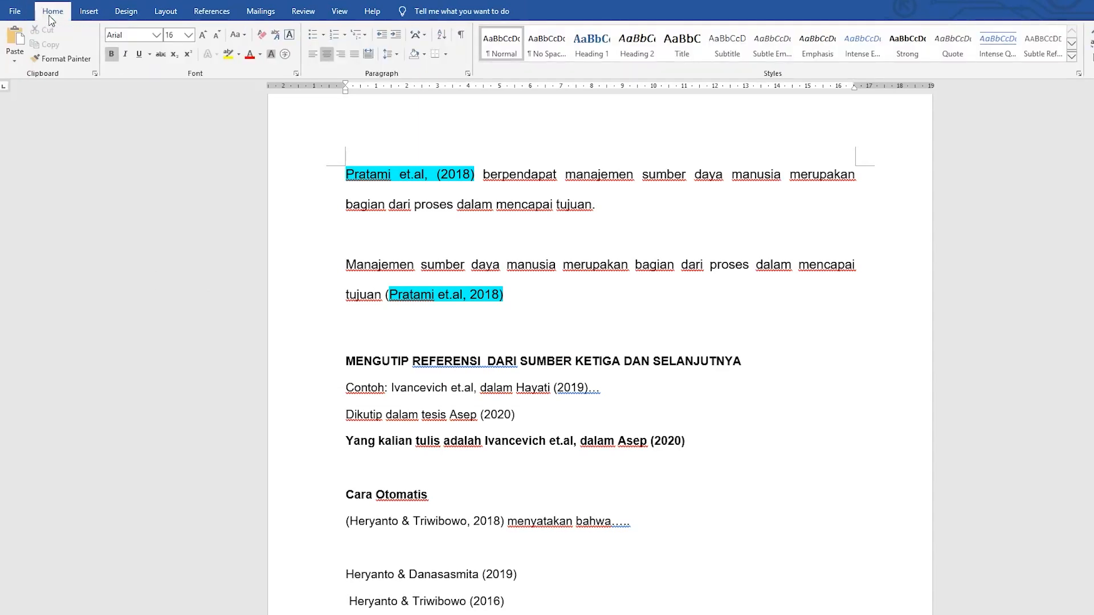
pyautogui.click(214, 17)
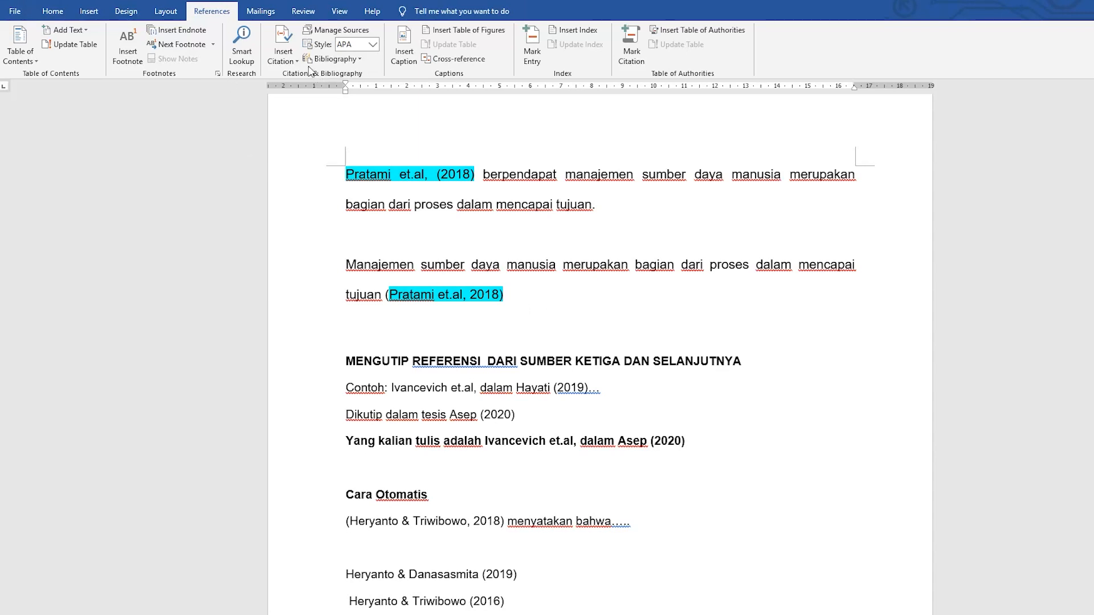
pyautogui.click(286, 62)
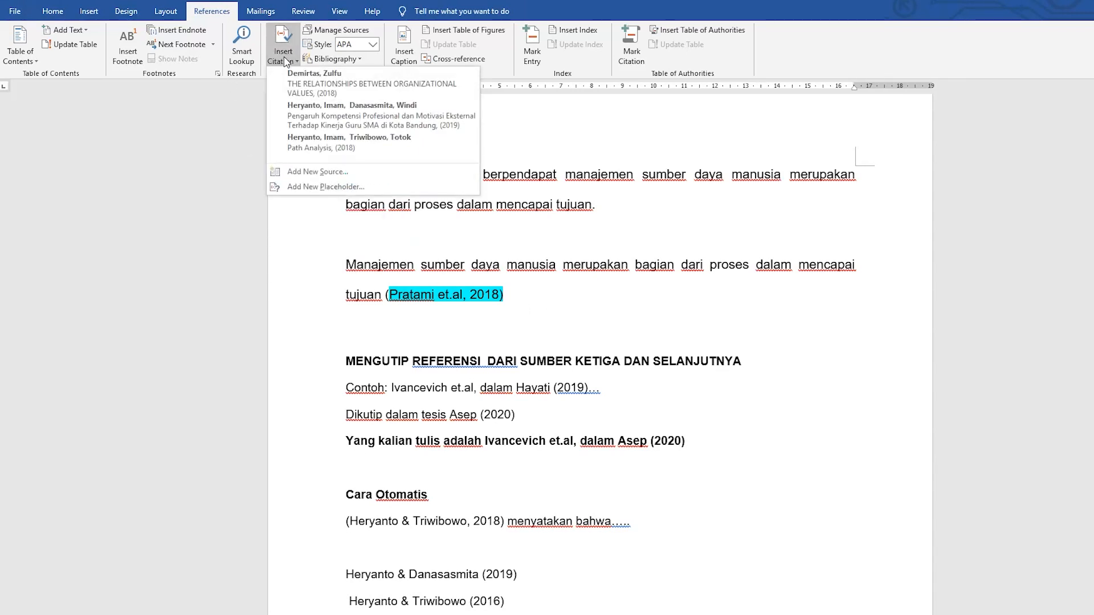
pyautogui.click(537, 300)
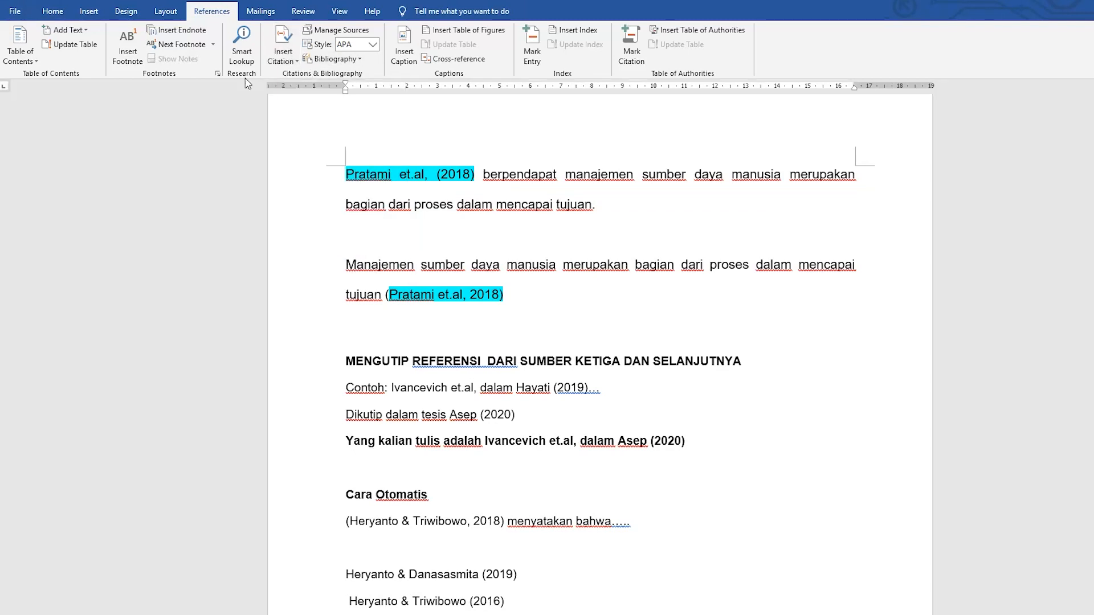
# Step: Start adding a new citation source and set its type to Book
pyautogui.click(279, 62)
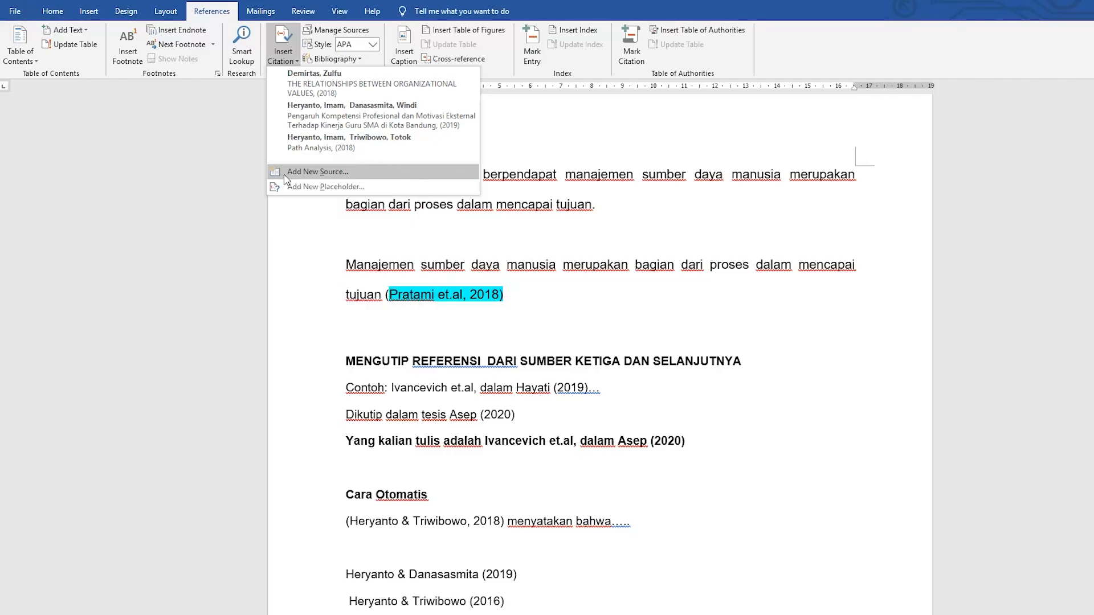
pyautogui.click(308, 171)
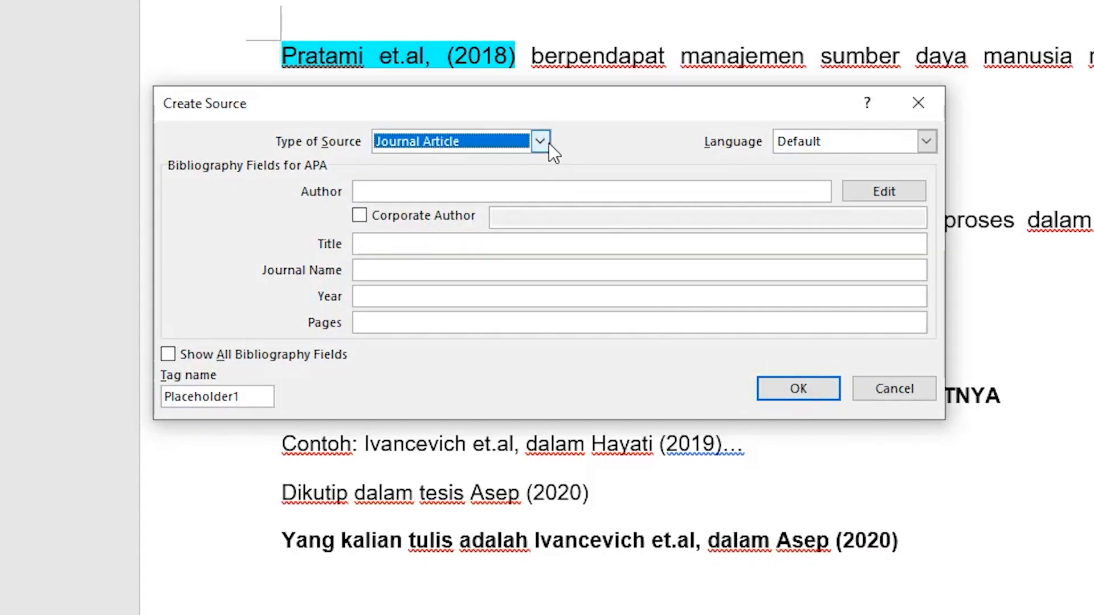
pyautogui.click(541, 142)
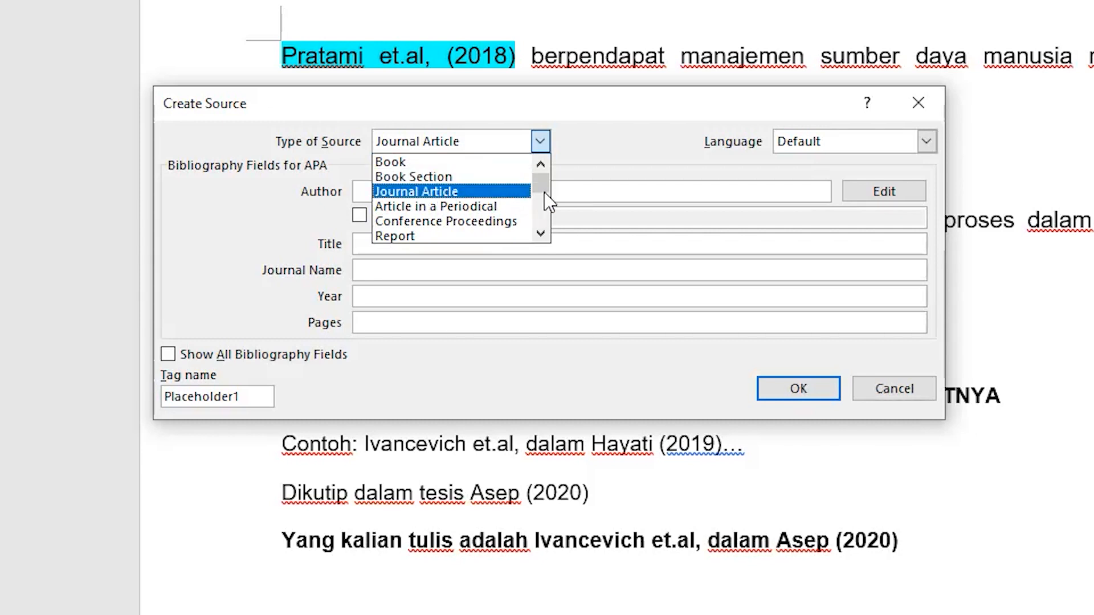
pyautogui.click(483, 162)
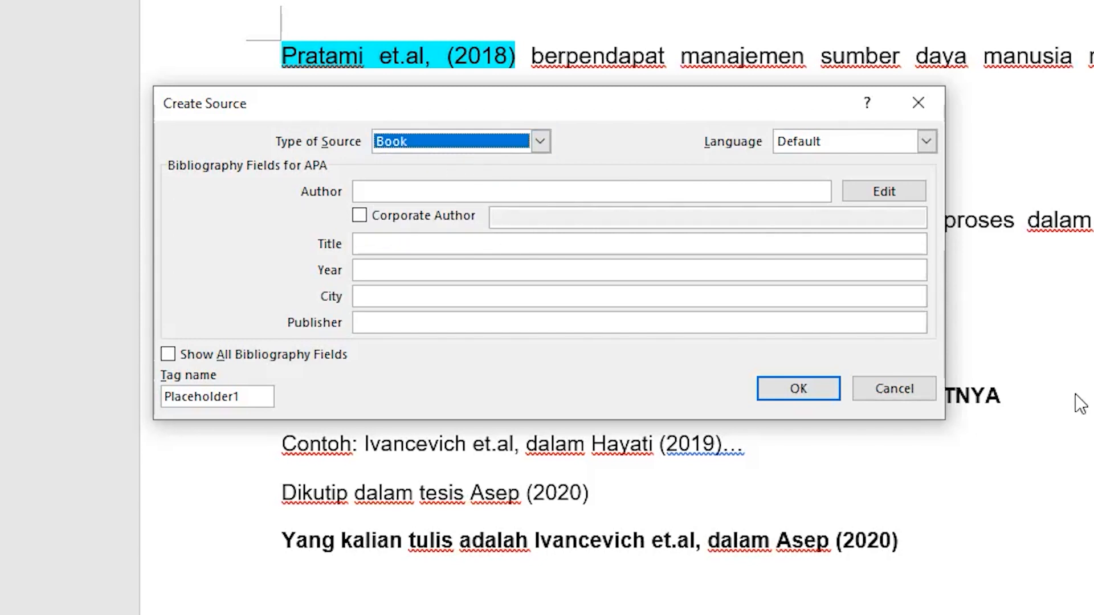
# Step: Add the author's last and first name to the new book source and go to its title field
pyautogui.click(862, 190)
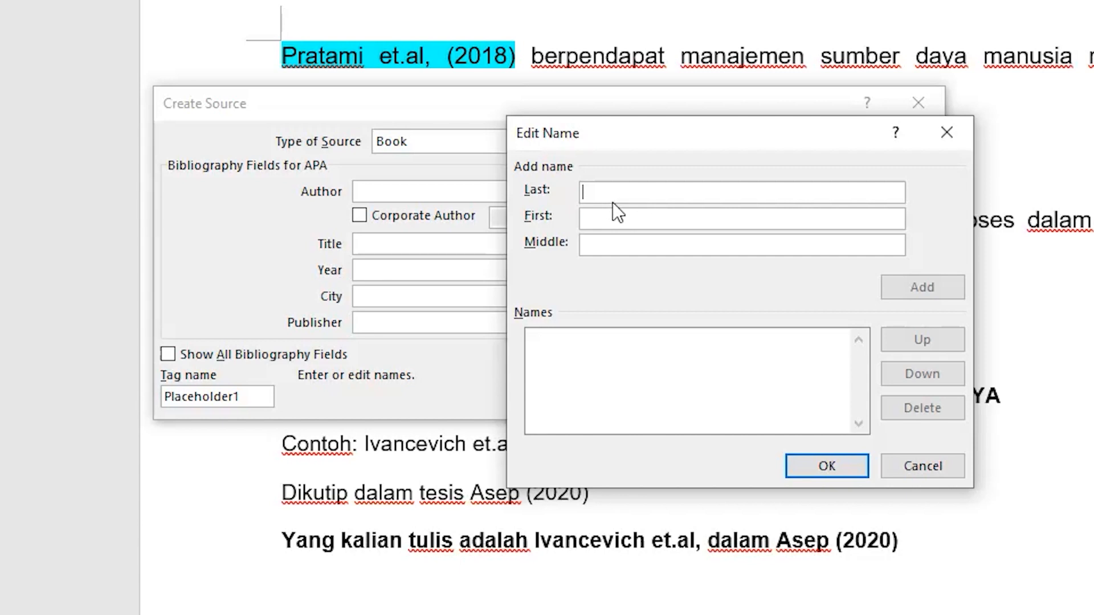
pyautogui.write('Heryanto')
pyautogui.press('Tab')
pyautogui.write('Imam')
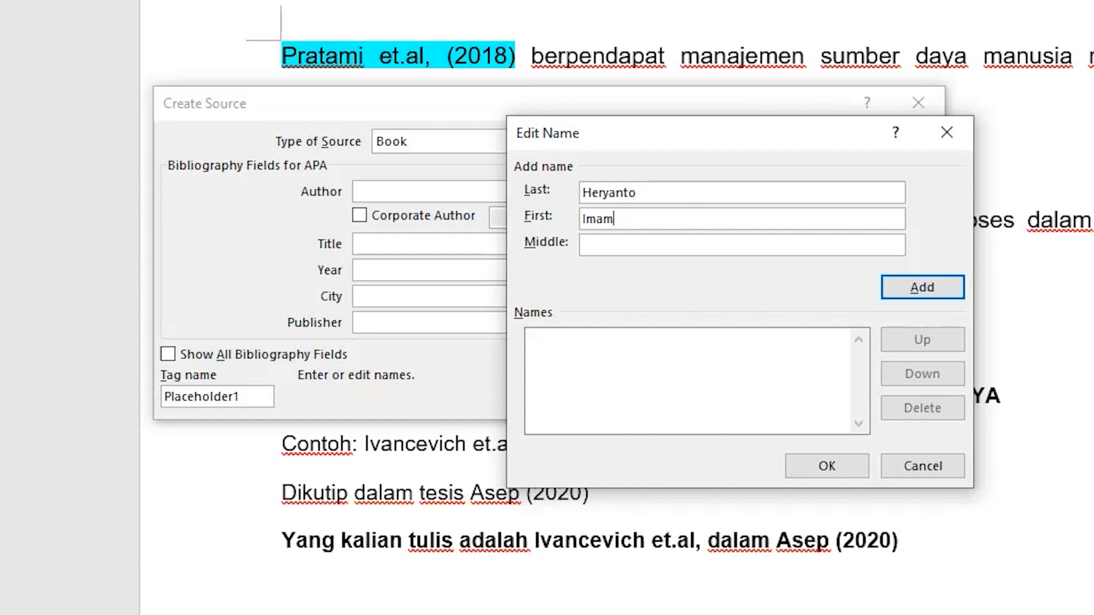
pyautogui.click(943, 291)
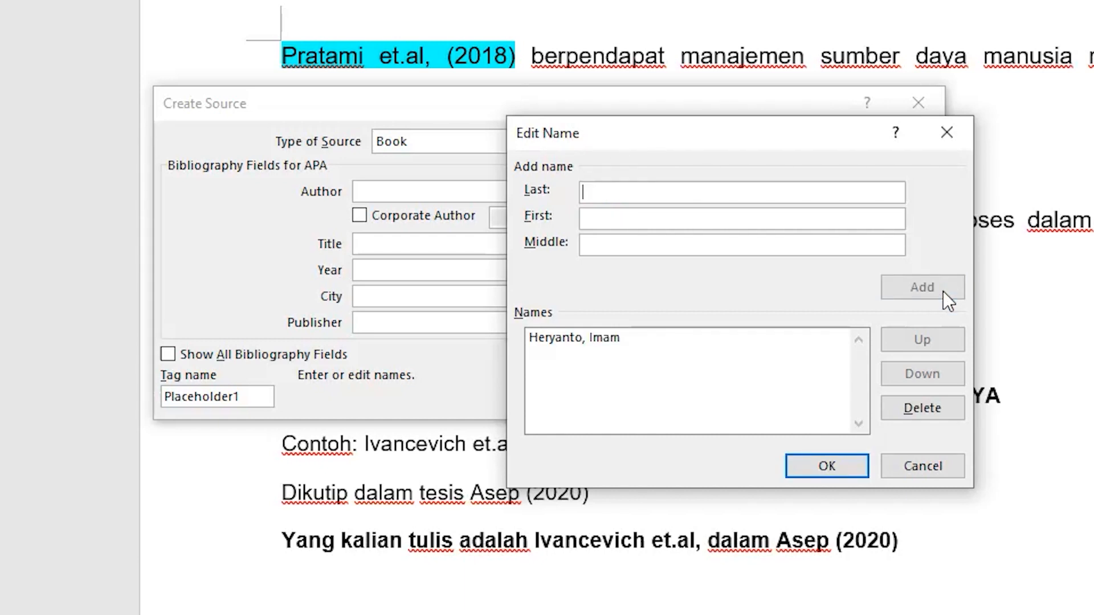
pyautogui.click(836, 467)
pyautogui.click(383, 251)
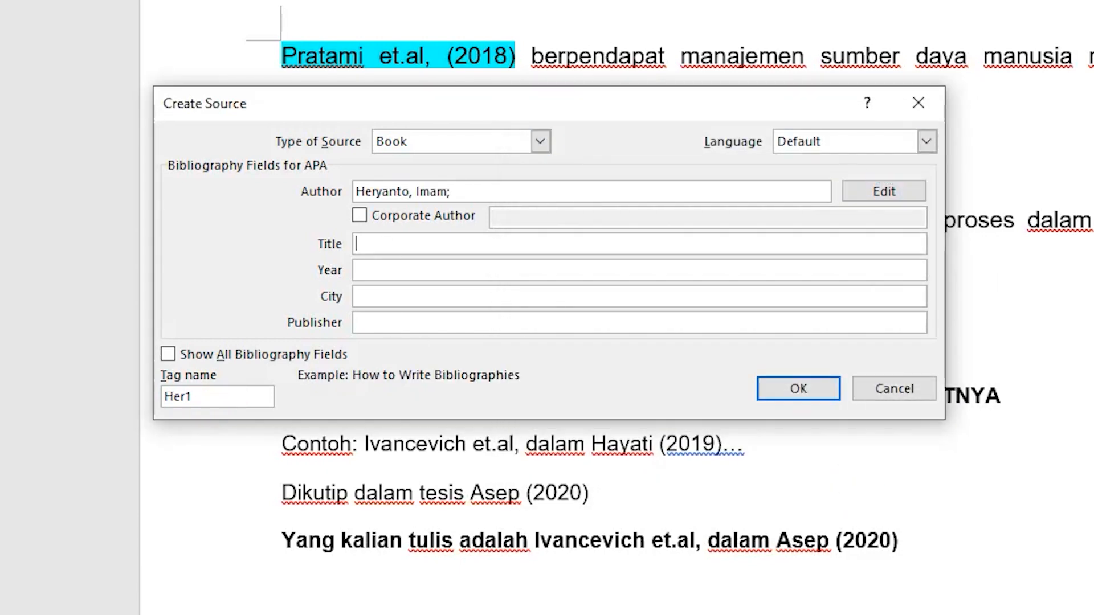
# Step: Set the new book source's title to "Membuat Database dengan Microsoft Access"
pyautogui.write('Mer')
pyautogui.press('BackSpace')
pyautogui.write('mbuat da')
pyautogui.press('BackSpace')
pyautogui.press('BackSpace')
pyautogui.write('ED')
pyautogui.press('BackSpace')
pyautogui.press('BackSpace')
pyautogui.write('Database ')
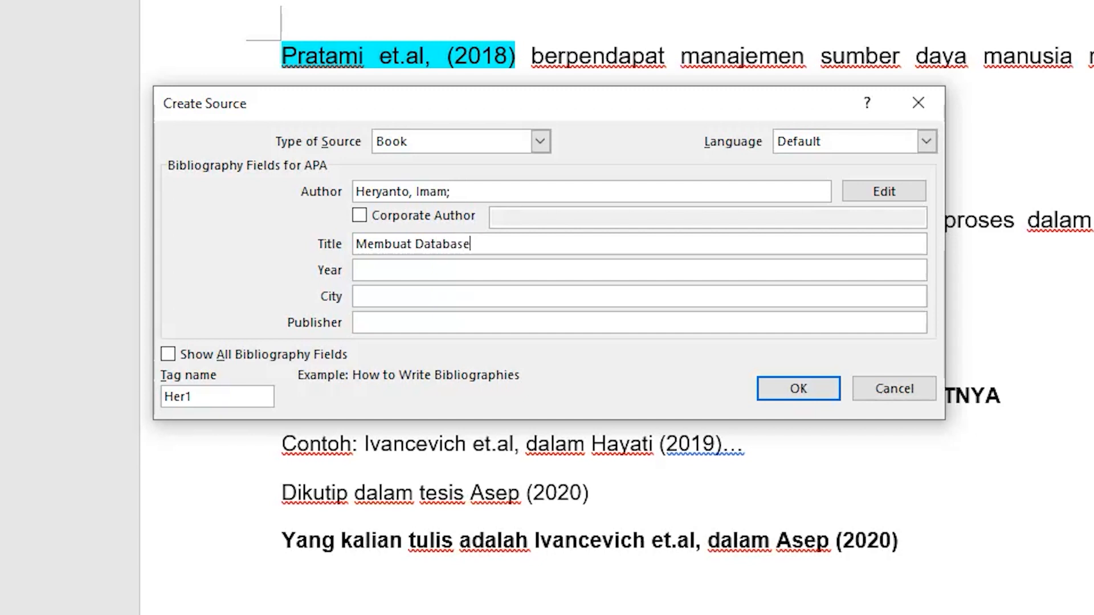
pyautogui.write('dengan Microsof')
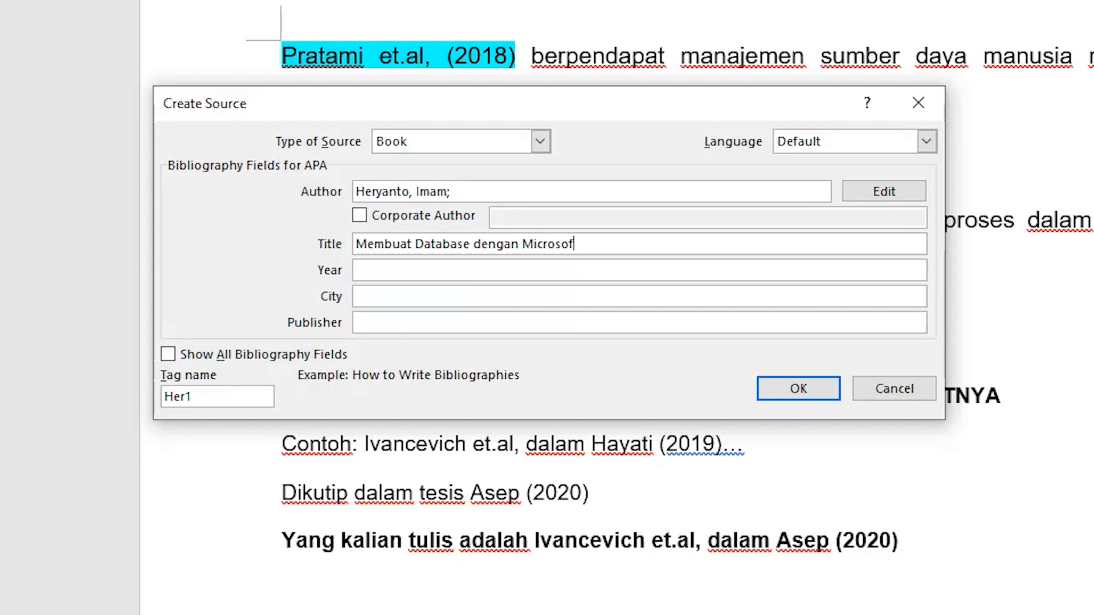
pyautogui.write('t Access')
# Step: Give the book source the year 2016, city Bandung and publisher Informatika, and save it
pyautogui.click(369, 271)
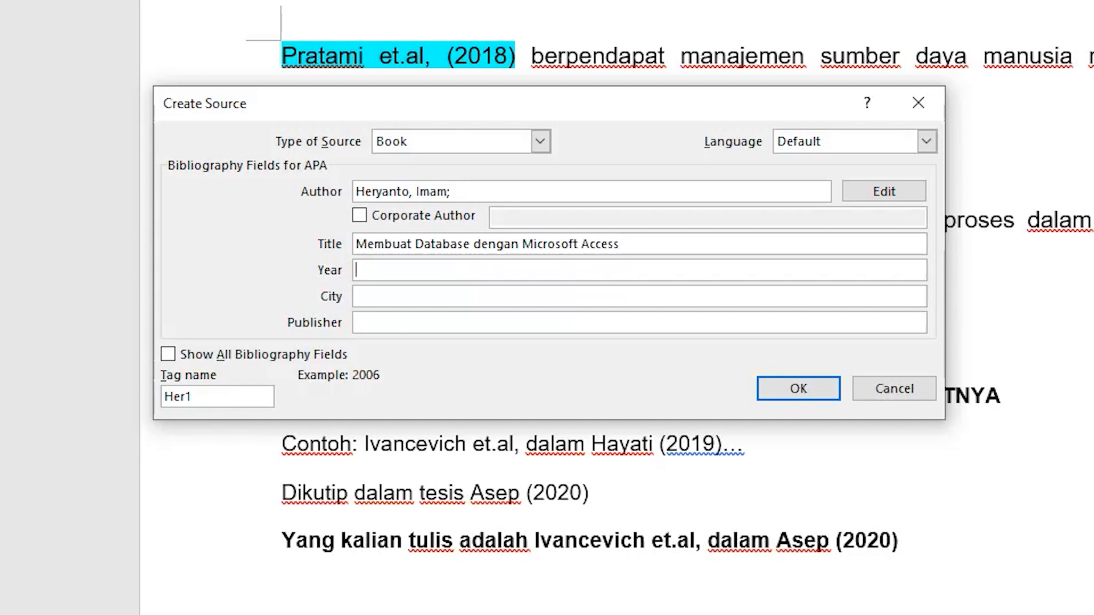
pyautogui.write('2016')
pyautogui.press('Tab')
pyautogui.write('Bandung')
pyautogui.press('Tab')
pyautogui.write('Informatika')
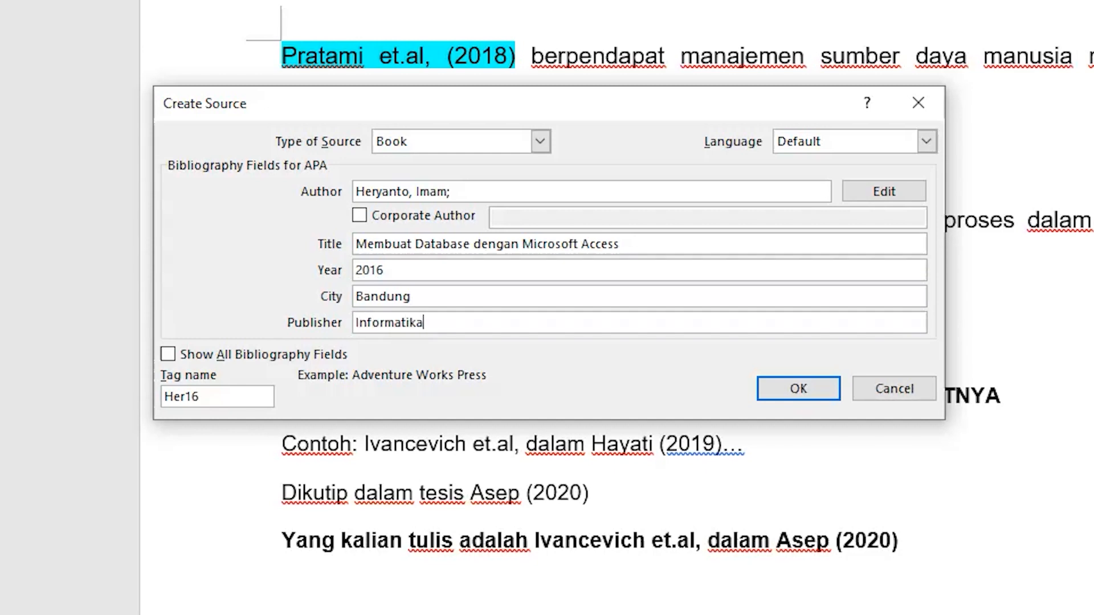
pyautogui.click(777, 388)
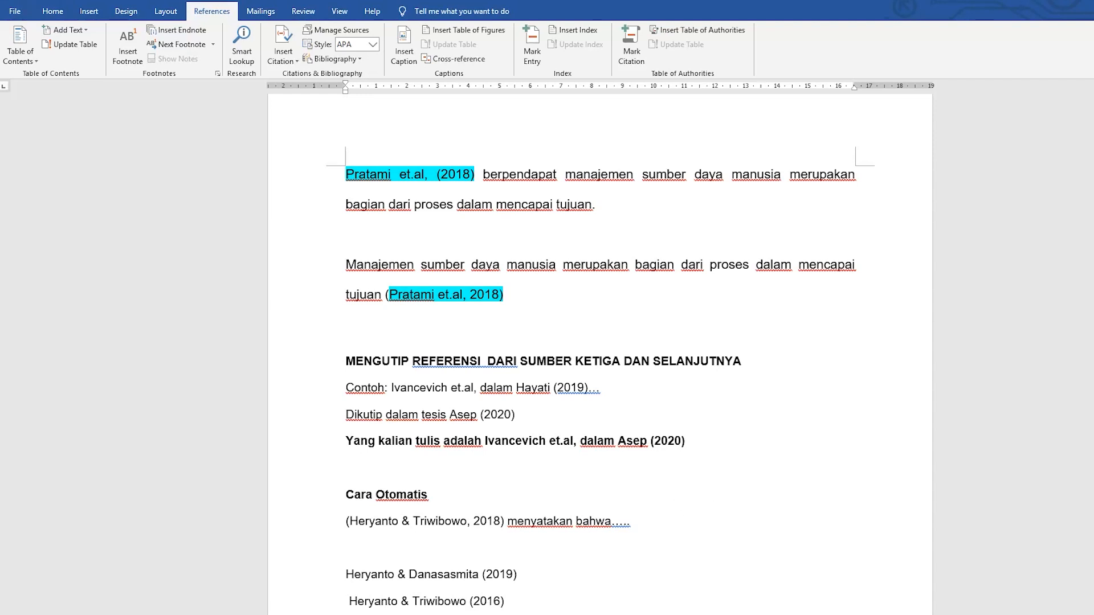
# Step: Start adding another citation source at the end of the last citation line, with its type set to Journal Article
pyautogui.scroll(-2, 713, 505)
pyautogui.click(563, 499)
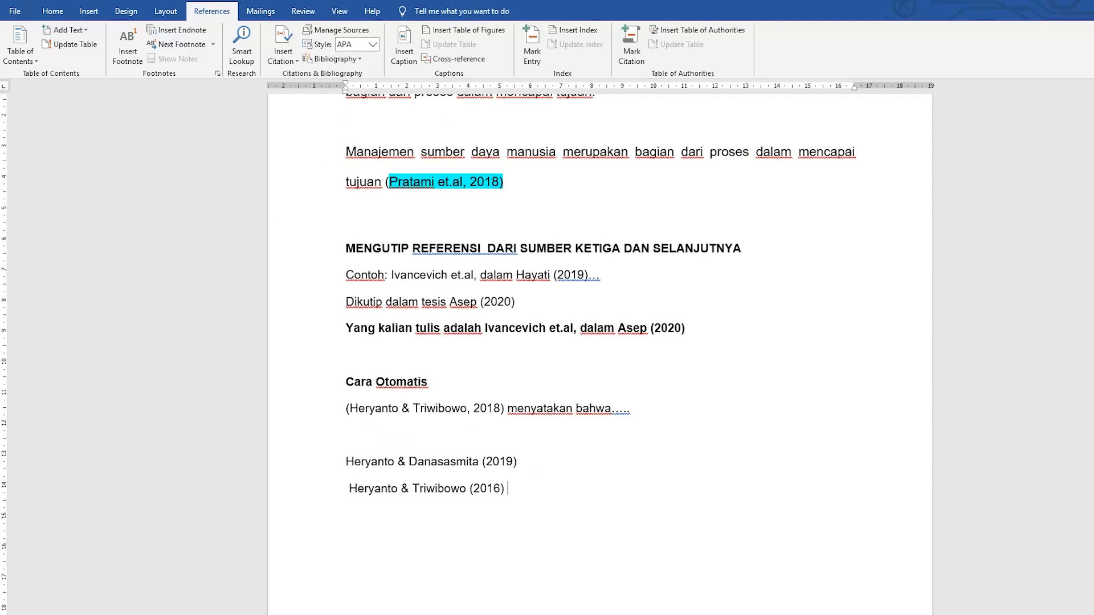
pyautogui.click(281, 57)
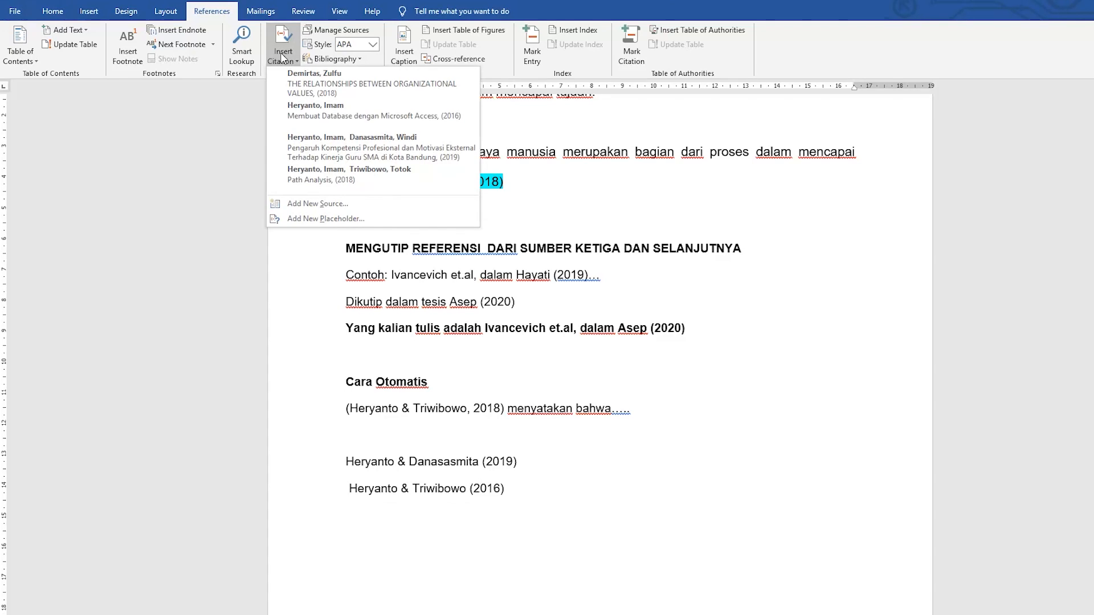
pyautogui.click(323, 205)
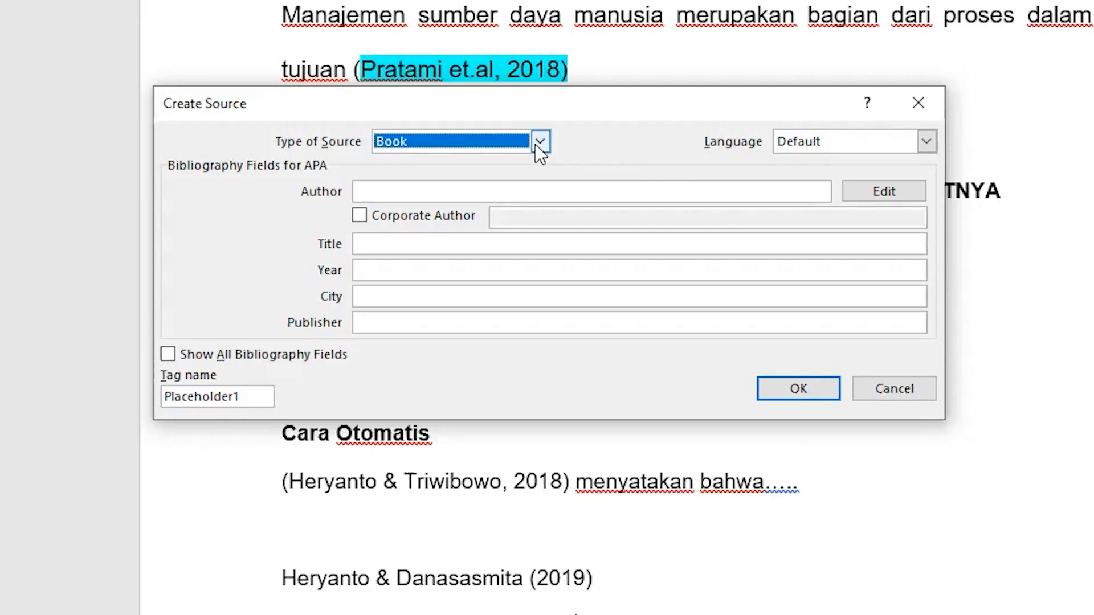
pyautogui.click(535, 144)
pyautogui.click(490, 197)
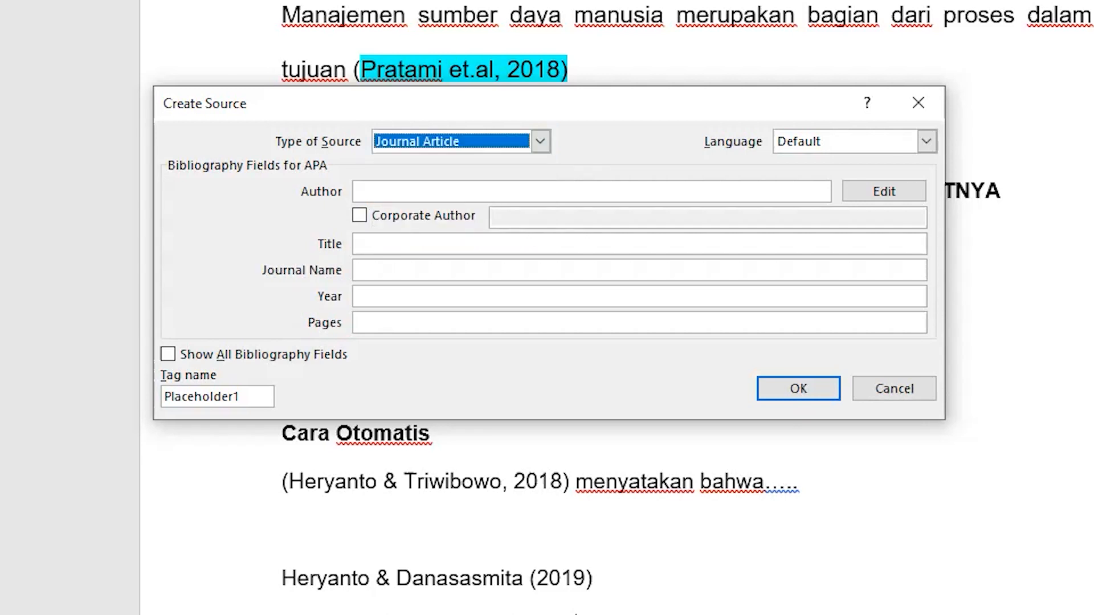
# Step: Add the author's last and first name to the journal article source
pyautogui.click(872, 189)
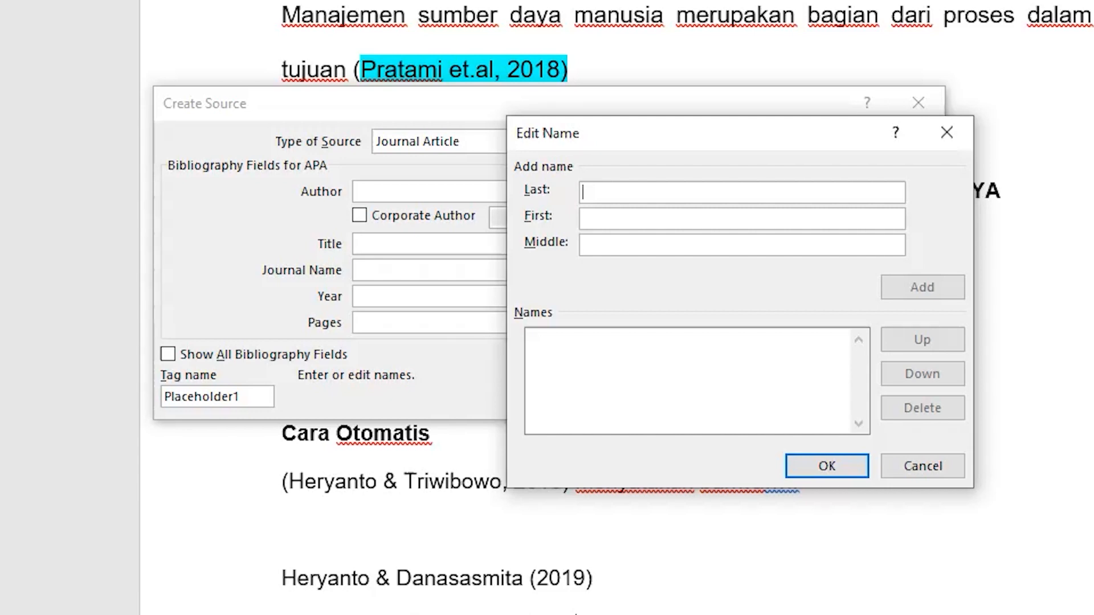
pyautogui.write('Danasasmita')
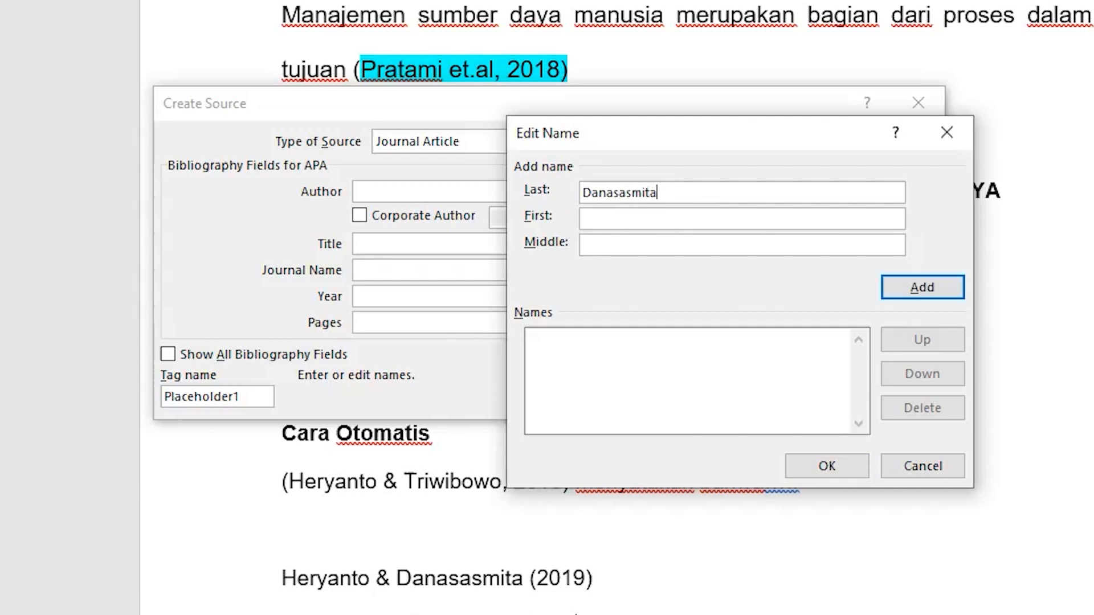
pyautogui.press('Tab')
pyautogui.write('Windi')
pyautogui.click(948, 288)
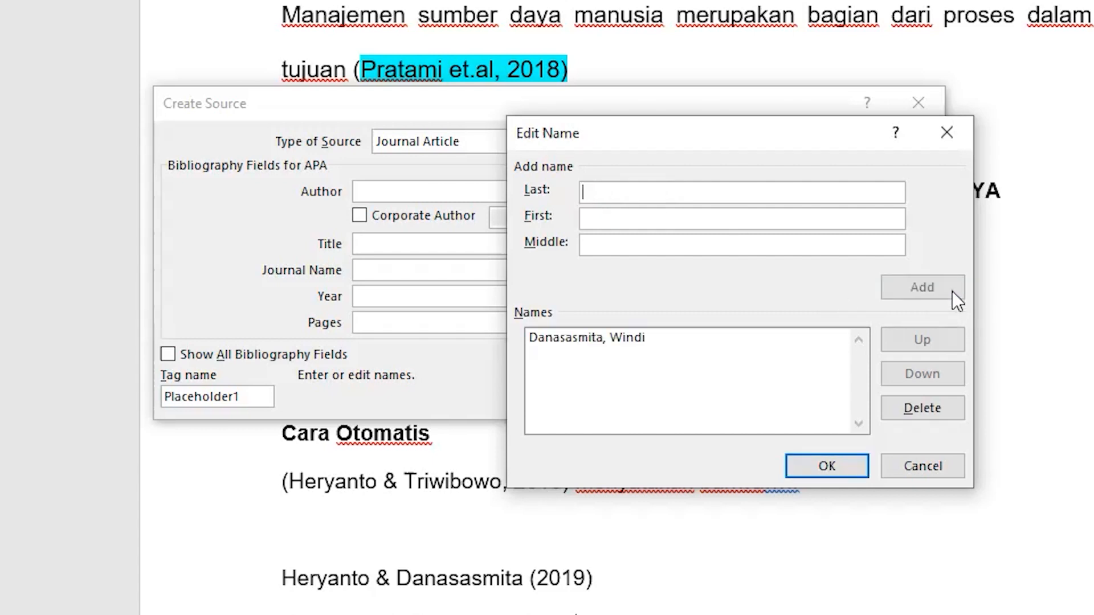
pyautogui.click(837, 472)
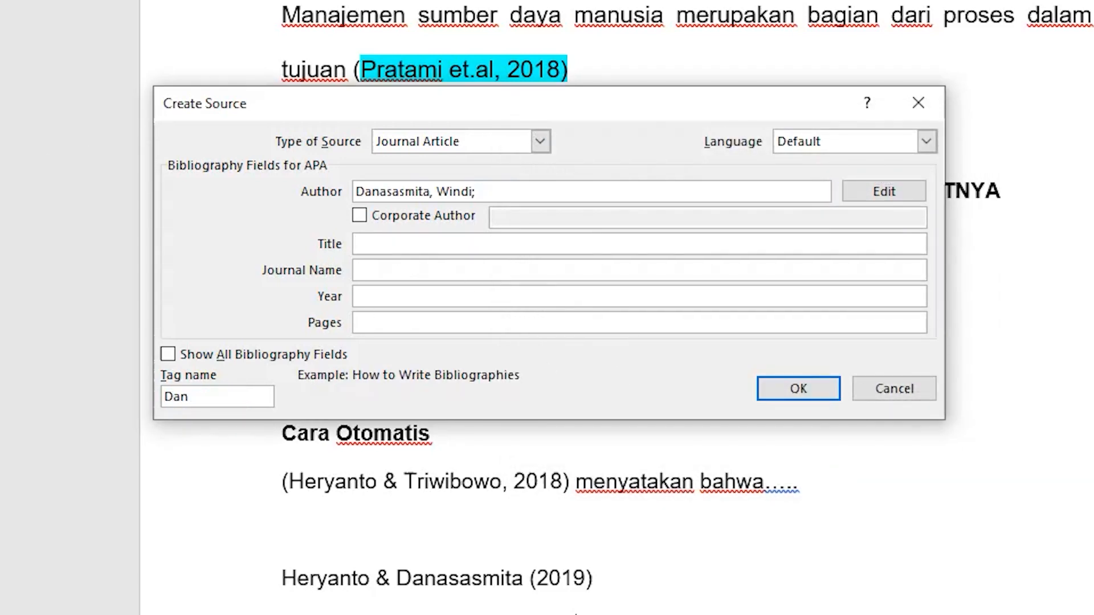
# Step: Set the journal article's title to "Pengaruh Budaya Organisasi dan Kompetensi Pedagogik terhadap Kinerja Guru"
pyautogui.write('Pengaruh Budaya')
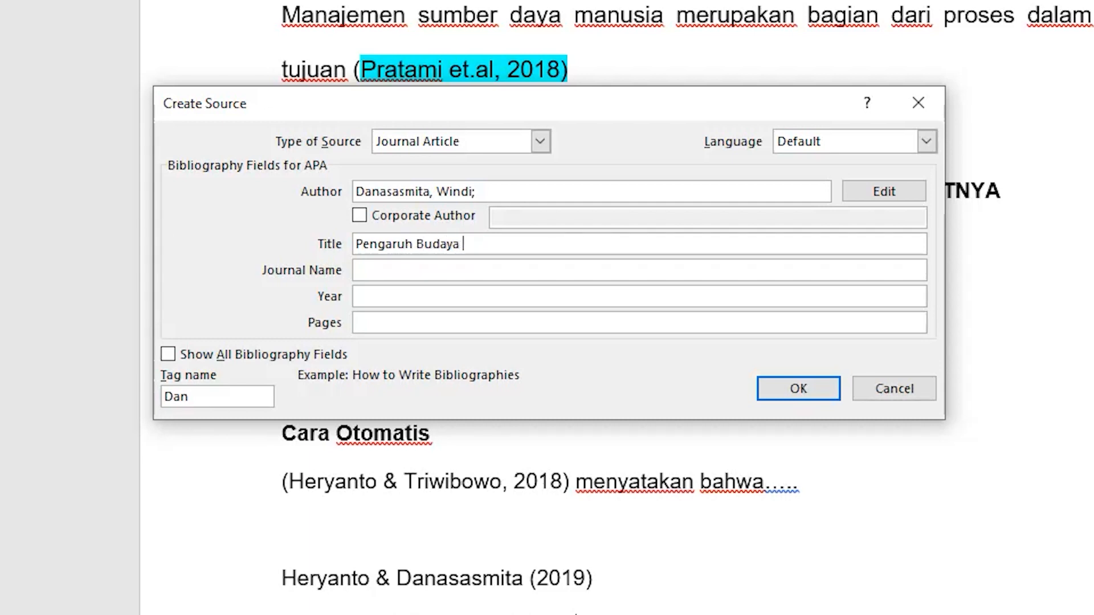
pyautogui.write(' Organisasi dan Kom')
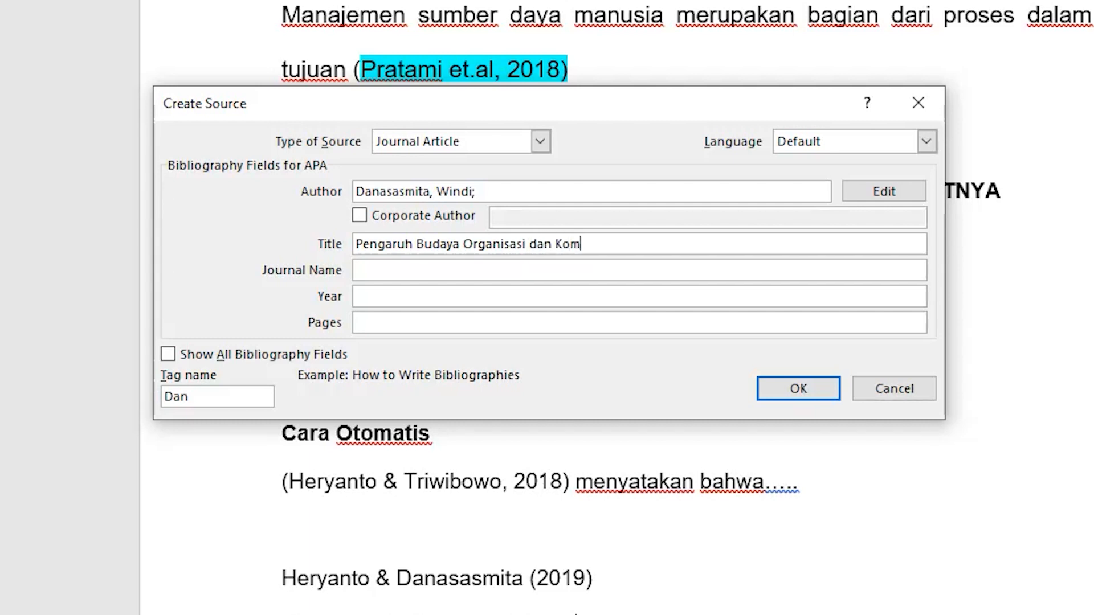
pyautogui.write('petensi Pedagogi')
pyautogui.press('Menu')
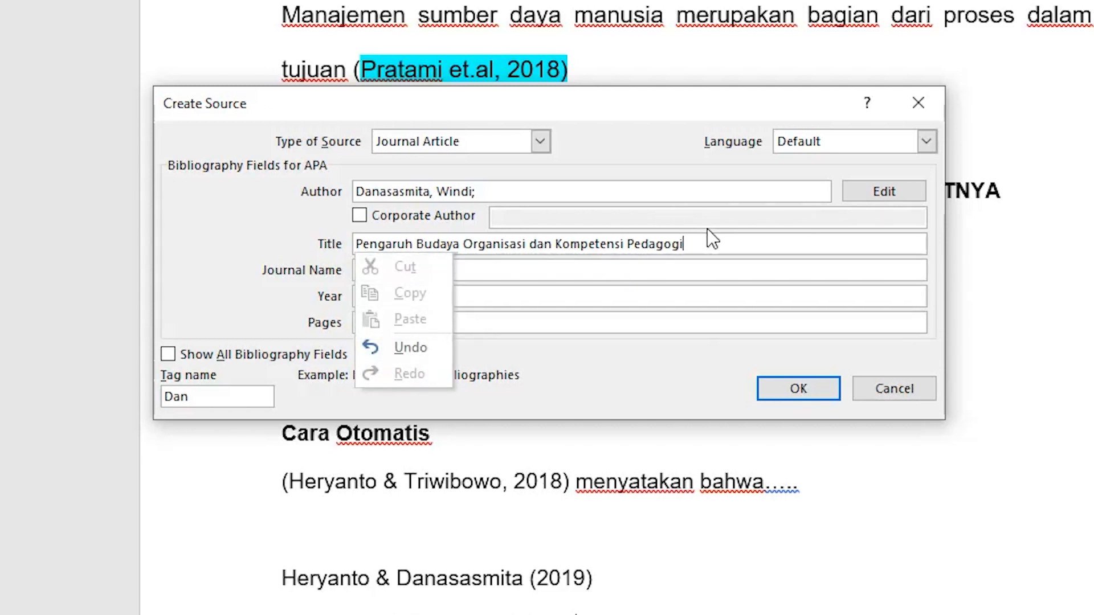
pyautogui.press('Escape')
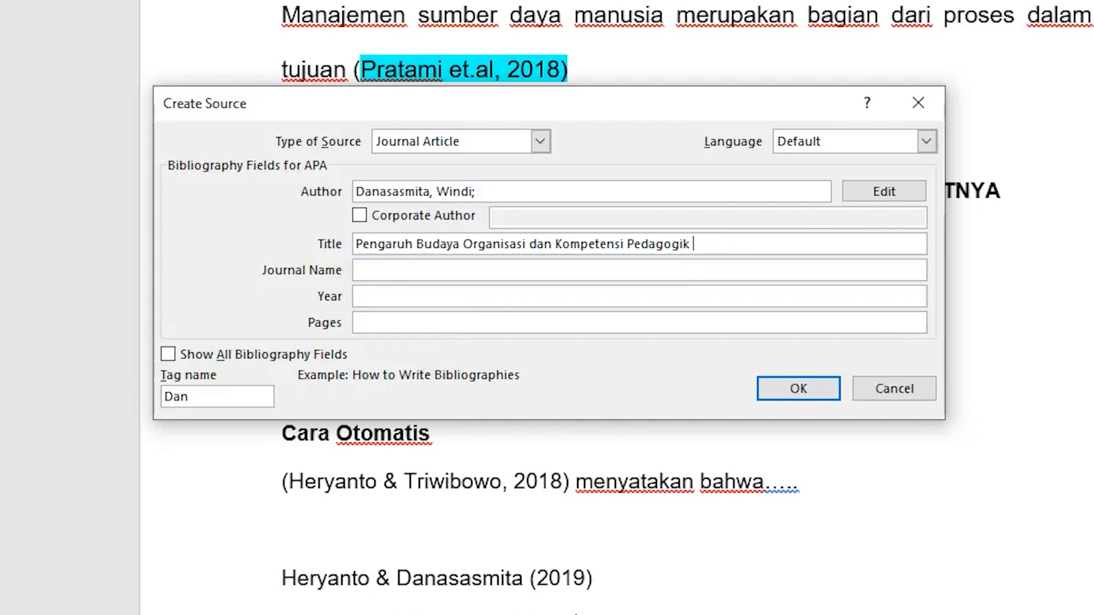
pyautogui.write('k terhadap Kinerja Guru')
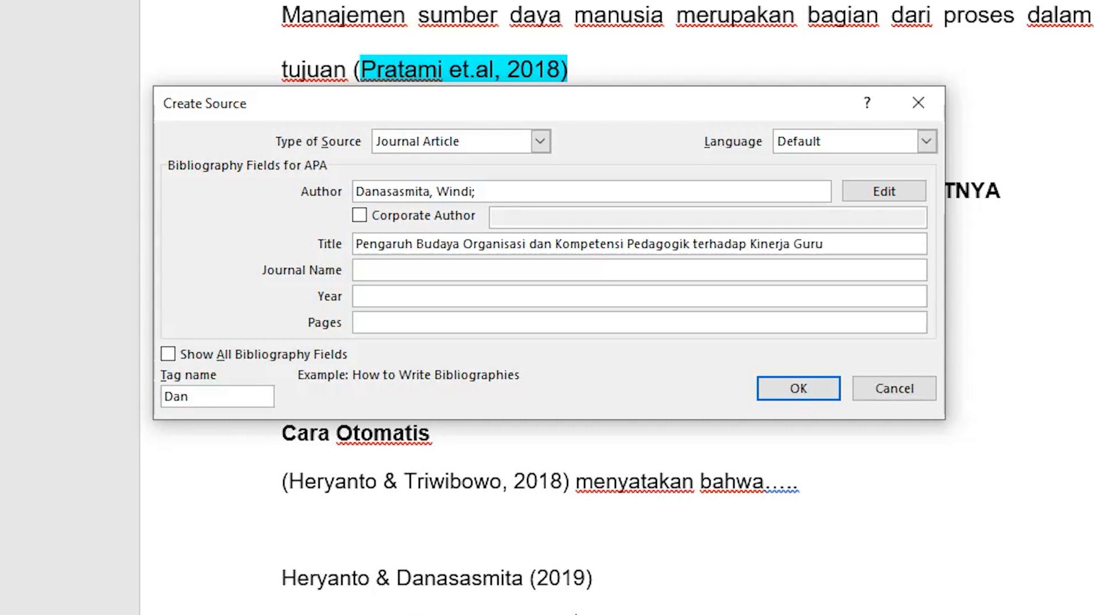
# Step: Set the article's journal name to "Jurnal Ekonomi, Bisnis dan Entrepreneurship"
pyautogui.click(372, 263)
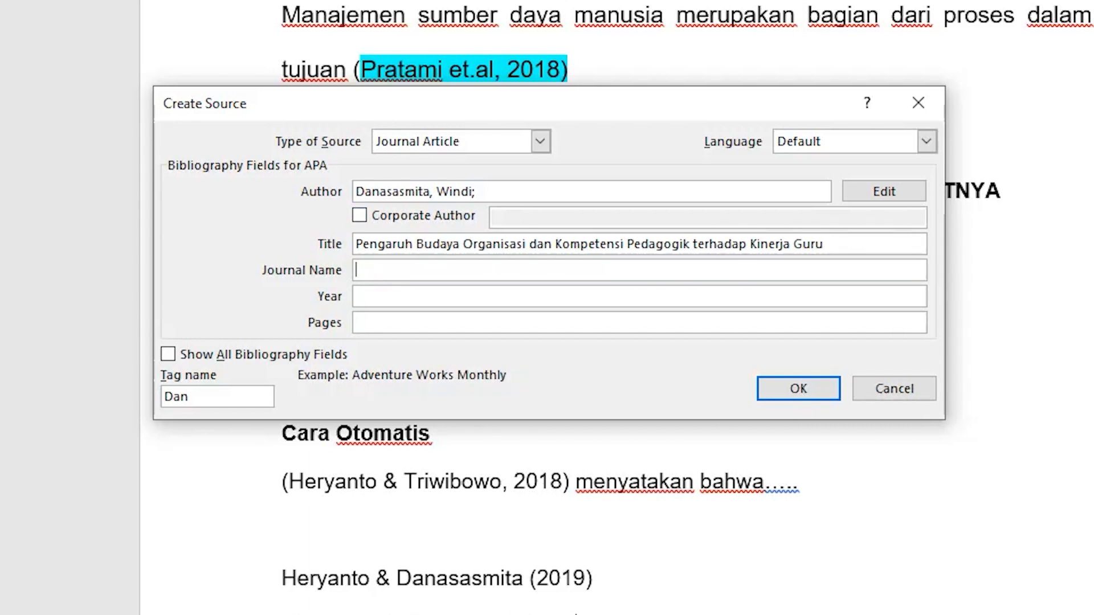
pyautogui.write('Jurnal Ekonomi')
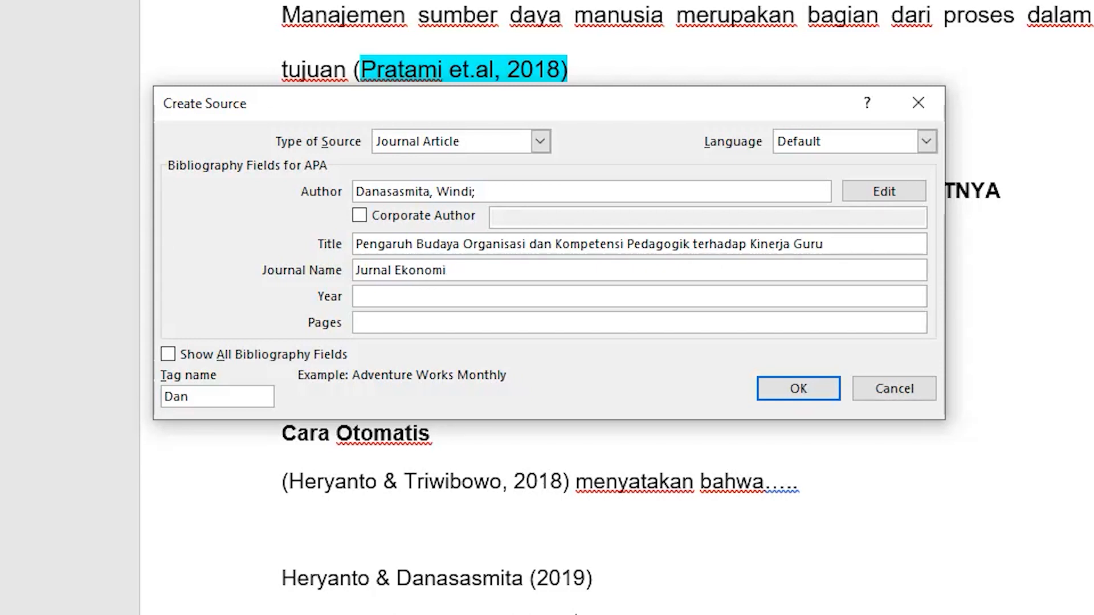
pyautogui.write(', Bisnis dan Entre')
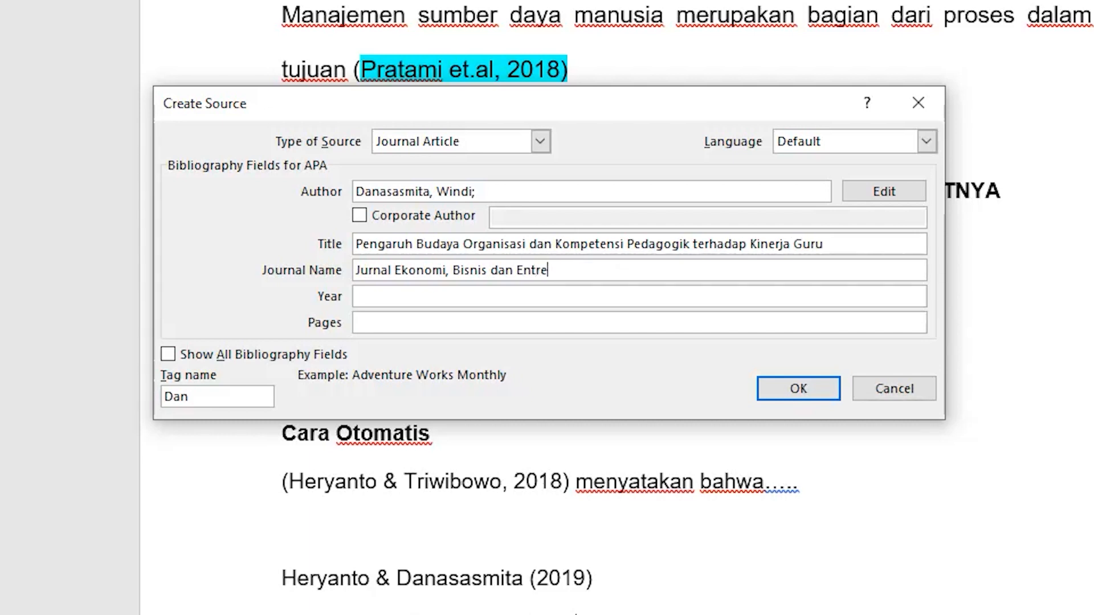
pyautogui.write('pren')
pyautogui.write('eurship')
# Step: Give the journal article source the year 2018 and pages 10-18, and save it to insert its citation
pyautogui.click(376, 297)
pyautogui.write('2018')
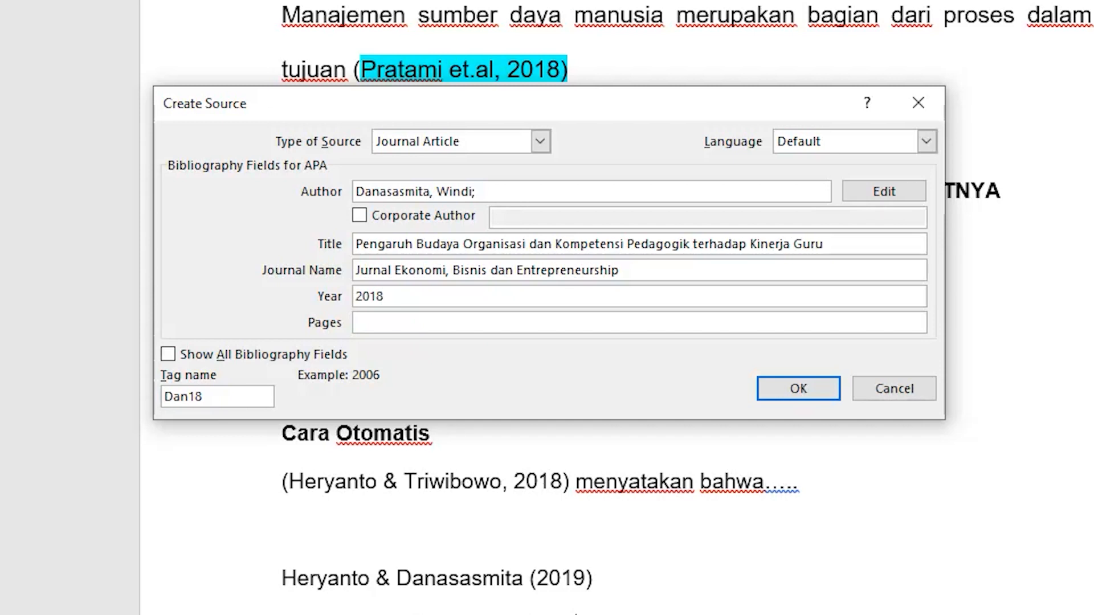
pyautogui.click(371, 325)
pyautogui.write('10-18')
pyautogui.click(811, 392)
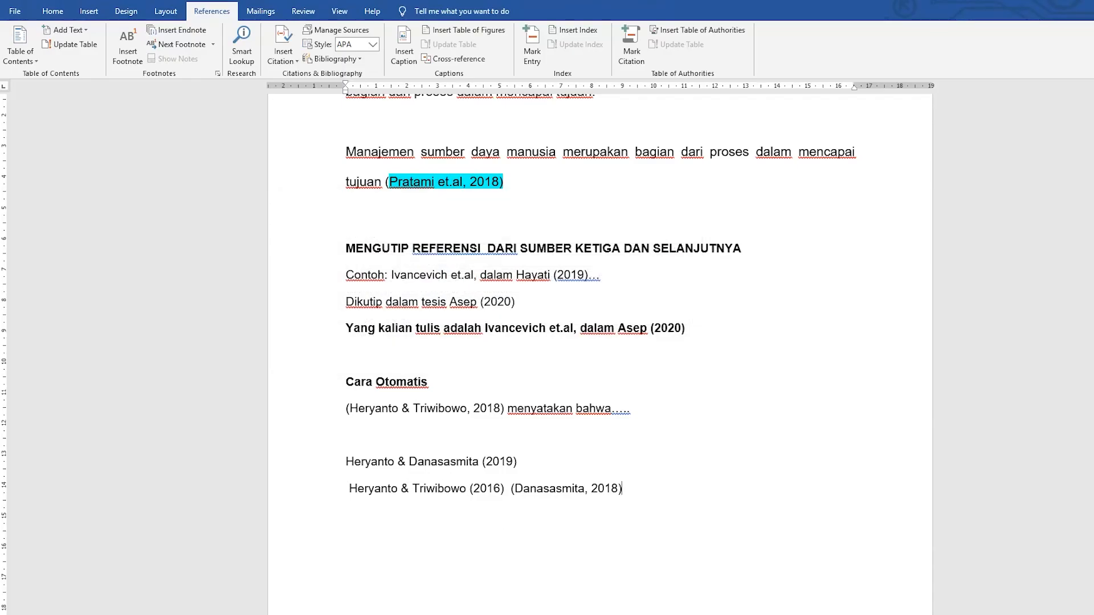
# Step: Move the new 2018 citation onto its own line and insert a citation of "Membuat Database dengan Microsoft Access" below it
pyautogui.click(507, 488)
pyautogui.press('Return')
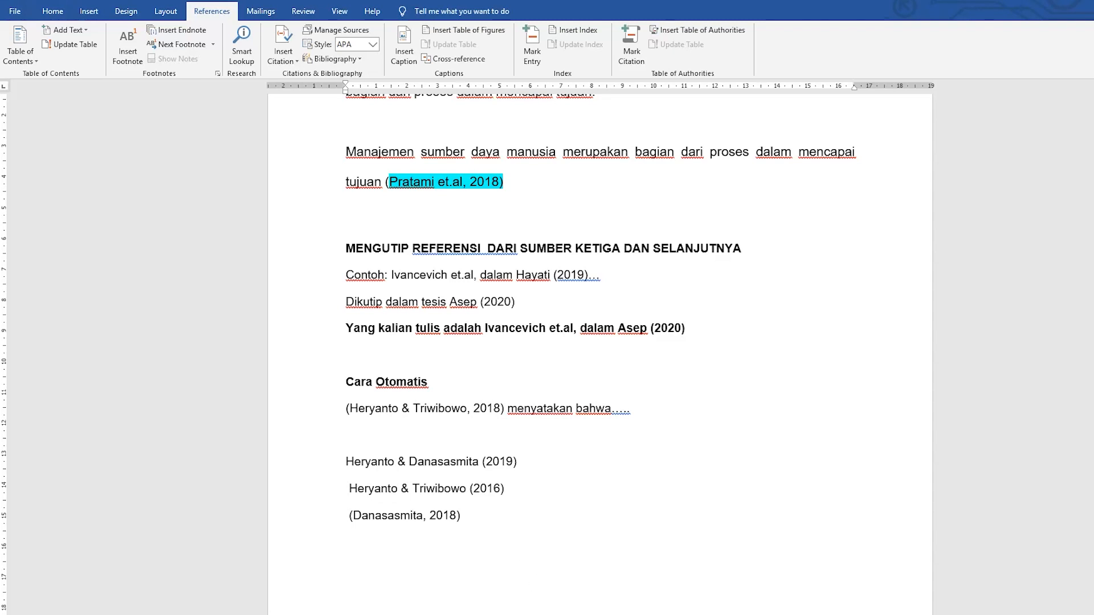
pyautogui.scroll(-2, 518, 562)
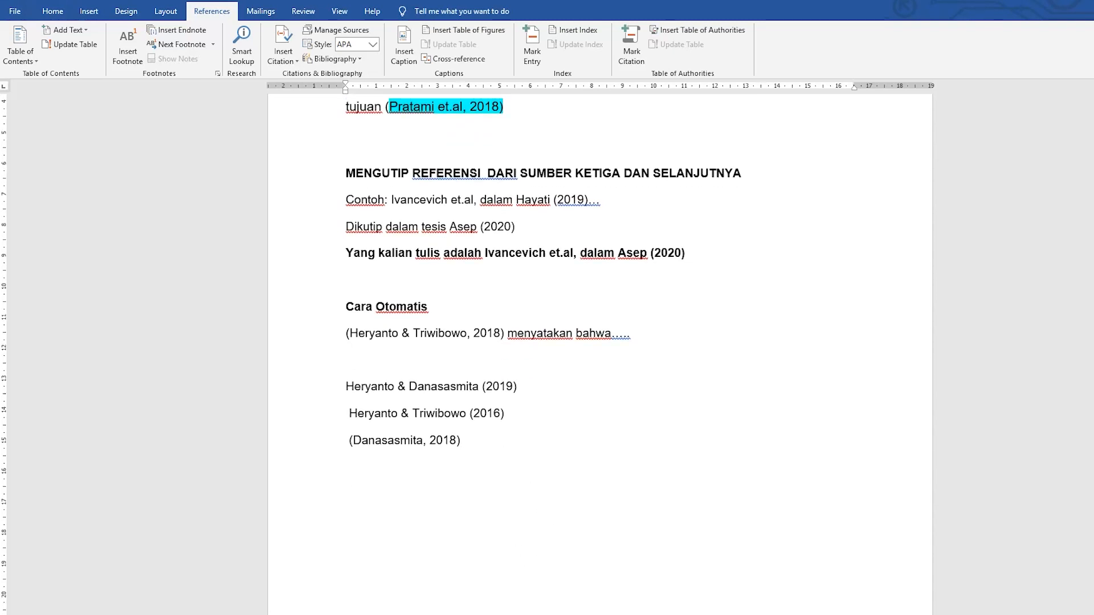
pyautogui.click(289, 62)
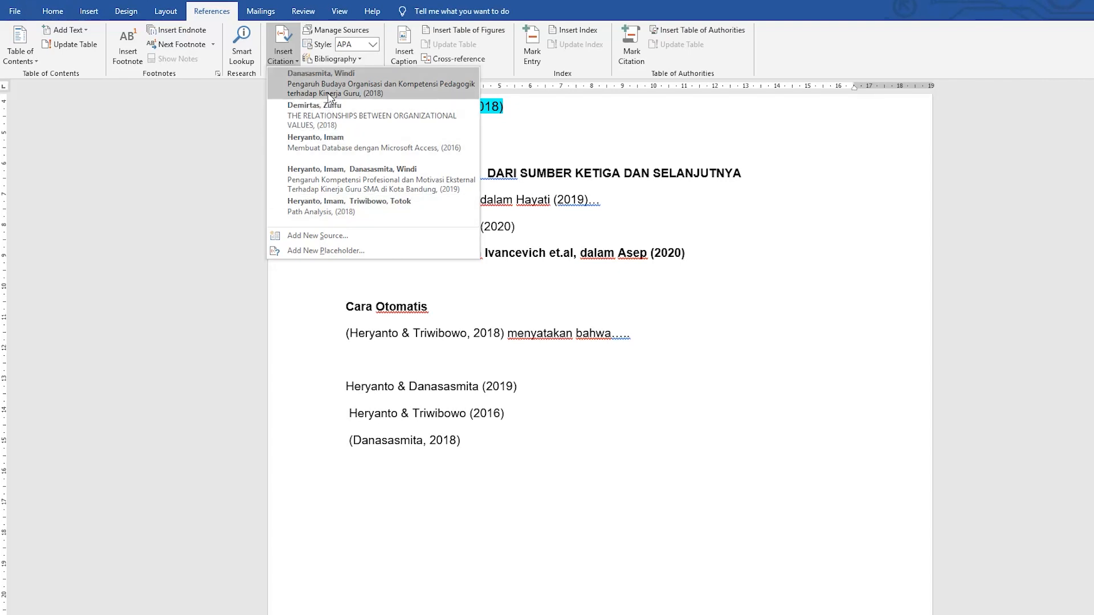
pyautogui.click(341, 149)
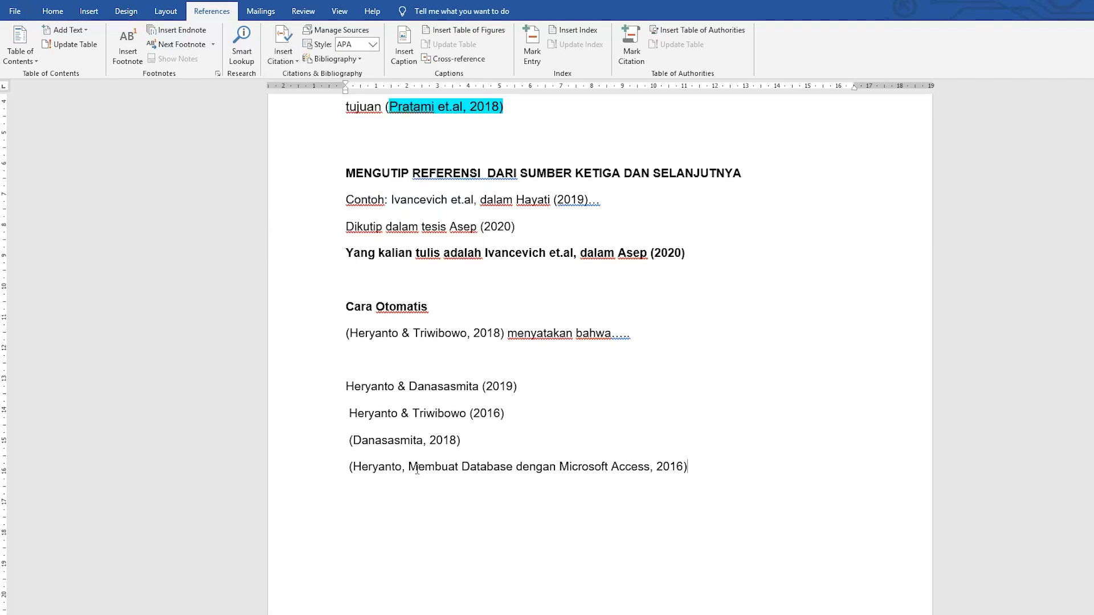
# Step: Remove the book title and its extra comma from the 2016 citation, leaving only author and year
pyautogui.moveTo(410, 473); pyautogui.dragTo(641, 478)
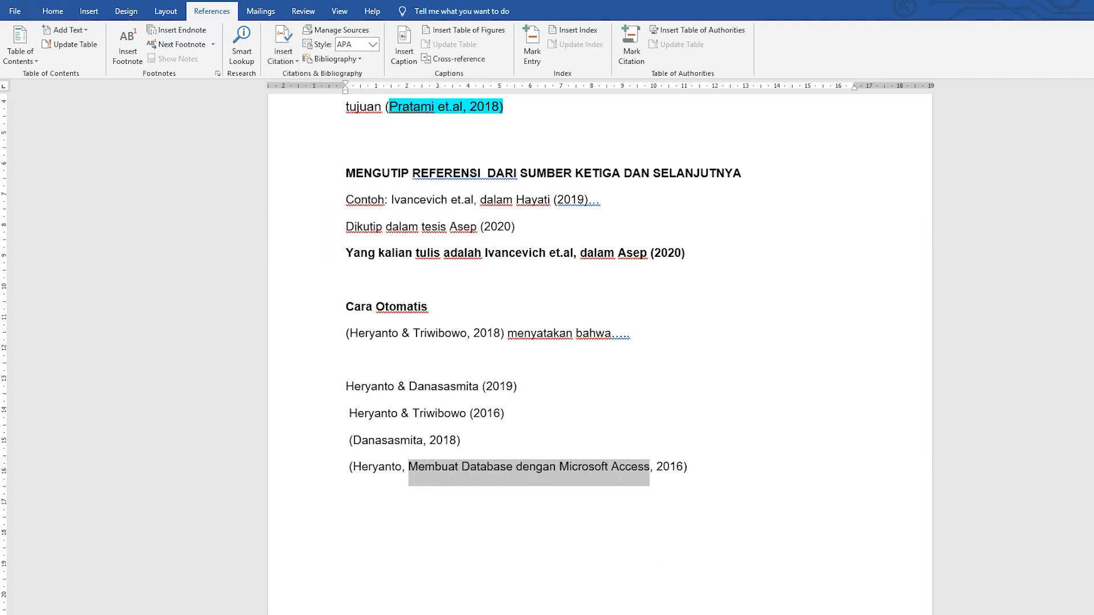
pyautogui.press('Delete')
pyautogui.press('BackSpace')
pyautogui.press('BackSpace')
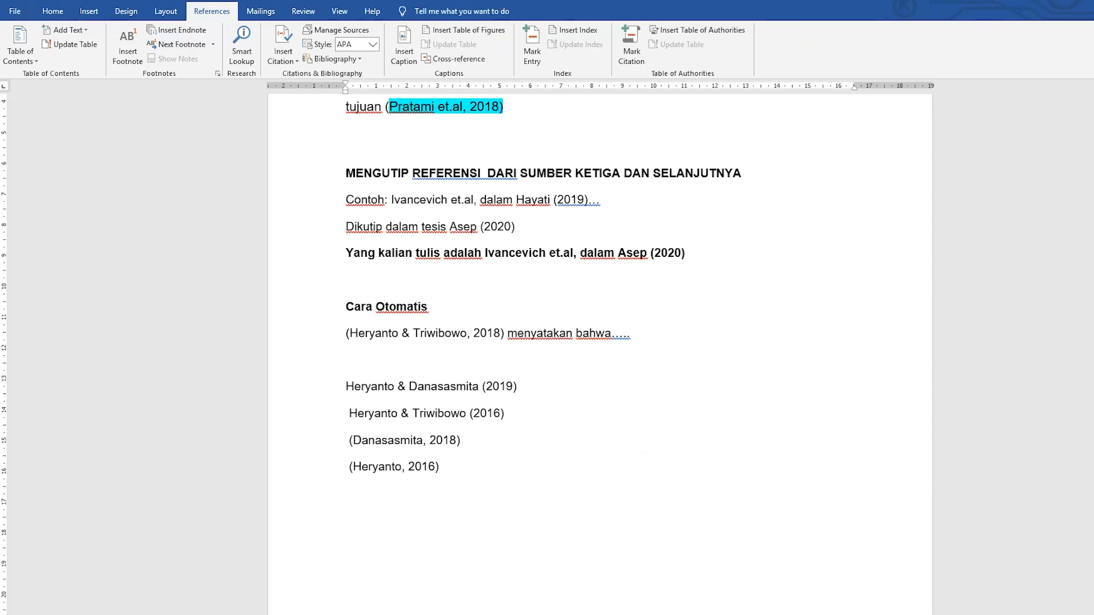
# Step: Rewrite the 2016 book citation so that only the year stands in parentheses after the author's name, without the comma
pyautogui.click(496, 488)
pyautogui.click(353, 465)
pyautogui.press('BackSpace')
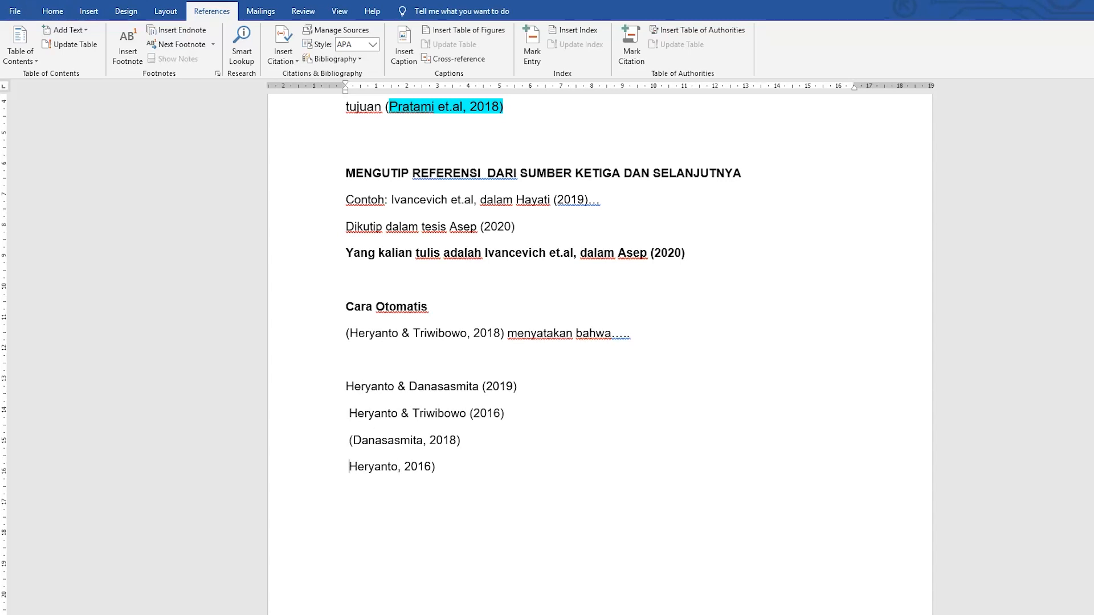
pyautogui.click(404, 467)
pyautogui.press('BackSpace')
pyautogui.press('BackSpace')
pyautogui.write('(')
pyautogui.press('End')
# Step: Examine the list of word variations for introducing quotations, from "Menurut" down to "Mendeskripsikan"
pyautogui.scroll(3, 627, 576)
pyautogui.scroll(-3, 626, 576)
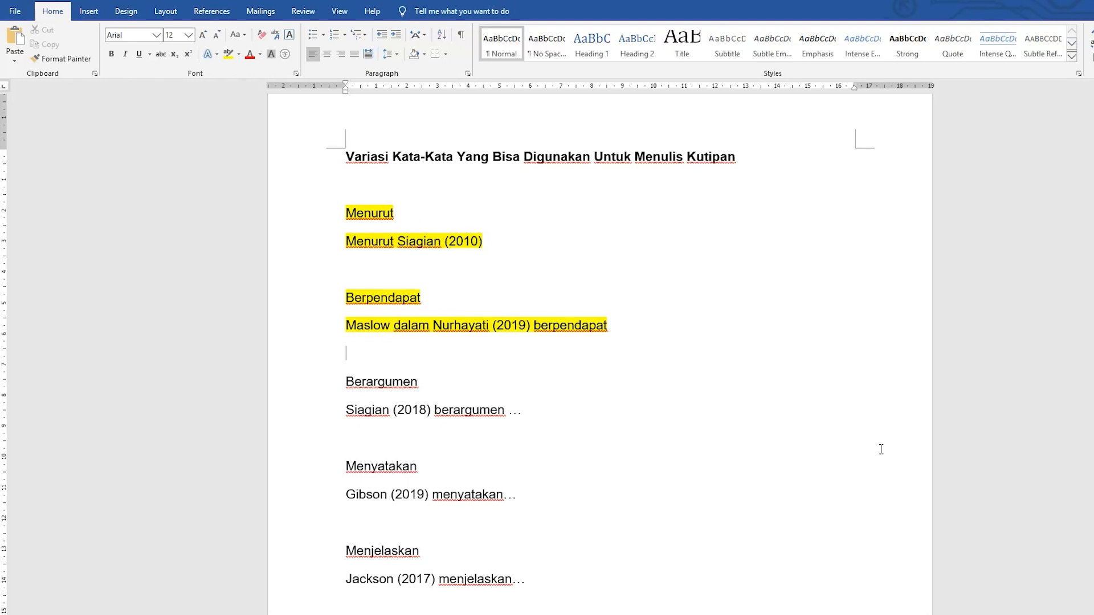
pyautogui.scroll(-1, 600, 353)
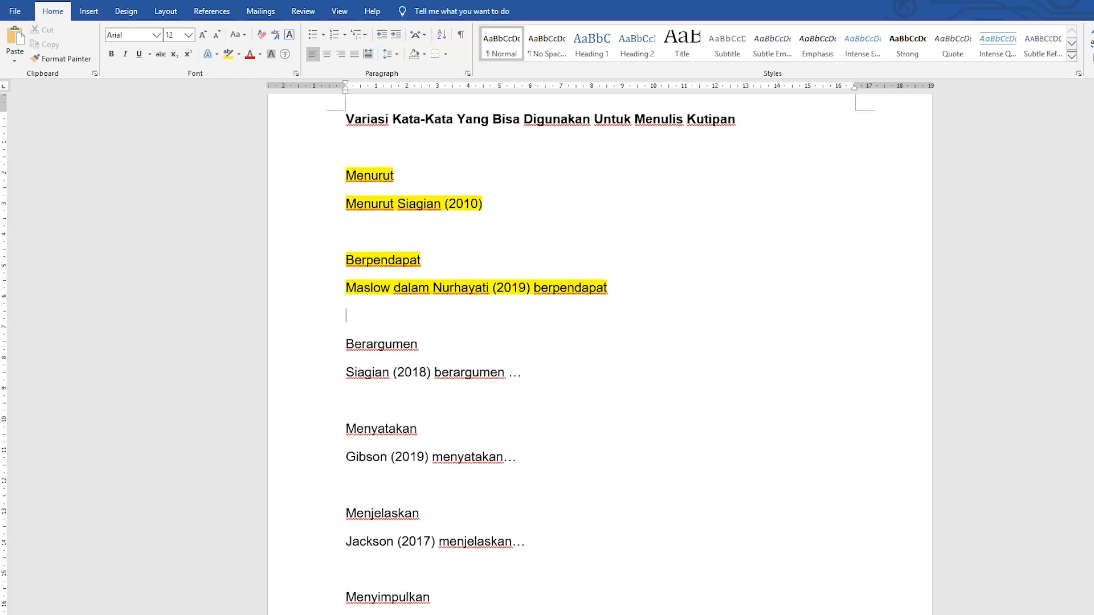
pyautogui.scroll(-3, 508, 453)
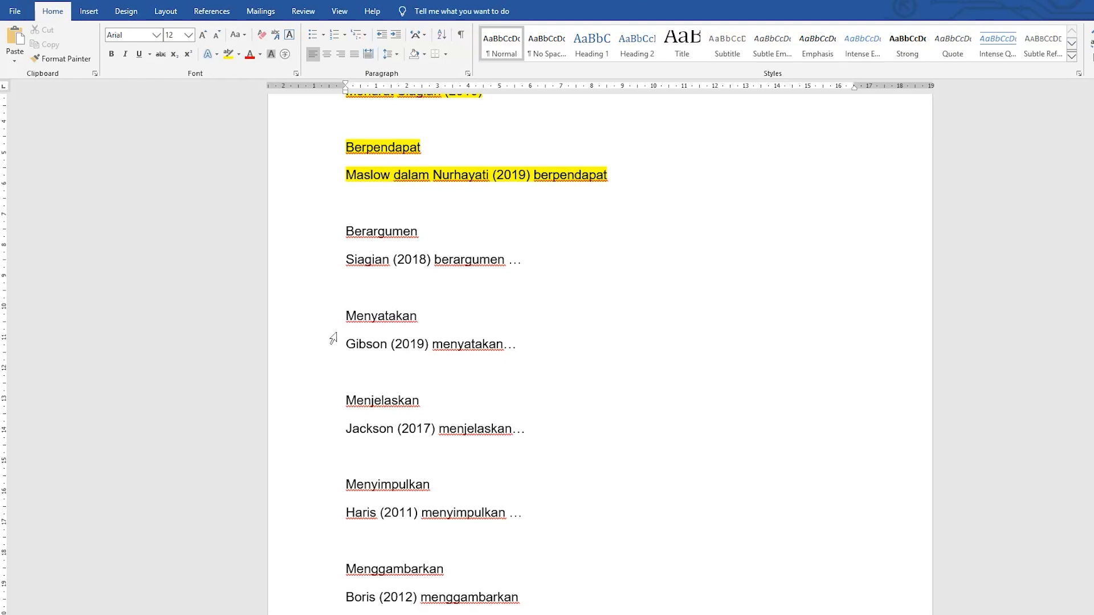
pyautogui.scroll(-1, 340, 333)
pyautogui.scroll(-1, 339, 333)
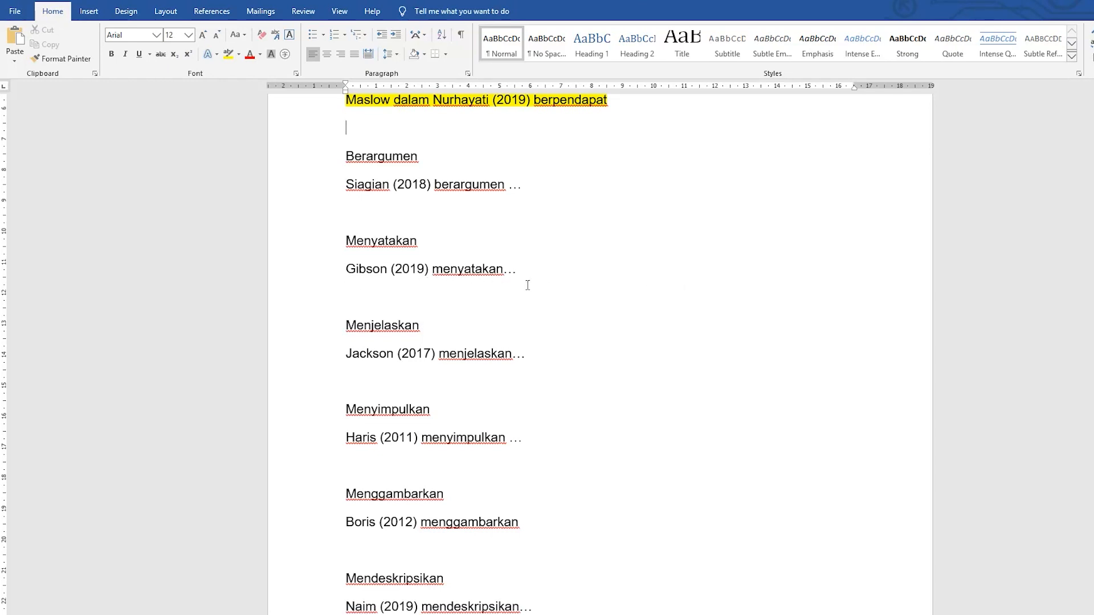
pyautogui.scroll(-4, 591, 354)
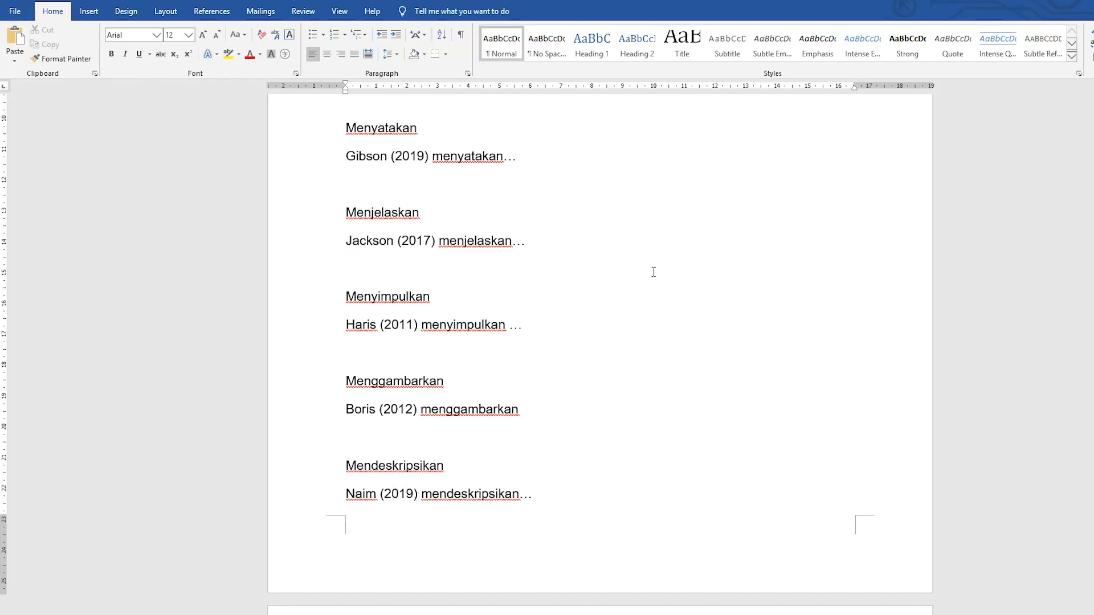
# Step: Examine the remaining quotation word variations through "Menunjukkan" and "Menekankan", and review the list again from its beginning
pyautogui.scroll(-3, 555, 313)
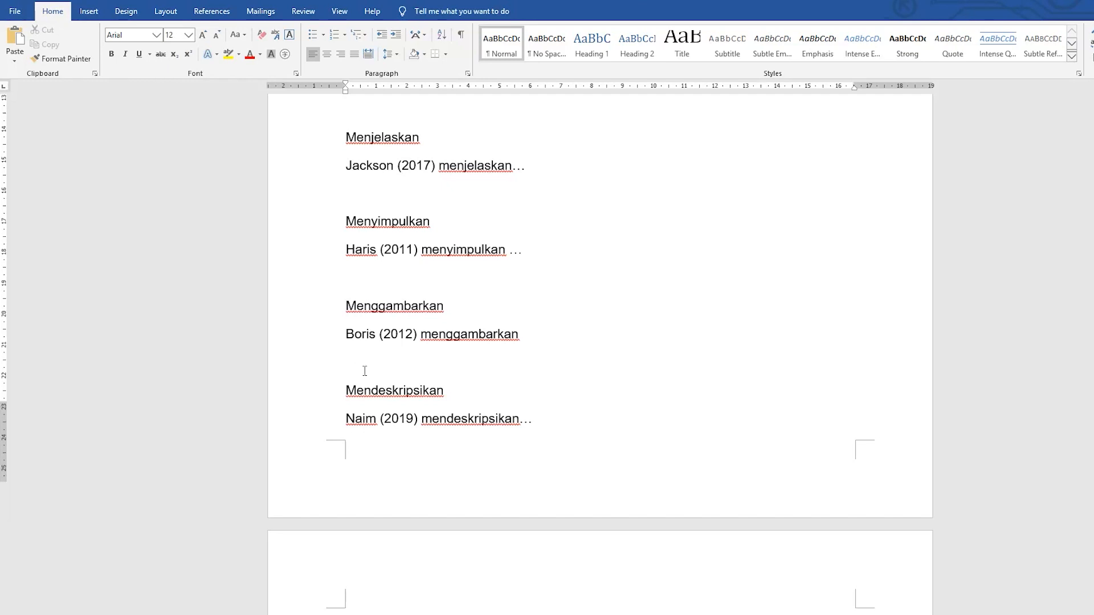
pyautogui.scroll(-2, 397, 371)
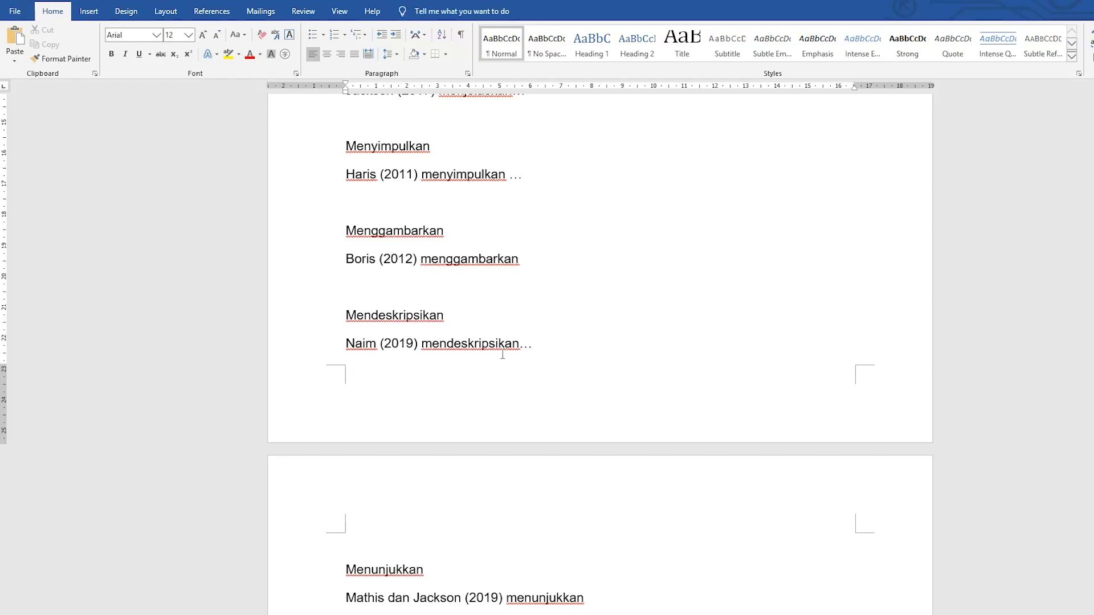
pyautogui.scroll(-2, 389, 439)
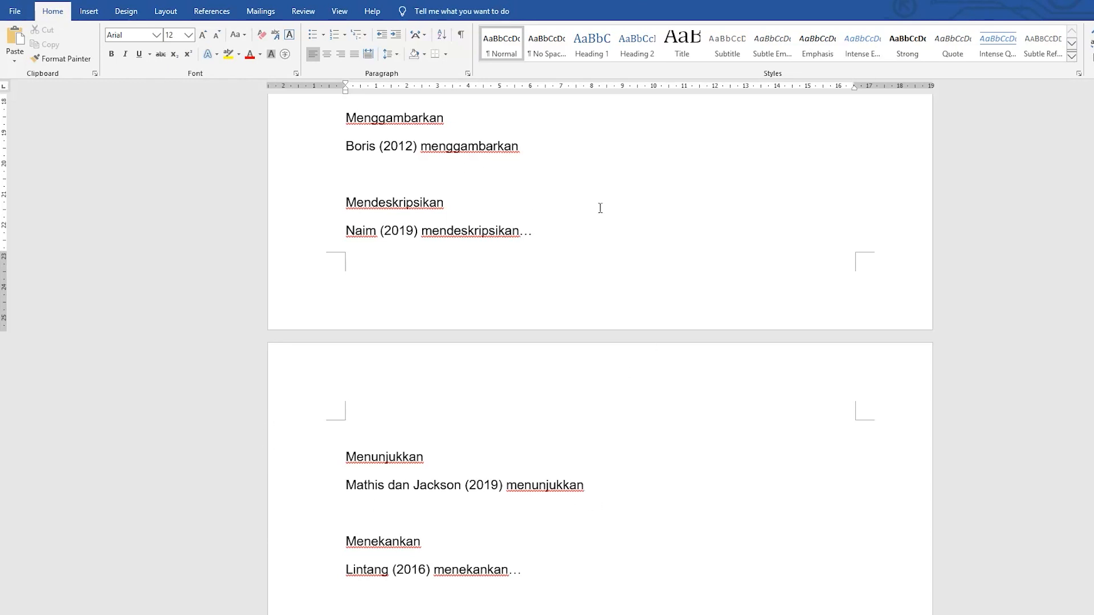
pyautogui.scroll(-3, 547, 390)
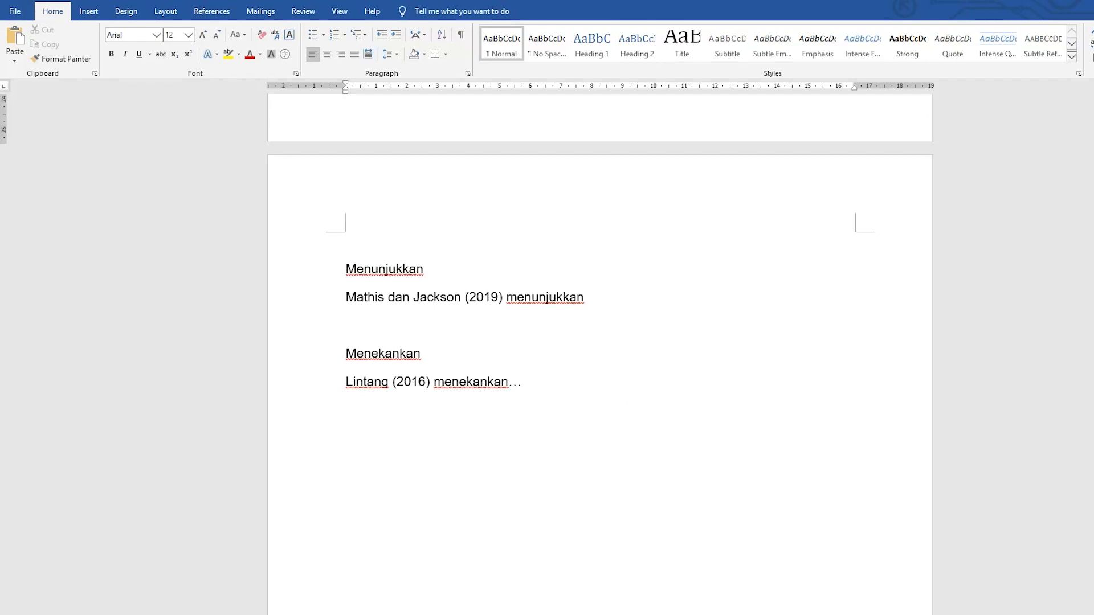
pyautogui.scroll(13, 312, 467)
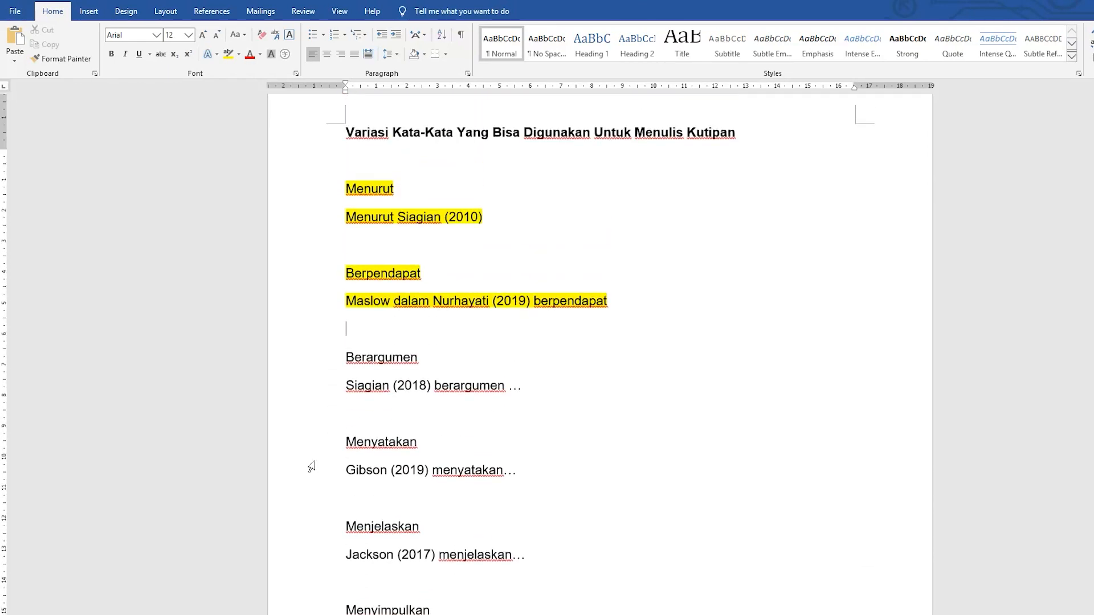
pyautogui.scroll(1, 311, 467)
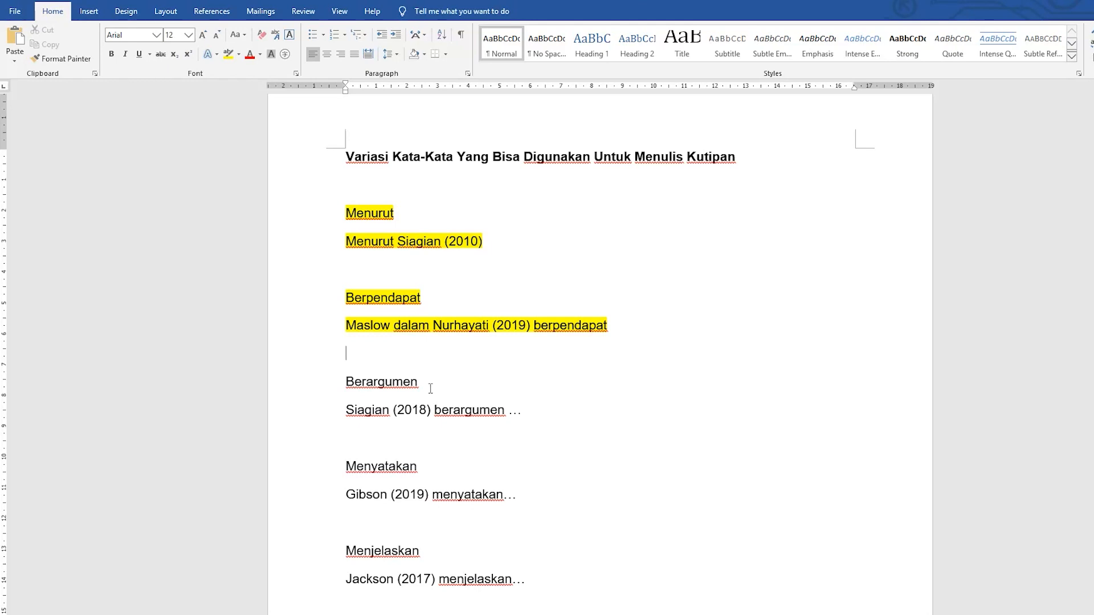
pyautogui.scroll(-2, 432, 390)
pyautogui.scroll(-7, 434, 395)
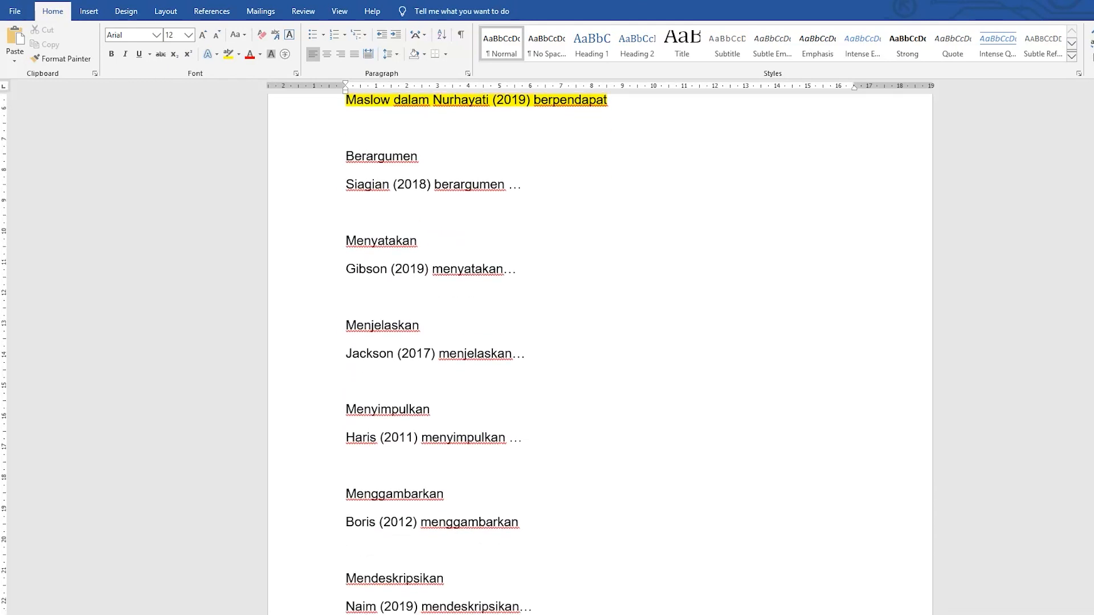
pyautogui.scroll(-1, 476, 393)
pyautogui.scroll(3, 476, 393)
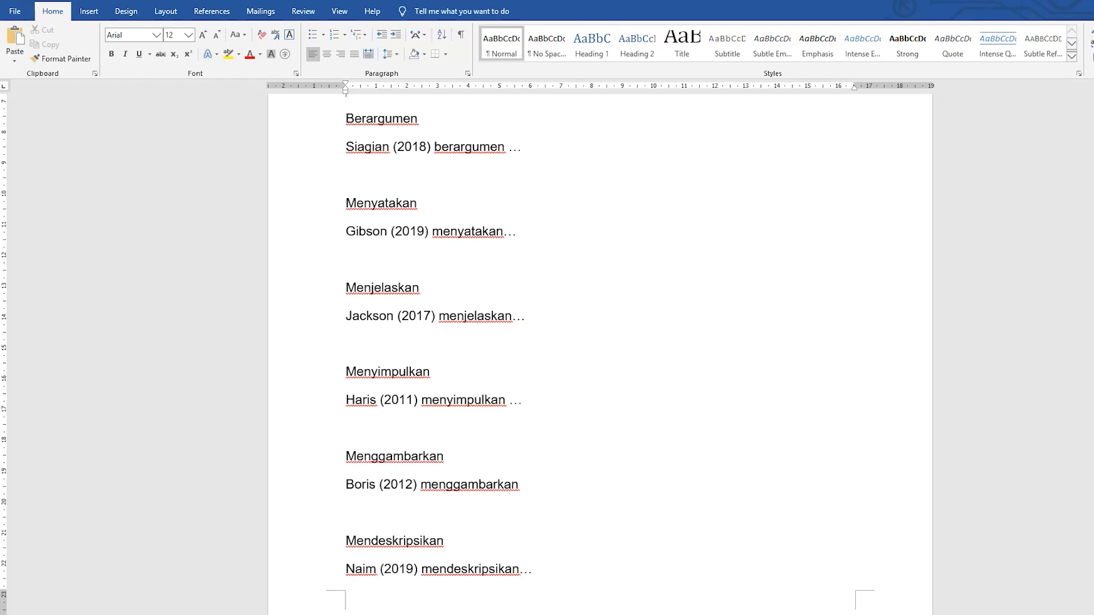
pyautogui.scroll(5, 547, 308)
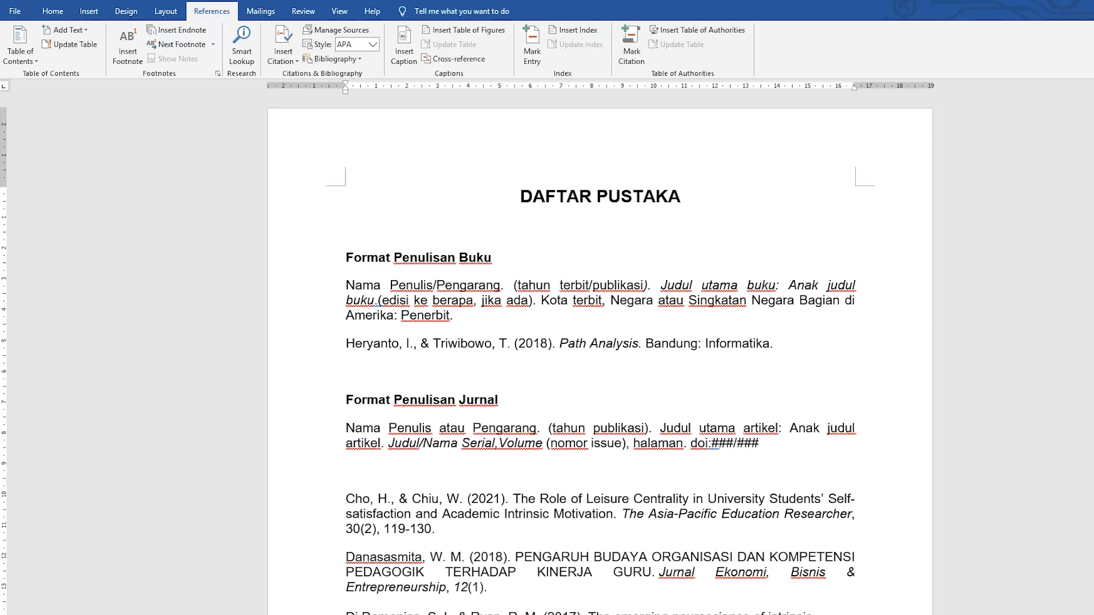
# Step: Examine the "Format Penulisan Buku" and "Format Penulisan Jurnal" rules together with the sample bibliography entries below each
pyautogui.scroll(-1, 600, 355)
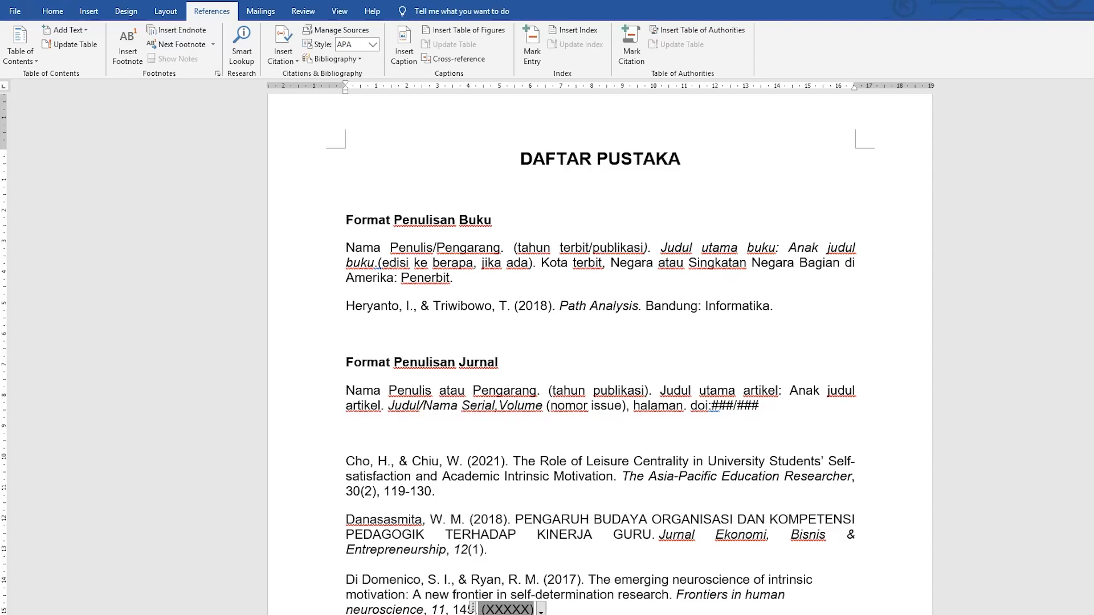
pyautogui.scroll(-1, 507, 335)
pyautogui.scroll(-1, 507, 334)
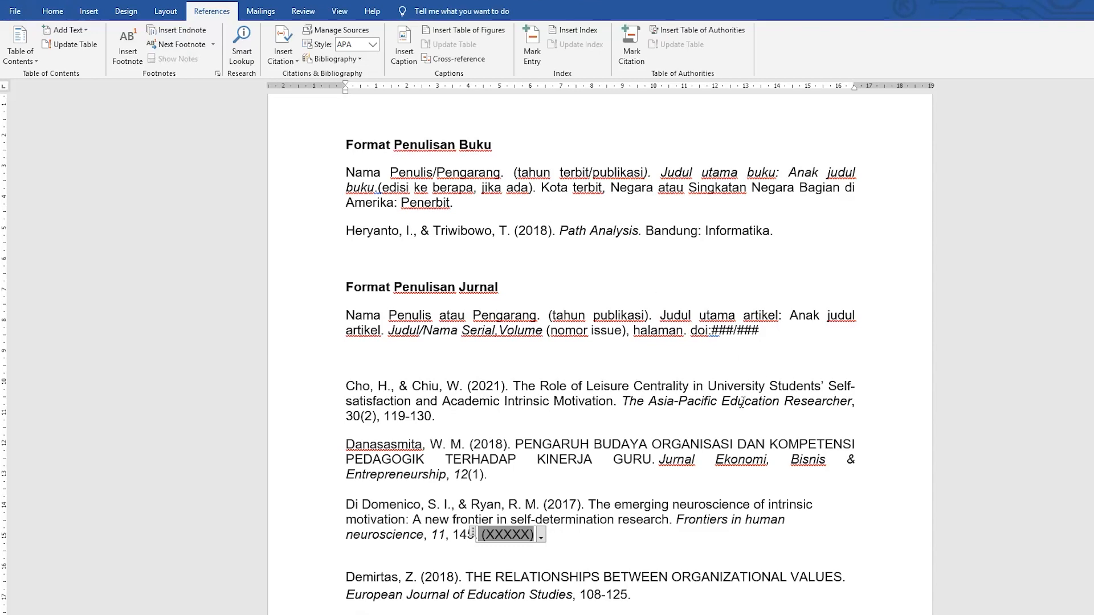
pyautogui.scroll(-1, 713, 396)
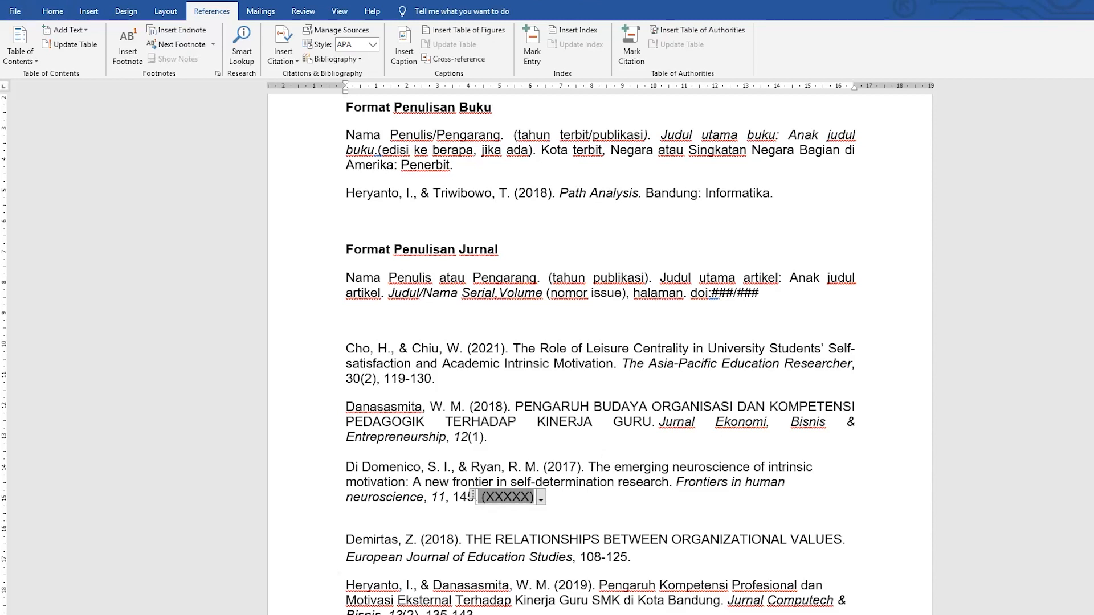
pyautogui.click(517, 439)
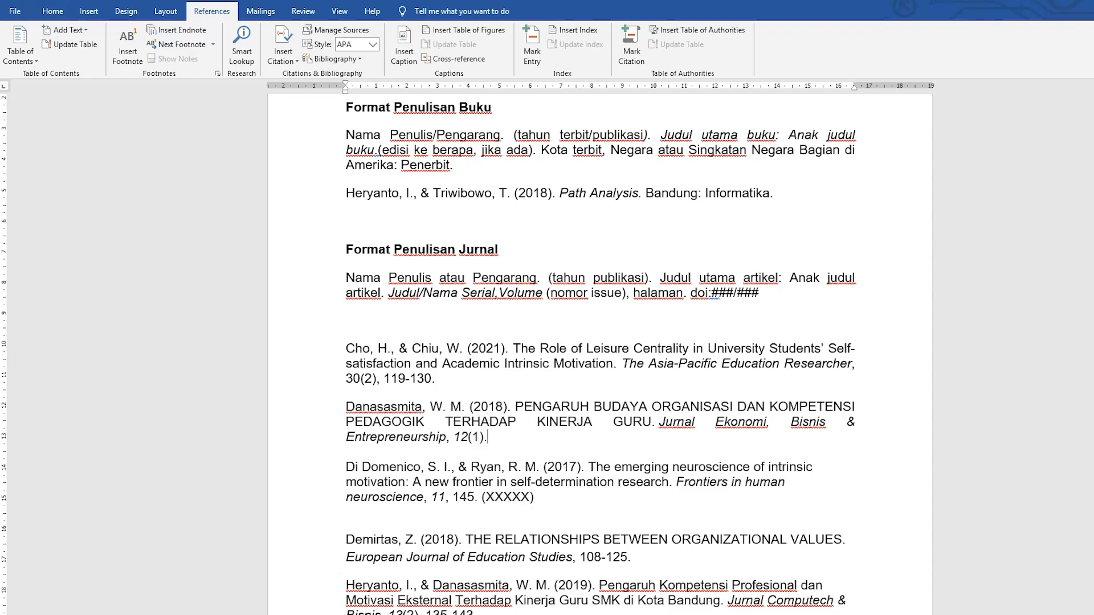
pyautogui.scroll(-2, 489, 417)
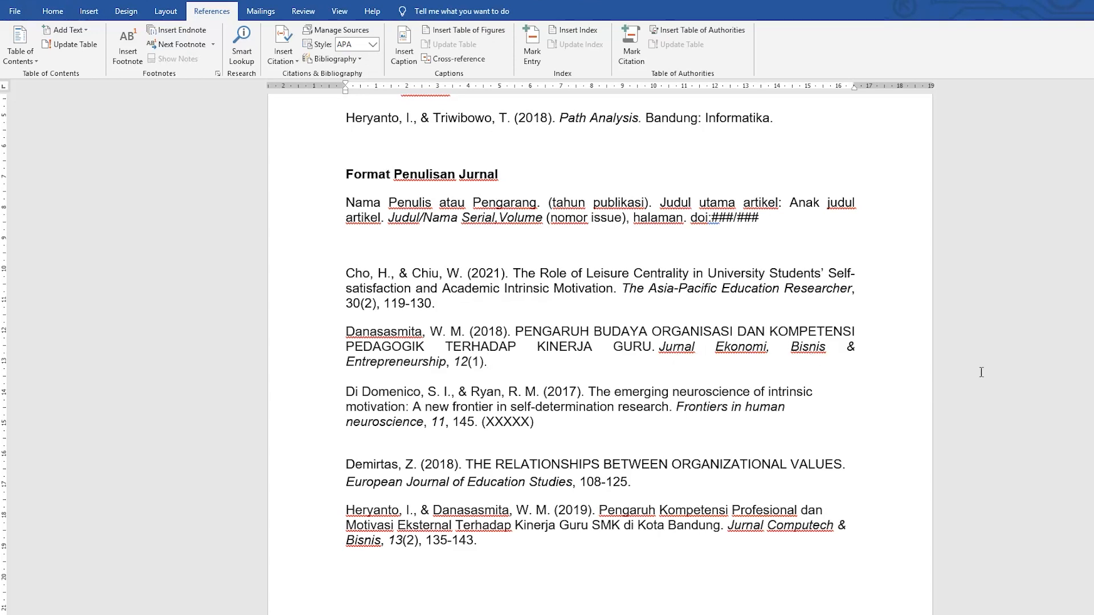
pyautogui.scroll(-1, 998, 372)
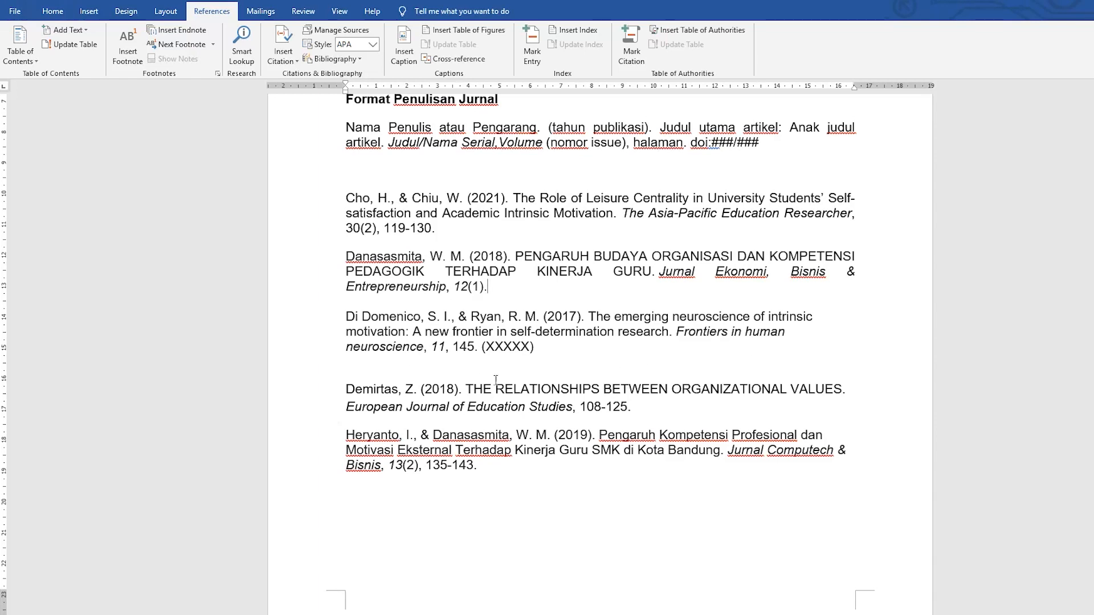
pyautogui.scroll(3, 663, 476)
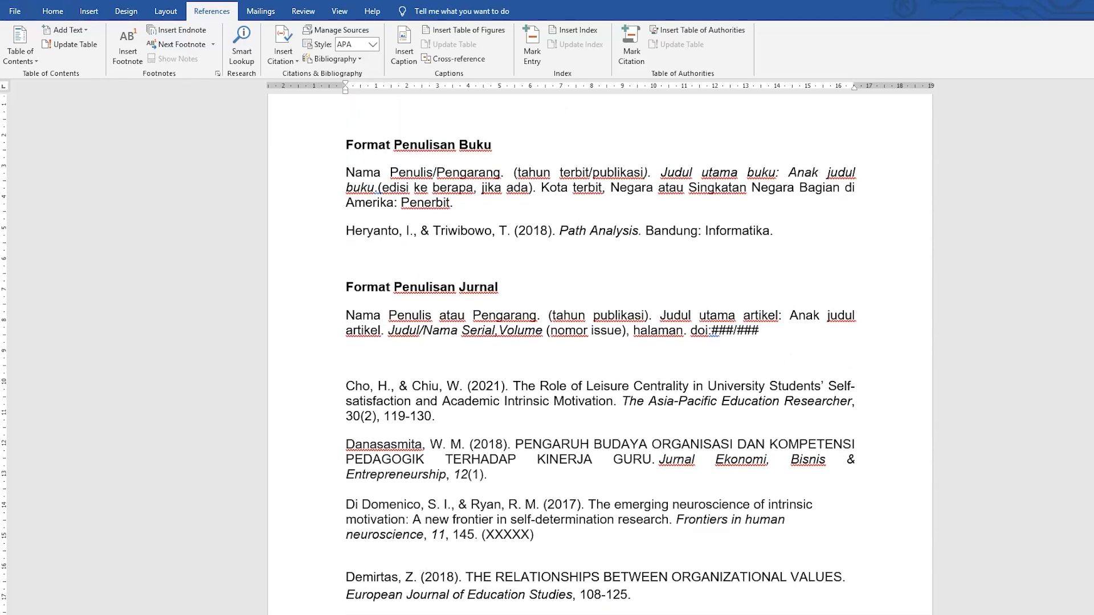
pyautogui.scroll(-2, 598, 231)
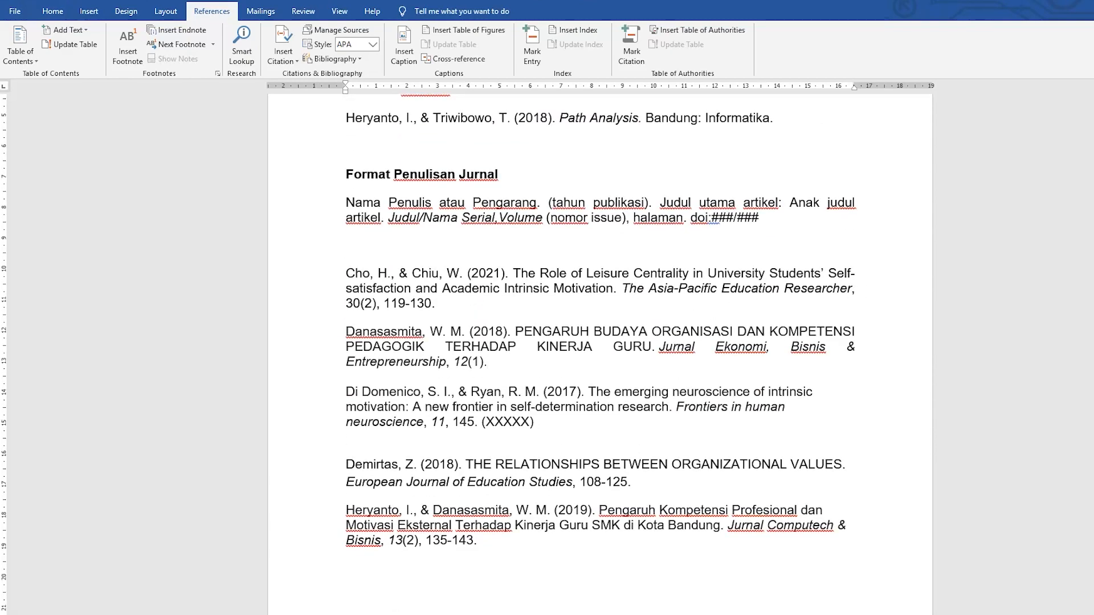
pyautogui.scroll(4, 665, 390)
pyautogui.scroll(-2, 665, 391)
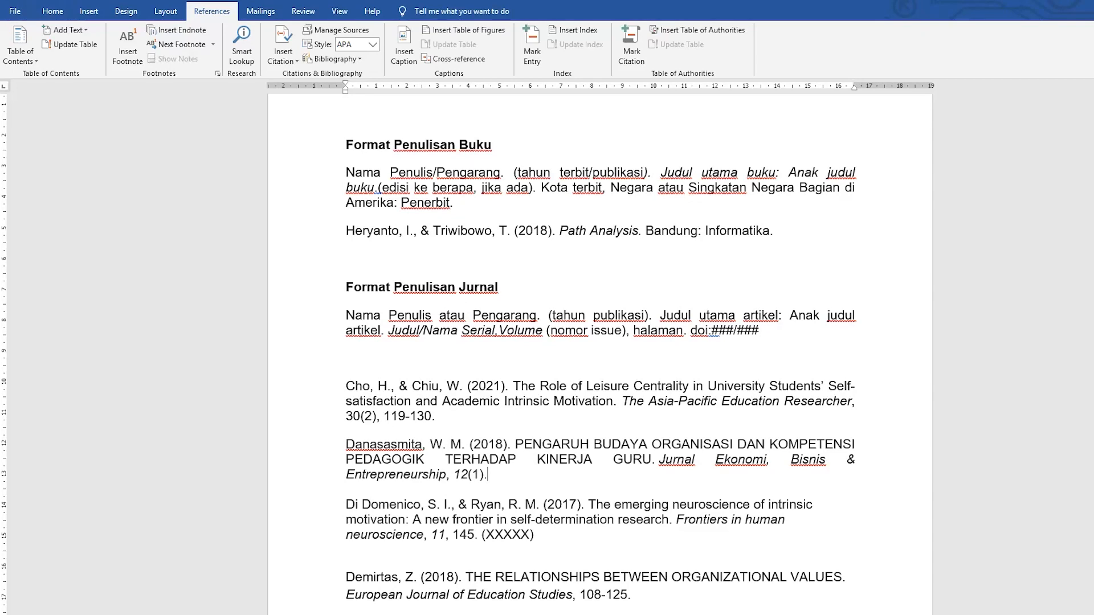
pyautogui.scroll(-1, 665, 390)
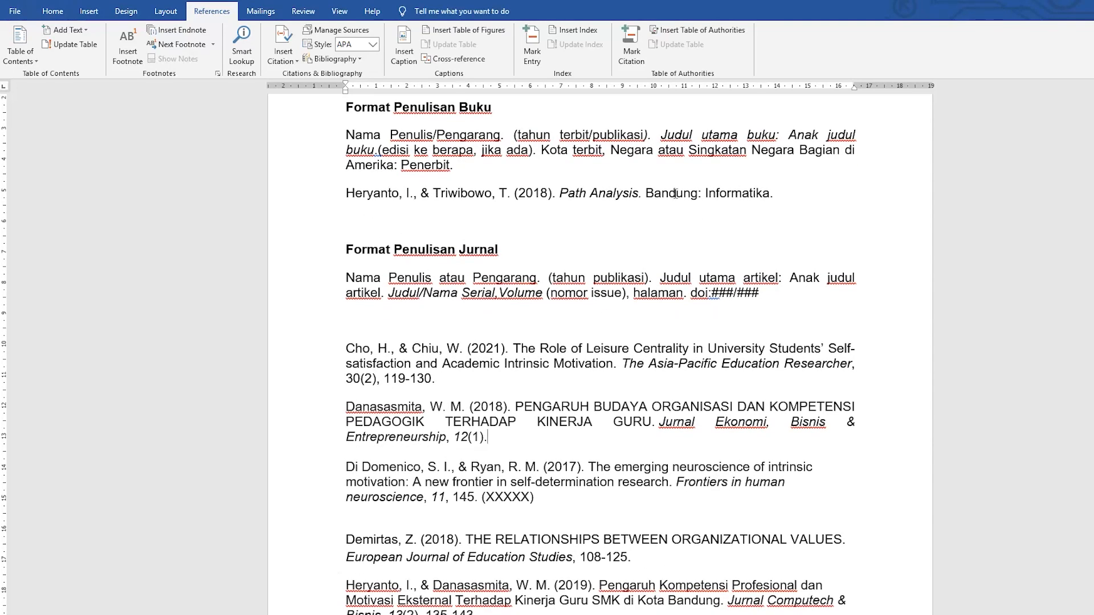
pyautogui.scroll(-3, 567, 405)
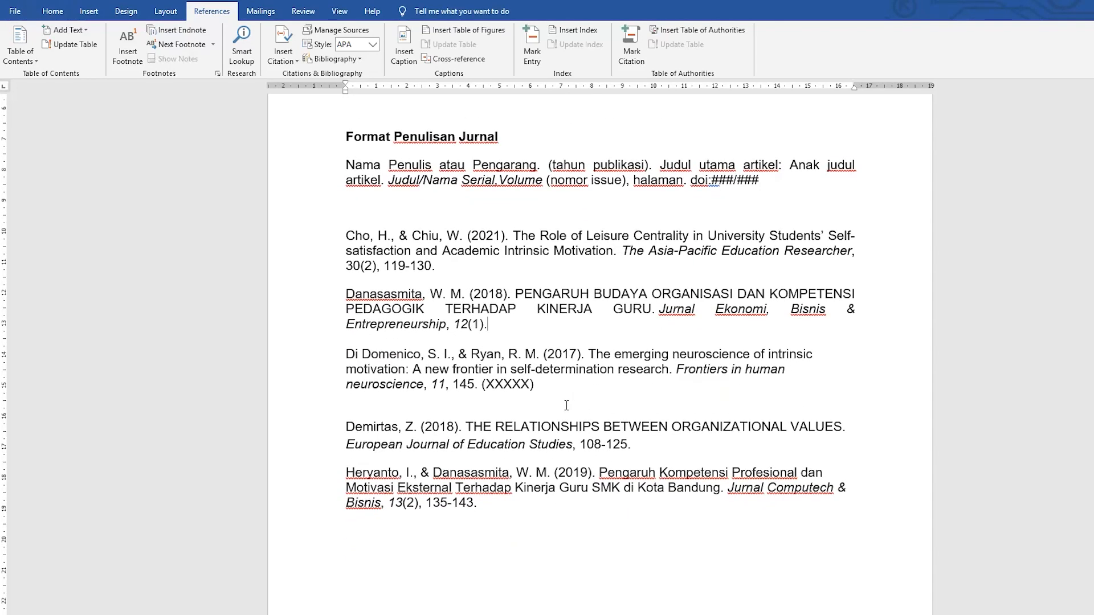
# Step: Examine the "Format Penulisan Undang-Undang" section with its law and ministerial regulation examples, and compare it with the book and journal formats
pyautogui.click(52, 12)
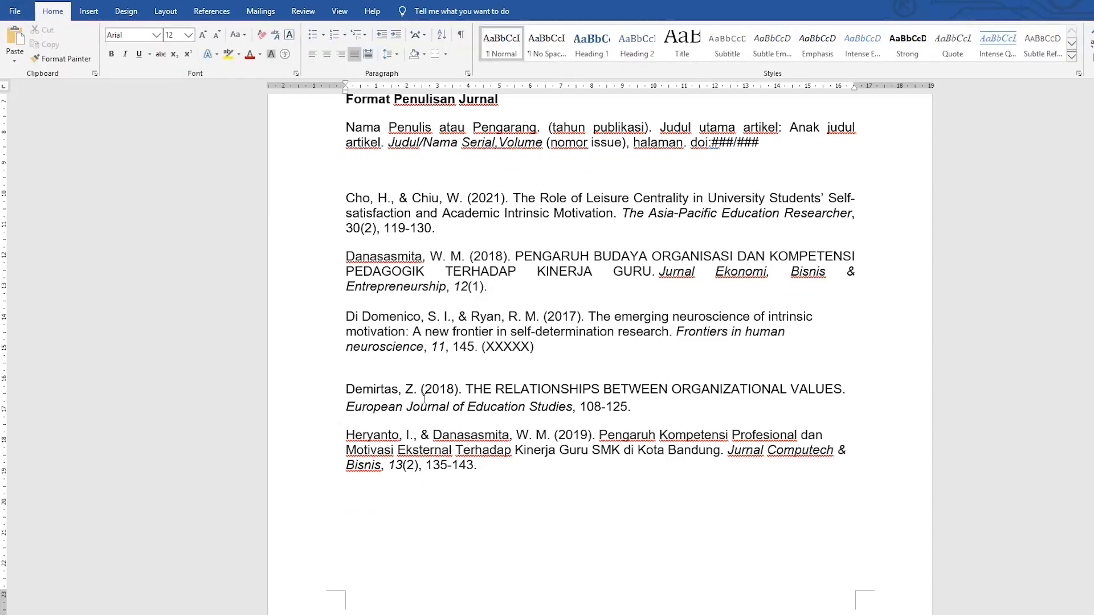
pyautogui.scroll(-3, 454, 445)
pyautogui.scroll(-8, 455, 445)
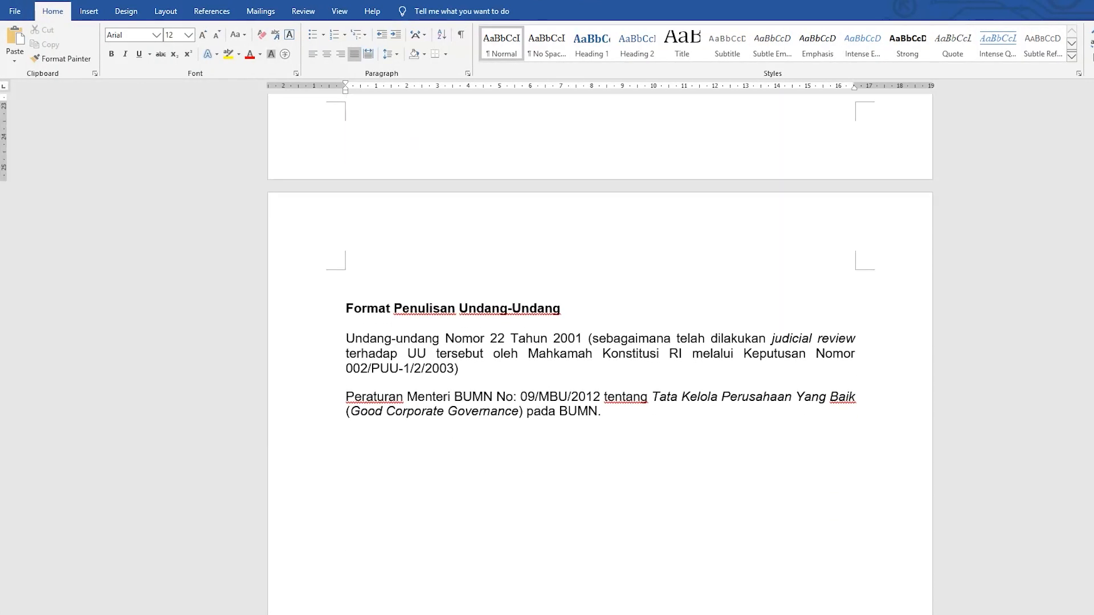
pyautogui.scroll(9, 455, 446)
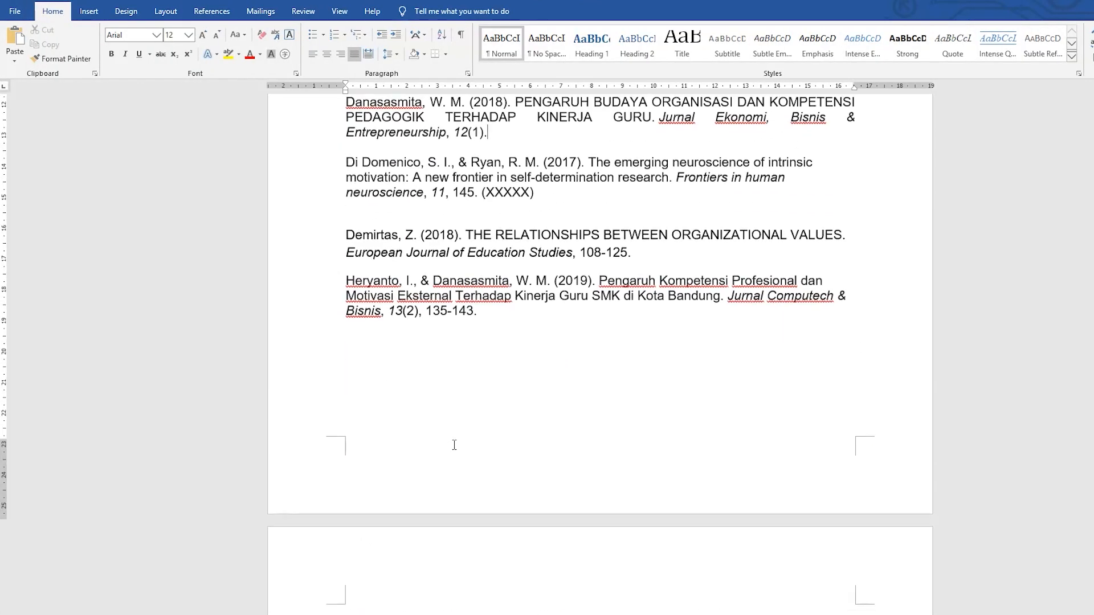
pyautogui.scroll(4, 454, 445)
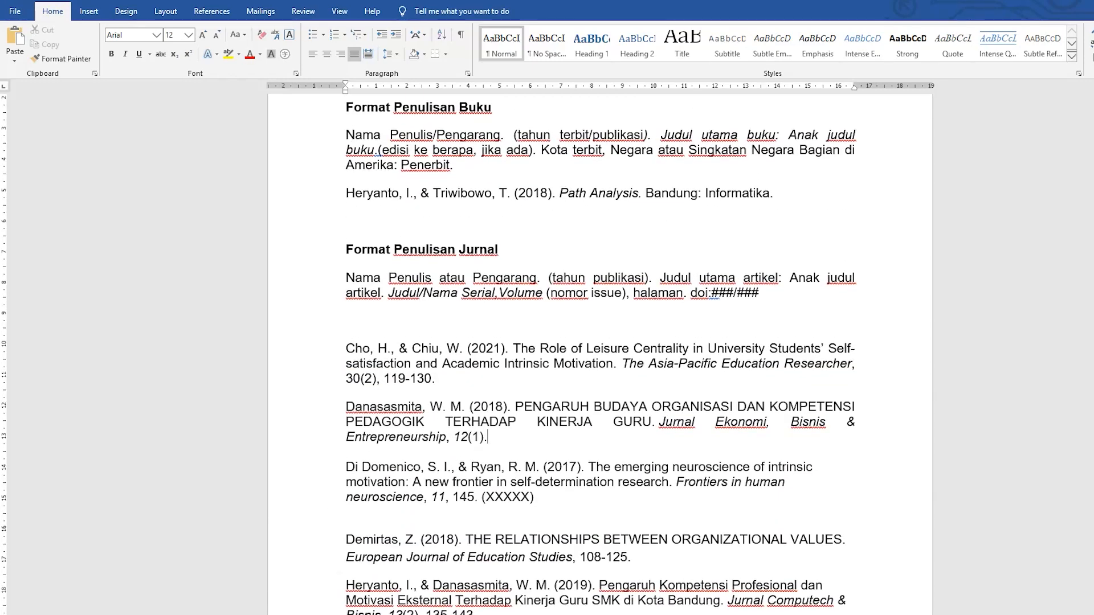
pyautogui.scroll(-11, 600, 354)
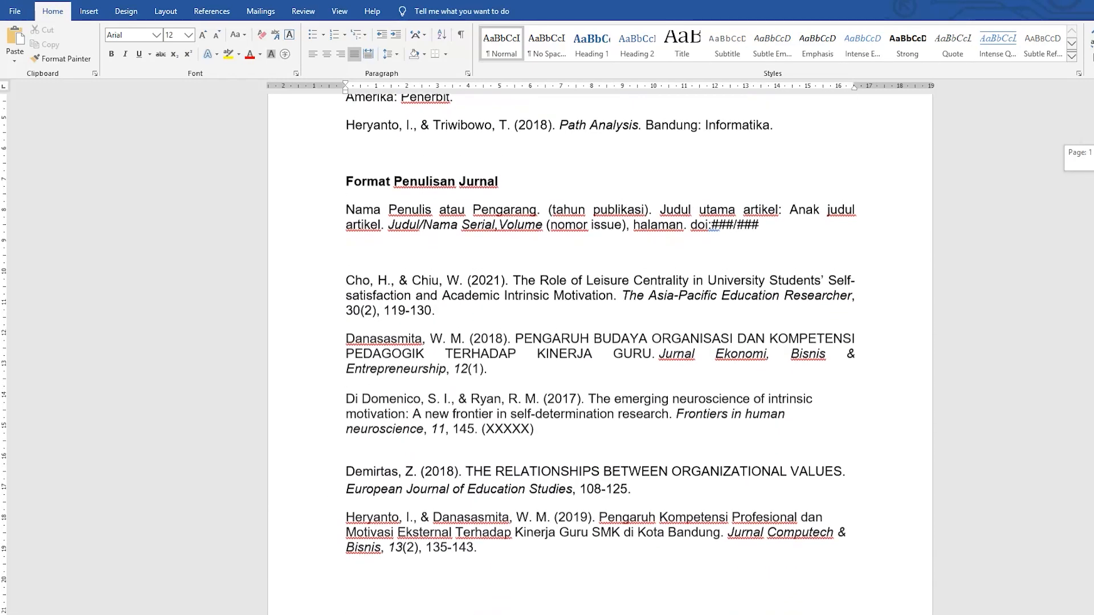
pyautogui.scroll(-5, 600, 353)
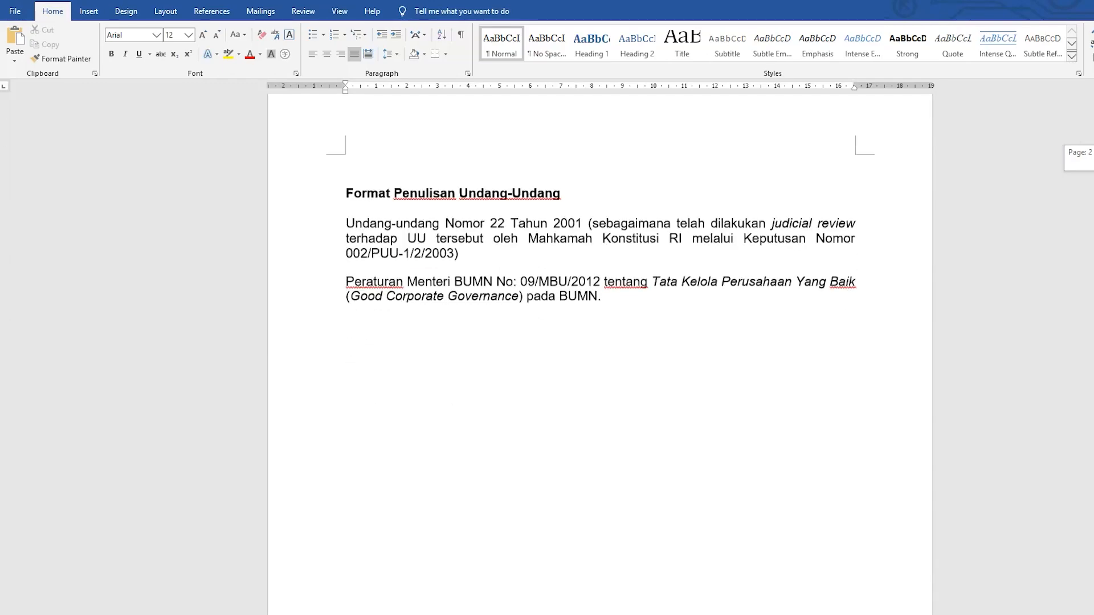
# Step: Examine the complete sample "DAFTAR PUSTAKA", from its first entry to the separate section for laws and regulations
pyautogui.scroll(-18, 600, 353)
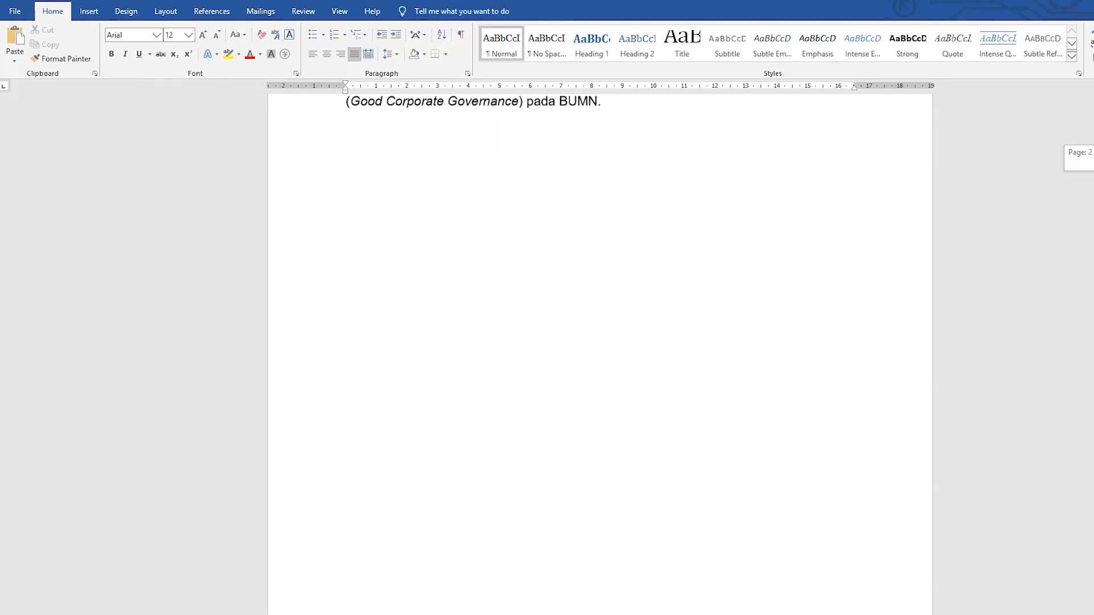
pyautogui.scroll(-2, 600, 353)
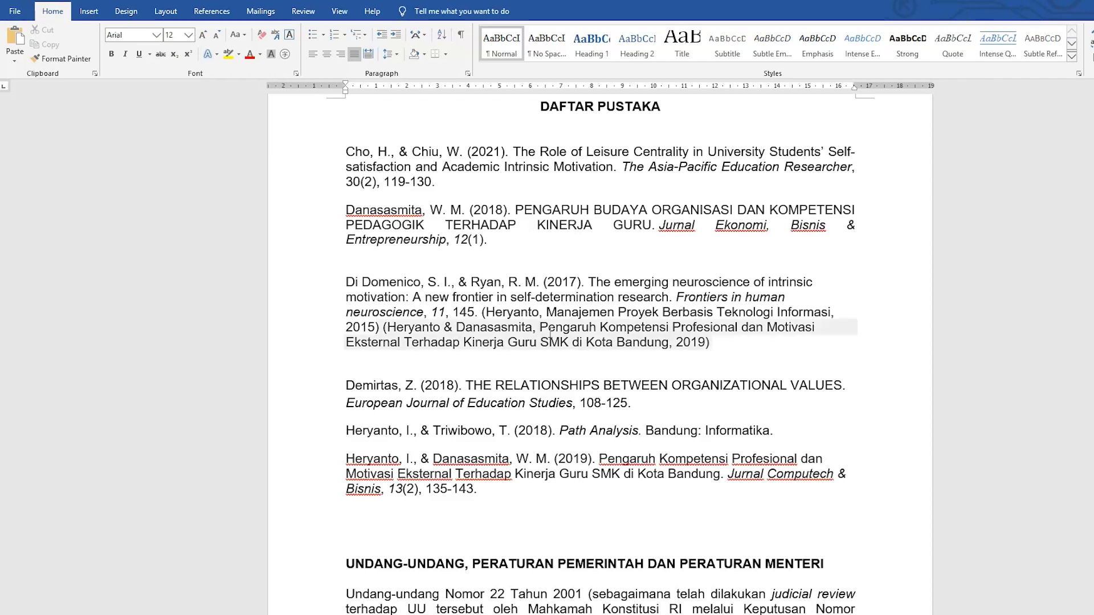
pyautogui.scroll(-2, 520, 397)
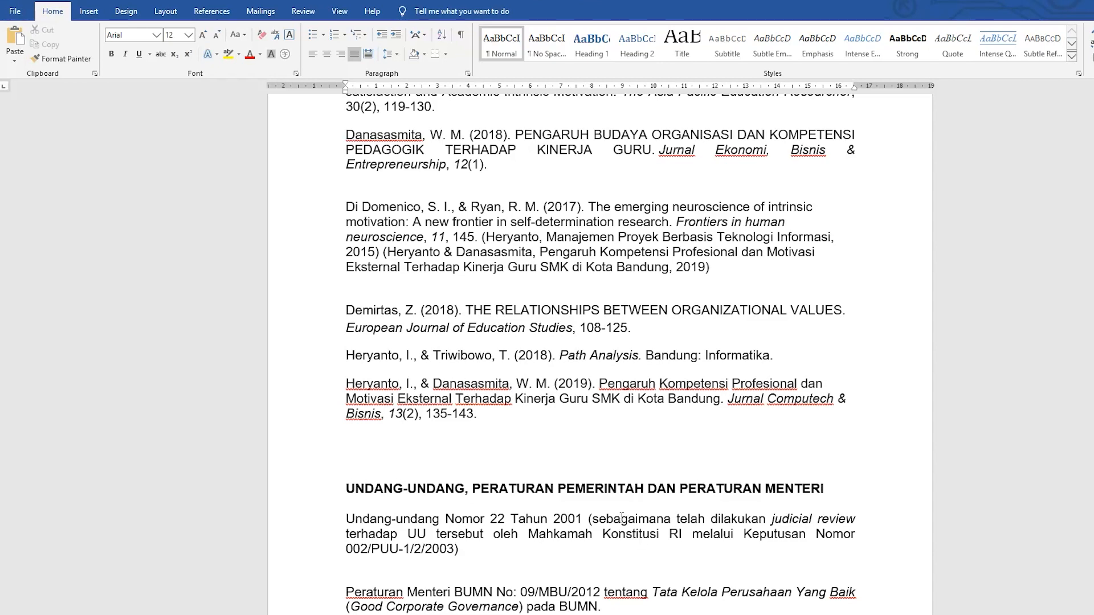
pyautogui.scroll(2, 707, 486)
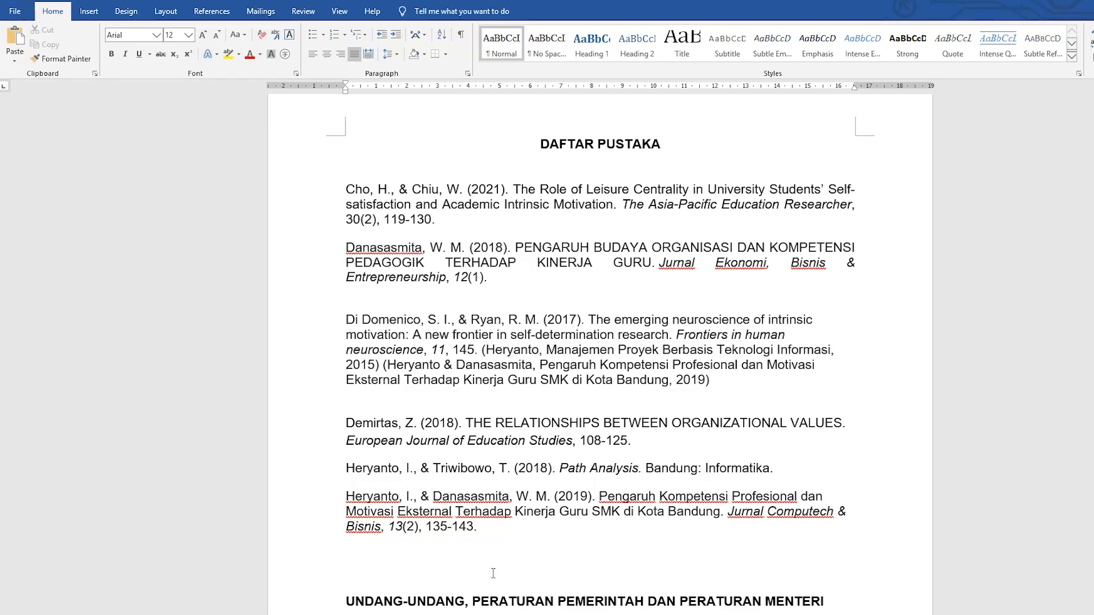
pyautogui.scroll(-2, 629, 506)
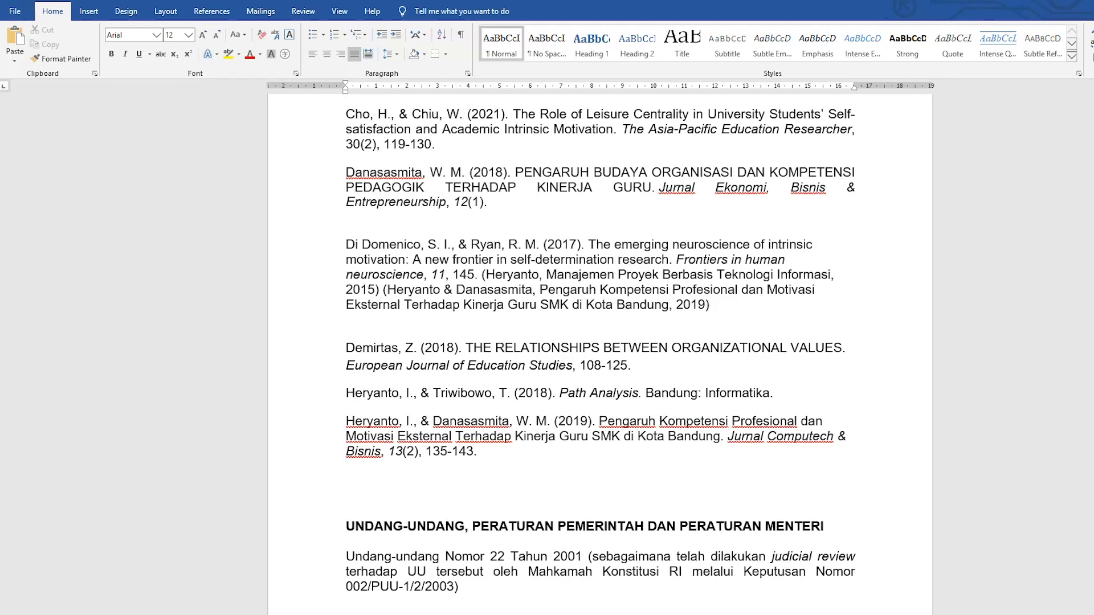
# Step: Look over the saved citation sources and the bibliography options with the insertion point below the last "DAFTAR PUSTAKA" journal entry
pyautogui.click(346, 496)
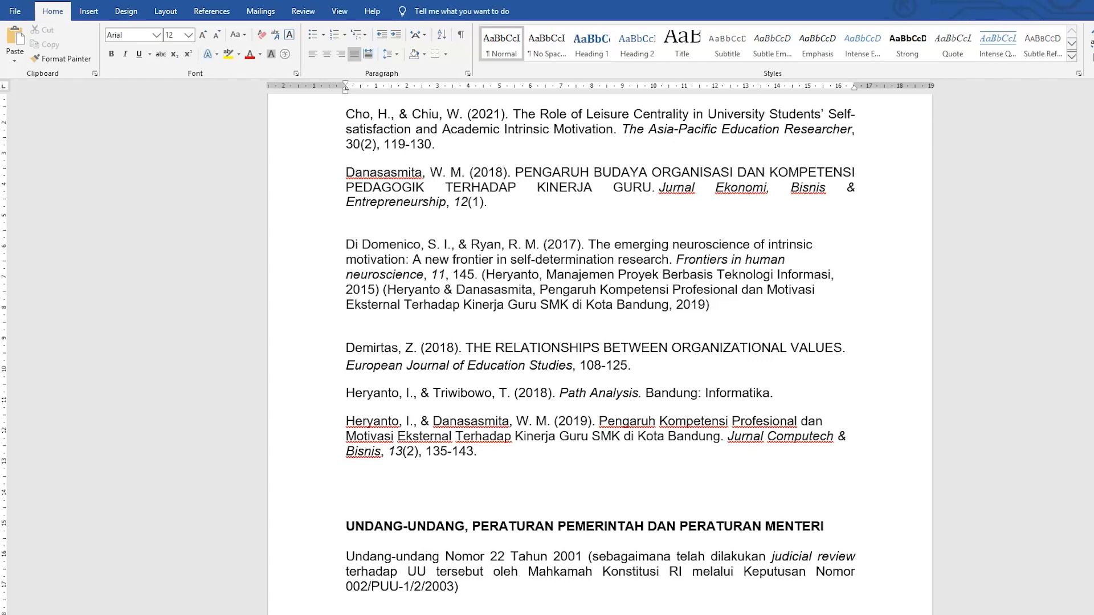
pyautogui.scroll(-1, 463, 537)
pyautogui.scroll(3, 463, 537)
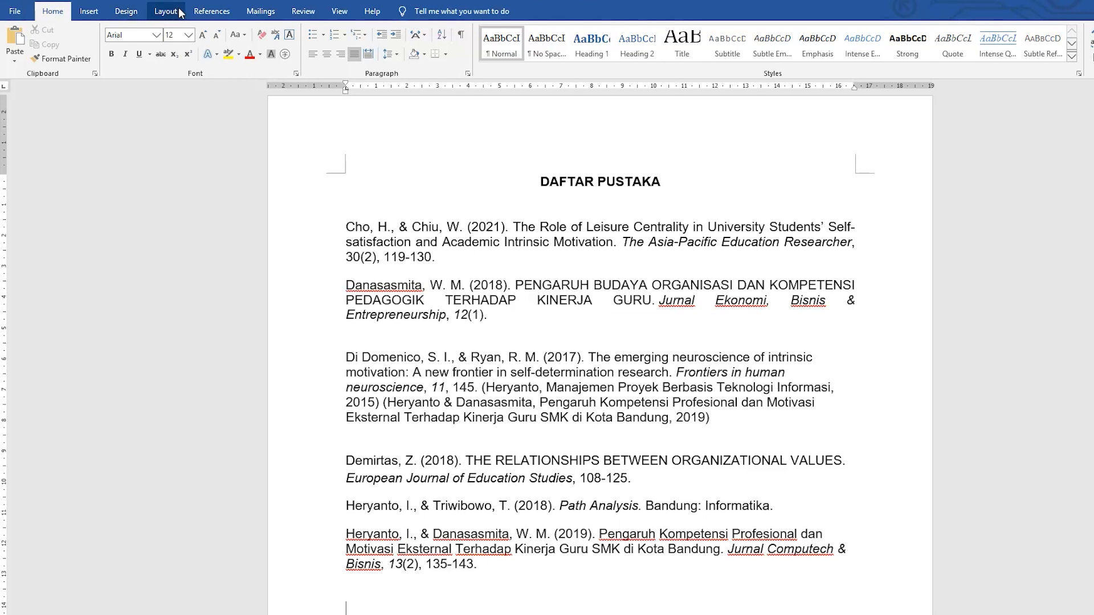
pyautogui.click(221, 18)
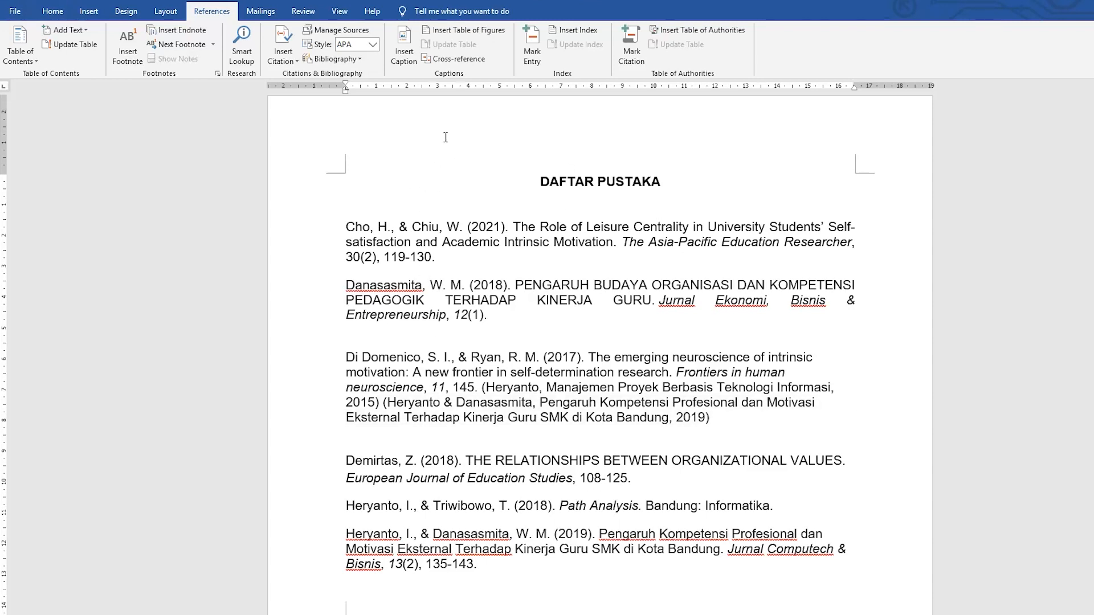
pyautogui.click(283, 52)
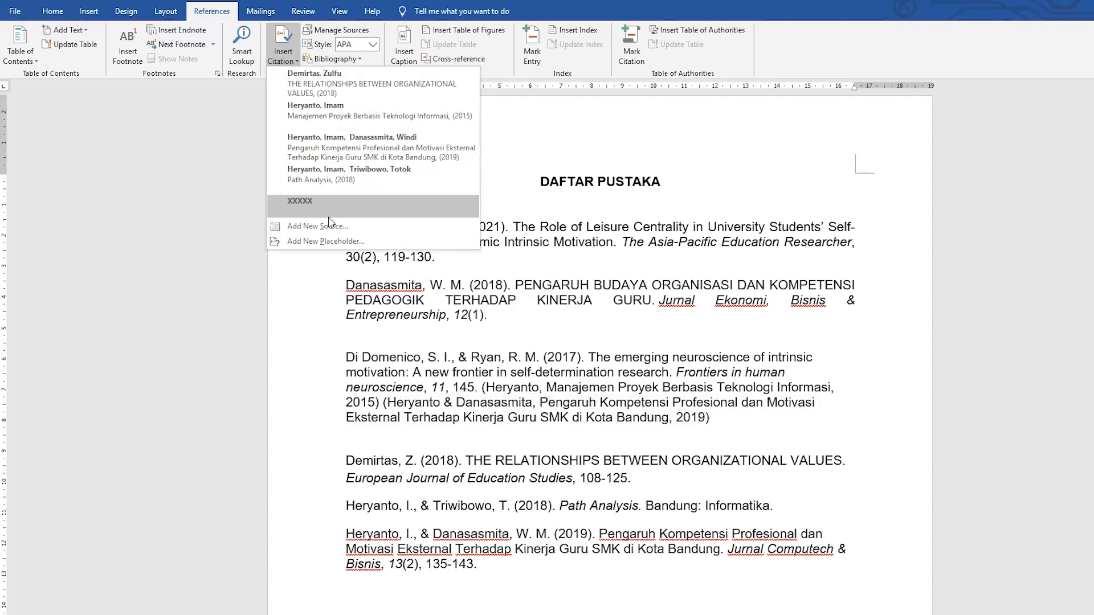
pyautogui.click(549, 122)
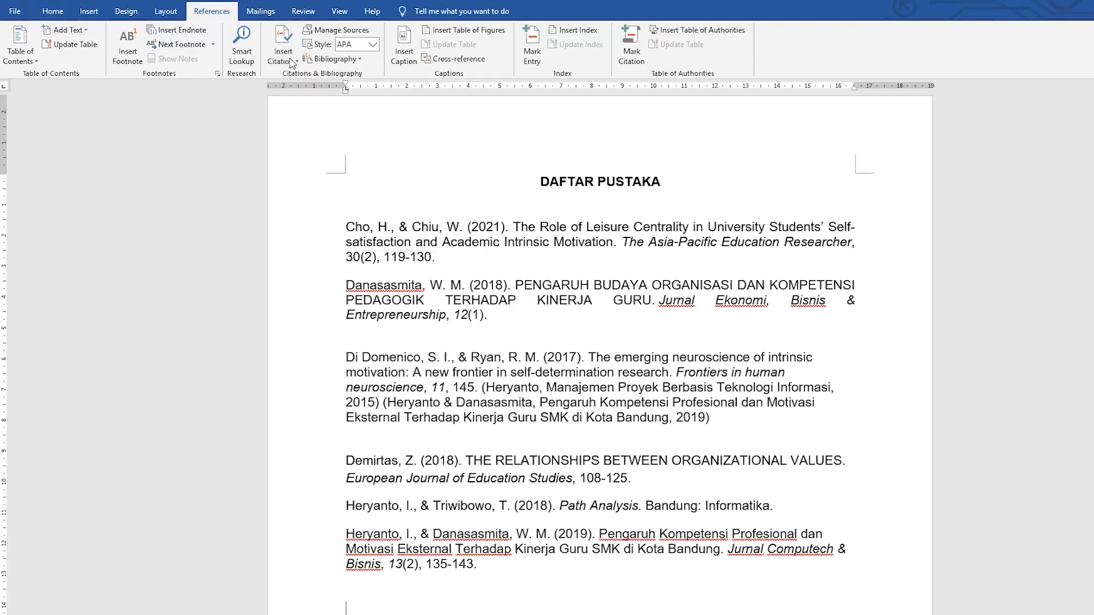
pyautogui.click(341, 59)
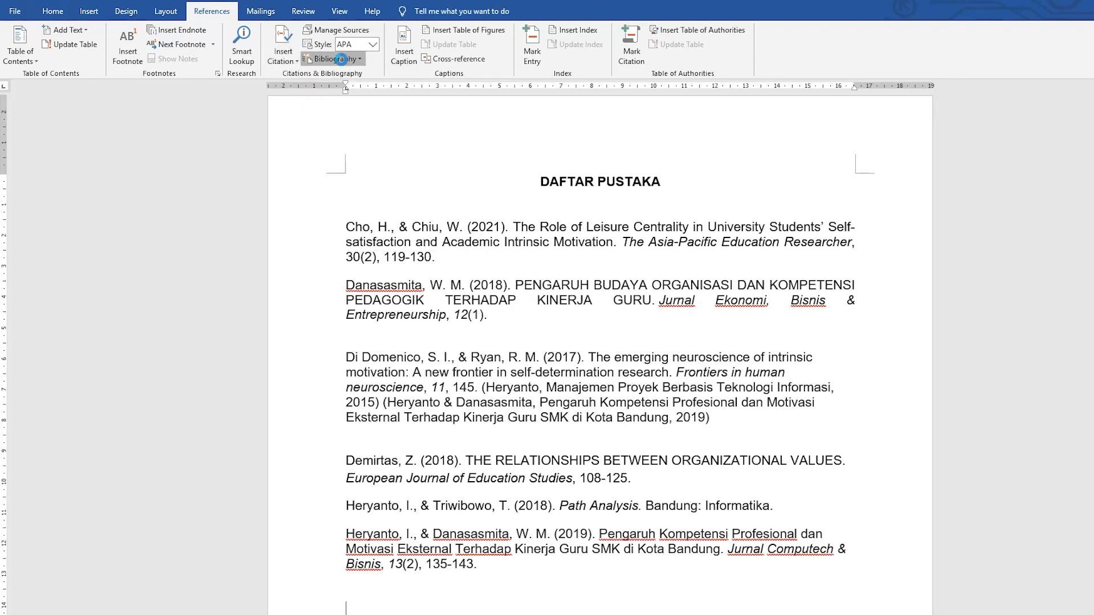
pyautogui.click(574, 122)
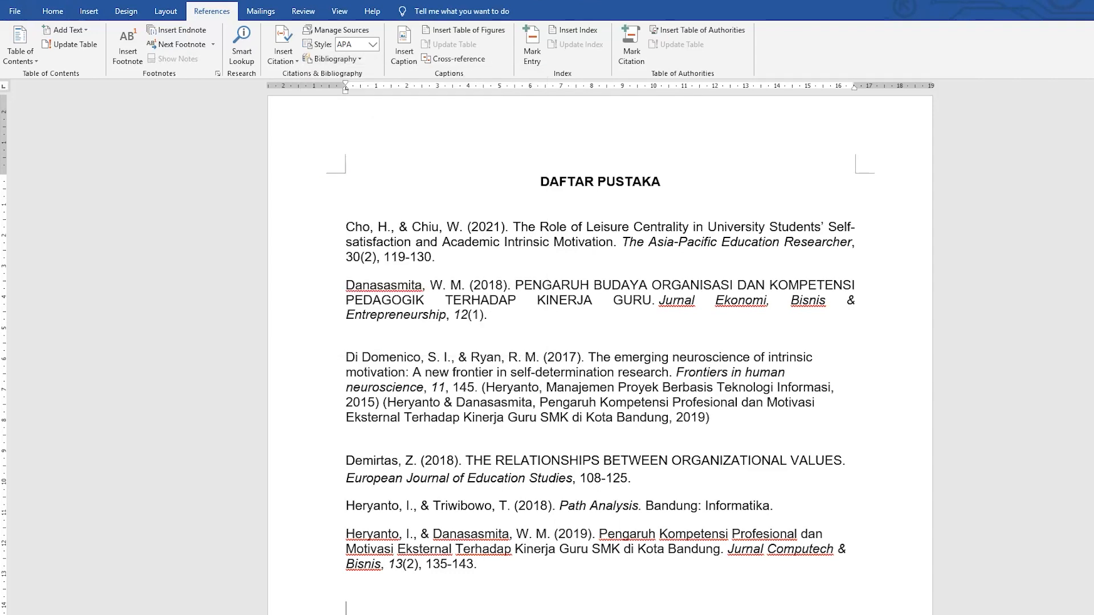
pyautogui.scroll(-1, 388, 255)
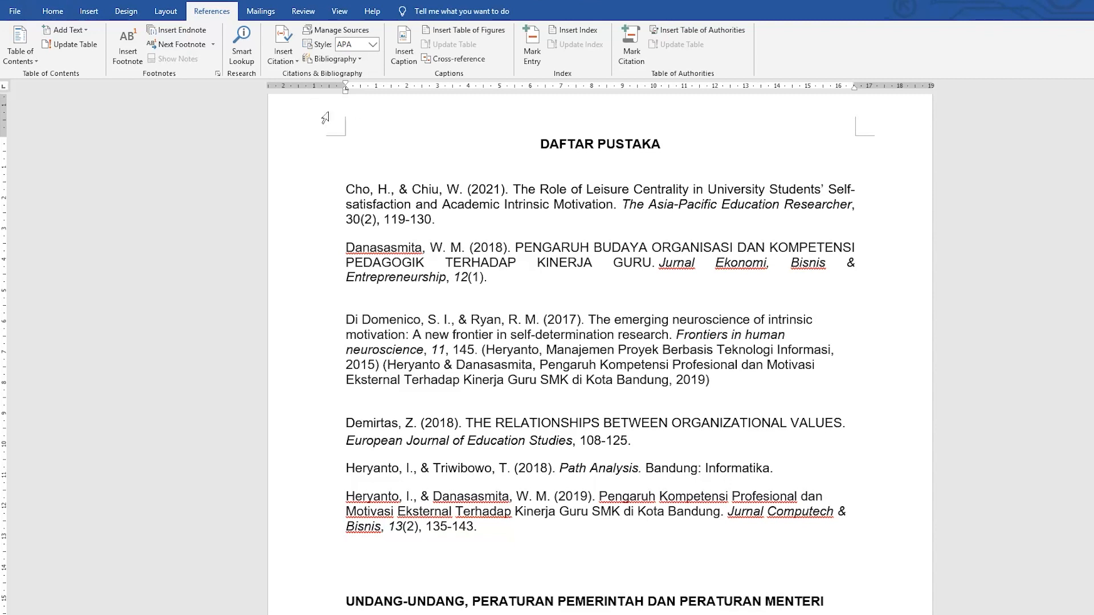
# Step: Start a new Journal Article source for the citation and add the author's last and first name
pyautogui.click(292, 62)
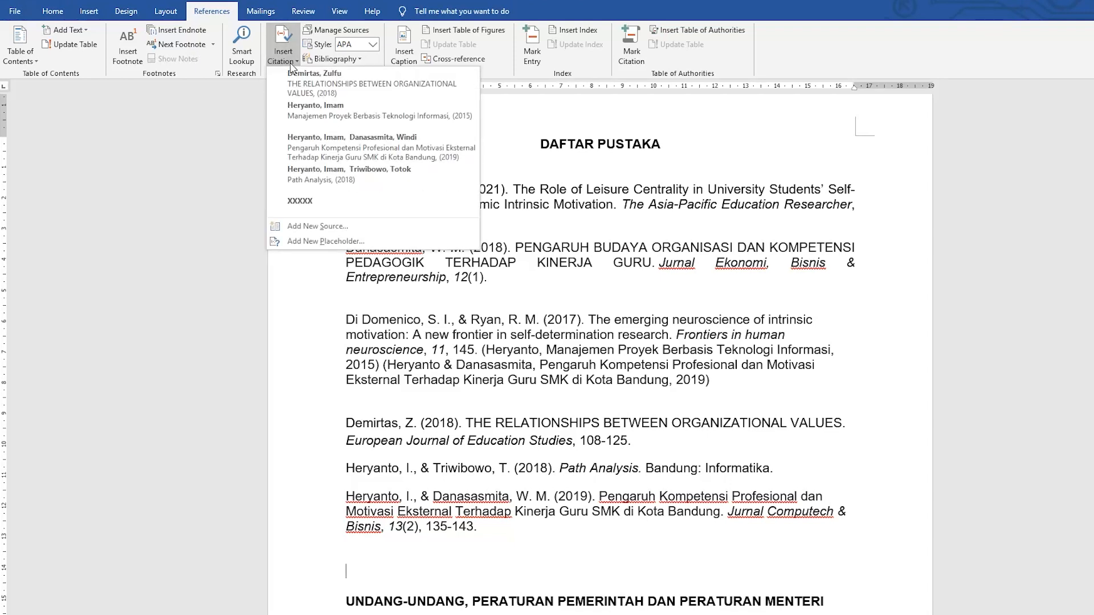
pyautogui.click(289, 226)
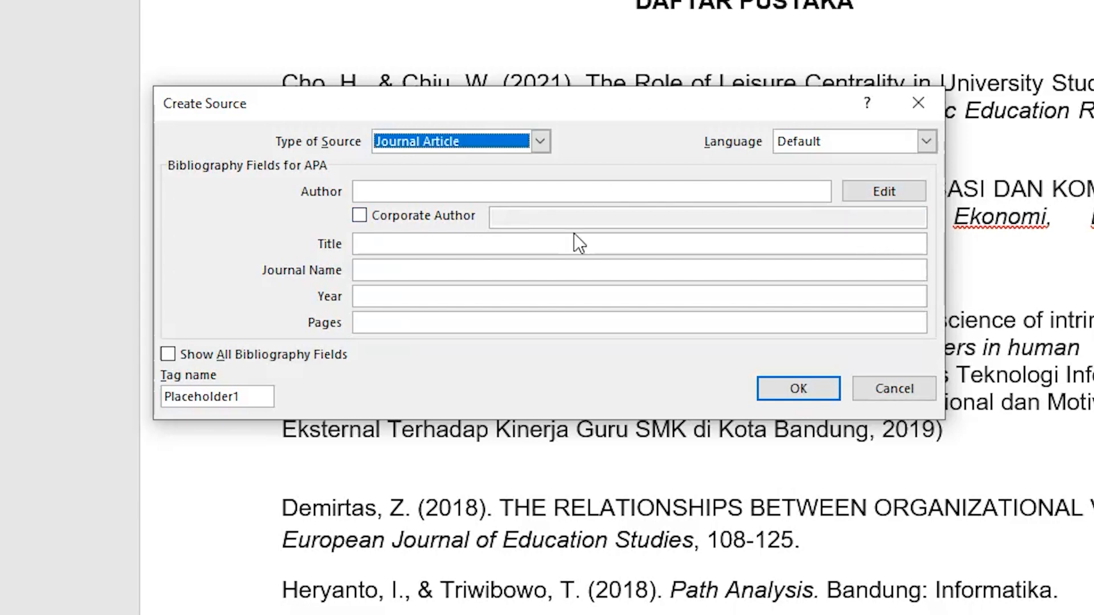
pyautogui.click(866, 199)
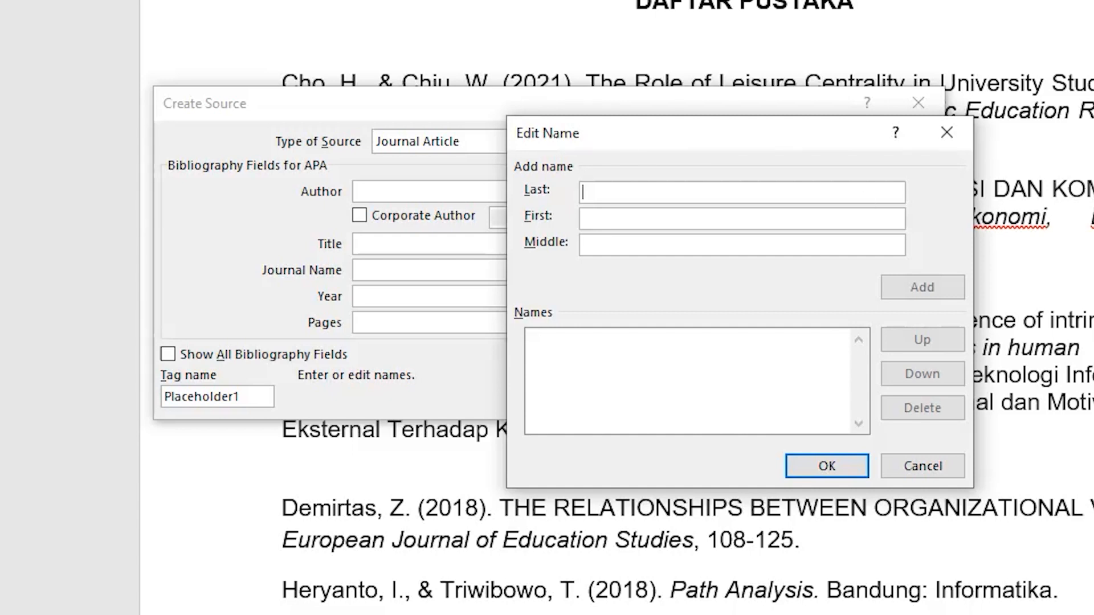
pyautogui.write('dani')
pyautogui.press('BackSpace')
pyautogui.press('BackSpace')
pyautogui.press('BackSpace')
pyautogui.press('BackSpace')
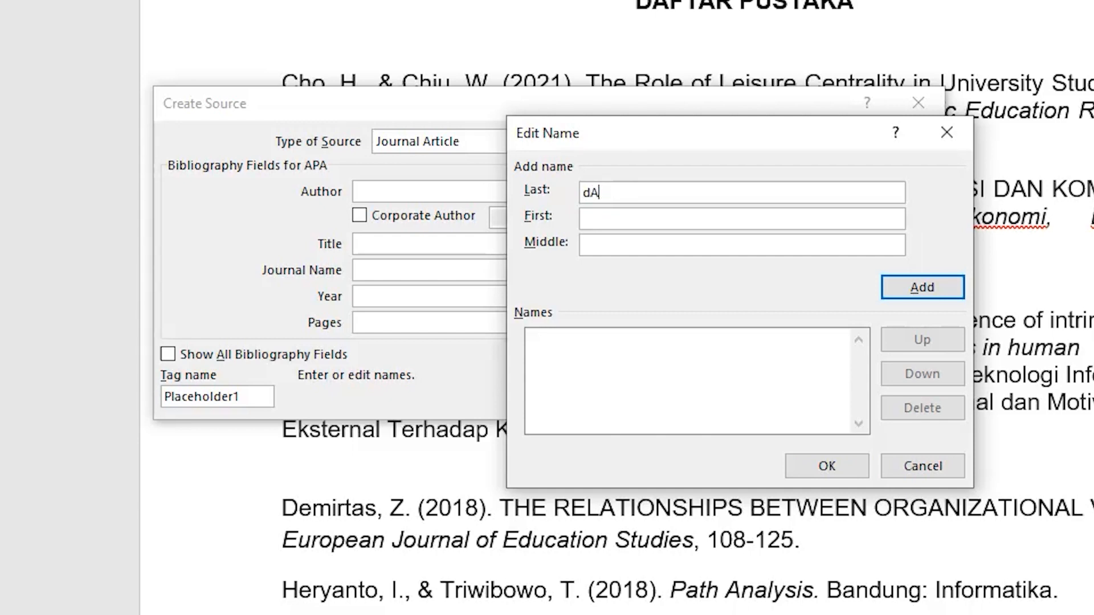
pyautogui.write('Danasasmi')
pyautogui.write('ta')
pyautogui.write('Windi')
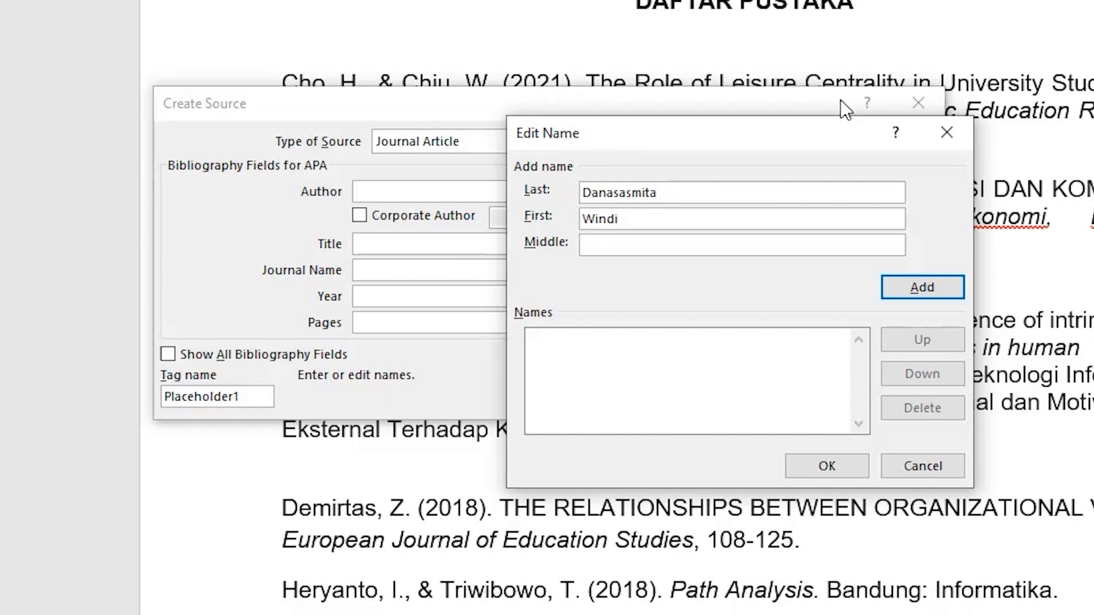
pyautogui.click(918, 290)
pyautogui.click(855, 467)
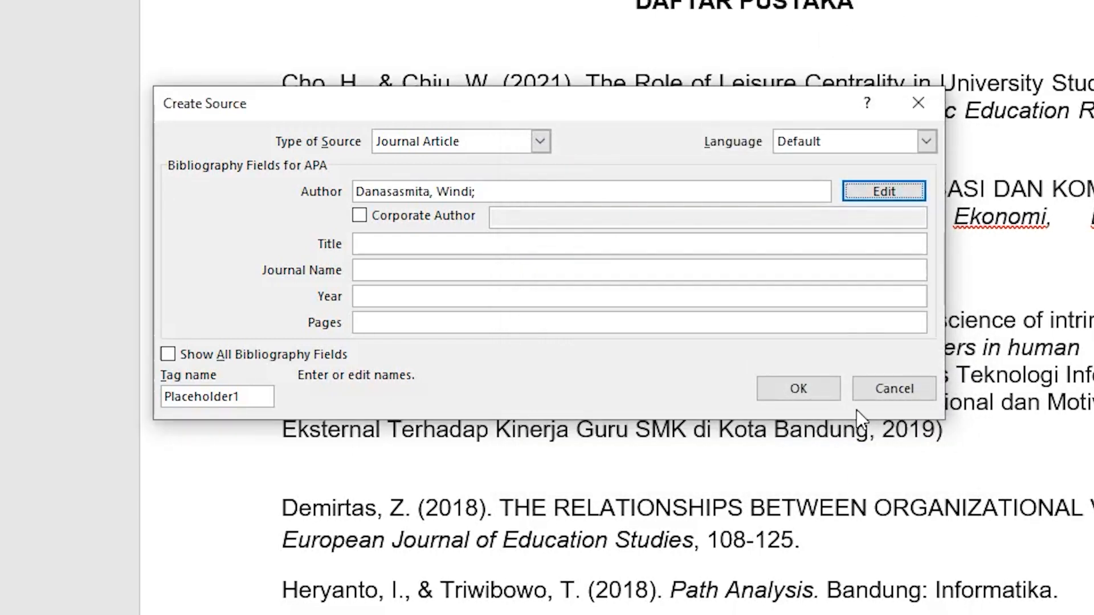
# Step: Enter the source title "Pengaruh Budaya Organisasi dan Kompetensi Profesional terhadap Kinerja Guru SMA"
pyautogui.click(394, 244)
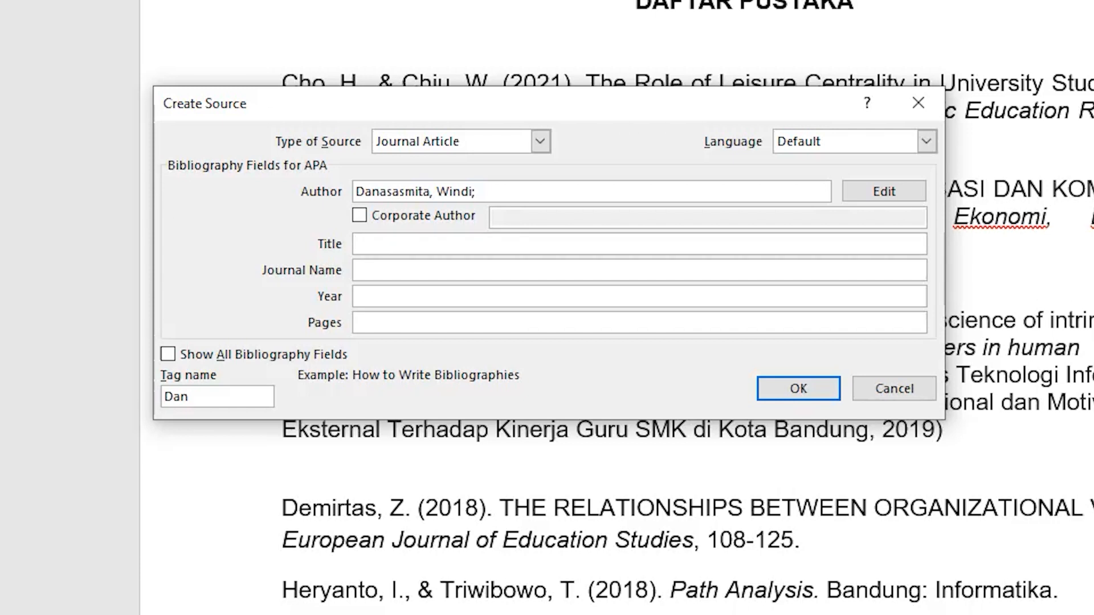
pyautogui.write('Pengaruh ')
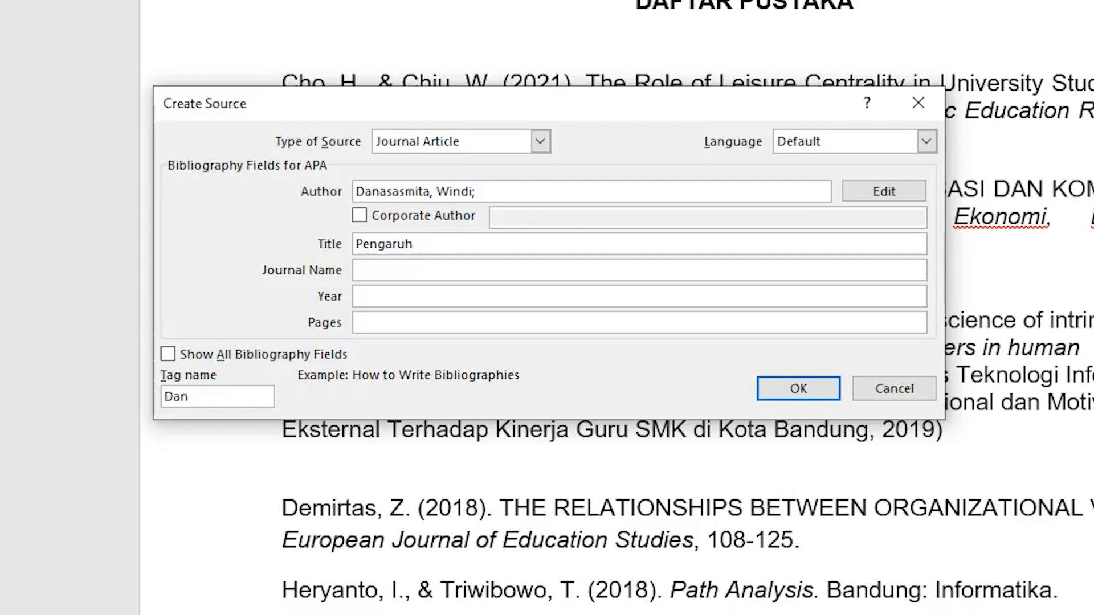
pyautogui.write('Budaya Organisasi dan Kompetensi Profesional')
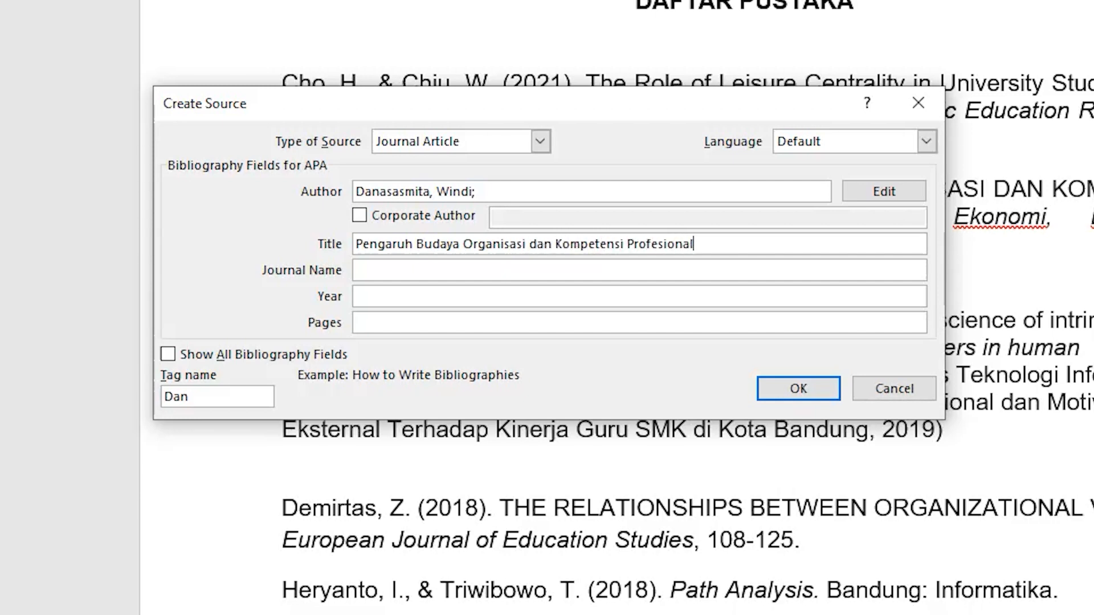
pyautogui.write(' terhadap Kinerja Guru SMA')
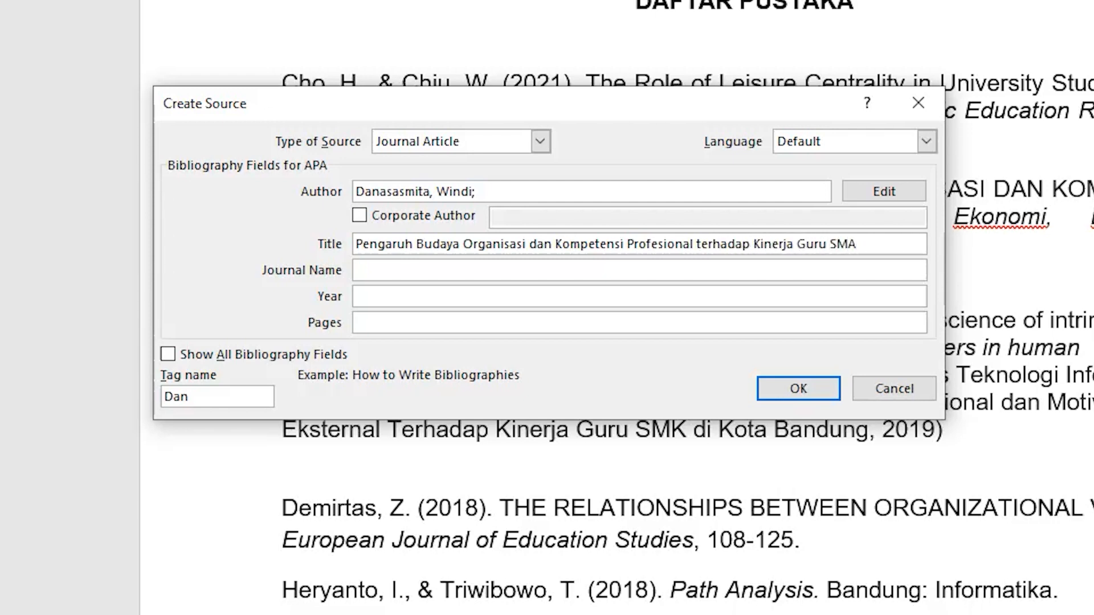
pyautogui.press('Tab')
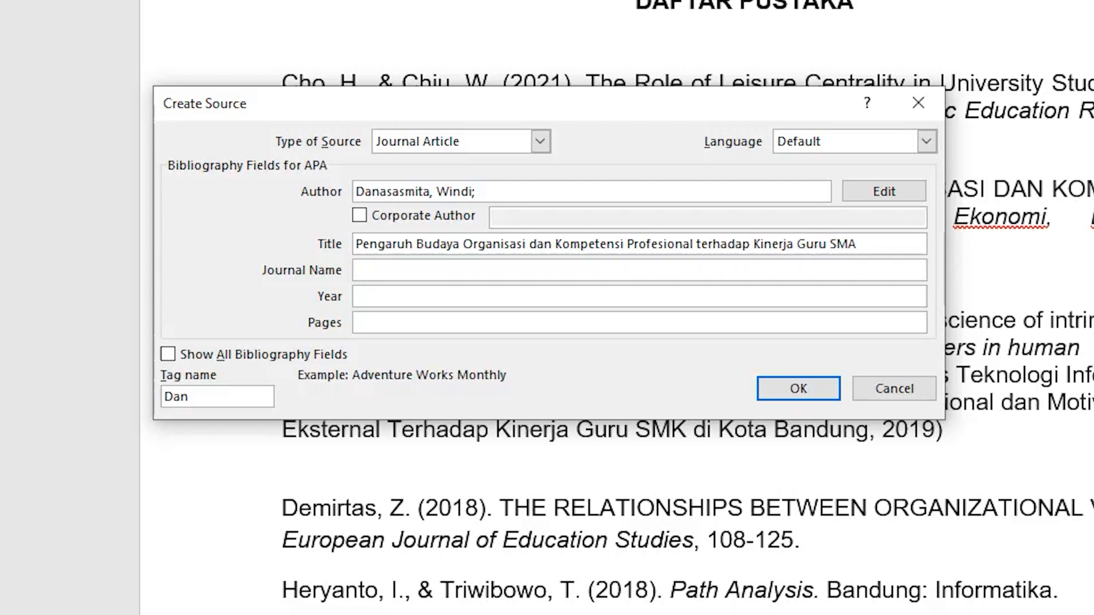
# Step: Complete the source with journal name "Jurnal Ekonomi, Bisnis dan Entrepreneurship", year 2018 and pages 10-18, and insert its citation
pyautogui.write('Jurnal Ekonomi, Bisnis dan Entrep')
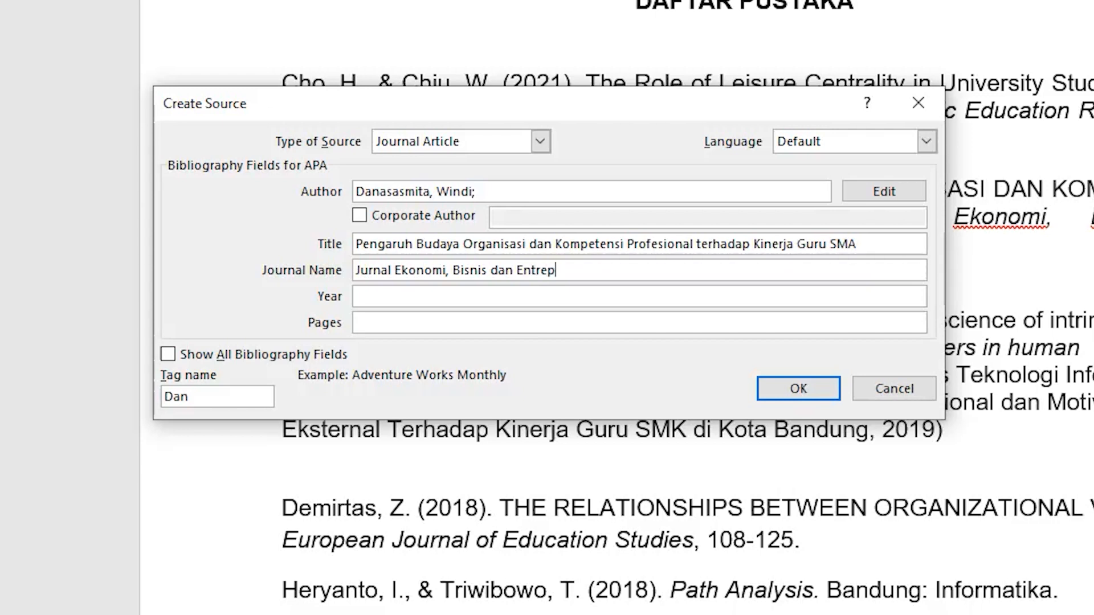
pyautogui.press('BackSpace')
pyautogui.write('preneurship')
pyautogui.click(361, 298)
pyautogui.write('2018')
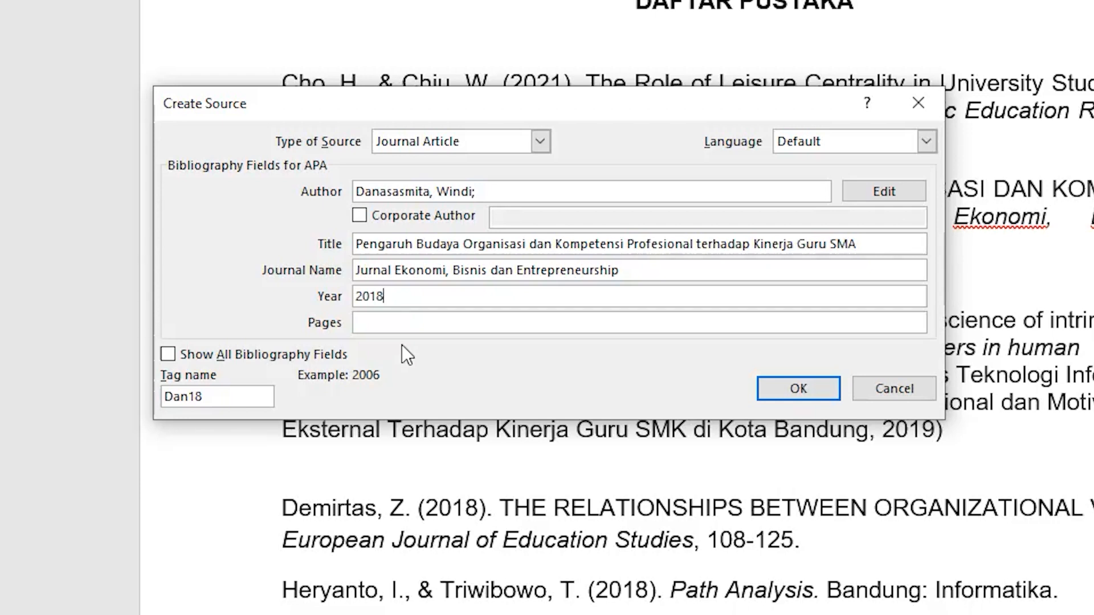
pyautogui.click(398, 320)
pyautogui.write('10-18')
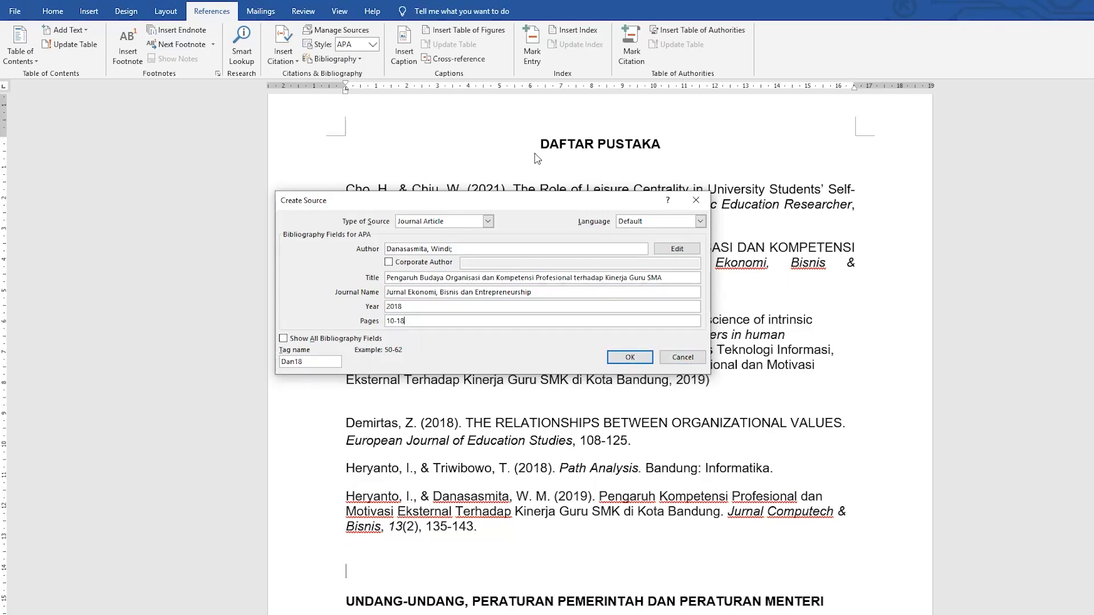
pyautogui.click(629, 357)
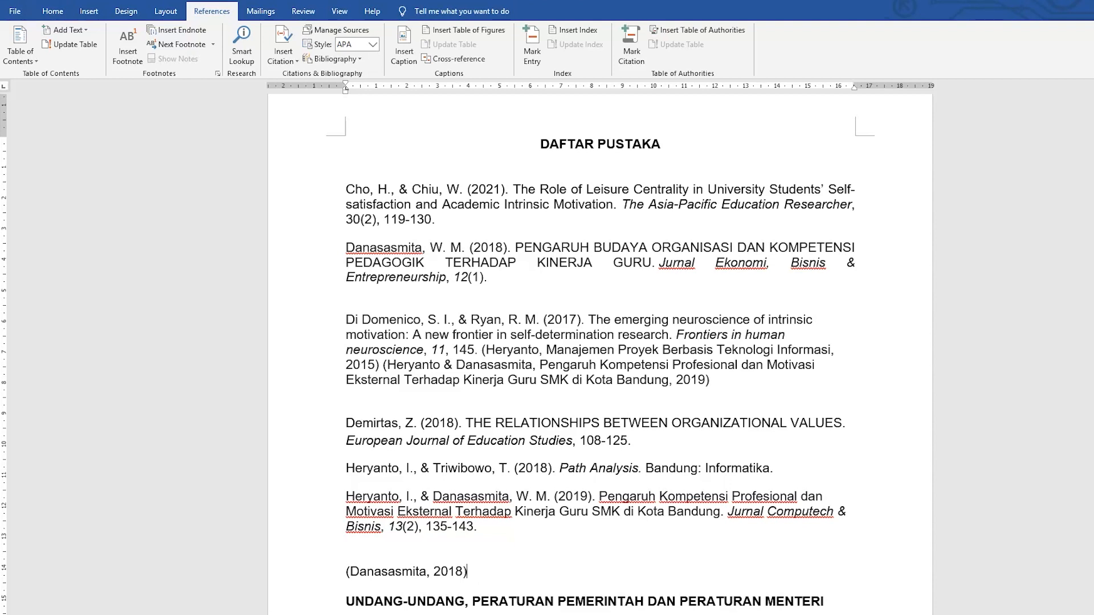
# Step: Remove the newly inserted 2018 citation from above the "UNDANG-UNDANG, PERATURAN PEMERINTAH DAN PERATURAN MENTERI" heading
pyautogui.moveTo(474, 572); pyautogui.dragTo(349, 572)
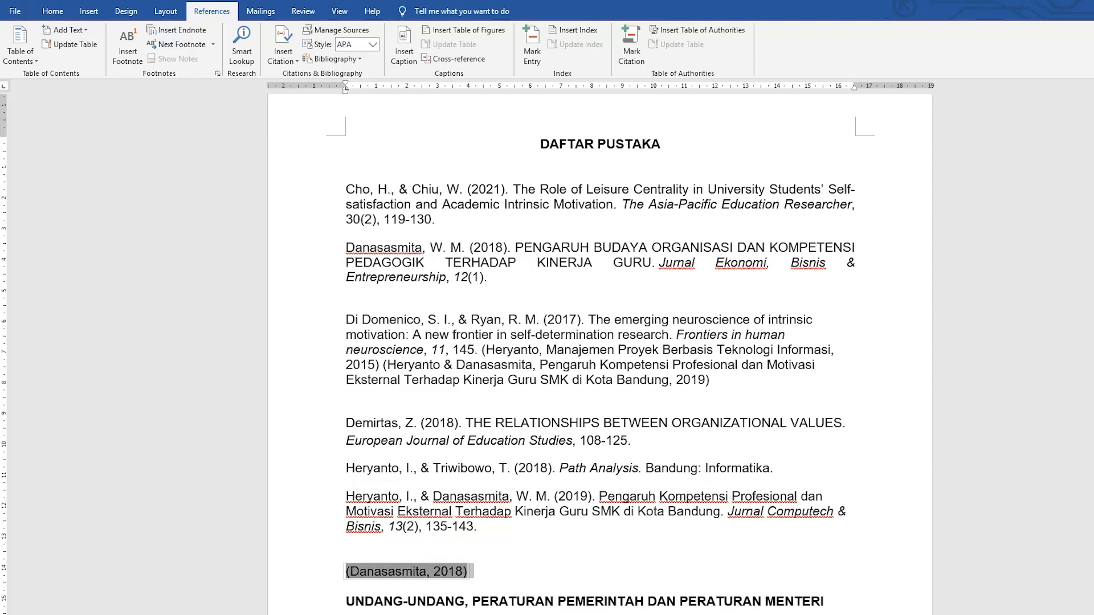
pyautogui.rightClick(357, 573)
pyautogui.click(376, 408)
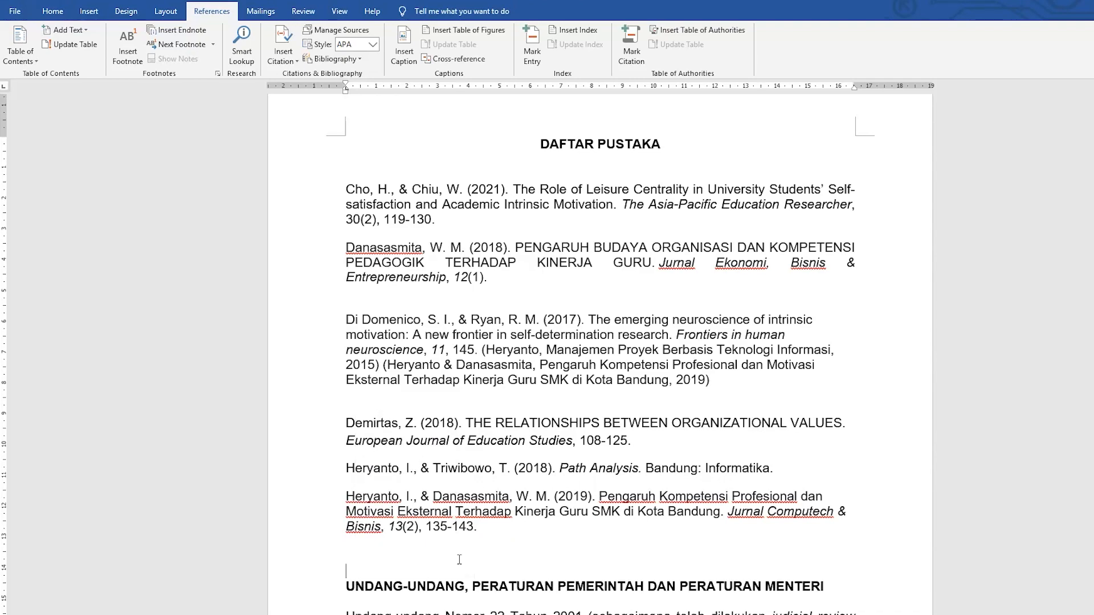
# Step: Start a new blank page after the 2006 work performance article reference at the end of the document
pyautogui.scroll(-10, 480, 532)
pyautogui.scroll(-10, 480, 532)
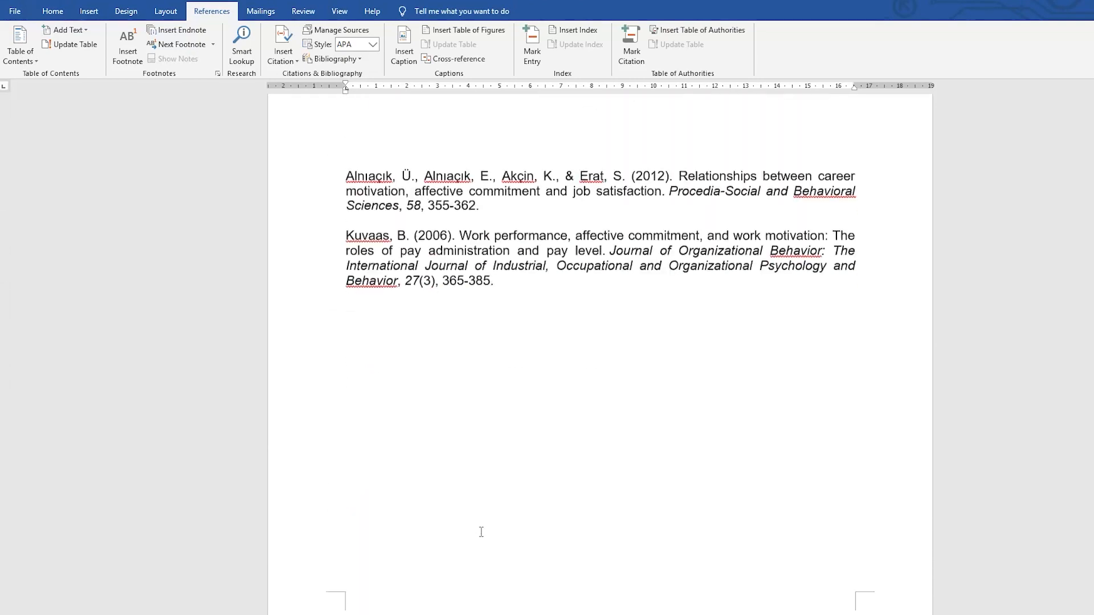
pyautogui.click(346, 255)
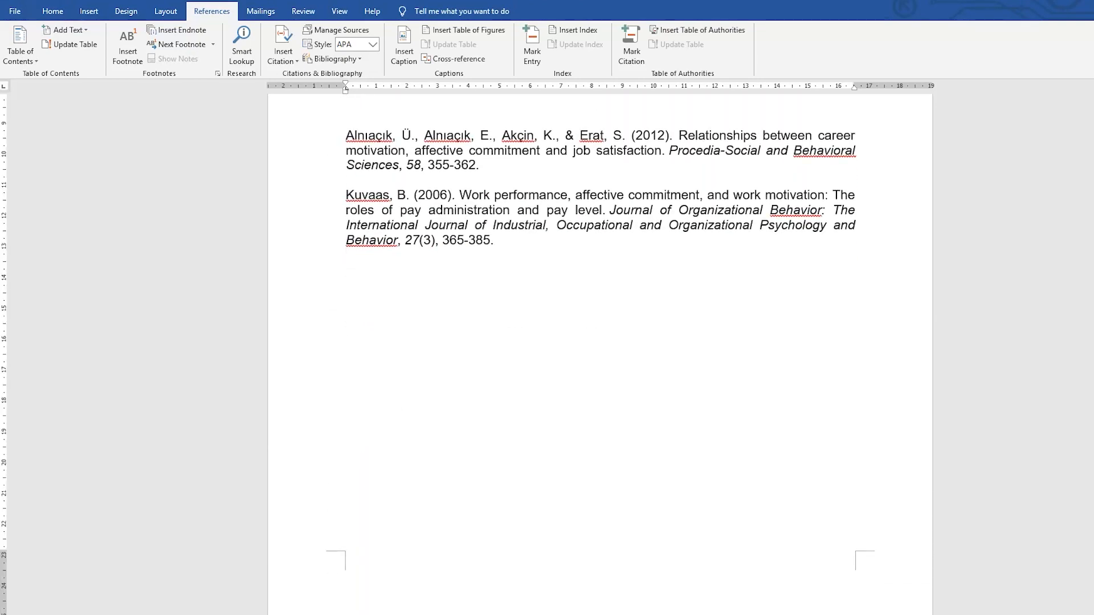
pyautogui.hotkey('ctrl', 'Return')
pyautogui.scroll(-6, 457, 515)
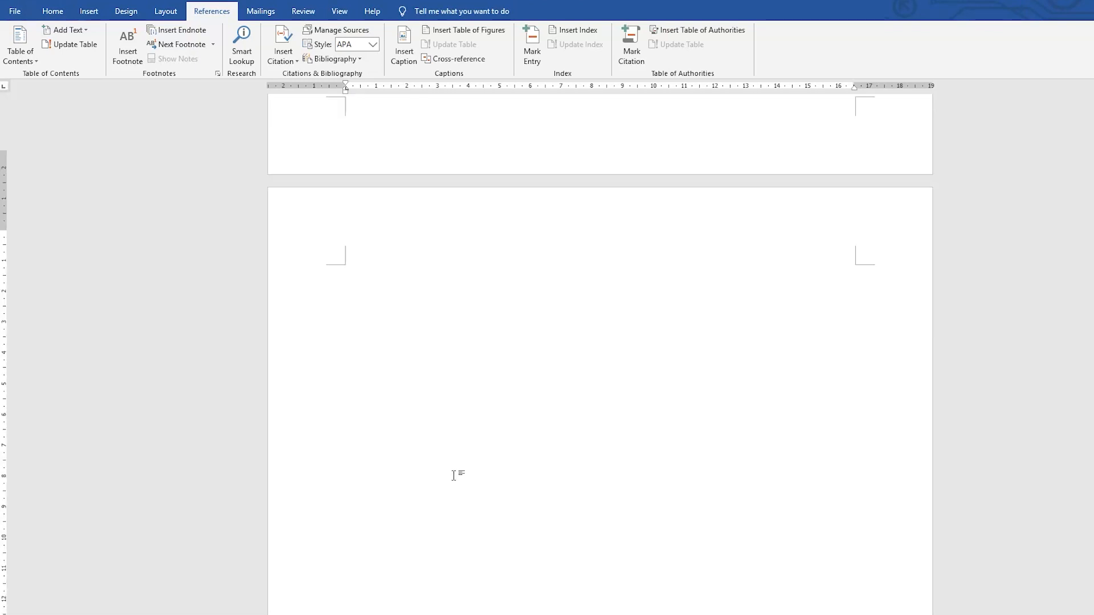
pyautogui.scroll(-3, 418, 107)
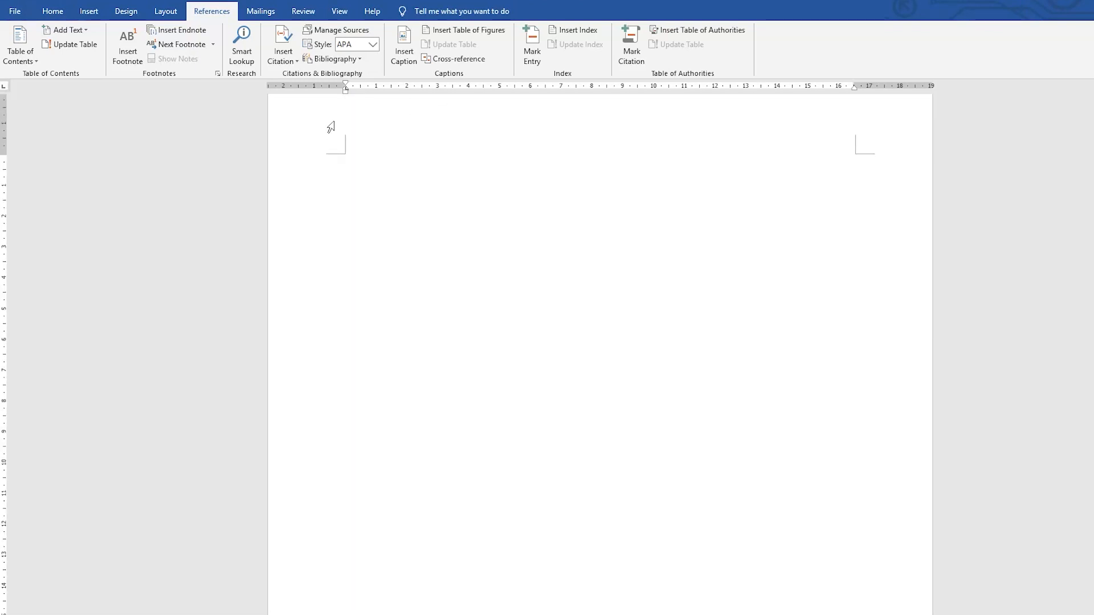
# Step: Insert the citation for "Pengaruh Budaya Organisasi dan Kompetensi Profesional terhadap Kinerja Guru SMA" on the blank page, and add the built-in "Bibliography" below it
pyautogui.click(287, 57)
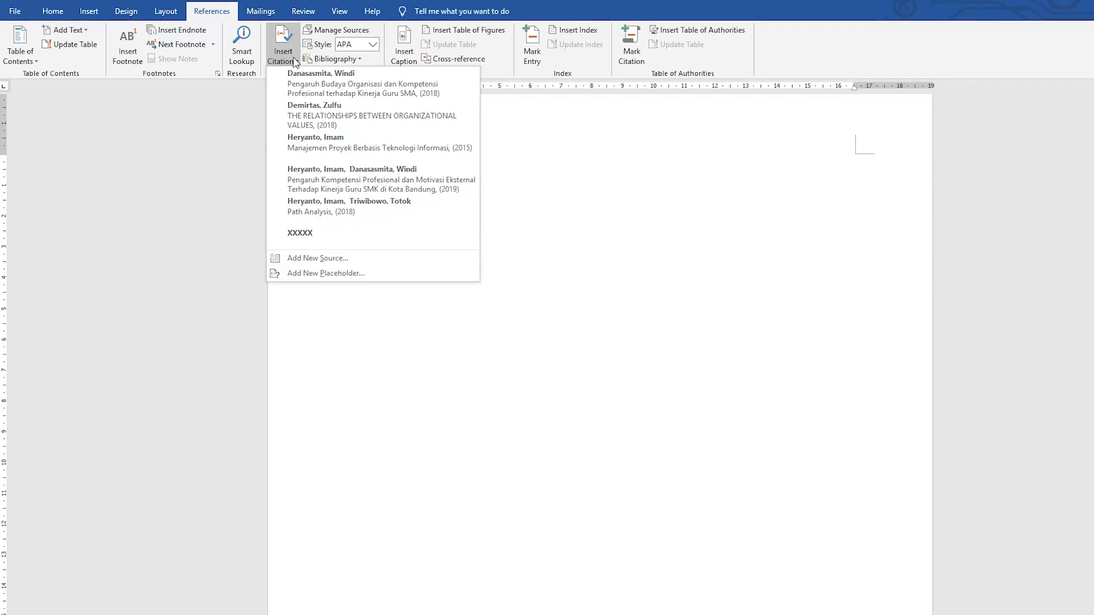
pyautogui.click(336, 93)
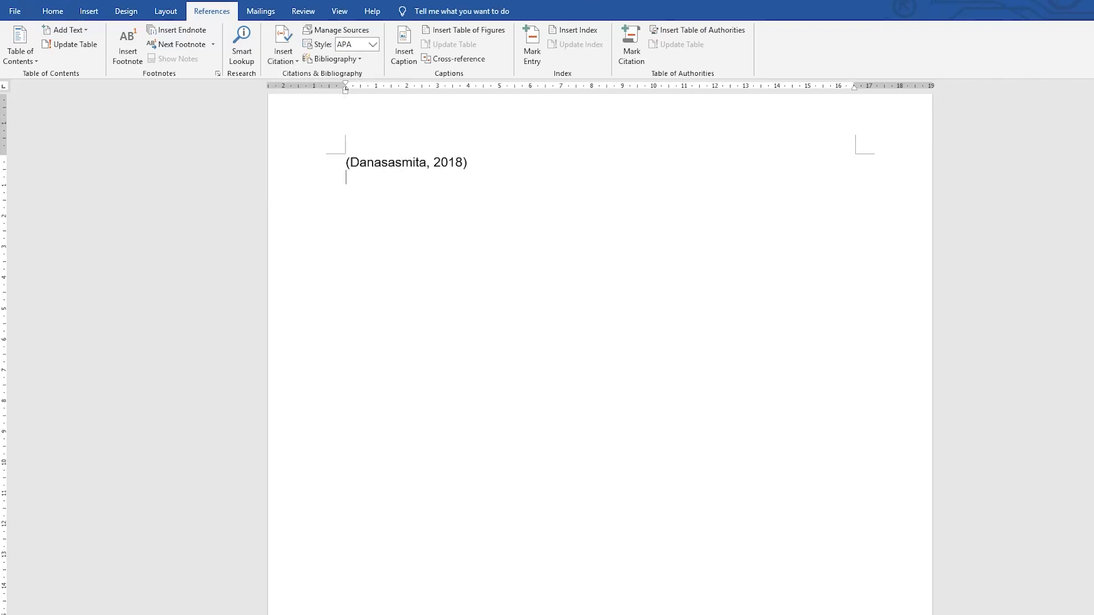
pyautogui.click(318, 59)
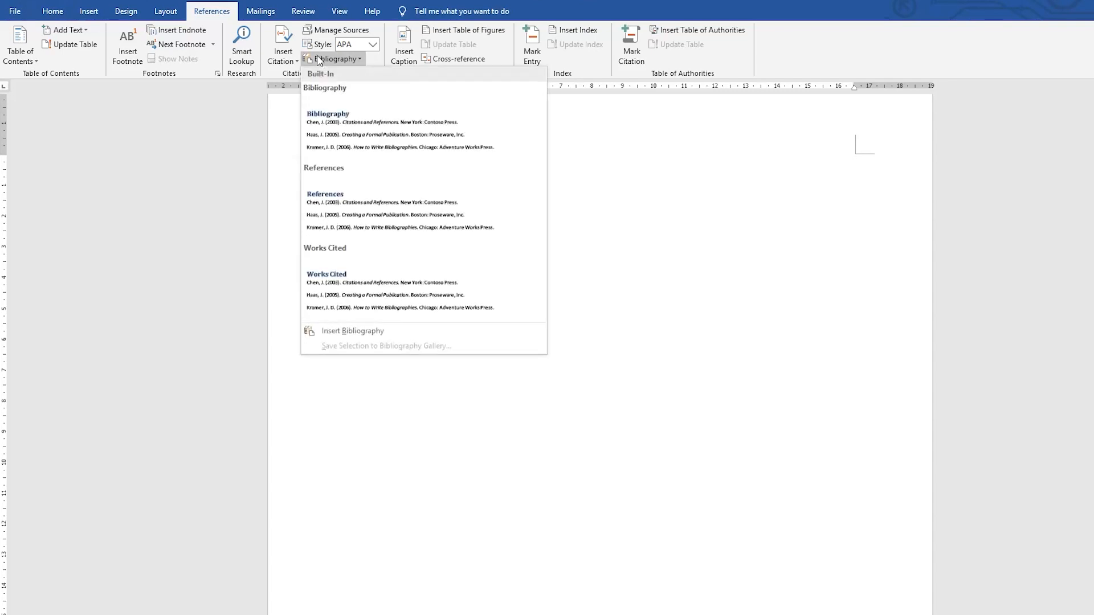
pyautogui.click(335, 139)
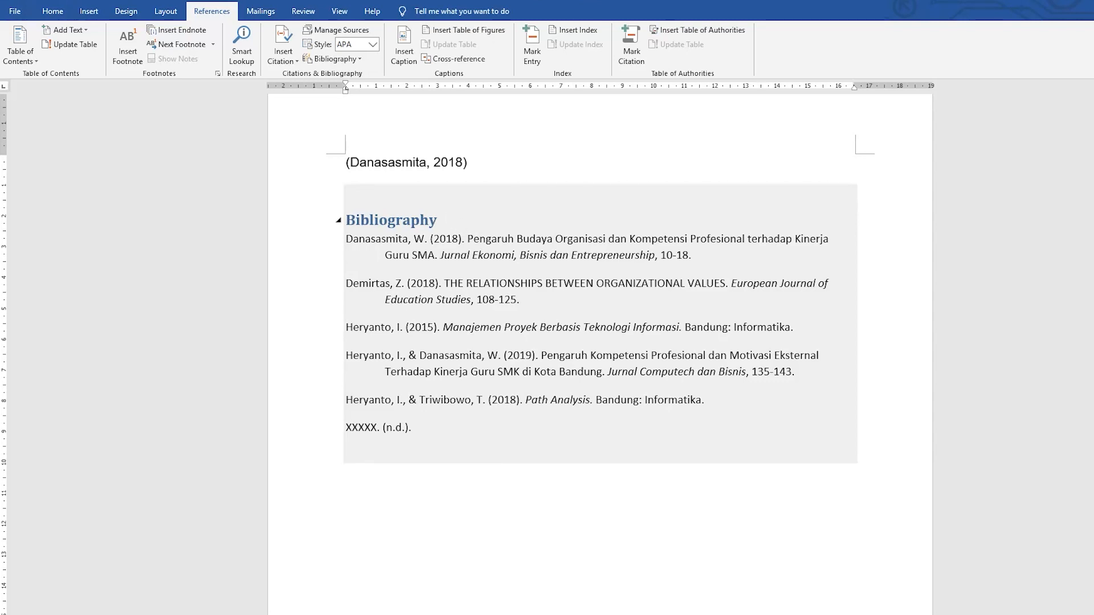
pyautogui.click(439, 220)
pyautogui.moveTo(414, 428); pyautogui.dragTo(345, 429)
pyautogui.click(425, 434)
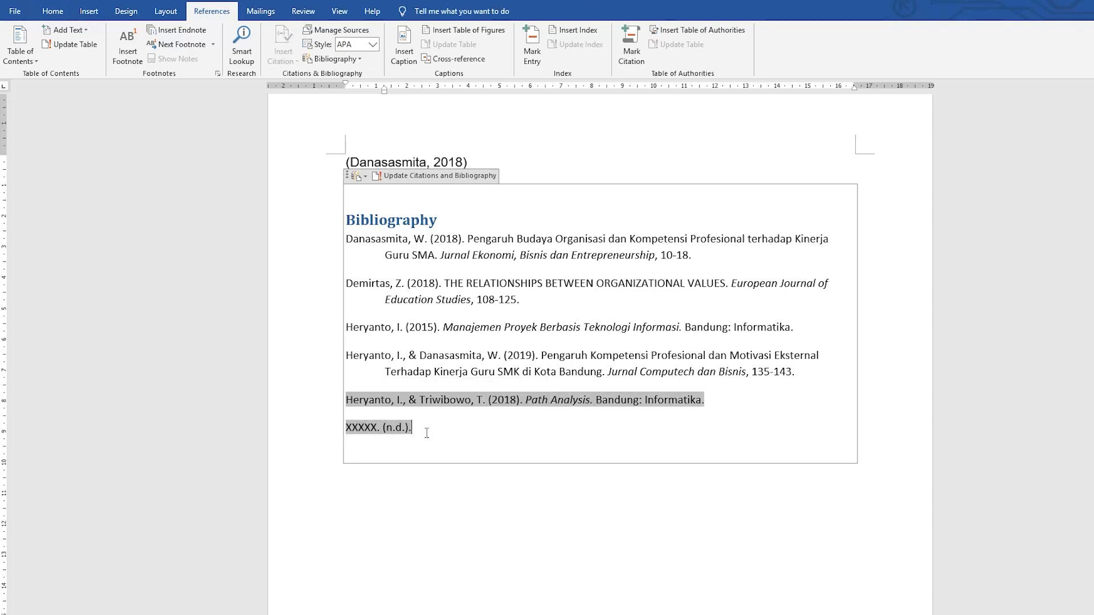
# Step: Centre the "Bibliography" heading and format it in Arial at 14 pt
pyautogui.moveTo(348, 209); pyautogui.dragTo(446, 223)
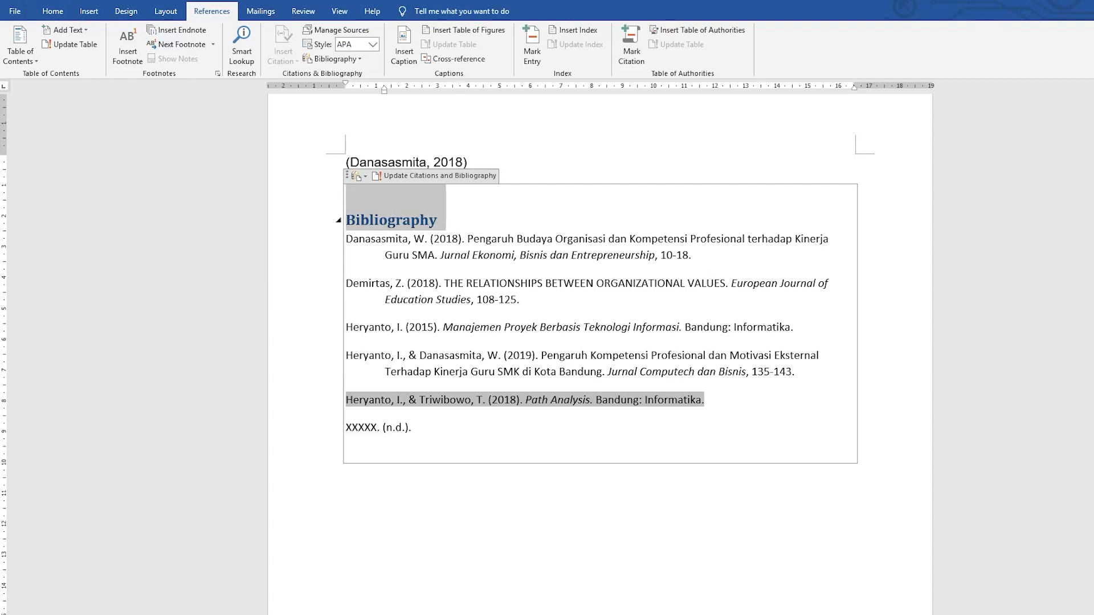
pyautogui.click(49, 14)
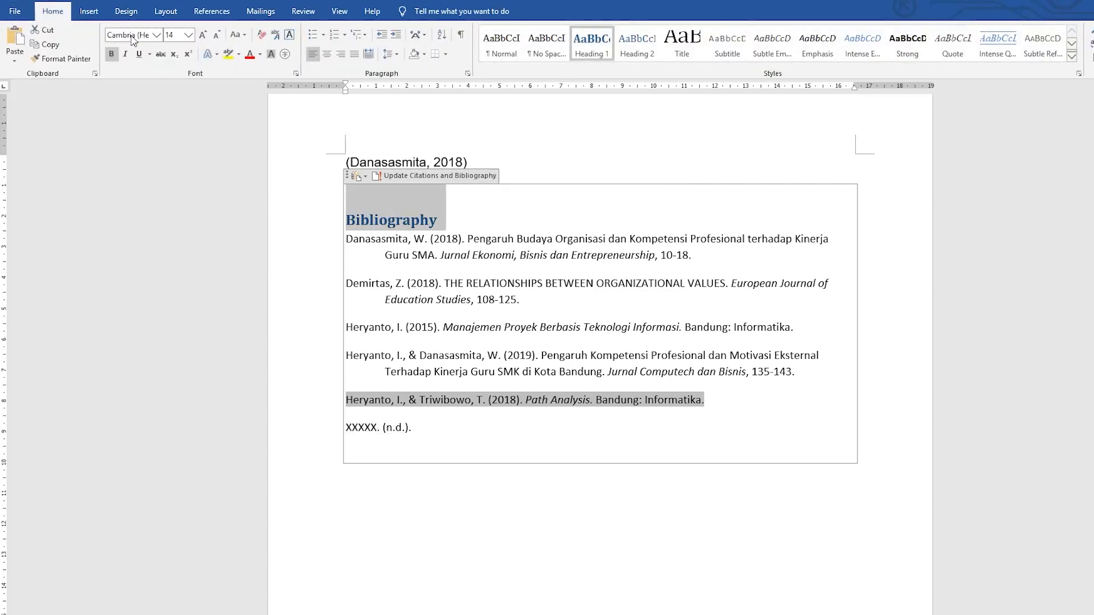
pyautogui.click(327, 53)
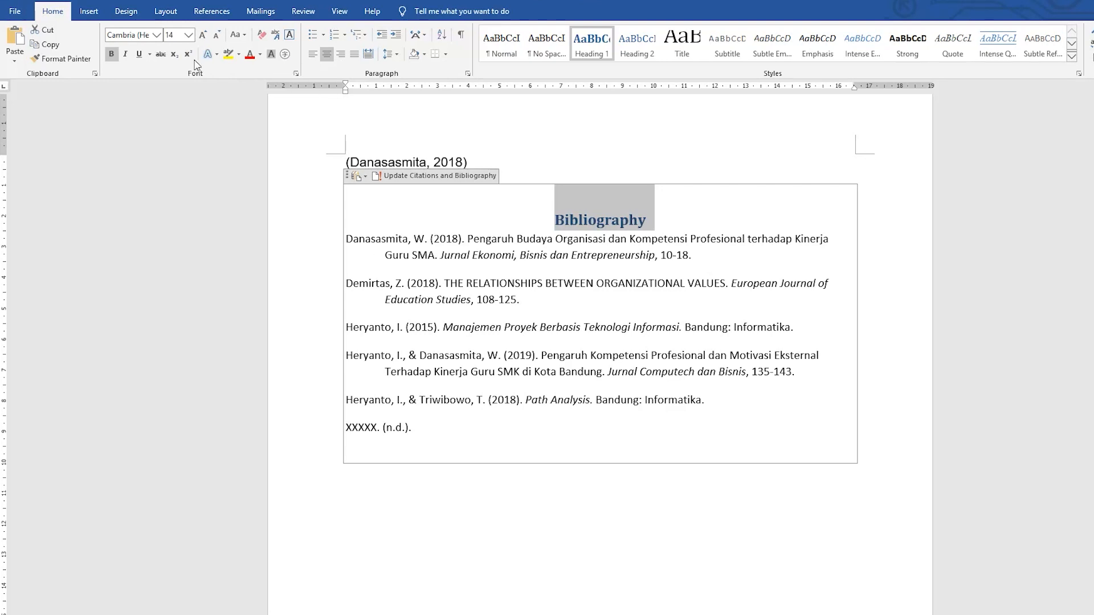
pyautogui.click(155, 35)
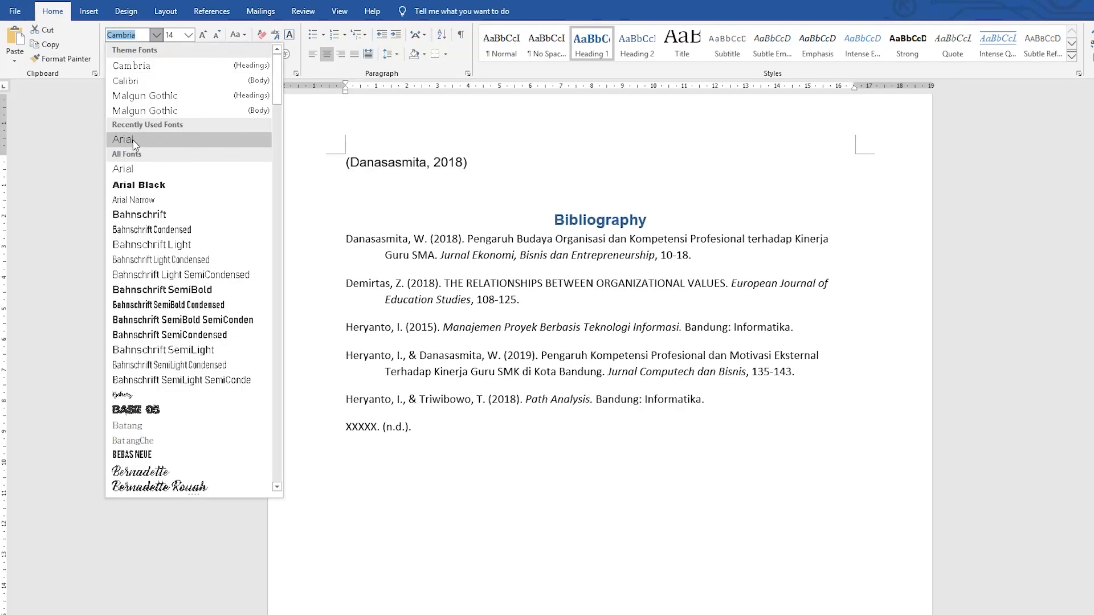
pyautogui.click(123, 139)
pyautogui.click(188, 35)
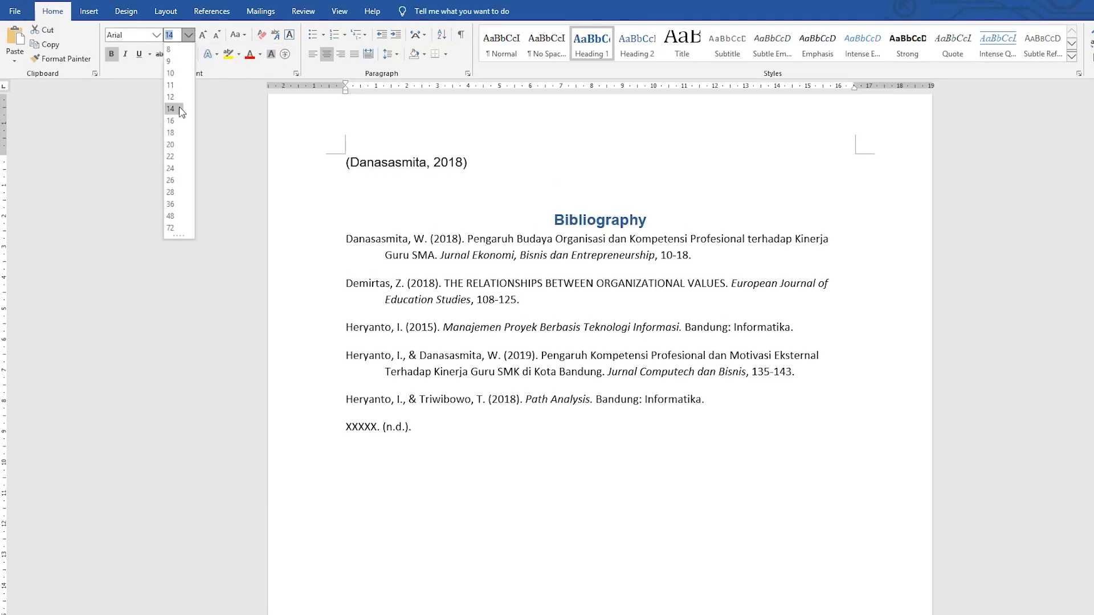
pyautogui.click(171, 109)
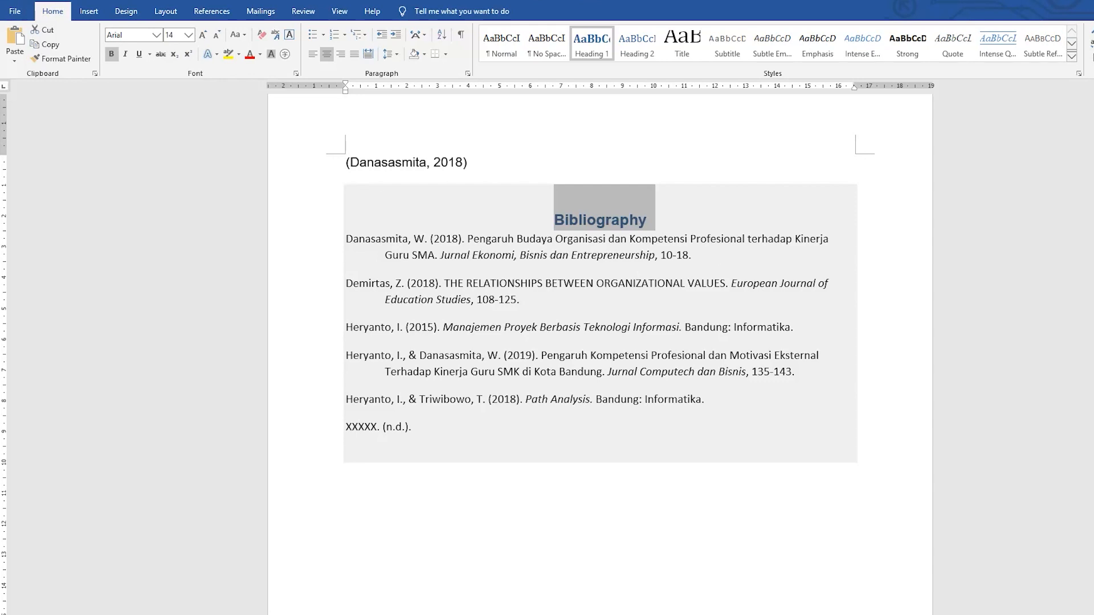
# Step: Retitle the bibliography heading "Daftar Pustaka" with an empty line below it, and colour the heading text black
pyautogui.write('Daftar Pustaka')
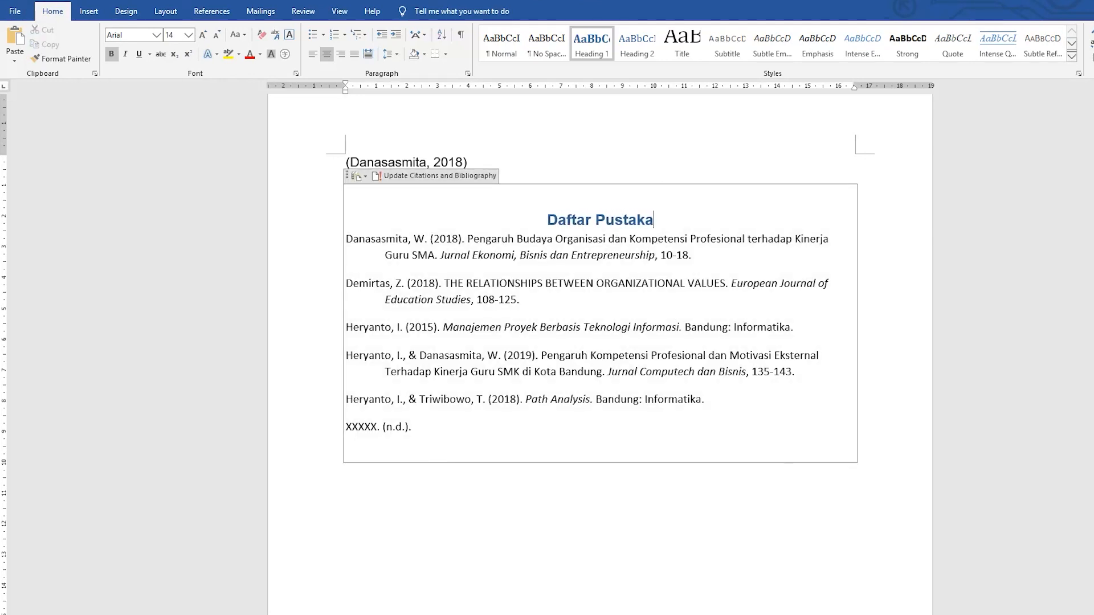
pyautogui.press('Return')
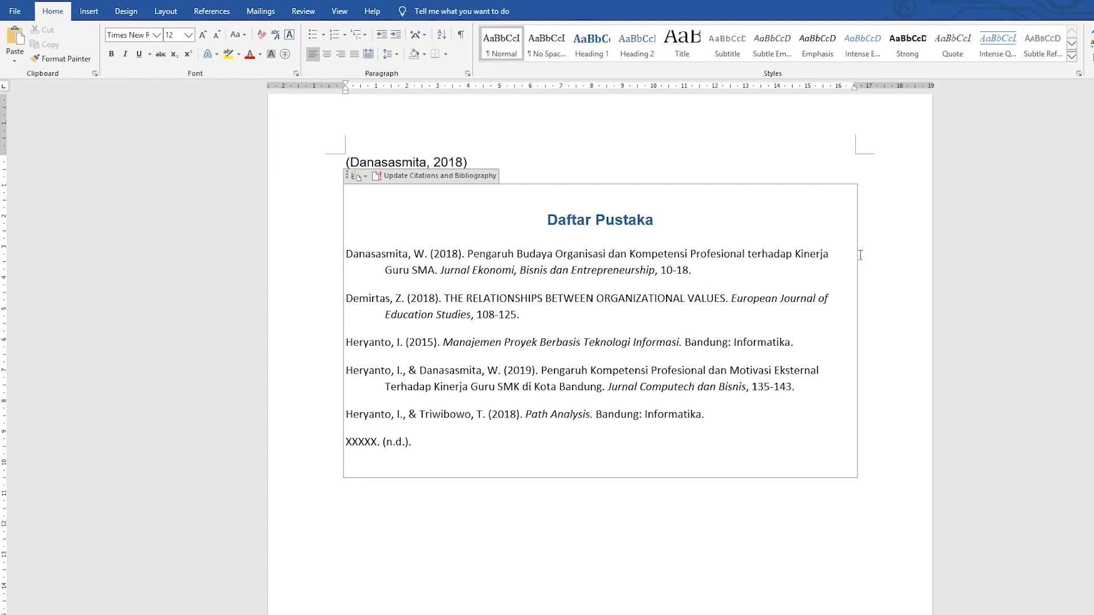
pyautogui.tripleClick(609, 224)
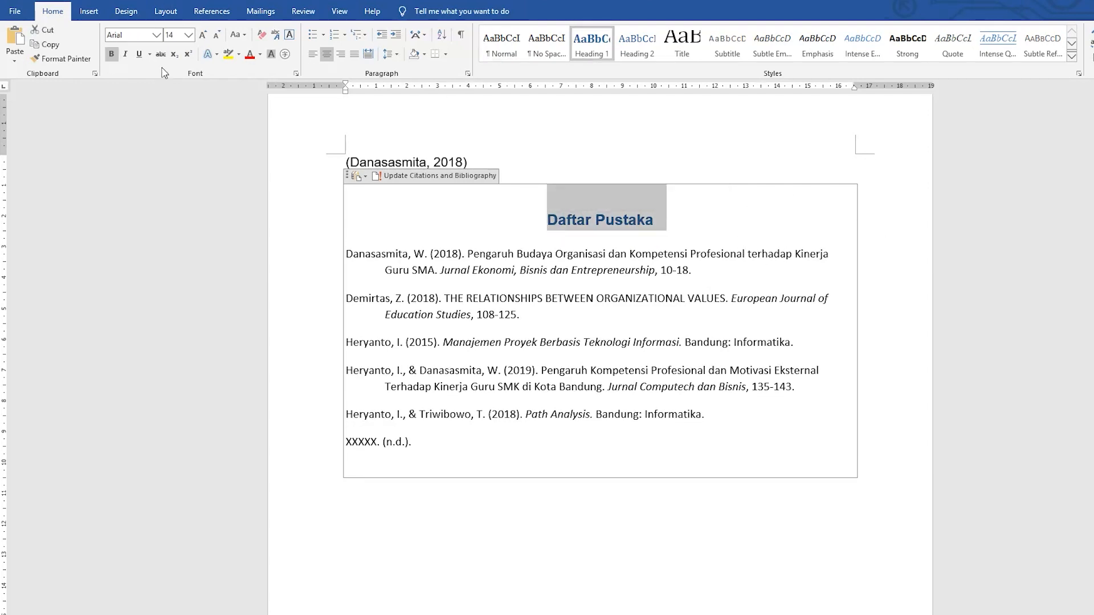
pyautogui.click(260, 54)
pyautogui.click(263, 78)
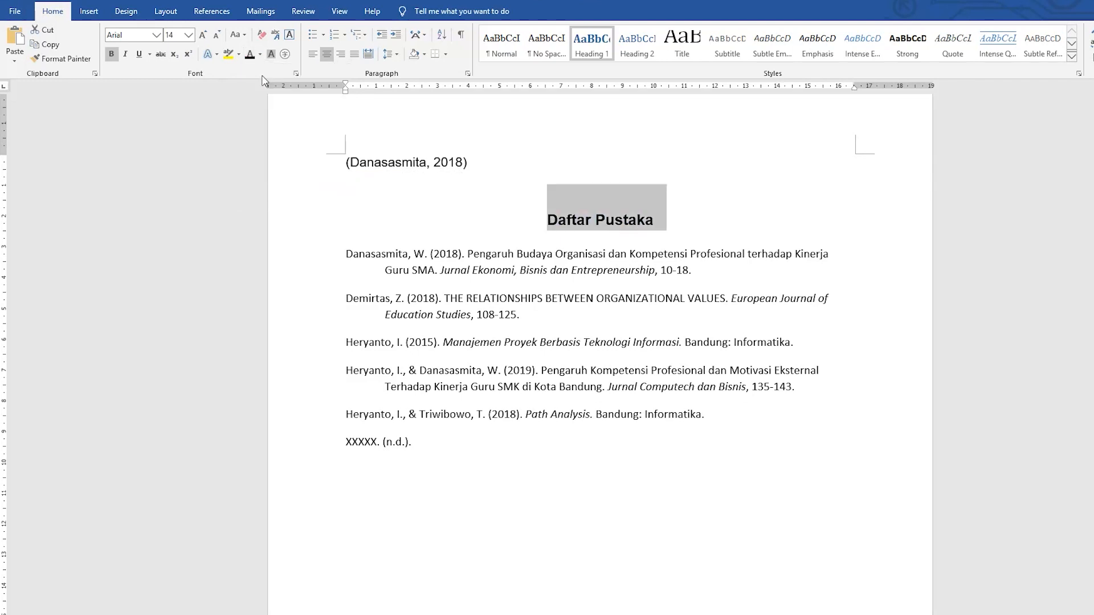
# Step: Delete the placeholder entry "XXXXX. (n.d.)." from the end of the bibliography
pyautogui.click(417, 452)
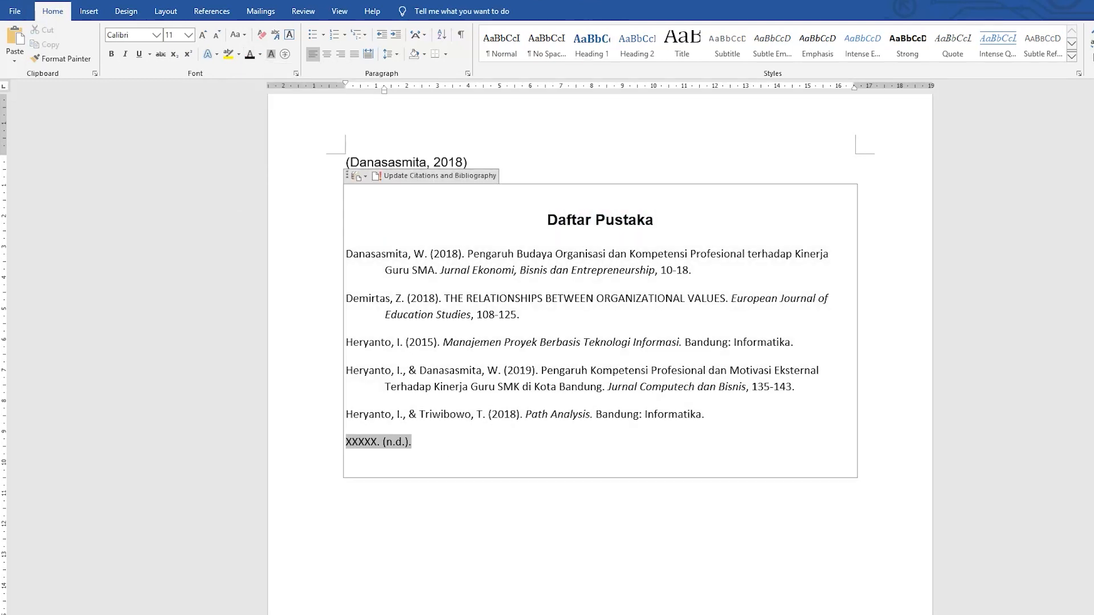
pyautogui.press('BackSpace')
pyautogui.press('BackSpace')
pyautogui.press('BackSpace')
pyautogui.press('BackSpace')
pyautogui.press('BackSpace')
pyautogui.press('BackSpace')
pyautogui.press('BackSpace')
pyautogui.press('BackSpace')
pyautogui.press('BackSpace')
pyautogui.press('BackSpace')
pyautogui.press('BackSpace')
pyautogui.press('BackSpace')
pyautogui.press('BackSpace')
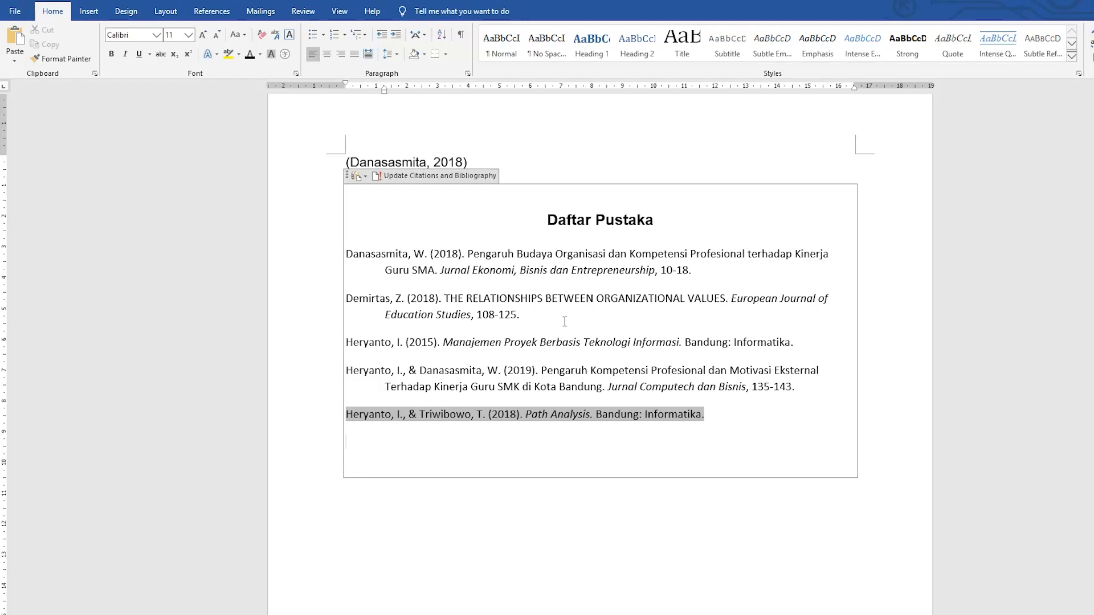
# Step: Format all the reference entries below the "Daftar Pustaka" heading in Arial at 12 pt
pyautogui.hotkey('shift', 'Up')
pyautogui.hotkey('shift', 'Up')
pyautogui.hotkey('shift', 'Up')
pyautogui.hotkey('shift', 'Up')
pyautogui.hotkey('shift', 'Up')
pyautogui.hotkey('shift', 'Up')
pyautogui.hotkey('shift', 'Up')
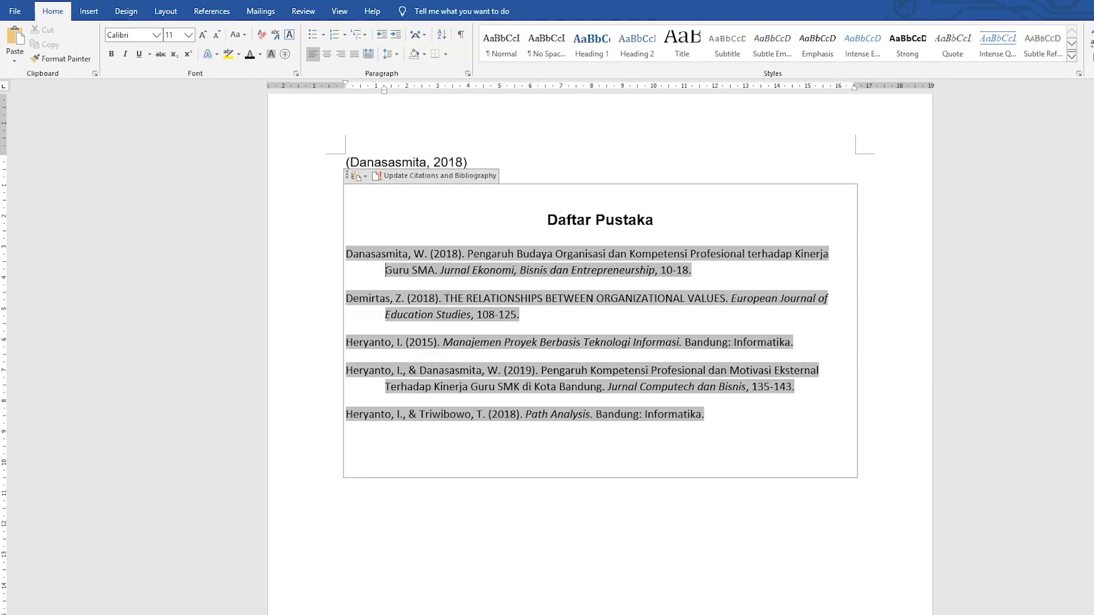
pyautogui.moveTo(350, 248); pyautogui.dragTo(729, 517)
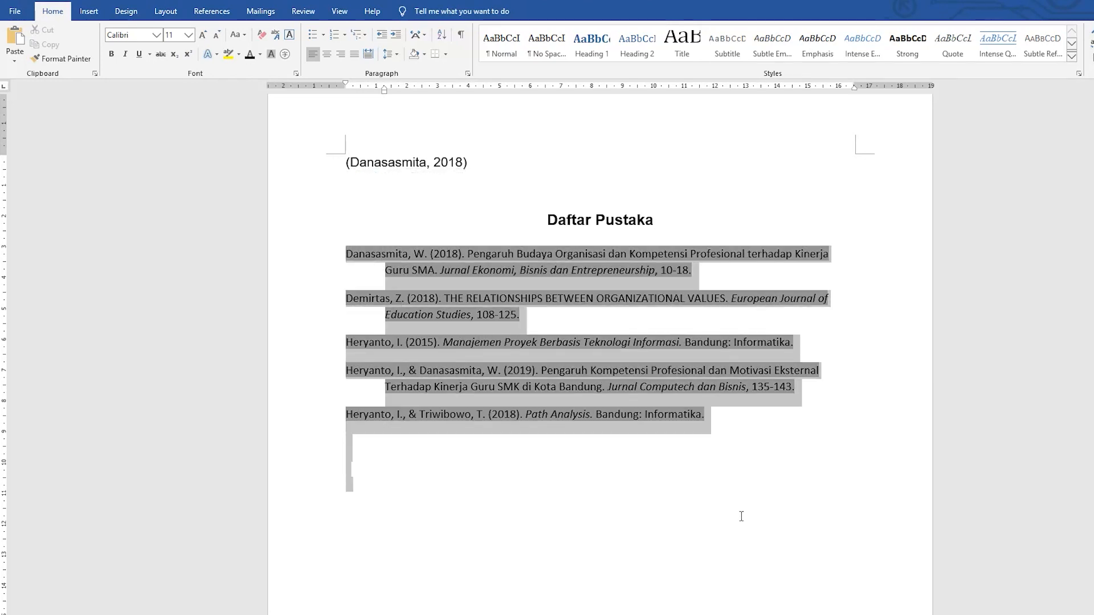
pyautogui.click(156, 34)
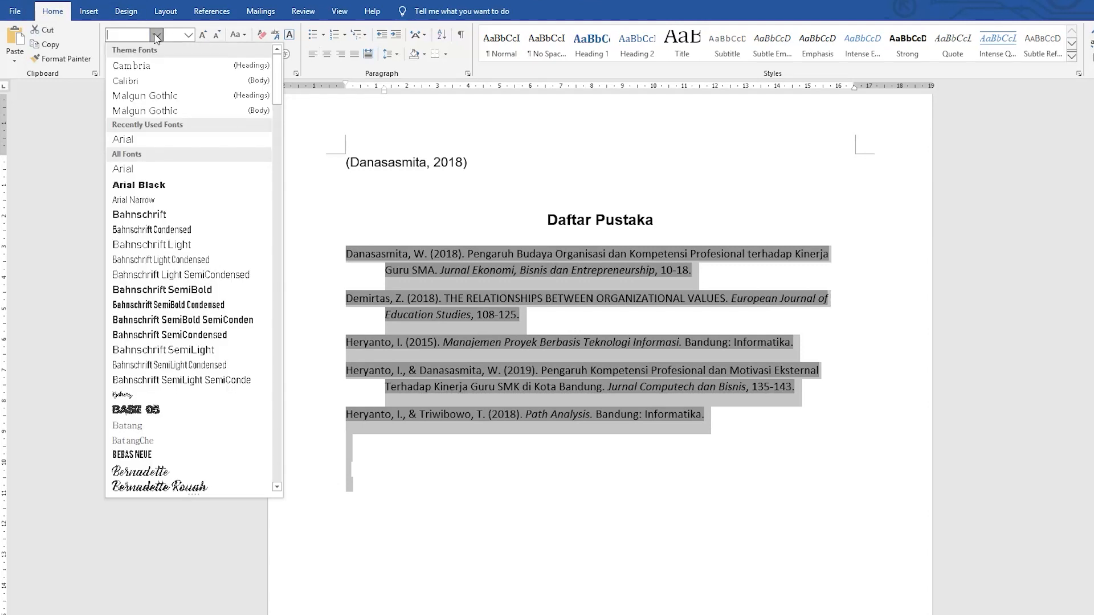
pyautogui.click(135, 143)
pyautogui.click(189, 35)
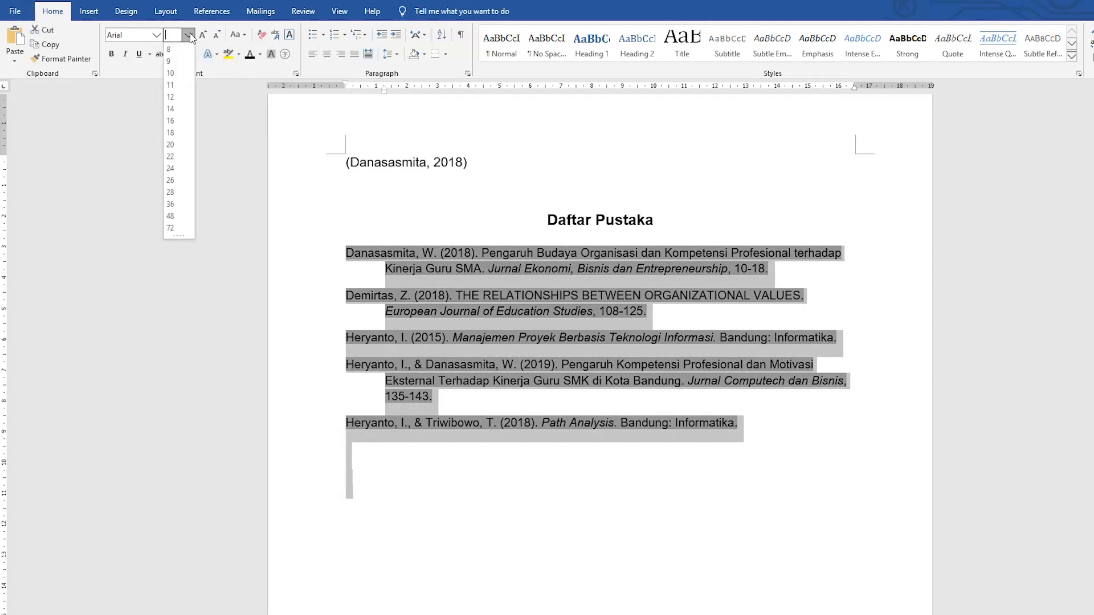
pyautogui.click(174, 98)
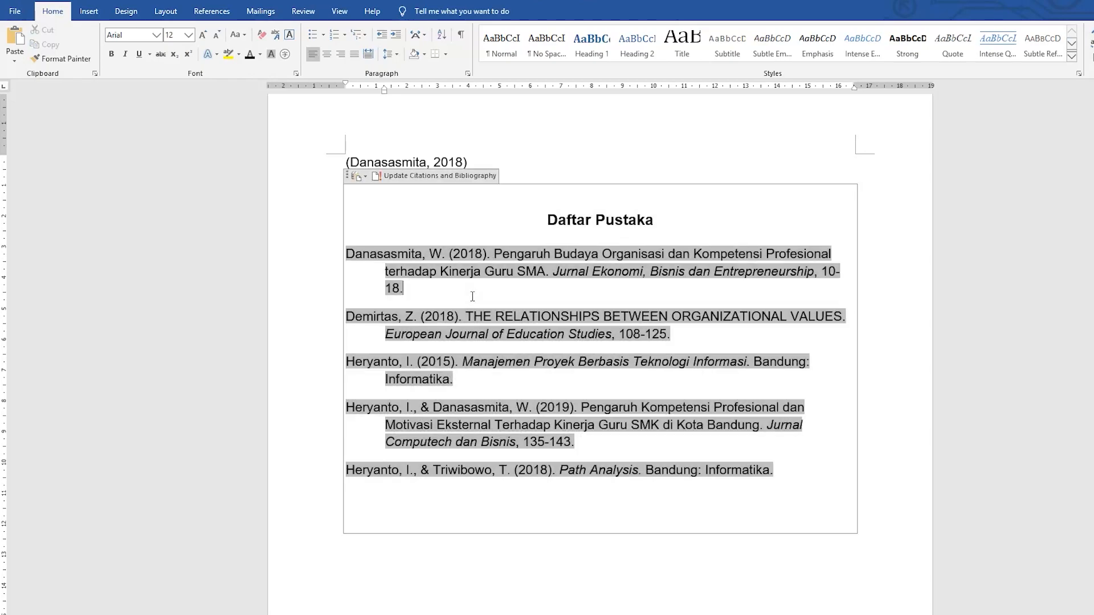